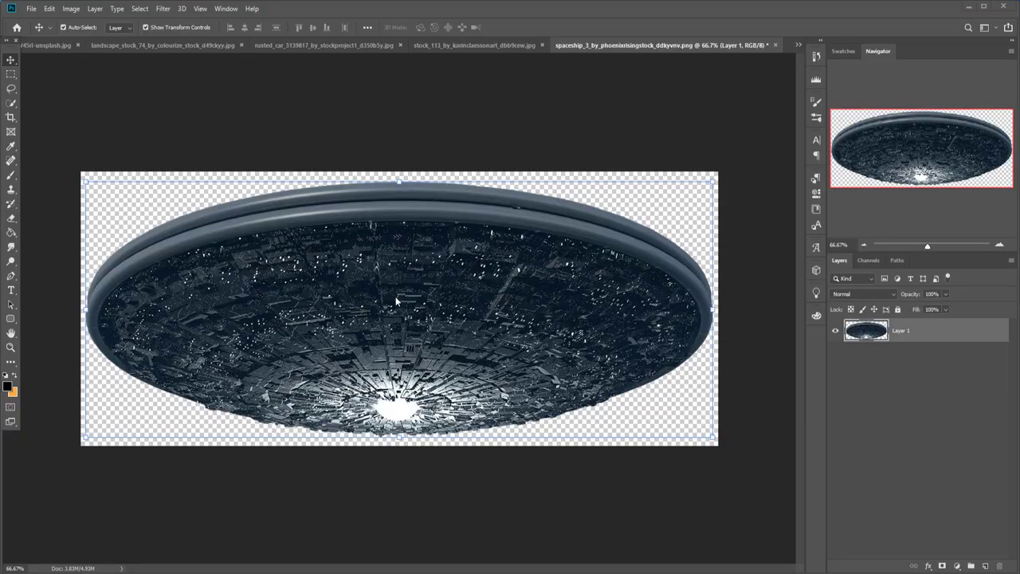
Create a new blank white document from the recent 3840×2160 preset
{"action": "left_click", "coordinate": [32, 9]}
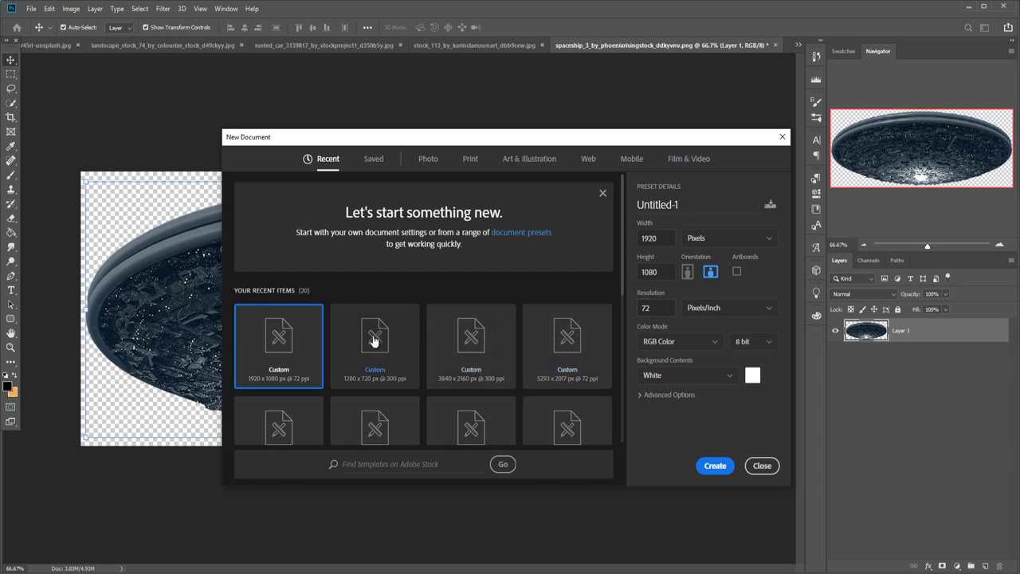
{"action": "left_click", "coordinate": [470, 351]}
{"action": "left_click", "coordinate": [715, 465]}
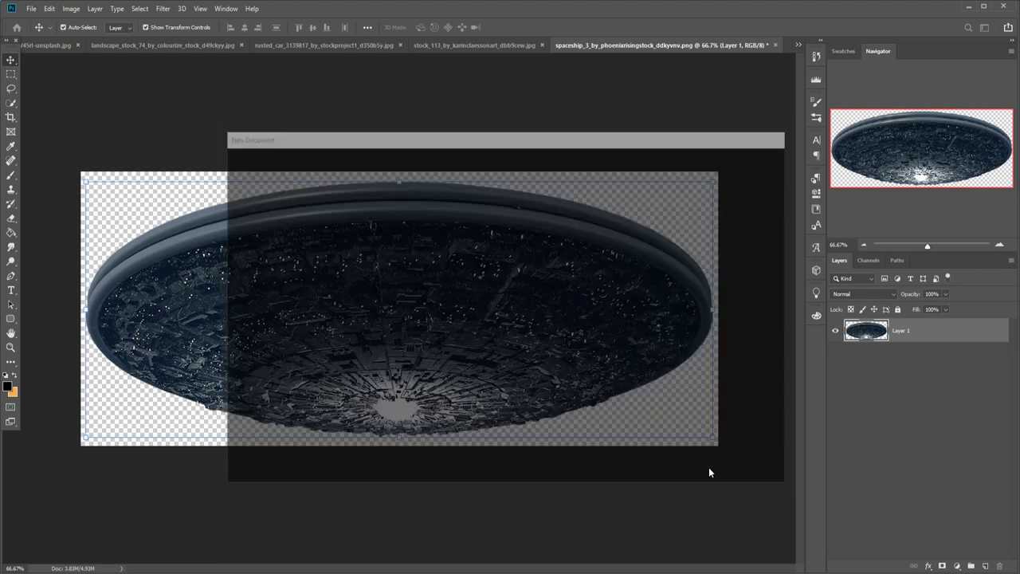
{"action": "left_click", "coordinate": [10, 118]}
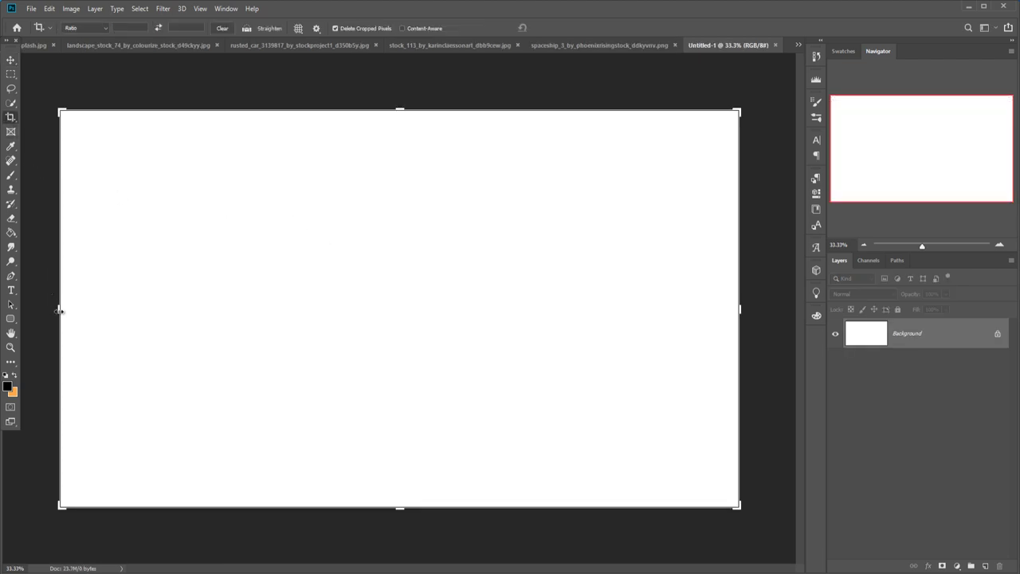
Drag the crop edges into a tall portrait shape extending above the canvas top
{"action": "left_click_drag", "start_coordinate": [60, 311], "coordinate": [217, 310]}
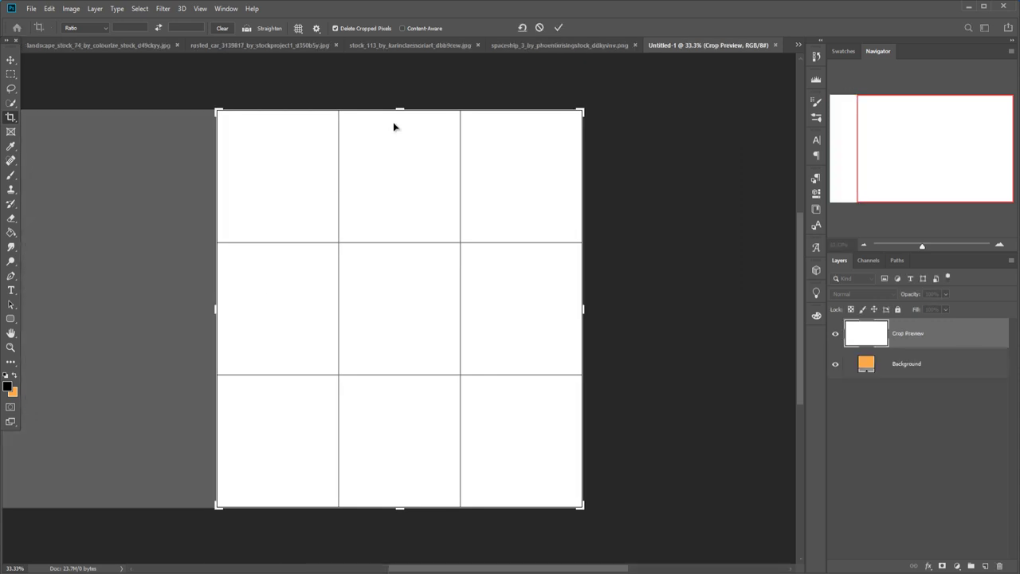
{"action": "left_click_drag", "start_coordinate": [396, 112], "coordinate": [396, 86]}
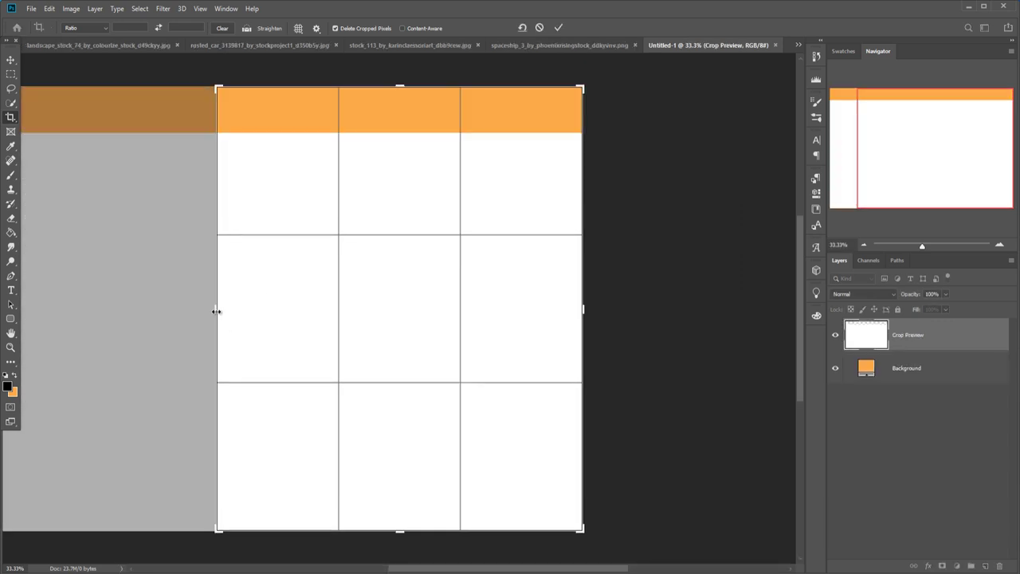
{"action": "left_click_drag", "start_coordinate": [398, 86], "coordinate": [398, 81]}
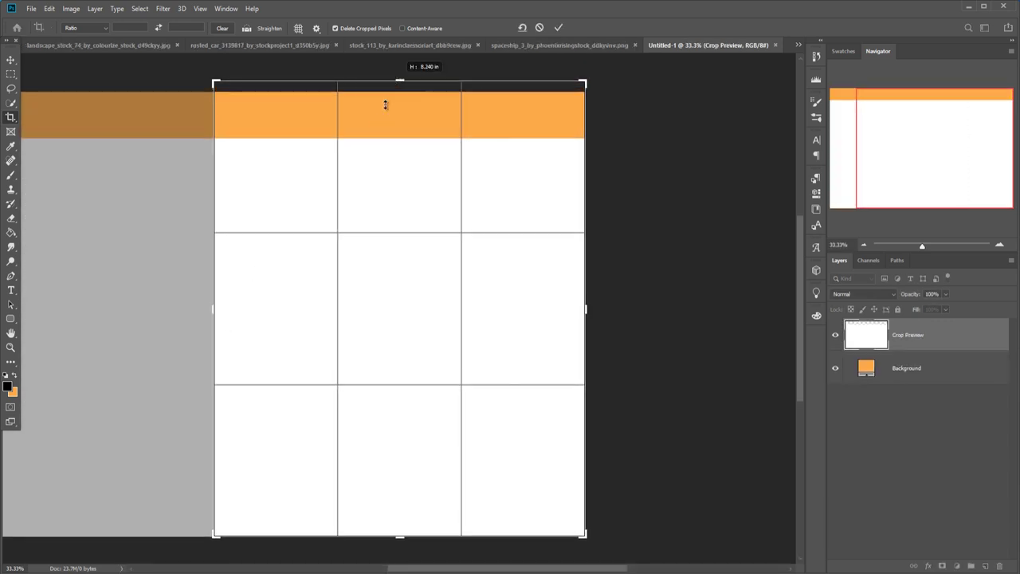
{"action": "left_click_drag", "start_coordinate": [215, 317], "coordinate": [211, 317]}
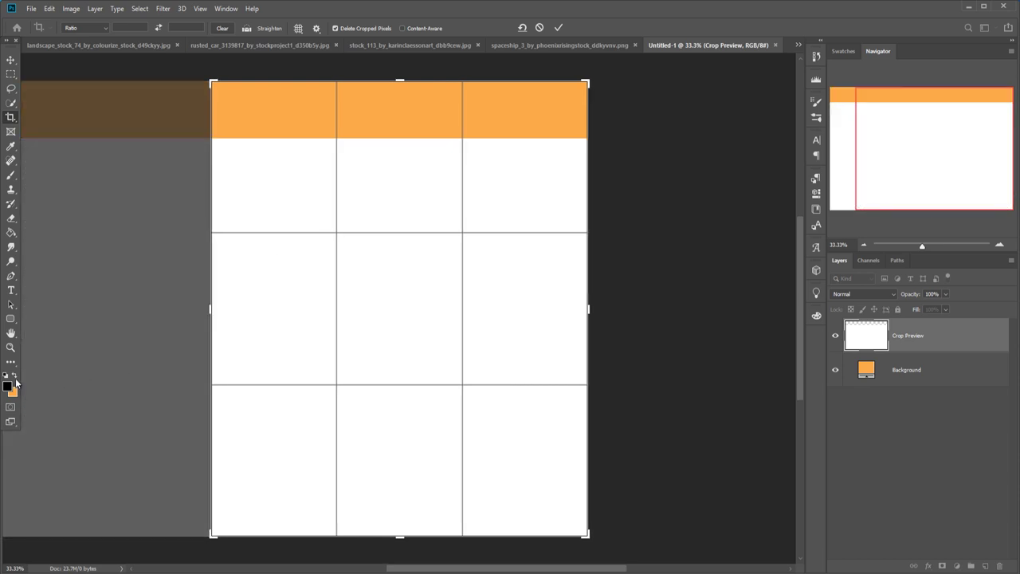
Make the background colour white (#ffffff) and commit the portrait crop
{"action": "left_click", "coordinate": [14, 375]}
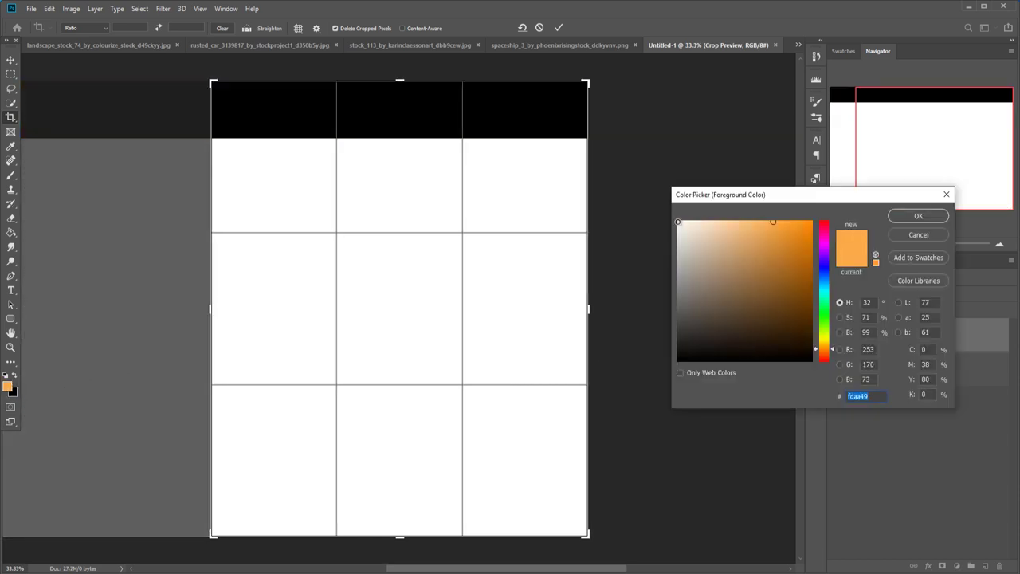
{"action": "type", "text": "ffffff"}
{"action": "key", "text": "Return"}
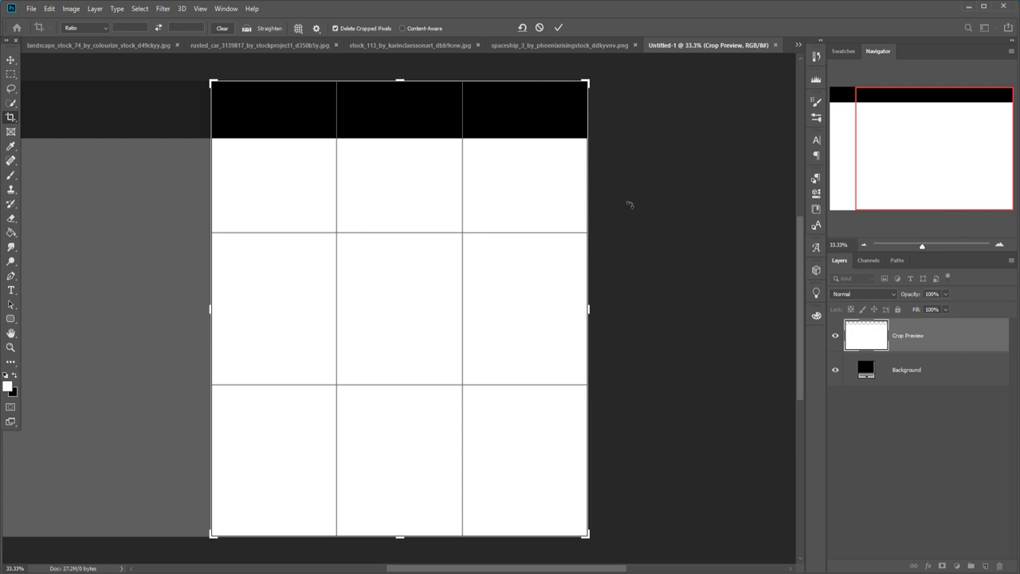
{"action": "left_click", "coordinate": [15, 375]}
{"action": "left_click", "coordinate": [558, 29]}
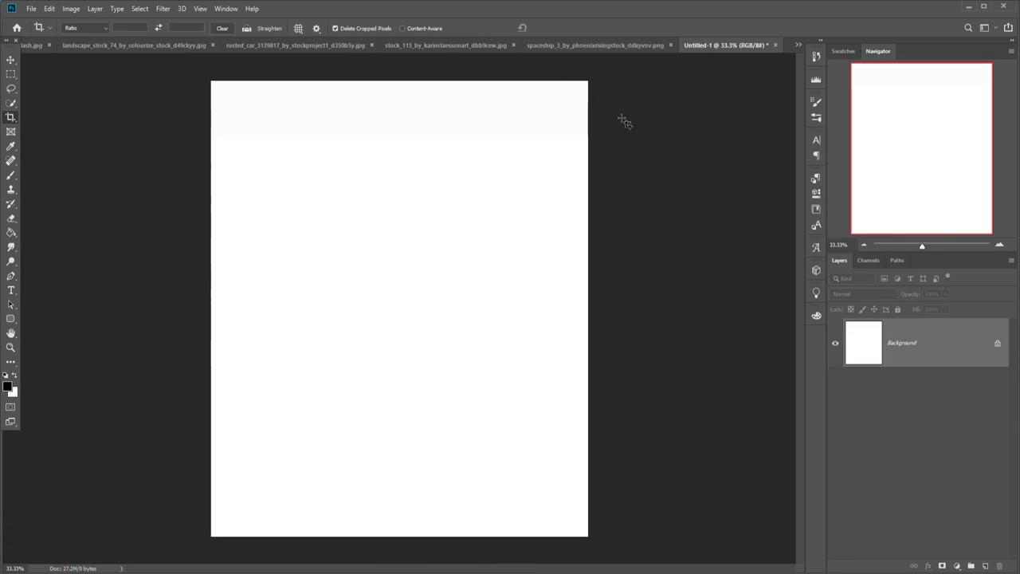
{"action": "left_click", "coordinate": [11, 61]}
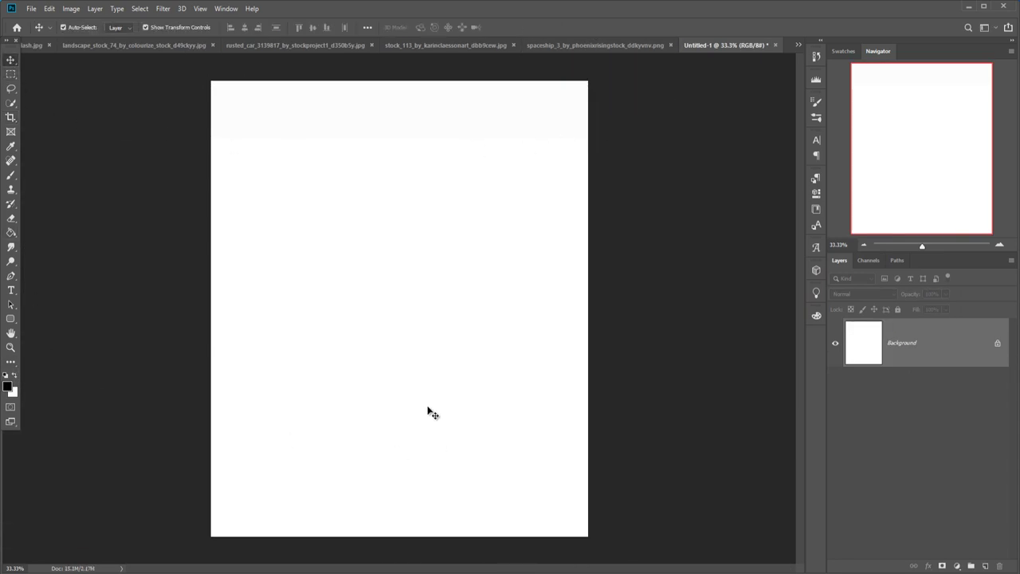
On the rusted car photo, start a Pen path around the front tyre
{"action": "left_click", "coordinate": [551, 46]}
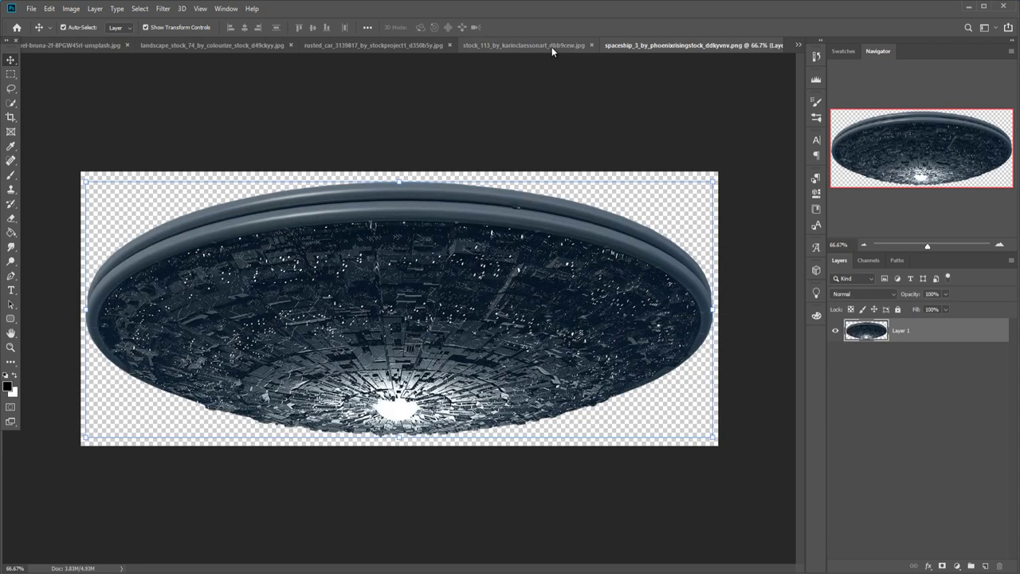
{"action": "left_click", "coordinate": [497, 44]}
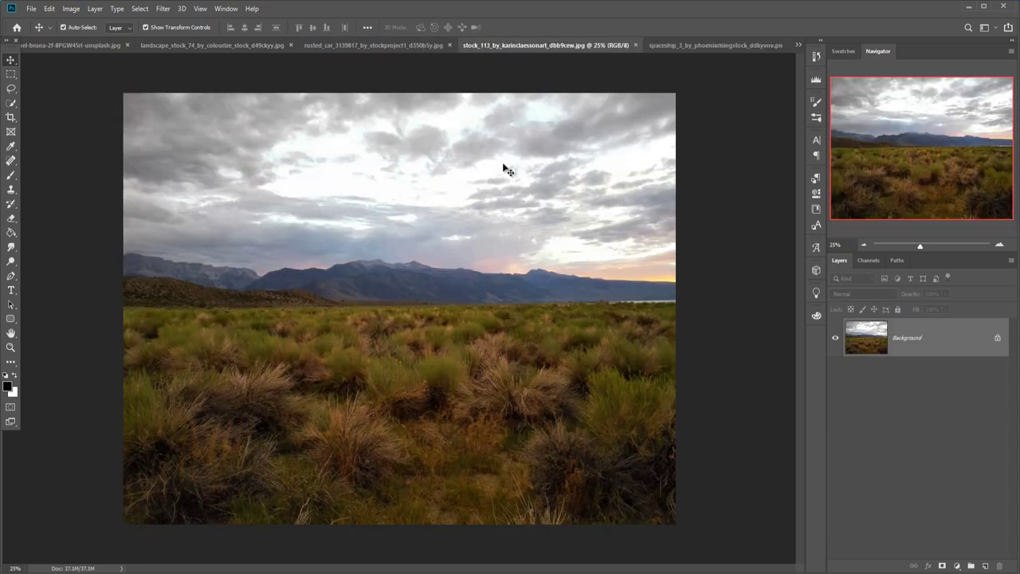
{"action": "left_click", "coordinate": [365, 45]}
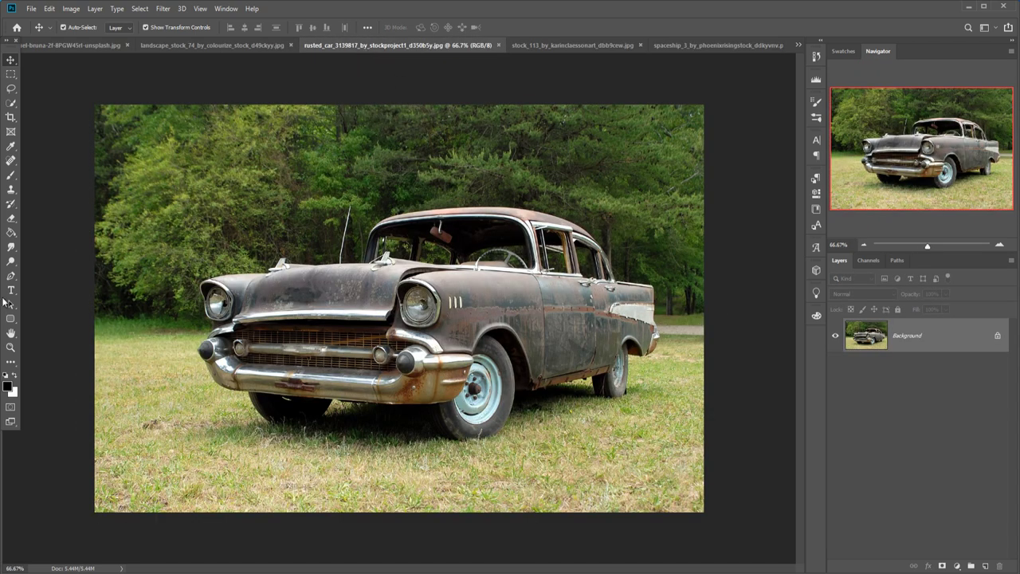
{"action": "left_click", "coordinate": [10, 277]}
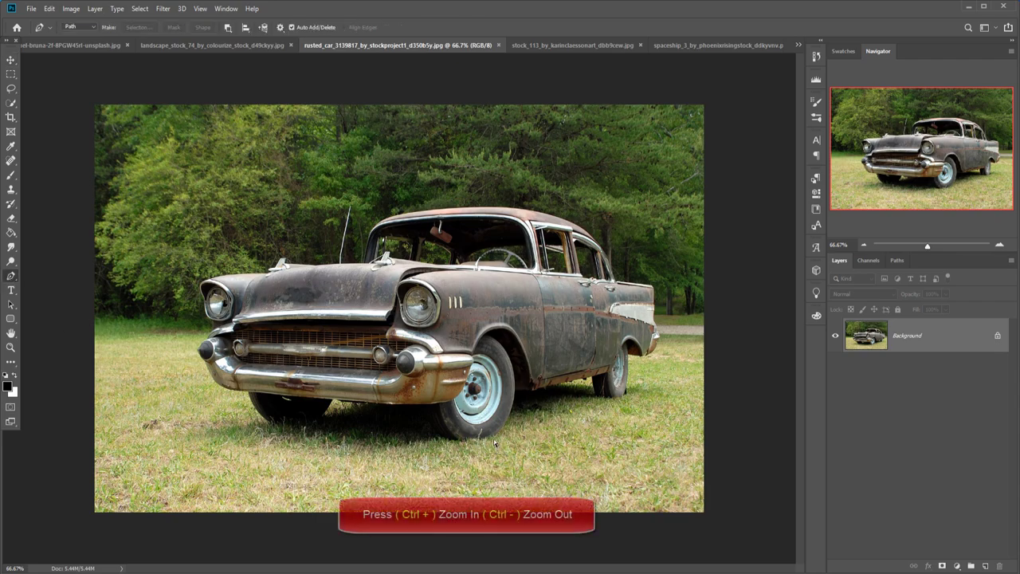
{"action": "key", "text": "ctrl+plus"}
{"action": "key", "text": "ctrl+plus"}
{"action": "key", "text": "ctrl+plus"}
{"action": "left_click", "coordinate": [523, 295]}
{"action": "left_click", "coordinate": [499, 368]}
{"action": "left_click", "coordinate": [464, 416]}
{"action": "left_click", "coordinate": [402, 456]}
Continue the path under the front bumper and up to the hood ornament
{"action": "left_click_drag", "start_coordinate": [124, 329], "coordinate": [745, 323]}
{"action": "left_click", "coordinate": [723, 295]}
{"action": "left_click", "coordinate": [622, 292]}
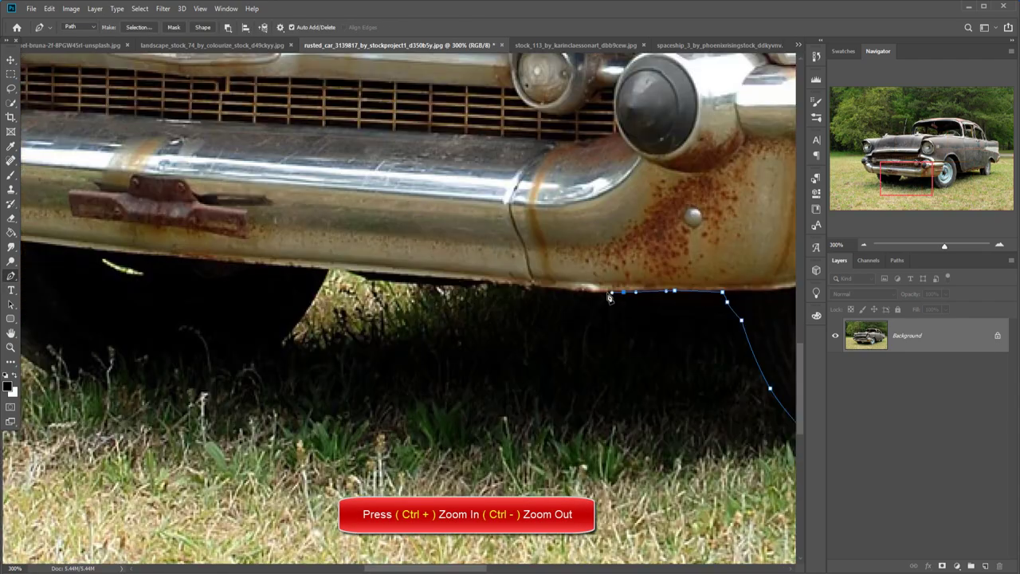
{"action": "mouse_move", "coordinate": [185, 381]}
{"action": "left_mouse_down"}
{"action": "mouse_move", "coordinate": [416, 253]}
{"action": "mouse_move", "coordinate": [549, 391]}
{"action": "left_mouse_up"}
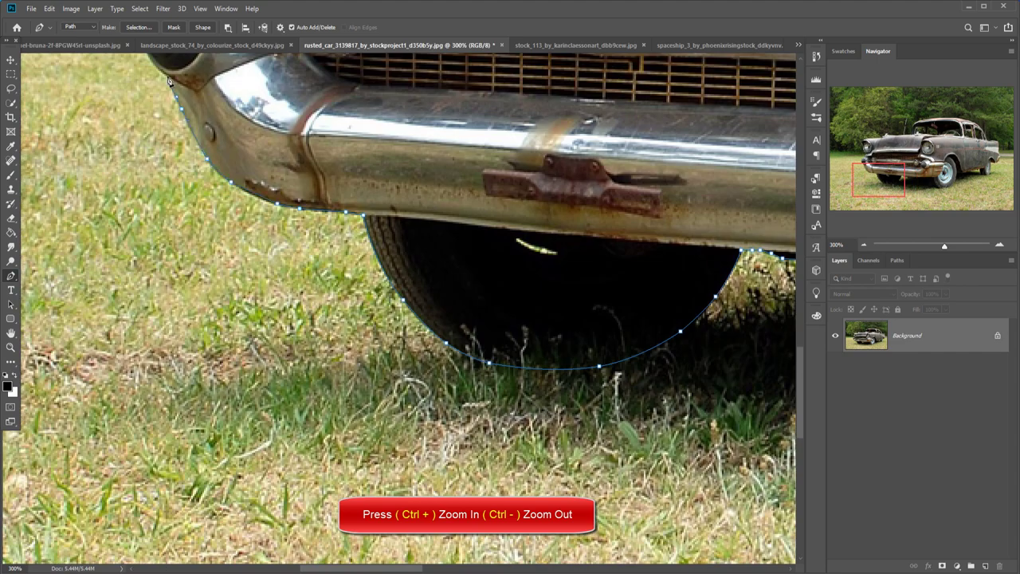
{"action": "left_click_drag", "start_coordinate": [359, 239], "coordinate": [427, 376]}
{"action": "left_click_drag", "start_coordinate": [590, 159], "coordinate": [612, 409]}
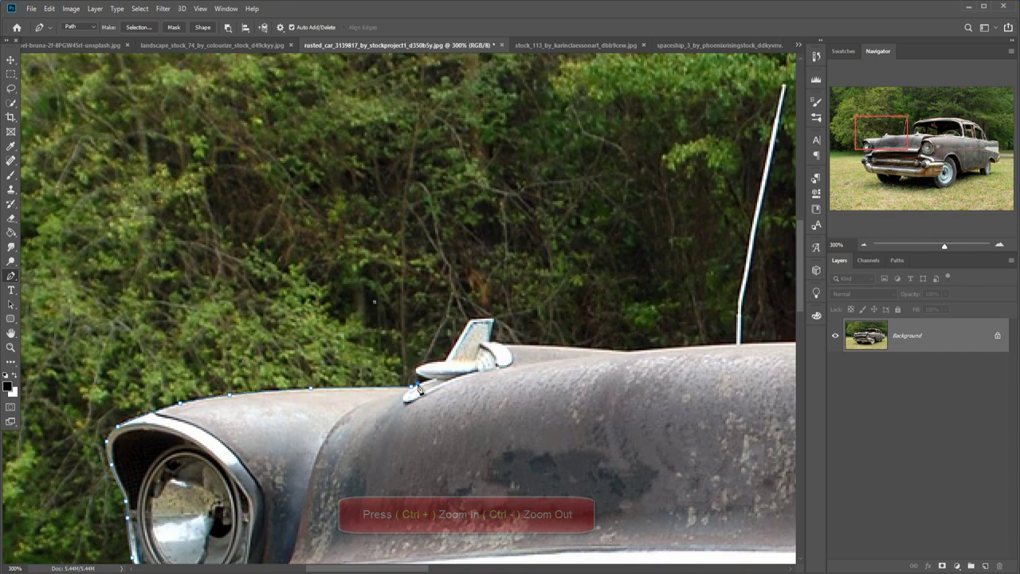
{"action": "left_click_drag", "start_coordinate": [615, 172], "coordinate": [437, 408]}
{"action": "left_click", "coordinate": [454, 323]}
{"action": "left_click", "coordinate": [621, 352]}
Trace the path over the hood, roof, trunk, taillight and rear bumper
{"action": "left_click_drag", "start_coordinate": [622, 352], "coordinate": [279, 371]}
{"action": "left_click", "coordinate": [482, 361]}
{"action": "left_click", "coordinate": [568, 169]}
{"action": "left_click_drag", "start_coordinate": [538, 194], "coordinate": [92, 313]}
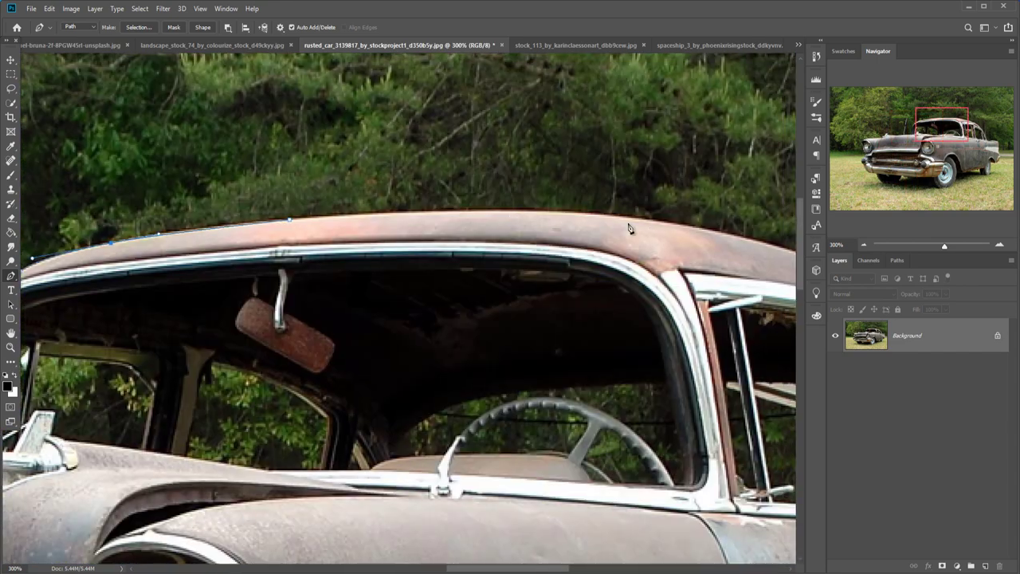
{"action": "left_click_drag", "start_coordinate": [478, 319], "coordinate": [215, 319]}
{"action": "left_click_drag", "start_coordinate": [557, 319], "coordinate": [199, 327]}
{"action": "left_click_drag", "start_coordinate": [605, 550], "coordinate": [474, 359]}
{"action": "left_click", "coordinate": [475, 450]}
{"action": "left_click_drag", "start_coordinate": [478, 478], "coordinate": [516, 326]}
{"action": "left_click", "coordinate": [530, 367]}
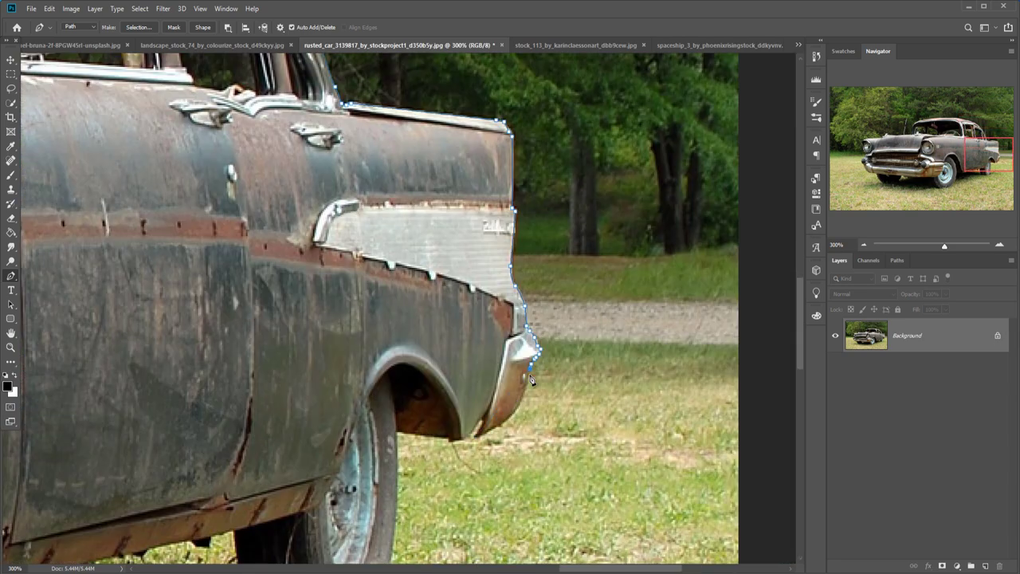
{"action": "left_click_drag", "start_coordinate": [460, 441], "coordinate": [506, 305]}
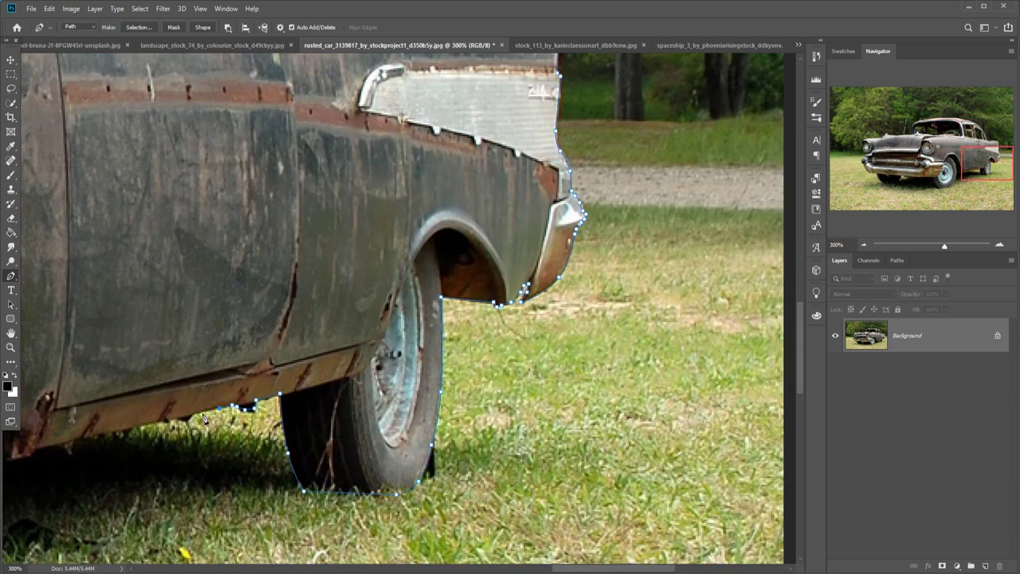
{"action": "left_click_drag", "start_coordinate": [204, 419], "coordinate": [493, 420]}
Convert the car path into a selection and adjust it from the Select menu
{"action": "key", "text": "ctrl+0"}
{"action": "right_click", "coordinate": [465, 304]}
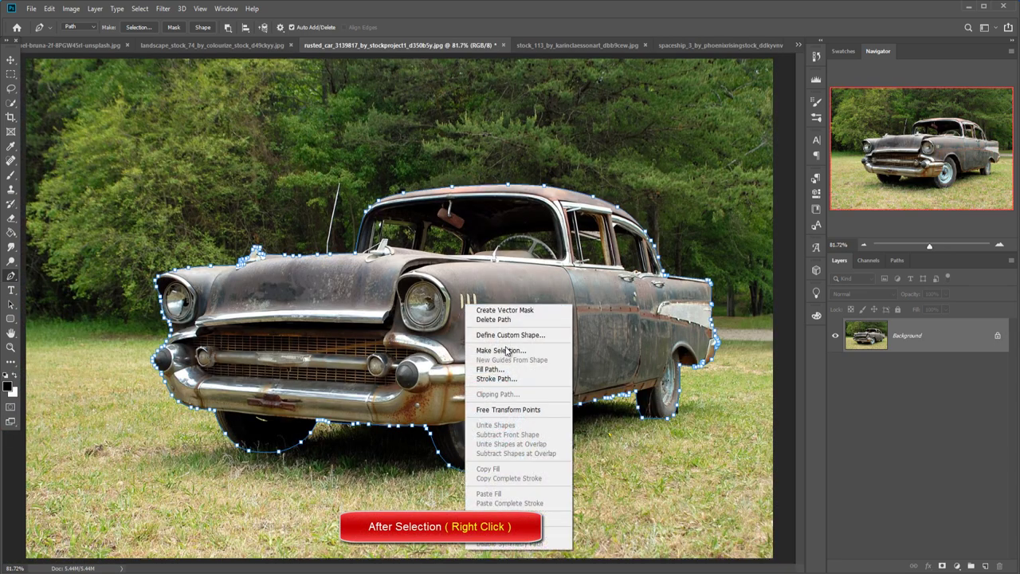
{"action": "left_click", "coordinate": [507, 352]}
{"action": "left_click", "coordinate": [561, 158]}
{"action": "left_click", "coordinate": [139, 9]}
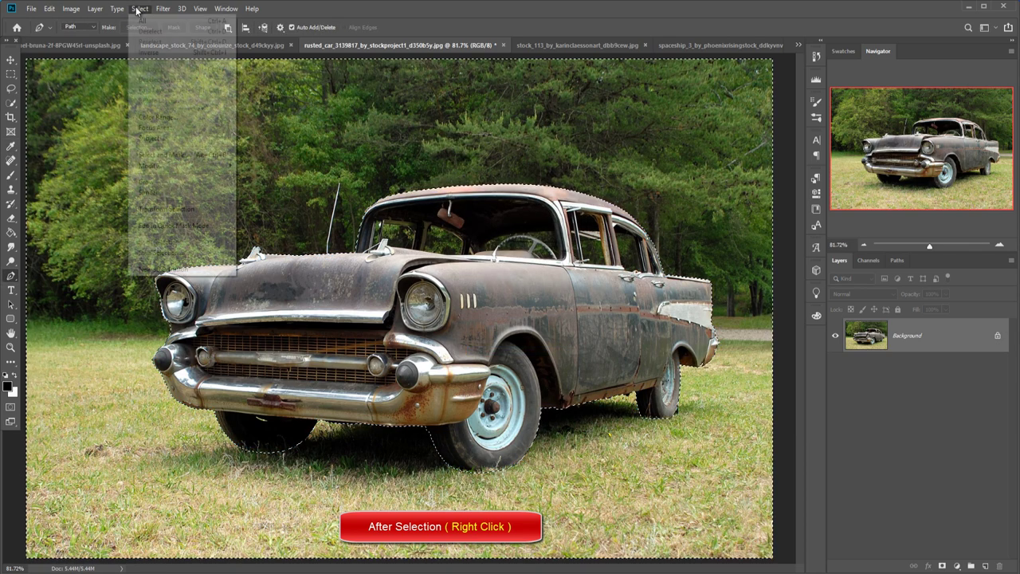
{"action": "left_click", "coordinate": [145, 54]}
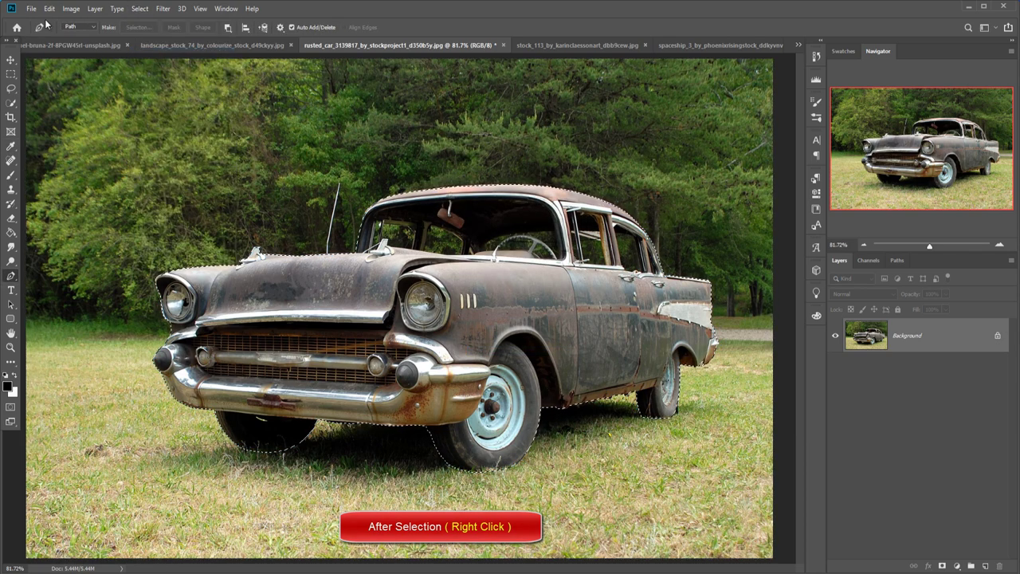
Copy and paste the car onto a new layer and hide the Background layer
{"action": "left_click", "coordinate": [48, 8]}
{"action": "left_click", "coordinate": [58, 86]}
{"action": "left_click", "coordinate": [49, 9]}
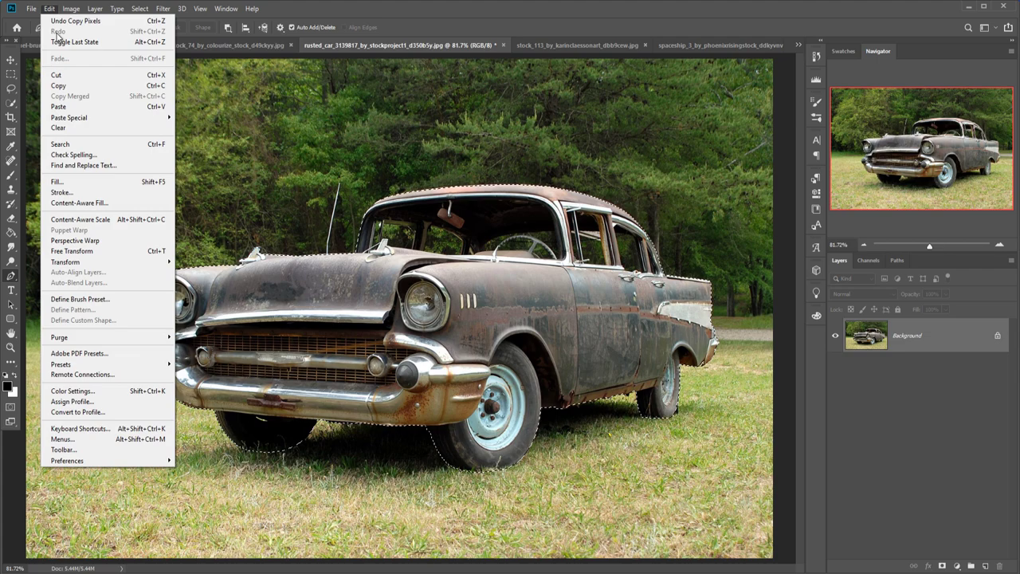
{"action": "left_click", "coordinate": [75, 109]}
{"action": "left_click", "coordinate": [835, 370]}
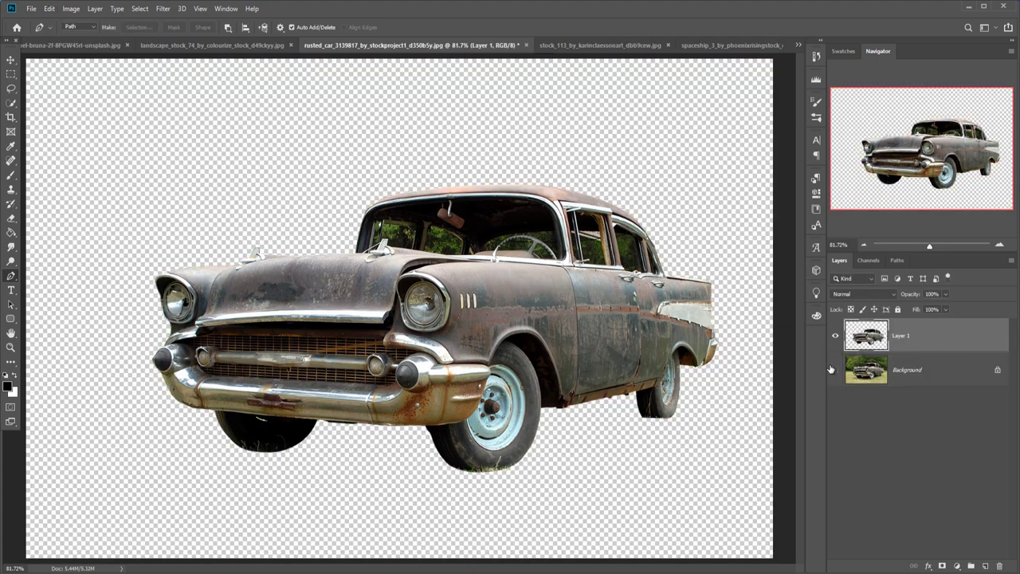
Lasso and delete the foliage showing through the car's front and left windows
{"action": "key", "text": "ctrl+plus"}
{"action": "key", "text": "ctrl+plus"}
{"action": "key", "text": "ctrl+plus"}
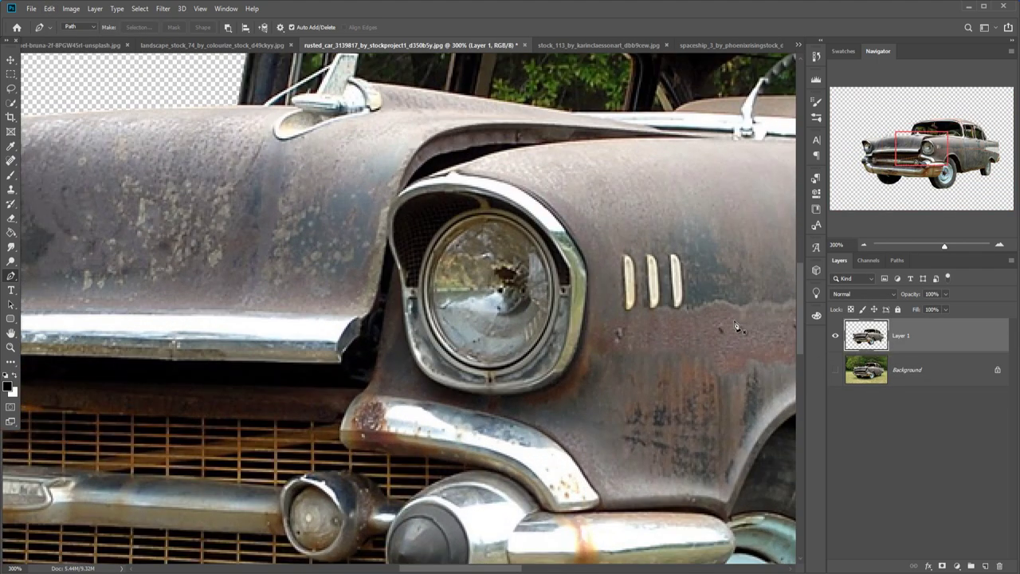
{"action": "scroll", "coordinate": [579, 497], "scroll_direction": "up", "scroll_amount": 3}
{"action": "scroll", "coordinate": [579, 497], "scroll_direction": "up", "scroll_amount": 3}
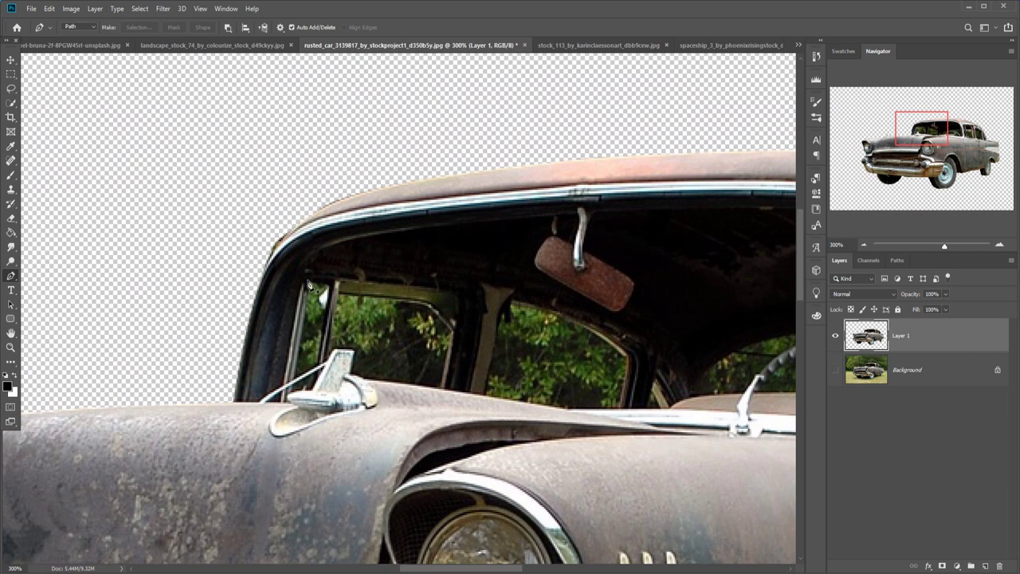
{"action": "left_click", "coordinate": [12, 91]}
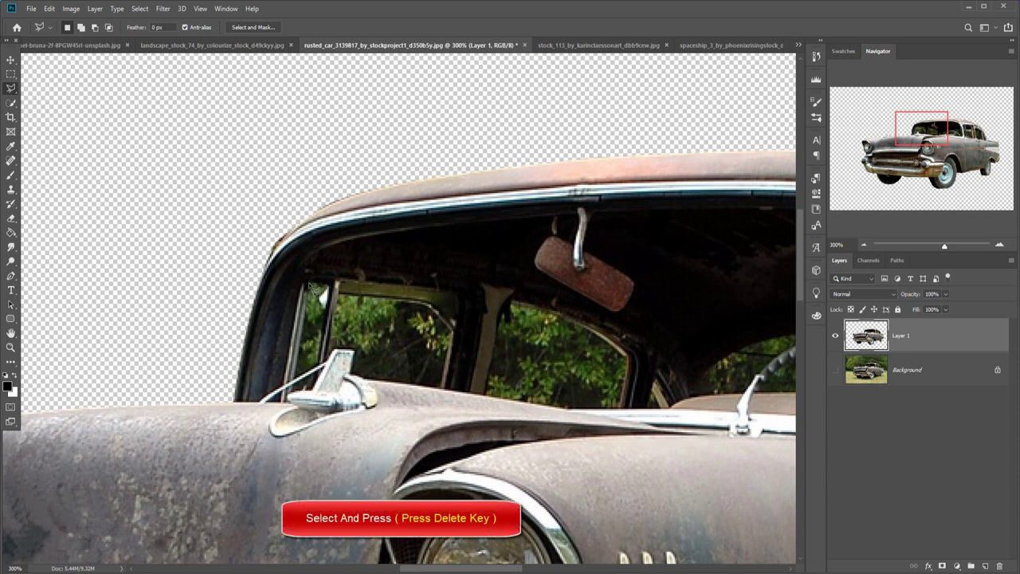
{"action": "key", "text": "Delete"}
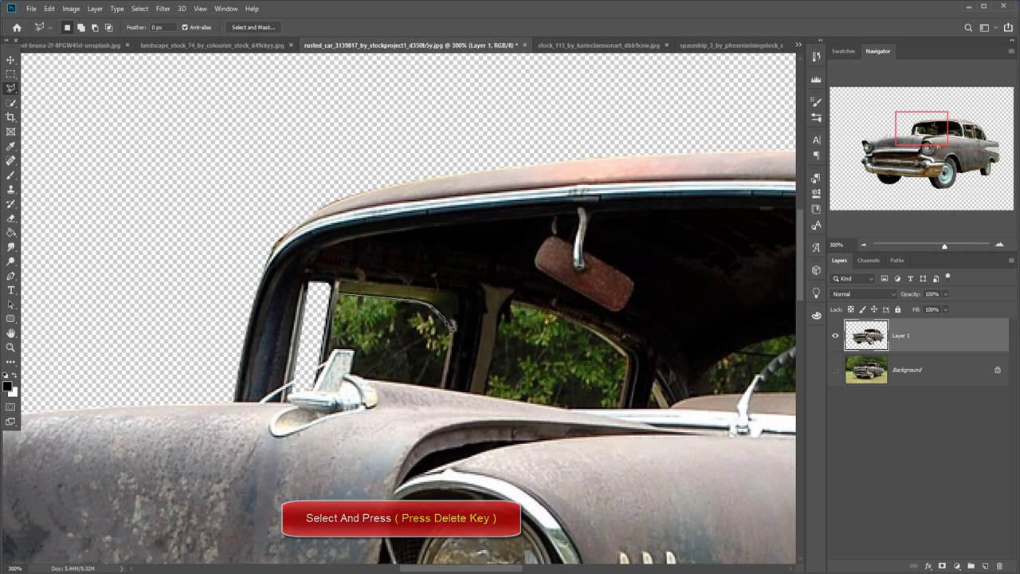
{"action": "left_click", "coordinate": [450, 322]}
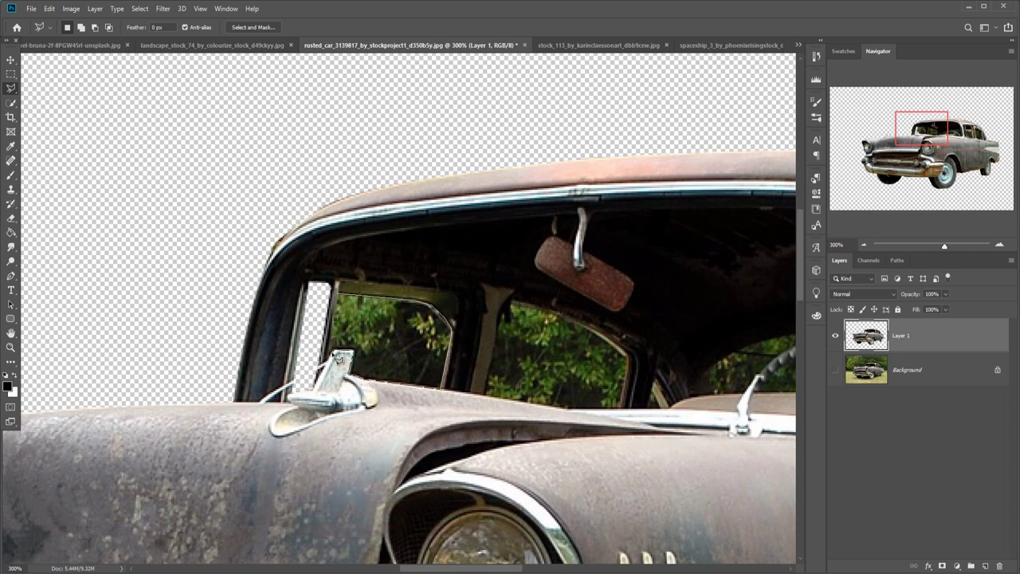
{"action": "left_click", "coordinate": [338, 359]}
{"action": "key", "text": "Delete"}
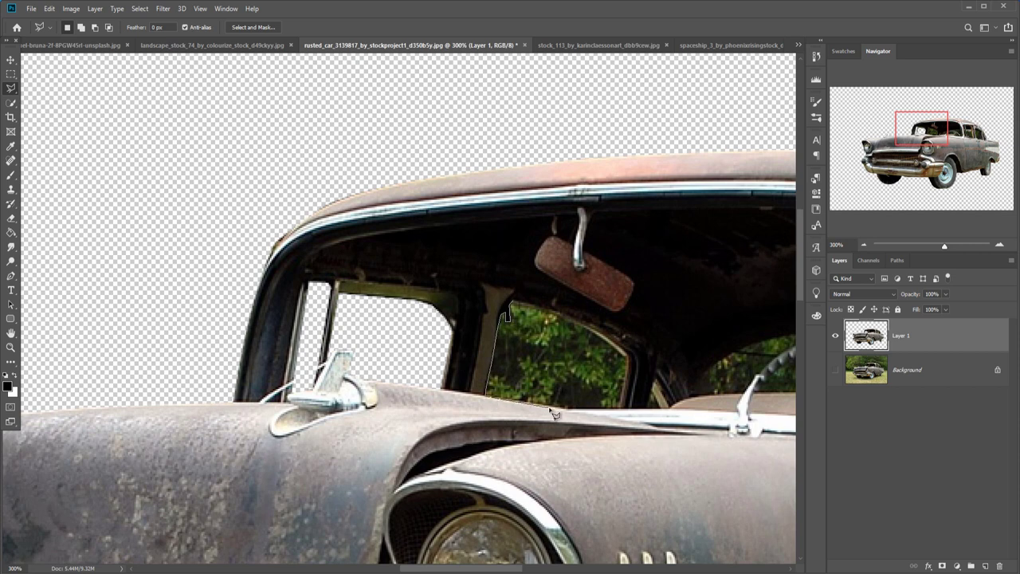
Delete the foliage in the next window, the windshield and around the steering wheel
{"action": "left_click", "coordinate": [537, 312]}
{"action": "key", "text": "Delete"}
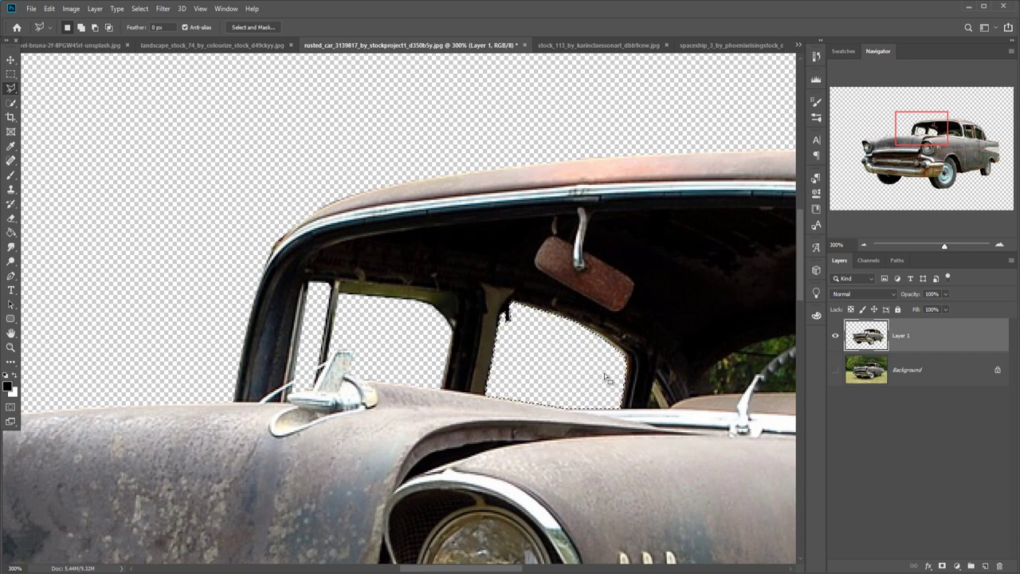
{"action": "scroll", "coordinate": [608, 375], "scroll_direction": "right", "scroll_amount": 5}
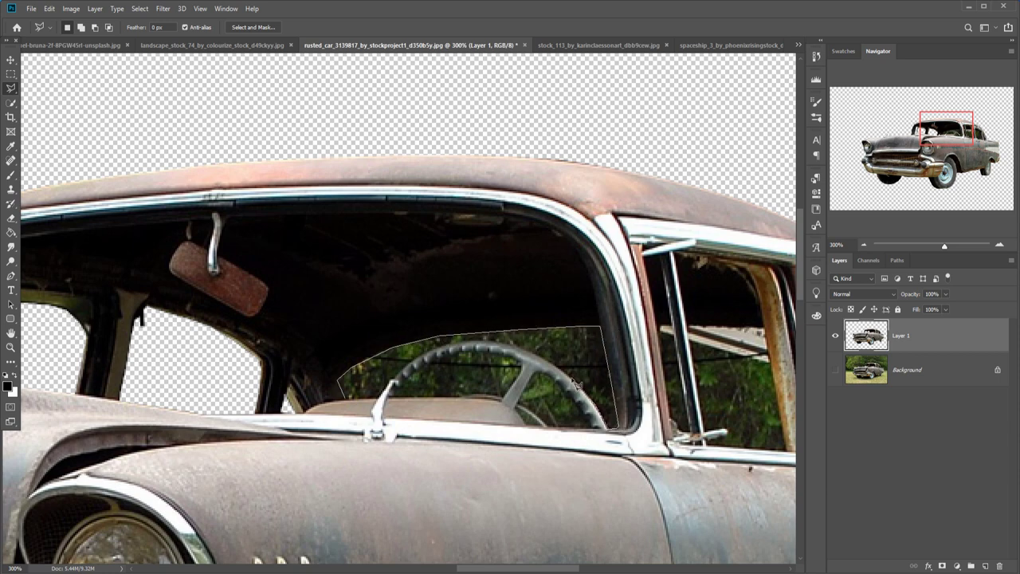
{"action": "left_click", "coordinate": [380, 402]}
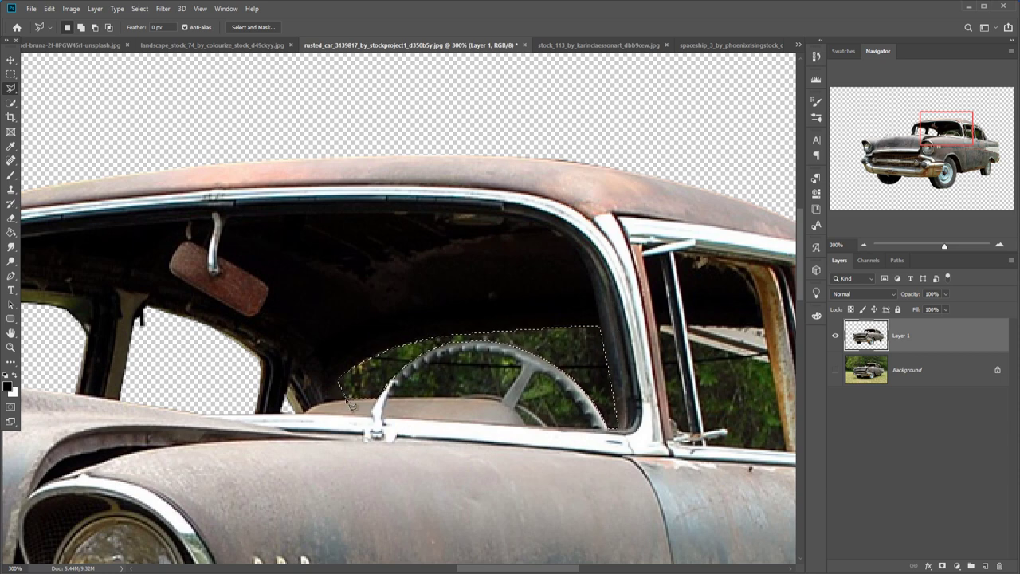
{"action": "key", "text": "Delete"}
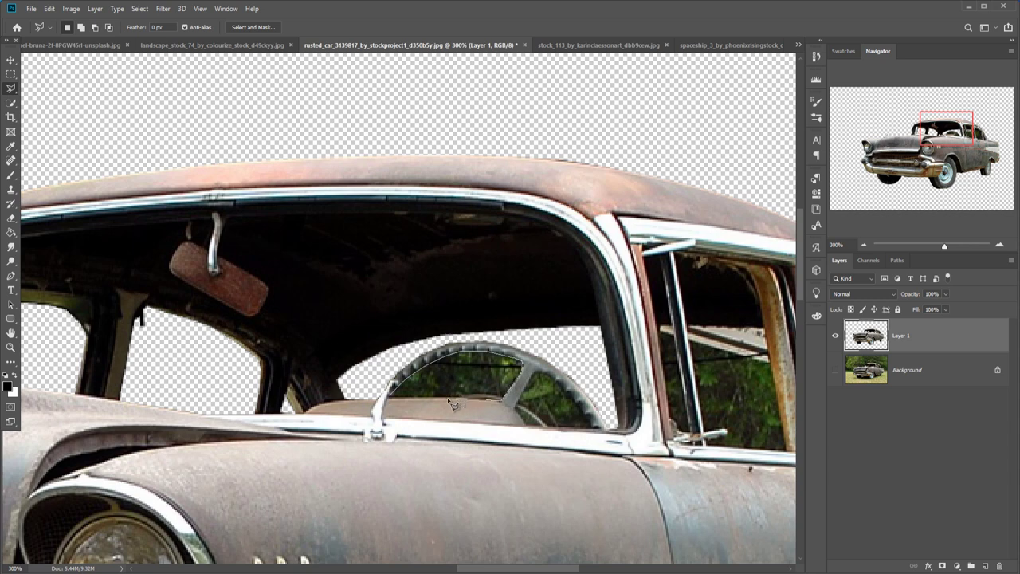
{"action": "left_click", "coordinate": [389, 397]}
{"action": "key", "text": "Delete"}
Clear the remaining steering-wheel foliage and all foliage in the rear window
{"action": "left_click", "coordinate": [538, 371]}
{"action": "left_click", "coordinate": [580, 402]}
{"action": "left_click", "coordinate": [599, 422]}
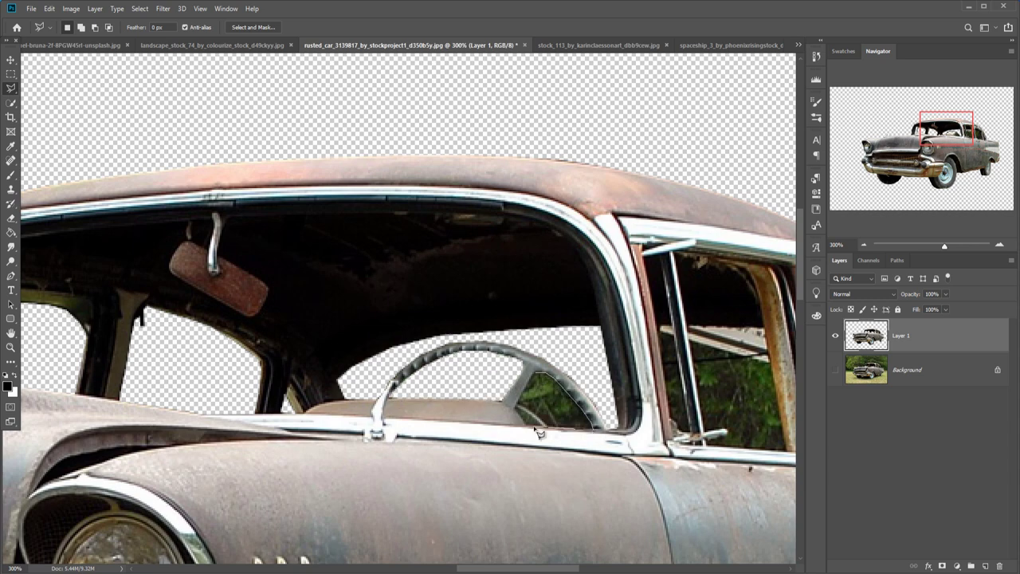
{"action": "double_click", "coordinate": [524, 405]}
{"action": "key", "text": "Delete"}
{"action": "scroll", "coordinate": [334, 388], "scroll_direction": "right", "scroll_amount": 10}
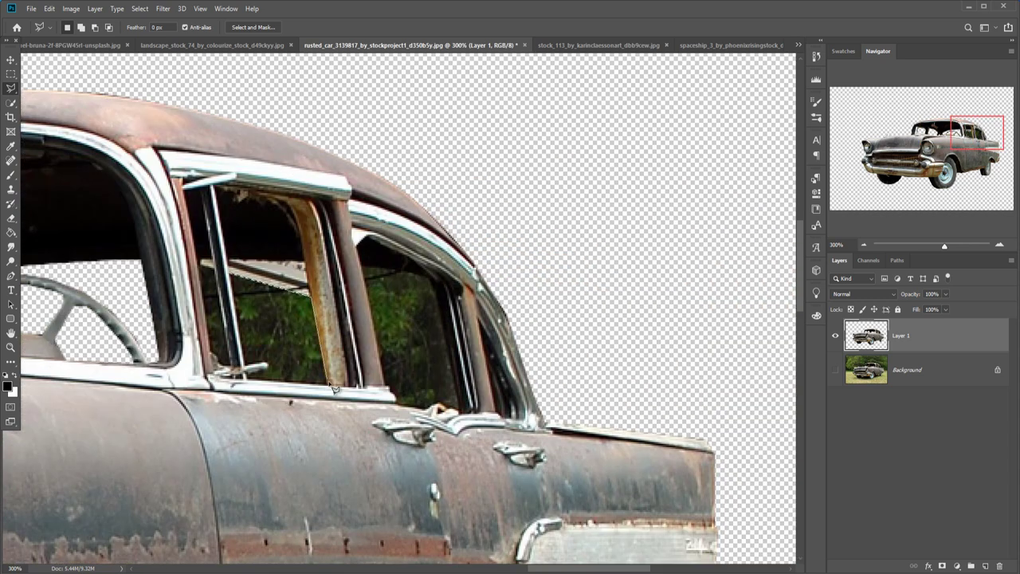
{"action": "left_click", "coordinate": [237, 371]}
{"action": "key", "text": "Delete"}
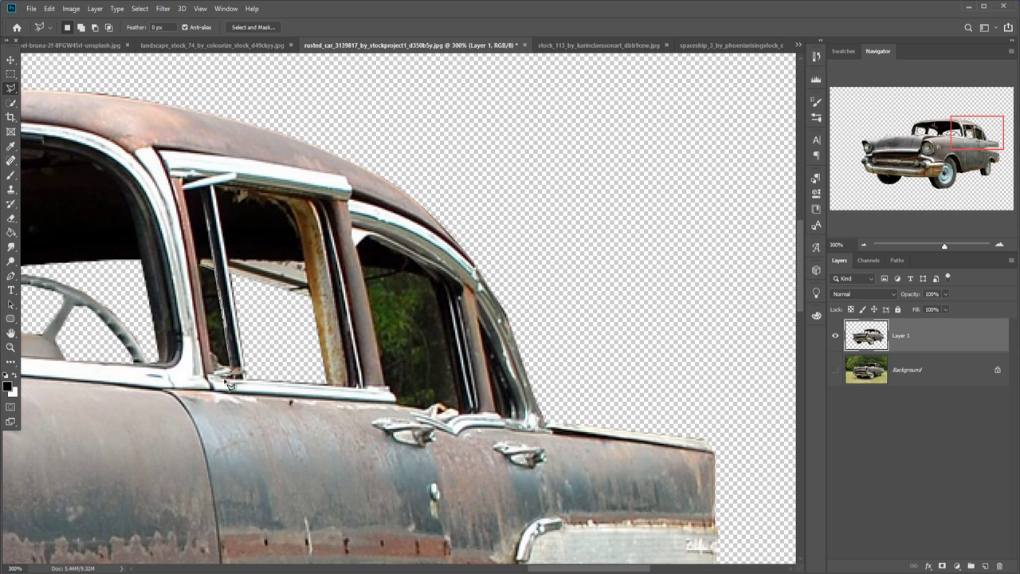
{"action": "left_click", "coordinate": [206, 273]}
{"action": "key", "text": "Delete"}
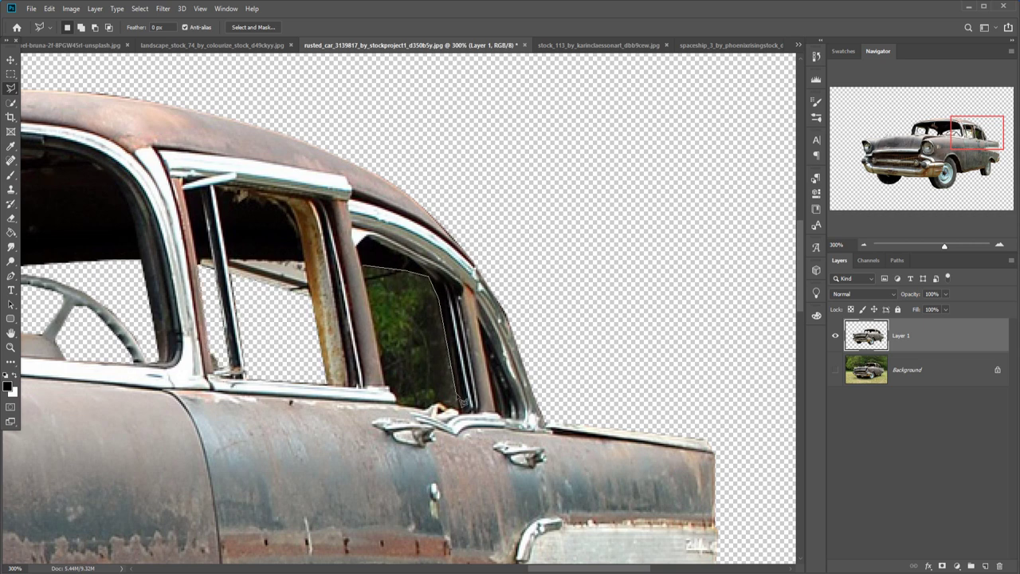
{"action": "left_click", "coordinate": [368, 274]}
{"action": "key", "text": "Delete"}
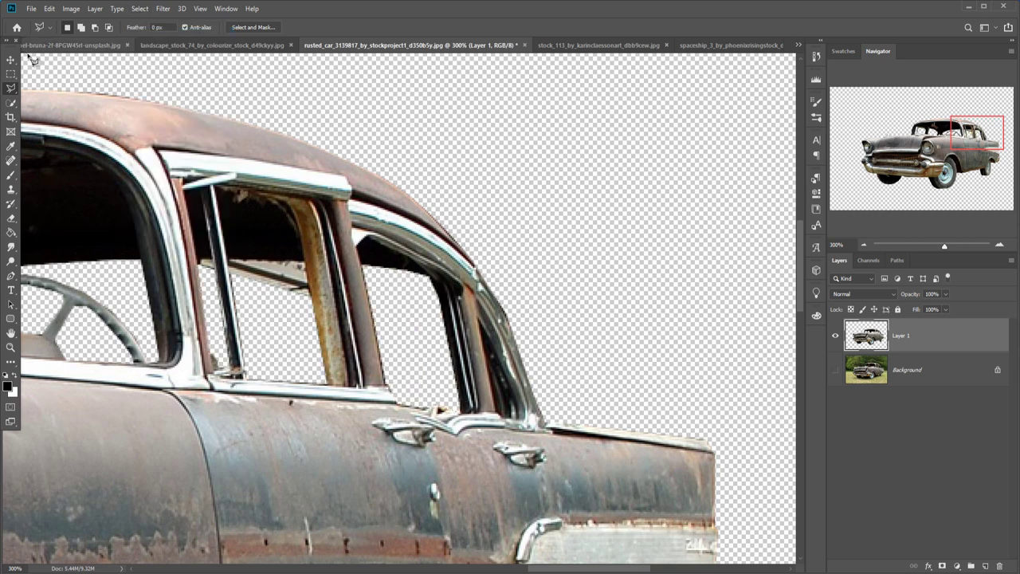
Fit the car on screen, then go to the jumping-girl photo and zoom in
{"action": "key", "text": "v"}
{"action": "key", "text": "ctrl+0"}
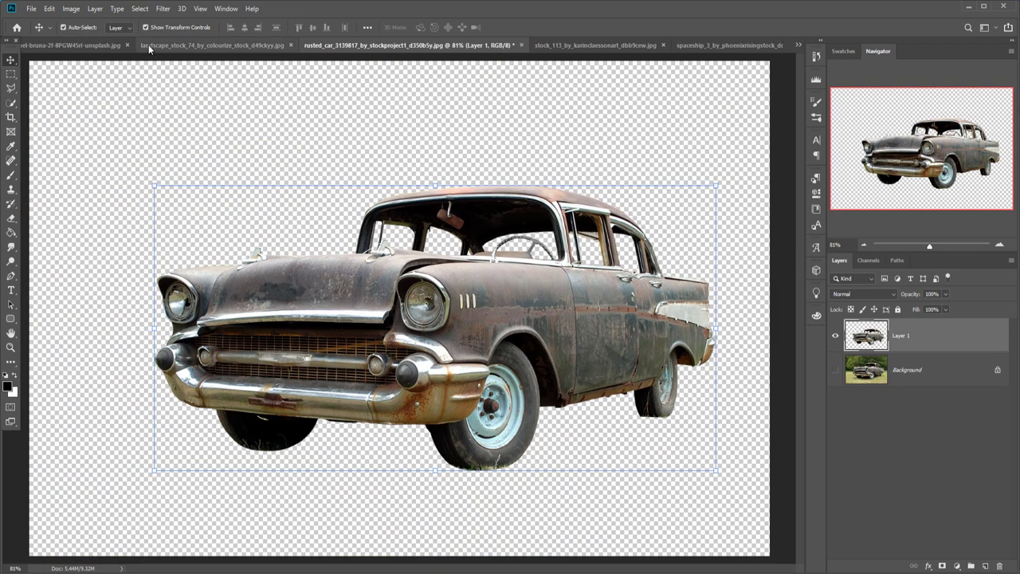
{"action": "left_click", "coordinate": [79, 46]}
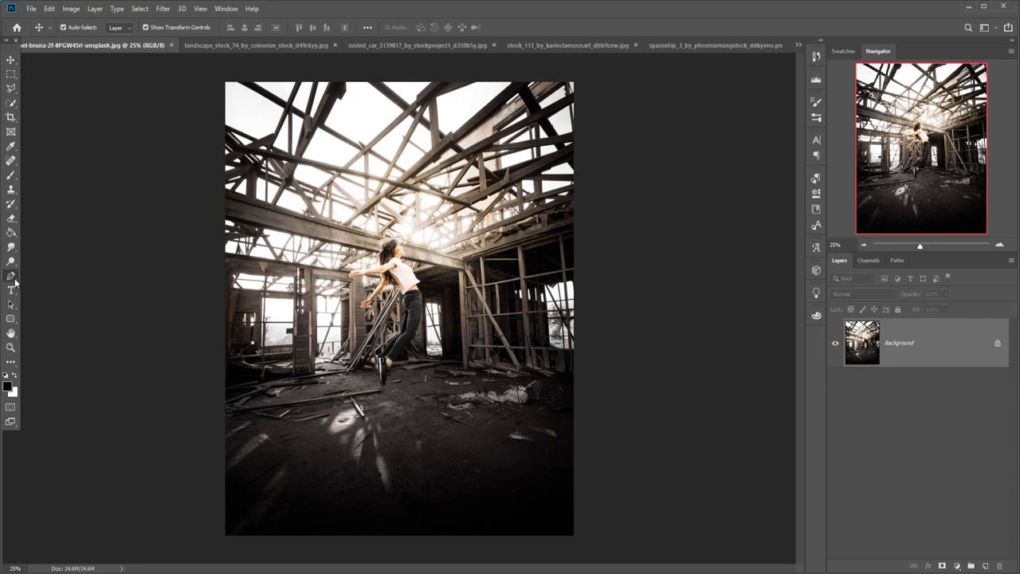
{"action": "left_click", "coordinate": [11, 277]}
{"action": "key", "text": "ctrl+plus"}
{"action": "key", "text": "ctrl+plus"}
{"action": "key", "text": "ctrl+plus"}
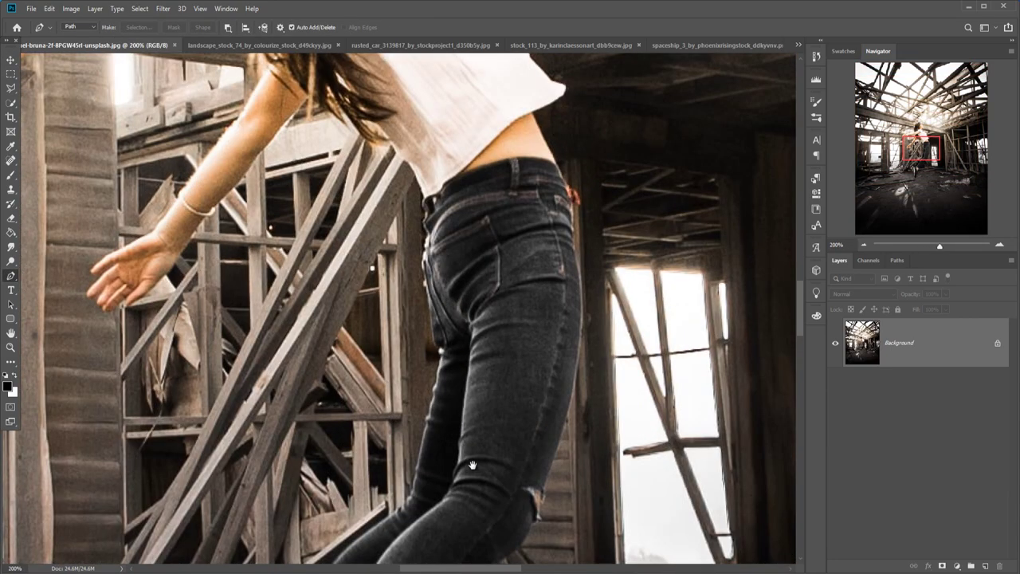
Trace a Pen path around the jumping girl's outline, starting at her shoe heel
{"action": "left_click_drag", "start_coordinate": [472, 465], "coordinate": [405, 337]}
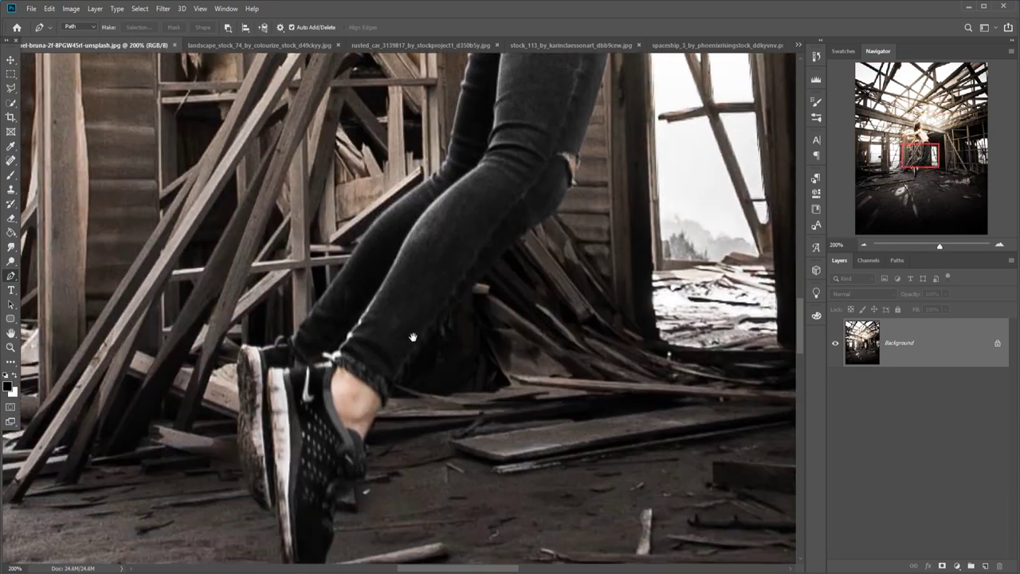
{"action": "left_click", "coordinate": [368, 381]}
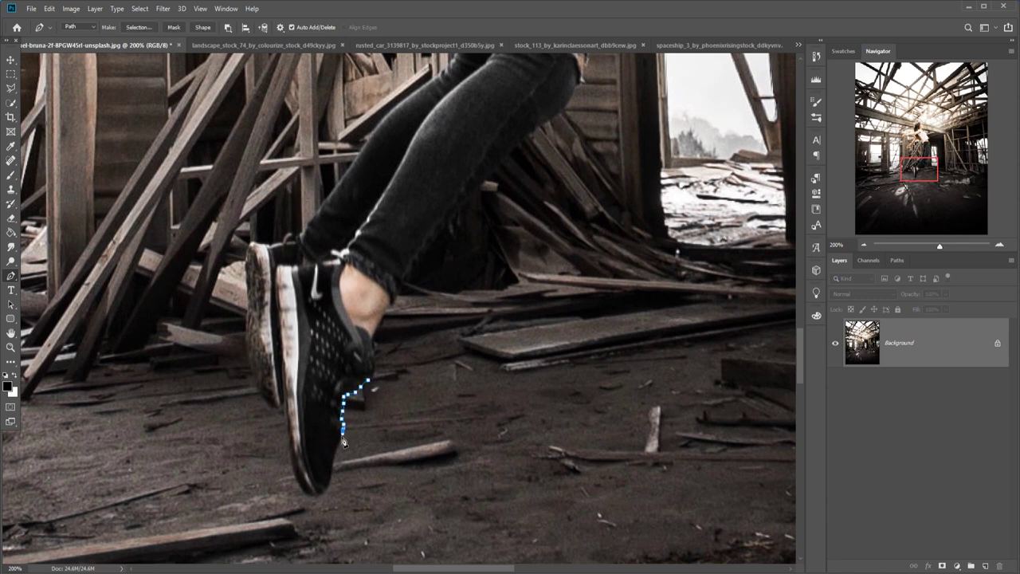
{"action": "key", "text": "ctrl+plus"}
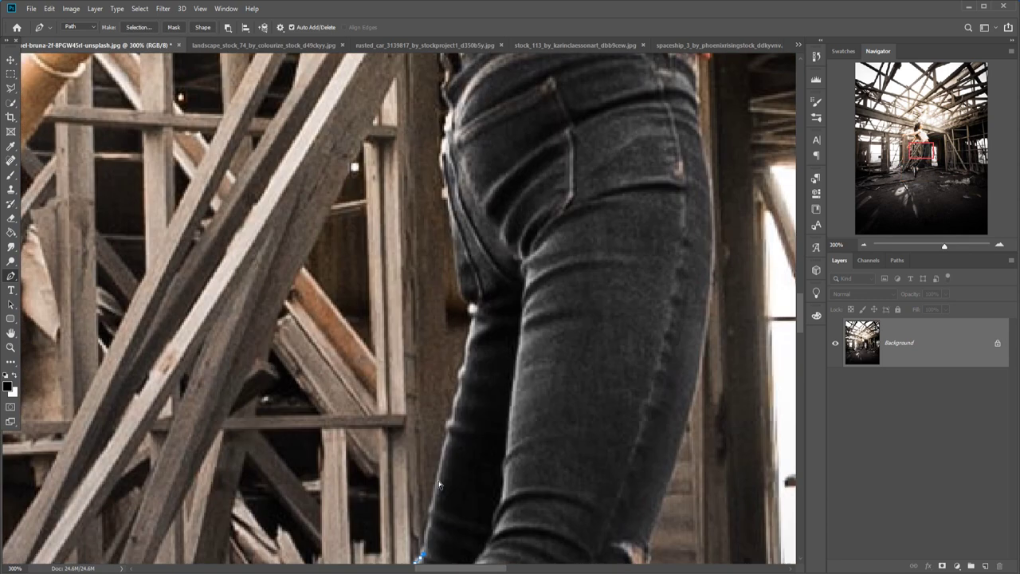
{"action": "scroll", "coordinate": [367, 149], "scroll_direction": "up", "scroll_amount": 3}
{"action": "left_click", "coordinate": [486, 239]}
{"action": "scroll", "coordinate": [462, 319], "scroll_direction": "up", "scroll_amount": 5}
{"action": "left_click", "coordinate": [463, 348]}
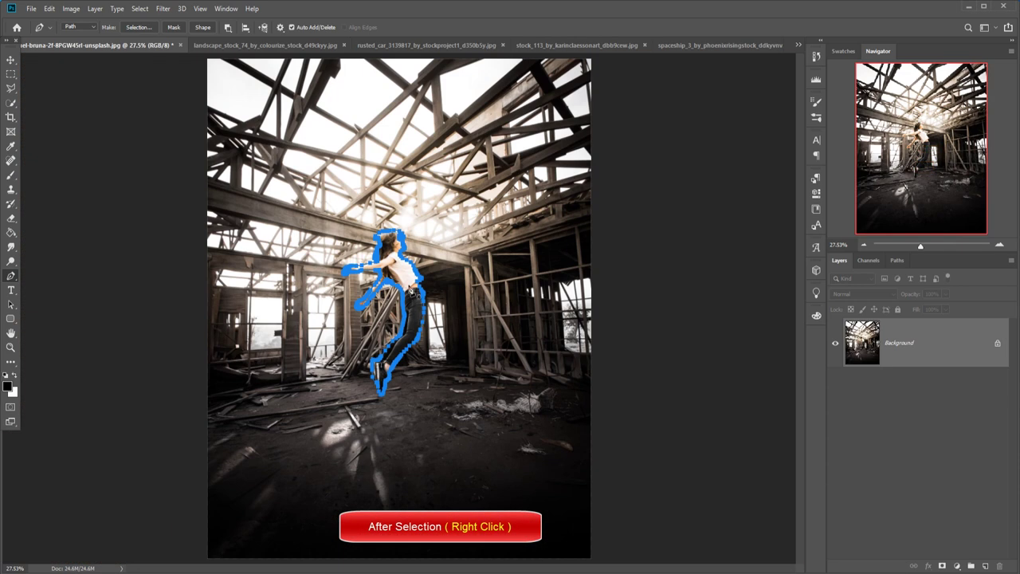
Convert the path into a selection and apply Select > Inverse
{"action": "right_click", "coordinate": [408, 283]}
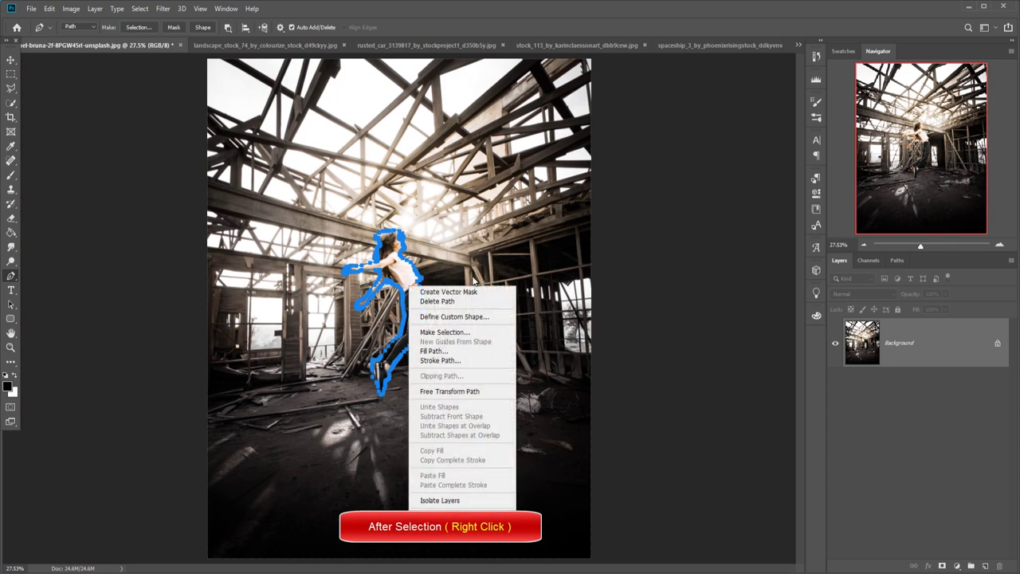
{"action": "left_click", "coordinate": [446, 318]}
{"action": "left_click", "coordinate": [560, 157]}
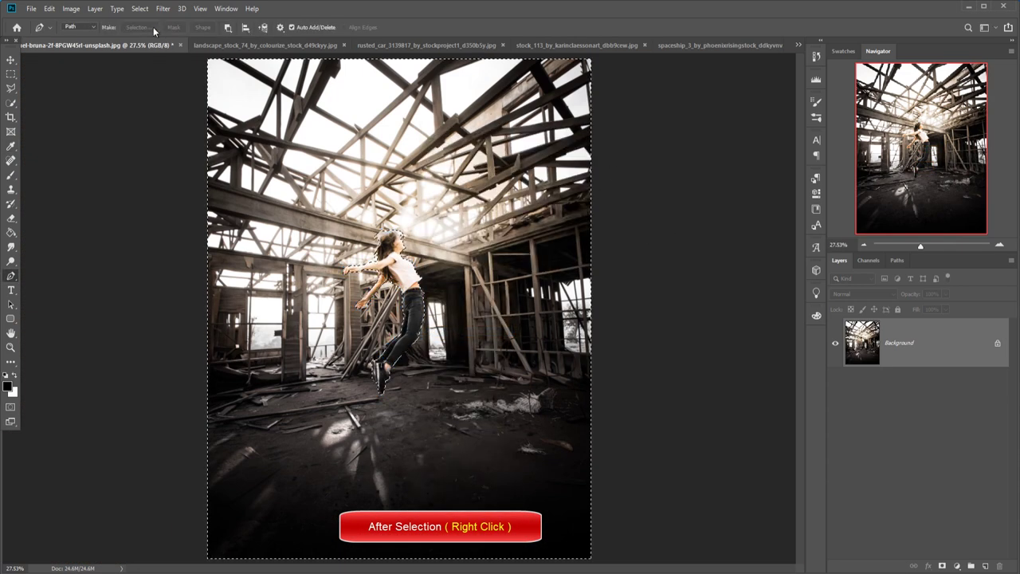
{"action": "left_click", "coordinate": [139, 8]}
{"action": "left_click", "coordinate": [152, 53]}
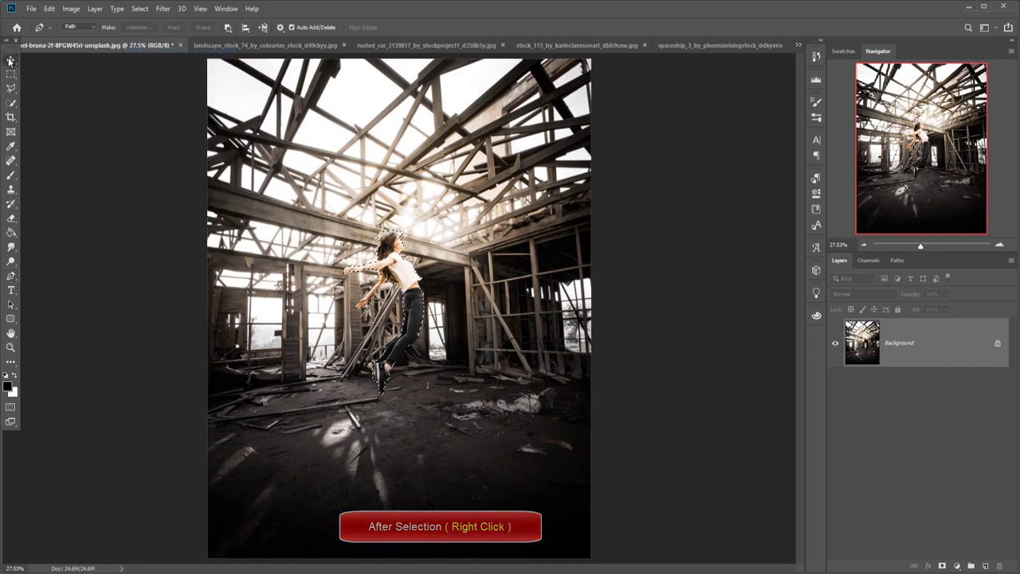
Drag the selected girl from her floating photo window onto Untitled-1
{"action": "key", "text": "v"}
{"action": "mouse_move", "coordinate": [95, 45]}
{"action": "left_mouse_down"}
{"action": "mouse_move", "coordinate": [556, 116]}
{"action": "mouse_move", "coordinate": [753, 125]}
{"action": "left_mouse_up"}
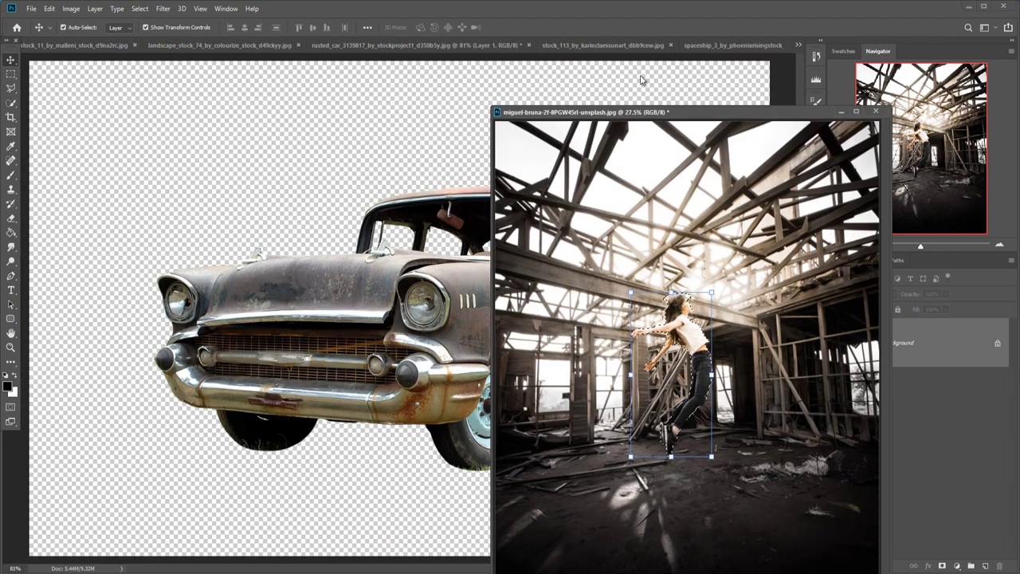
{"action": "left_click", "coordinate": [797, 46]}
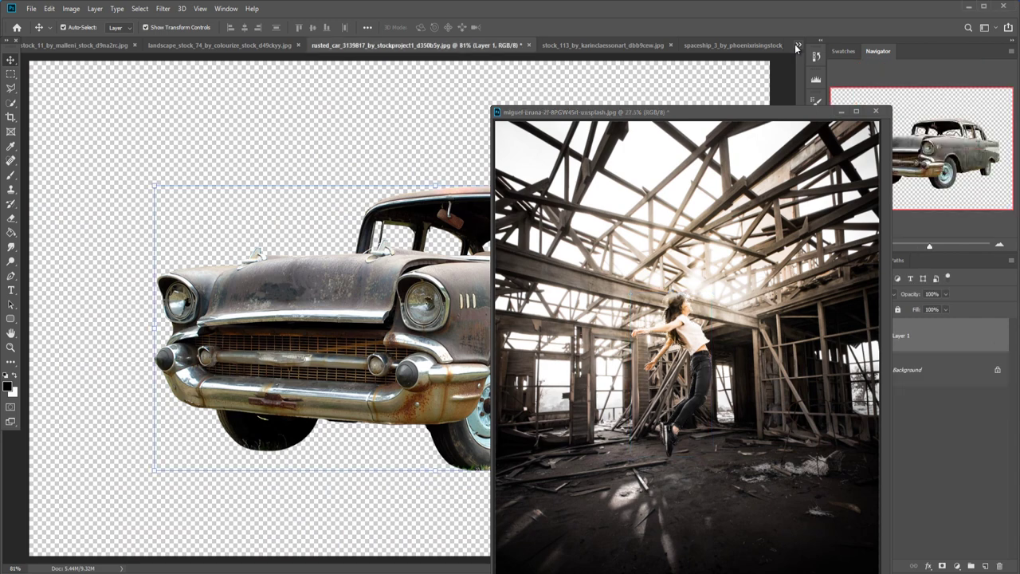
{"action": "left_click", "coordinate": [820, 134]}
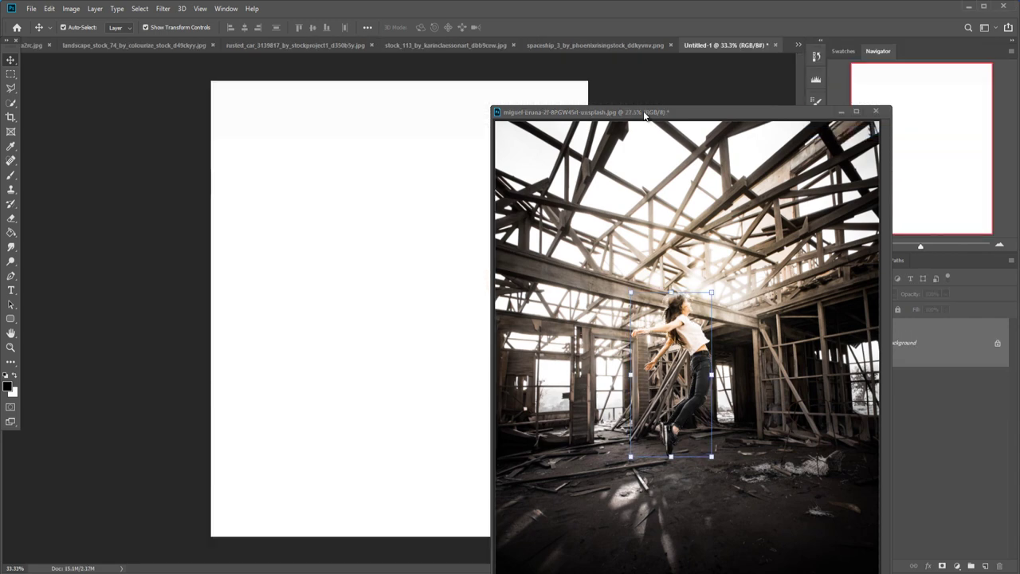
{"action": "left_click_drag", "start_coordinate": [681, 335], "coordinate": [372, 292]}
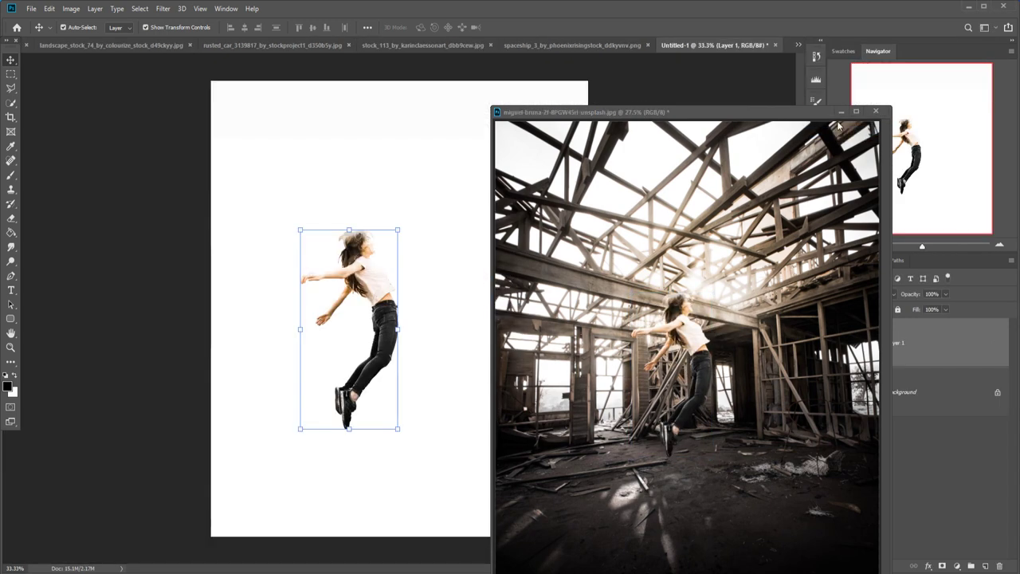
Resize the girl on the white canvas and commit the transform
{"action": "left_click", "coordinate": [840, 112]}
{"action": "mouse_move", "coordinate": [398, 230]}
{"action": "left_mouse_down"}
{"action": "mouse_move", "coordinate": [377, 272]}
{"action": "mouse_move", "coordinate": [398, 236]}
{"action": "left_mouse_up"}
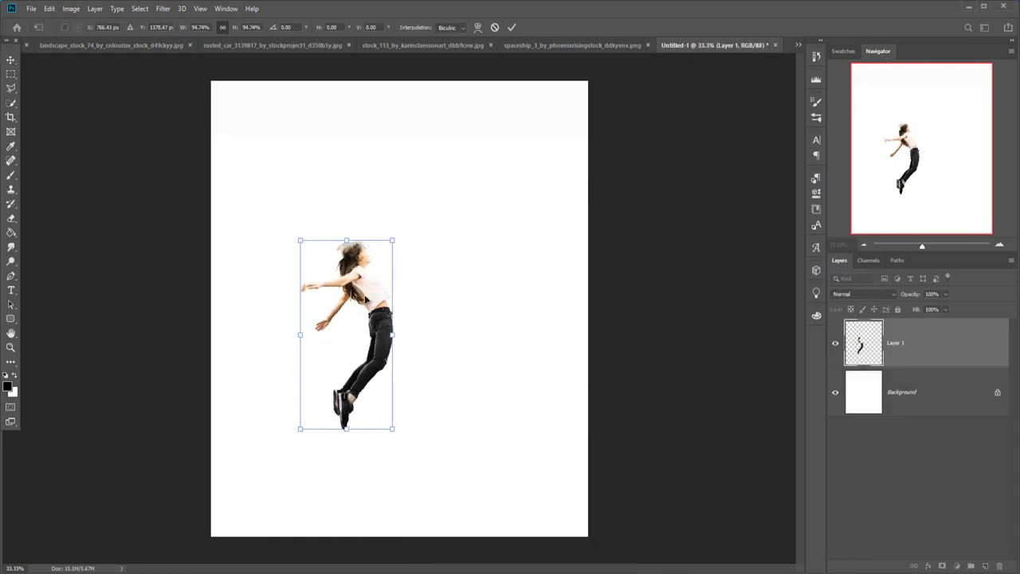
{"action": "left_click_drag", "start_coordinate": [351, 327], "coordinate": [332, 320]}
{"action": "left_click", "coordinate": [512, 27]}
Quick-select the grassy ground in the grass field landscape photo
{"action": "left_click", "coordinate": [560, 45]}
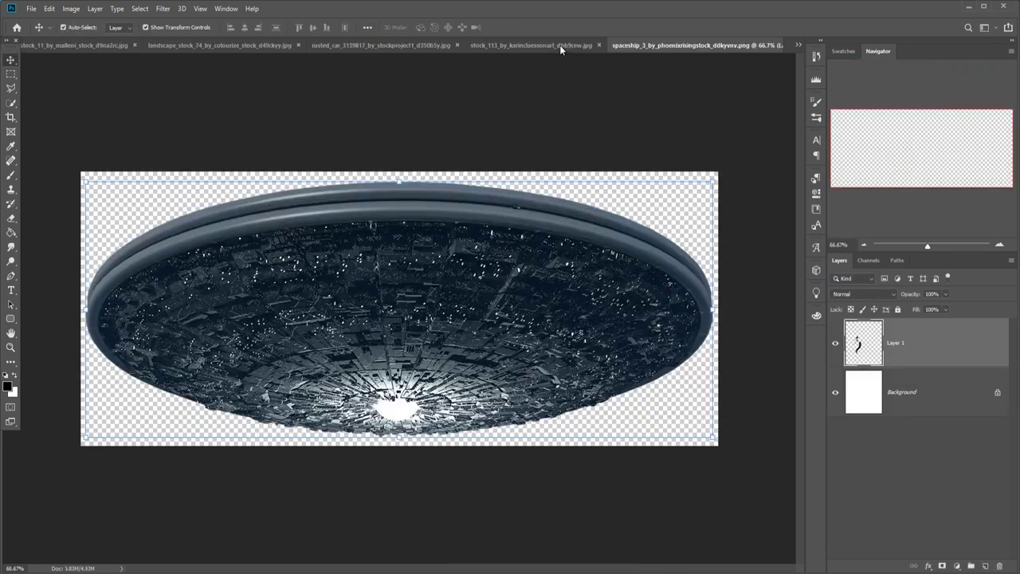
{"action": "left_click", "coordinate": [412, 45]}
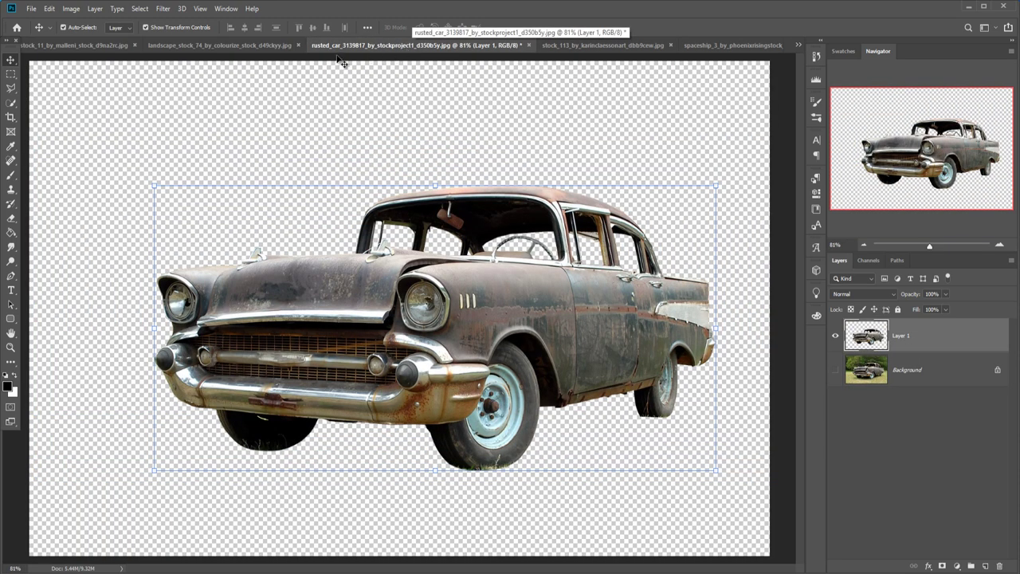
{"action": "left_click", "coordinate": [191, 45]}
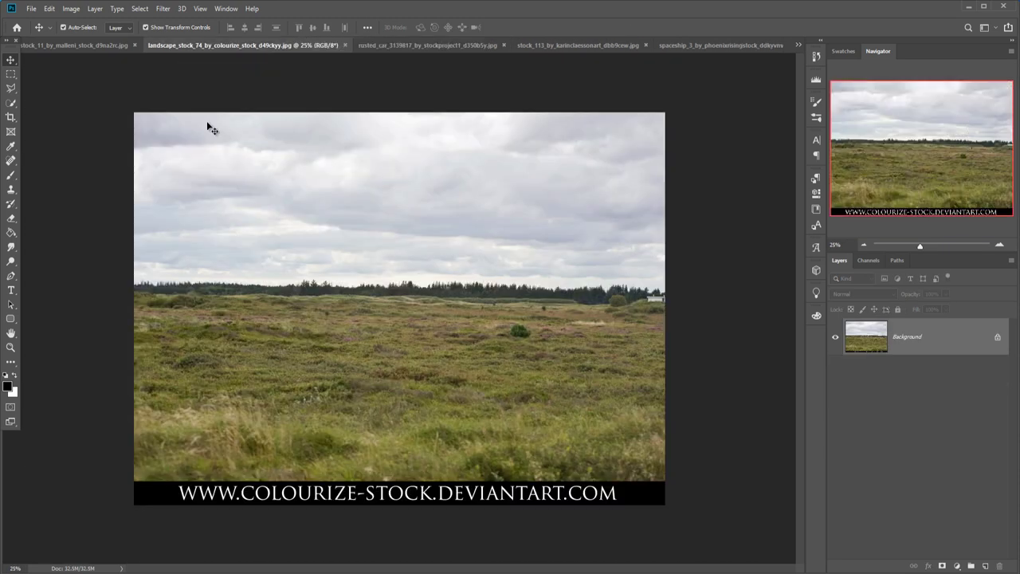
{"action": "left_click", "coordinate": [10, 104]}
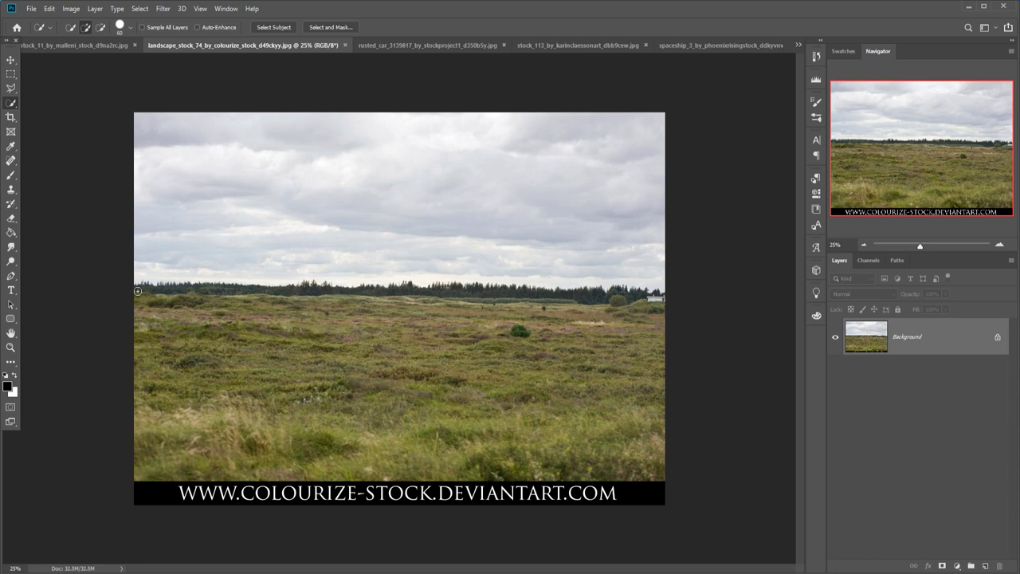
{"action": "mouse_move", "coordinate": [449, 299]}
{"action": "left_mouse_down"}
{"action": "mouse_move", "coordinate": [649, 343]}
{"action": "mouse_move", "coordinate": [613, 380]}
{"action": "mouse_move", "coordinate": [237, 461]}
{"action": "left_mouse_up"}
Drag the grass selection into the jumping-girl composition as a new layer
{"action": "left_click", "coordinate": [10, 60]}
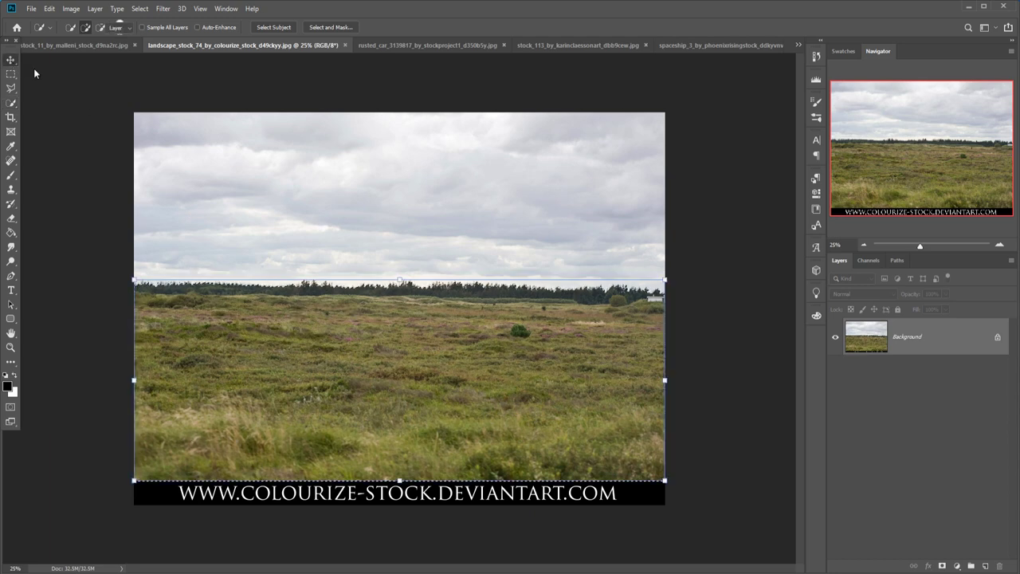
{"action": "mouse_move", "coordinate": [182, 46]}
{"action": "left_mouse_down"}
{"action": "mouse_move", "coordinate": [176, 70]}
{"action": "mouse_move", "coordinate": [401, 151]}
{"action": "left_mouse_up"}
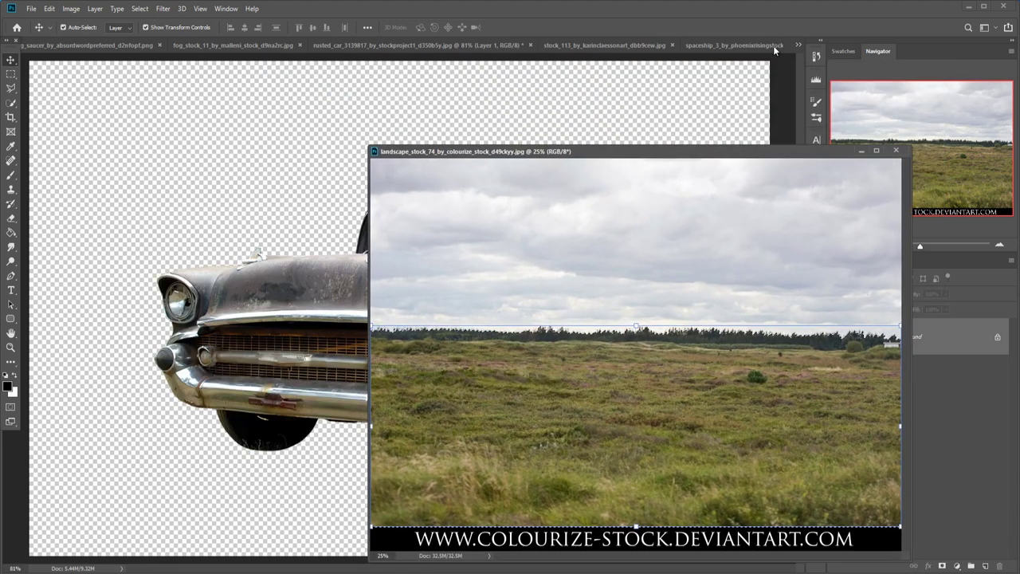
{"action": "left_click", "coordinate": [798, 44]}
{"action": "left_click", "coordinate": [835, 120]}
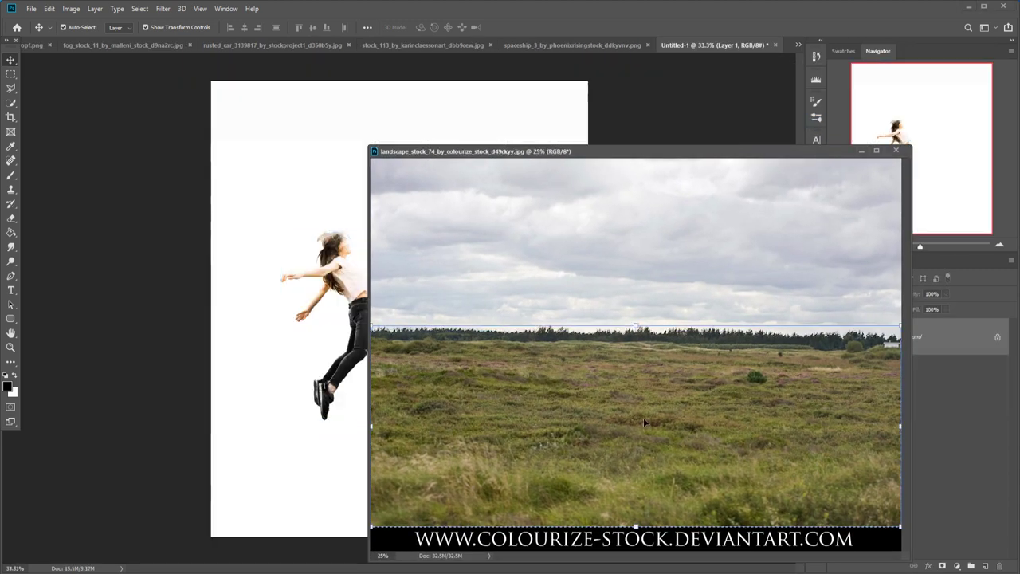
{"action": "left_click_drag", "start_coordinate": [643, 418], "coordinate": [315, 428]}
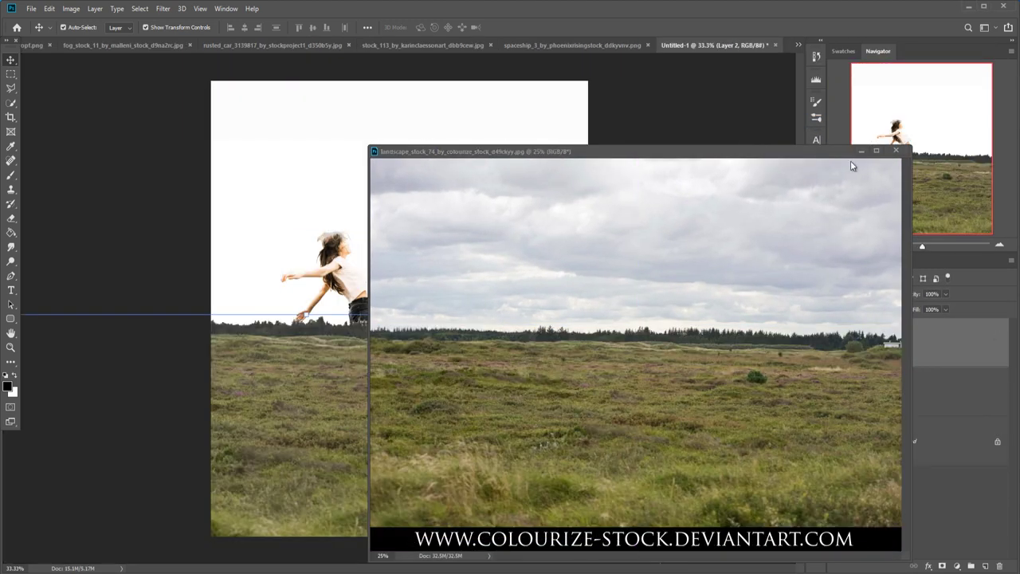
{"action": "left_click", "coordinate": [894, 150]}
Scale the grass layer to span the full canvas width along the bottom
{"action": "key", "text": "ctrl+t"}
{"action": "mouse_move", "coordinate": [374, 314]}
{"action": "left_mouse_down"}
{"action": "mouse_move", "coordinate": [375, 460]}
{"action": "mouse_move", "coordinate": [374, 447]}
{"action": "left_mouse_up"}
{"action": "left_click_drag", "start_coordinate": [396, 494], "coordinate": [476, 485]}
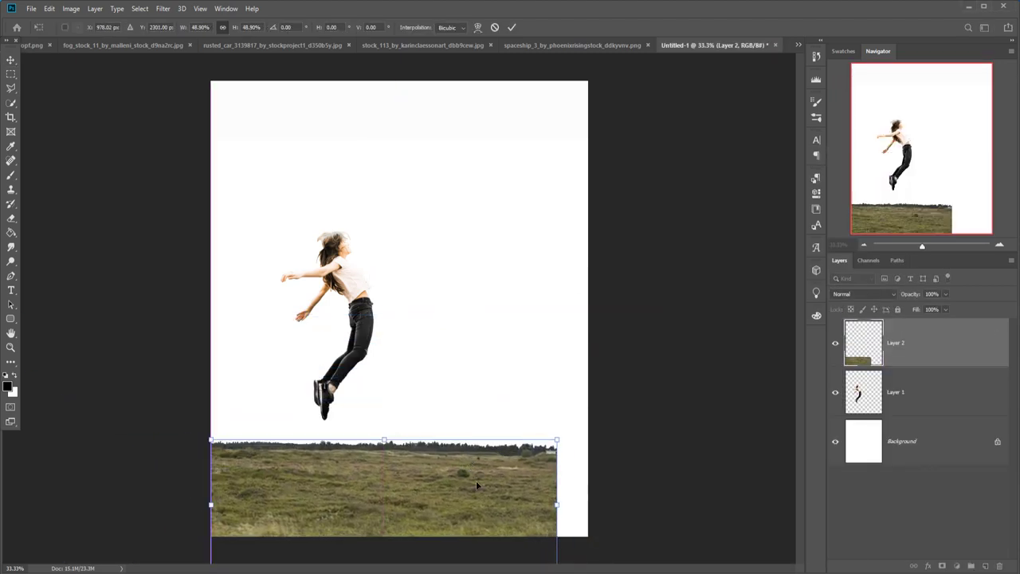
{"action": "left_click_drag", "start_coordinate": [556, 503], "coordinate": [587, 495]}
{"action": "left_click_drag", "start_coordinate": [512, 490], "coordinate": [513, 471]}
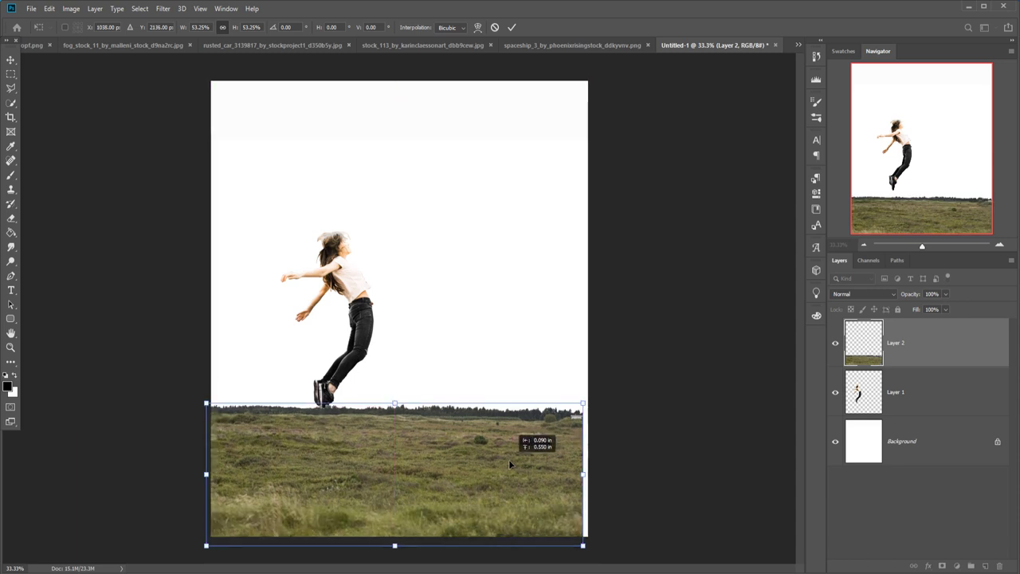
{"action": "left_click", "coordinate": [512, 27]}
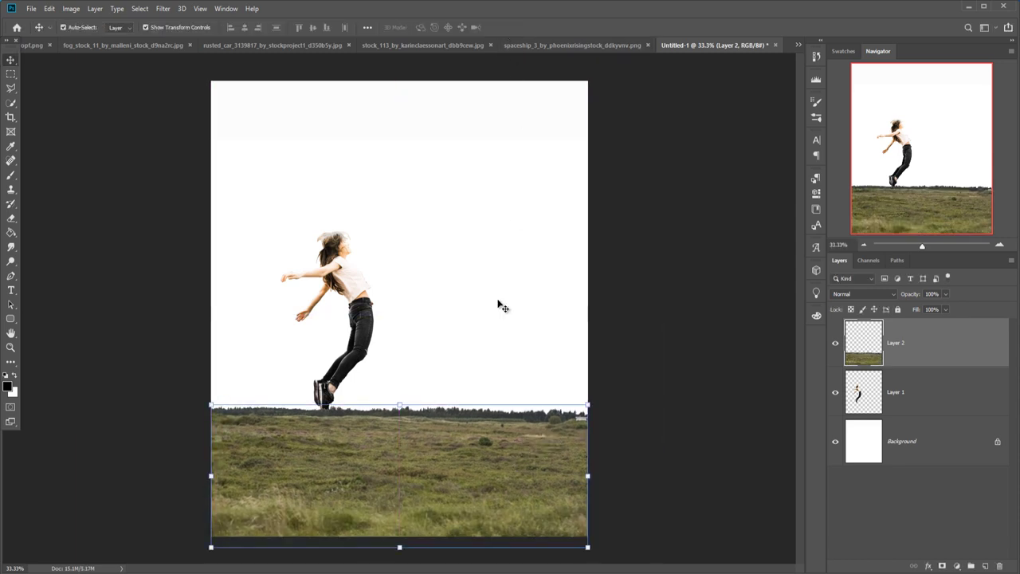
{"action": "left_click", "coordinate": [797, 45]}
{"action": "left_click", "coordinate": [825, 47]}
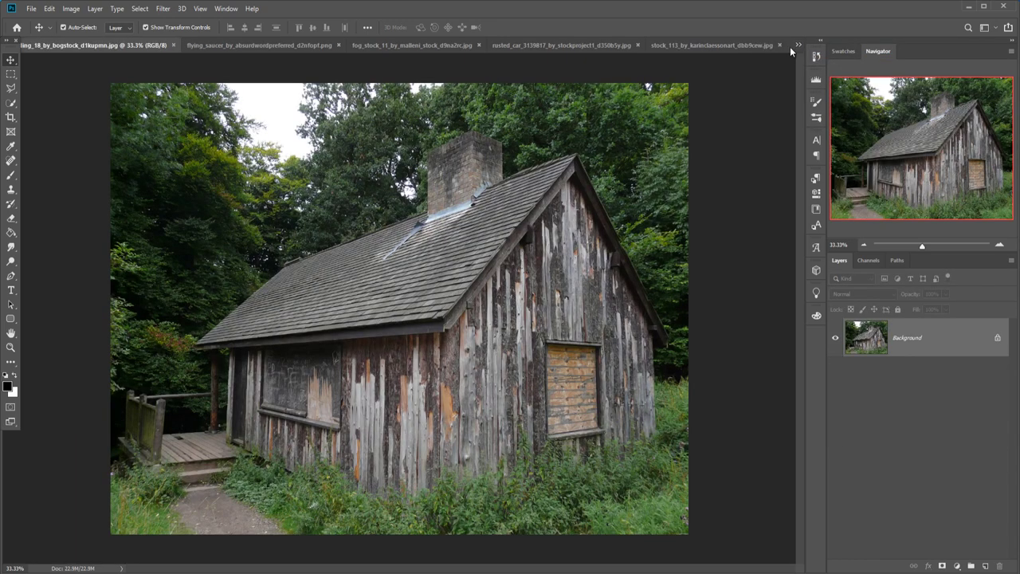
Switch to the misty mountain photo and quick-select the whole image
{"action": "left_click", "coordinate": [798, 45]}
{"action": "left_click", "coordinate": [821, 60]}
{"action": "left_click", "coordinate": [797, 44]}
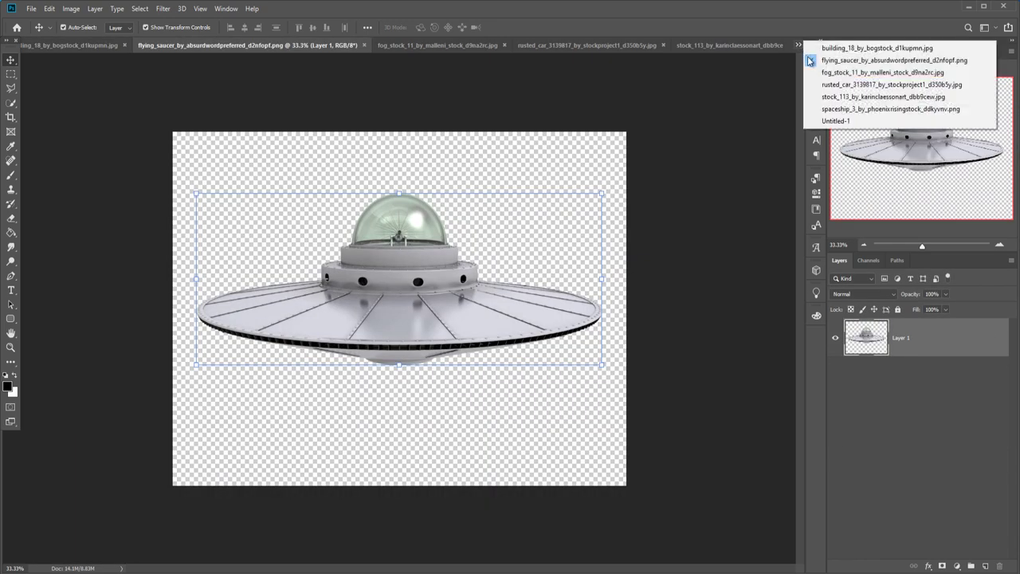
{"action": "left_click", "coordinate": [821, 72]}
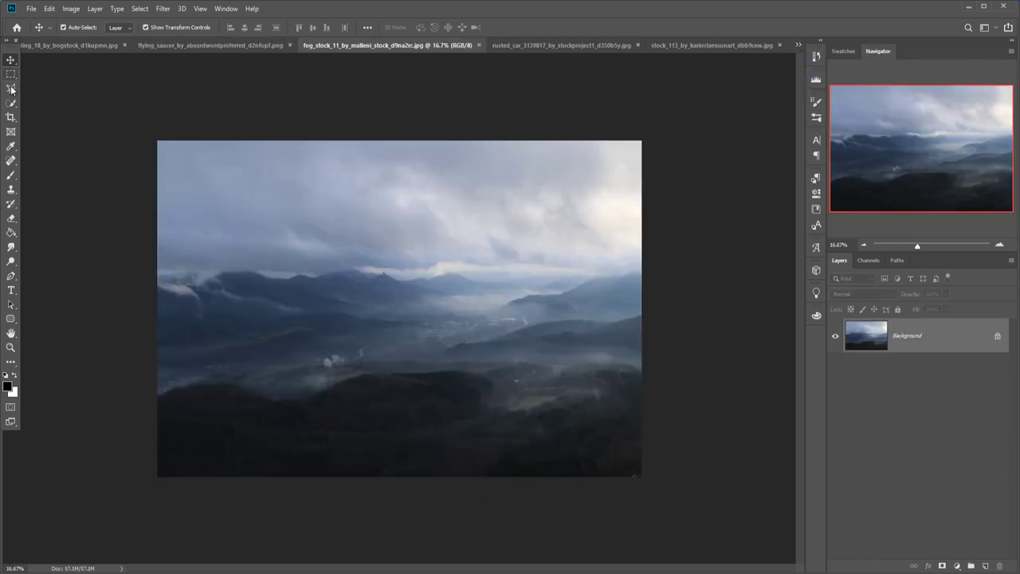
{"action": "left_click", "coordinate": [10, 103]}
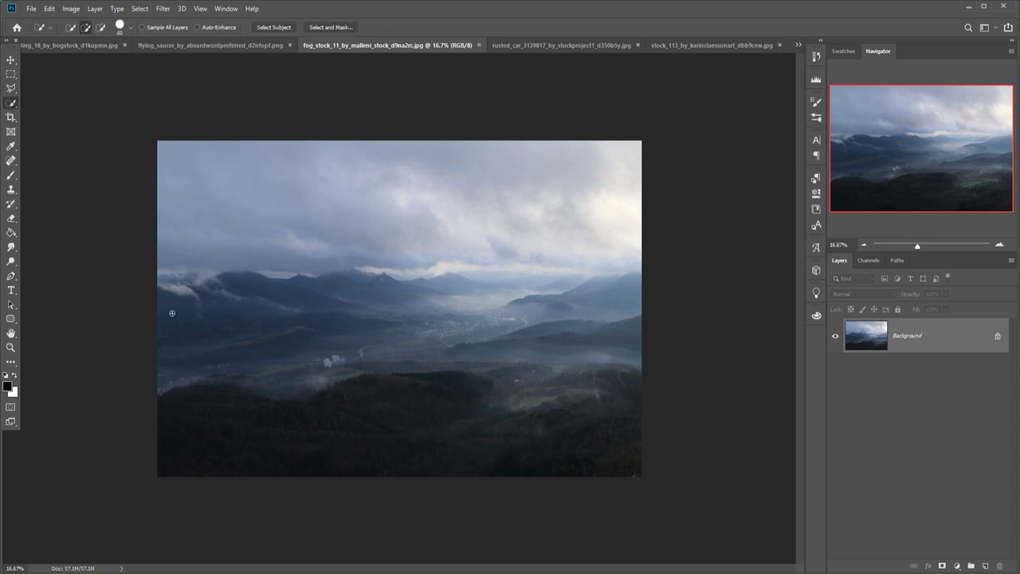
{"action": "left_click_drag", "start_coordinate": [275, 299], "coordinate": [571, 302]}
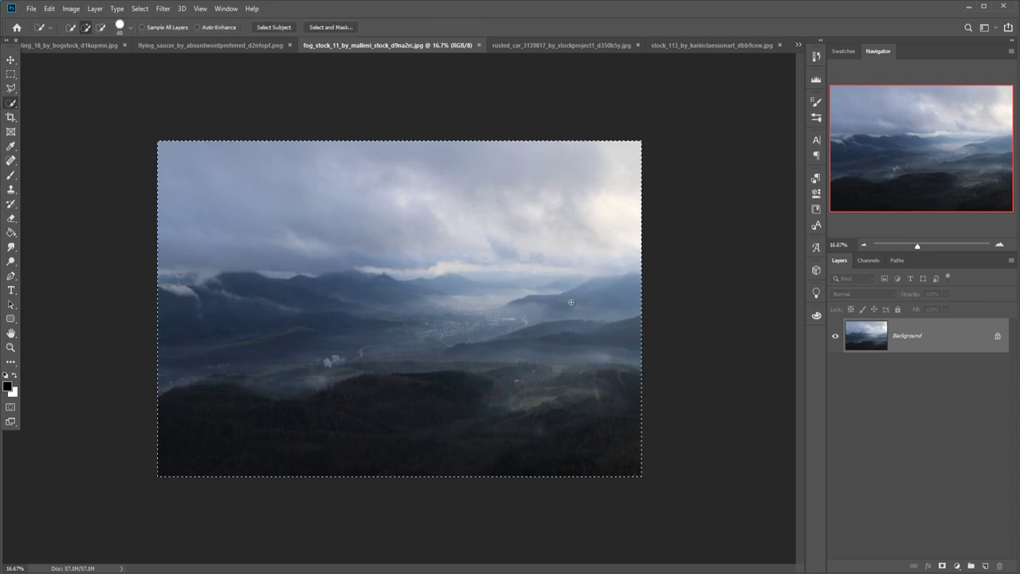
{"action": "left_click", "coordinate": [10, 60]}
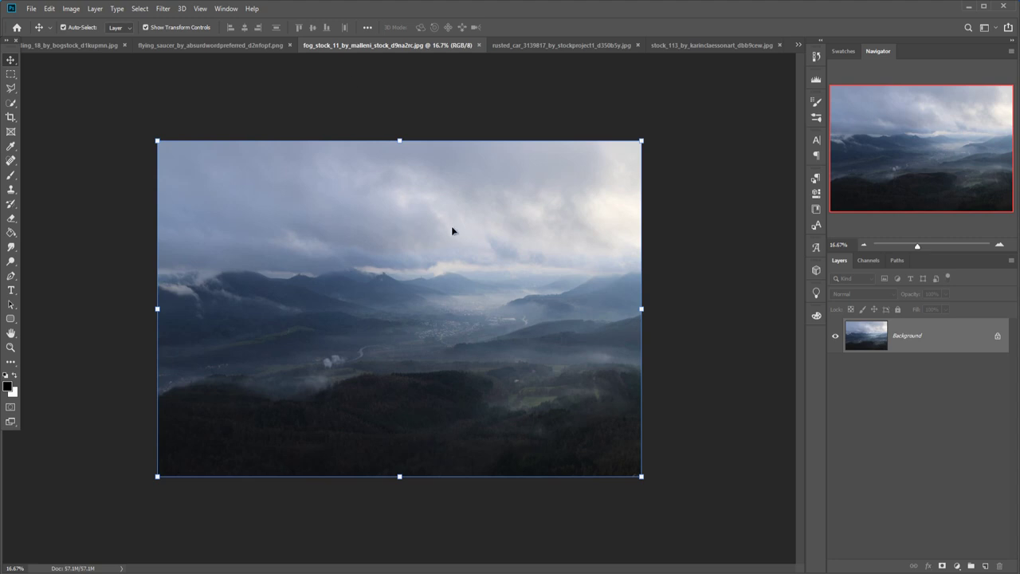
Redo the Quick Selection over the land and sky, then float the fog photo window
{"action": "left_click", "coordinate": [9, 99]}
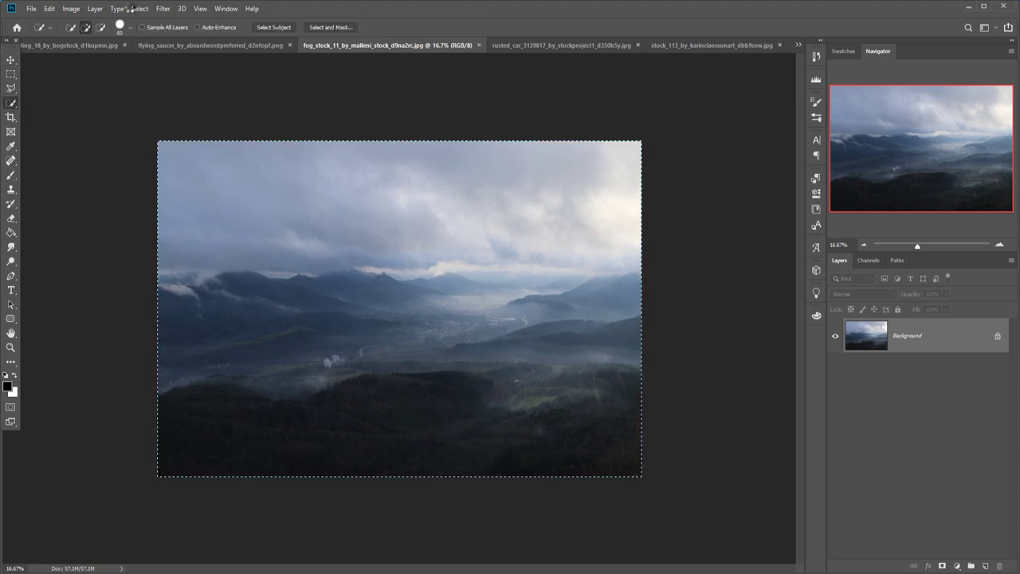
{"action": "left_click", "coordinate": [139, 9]}
{"action": "left_click", "coordinate": [152, 35]}
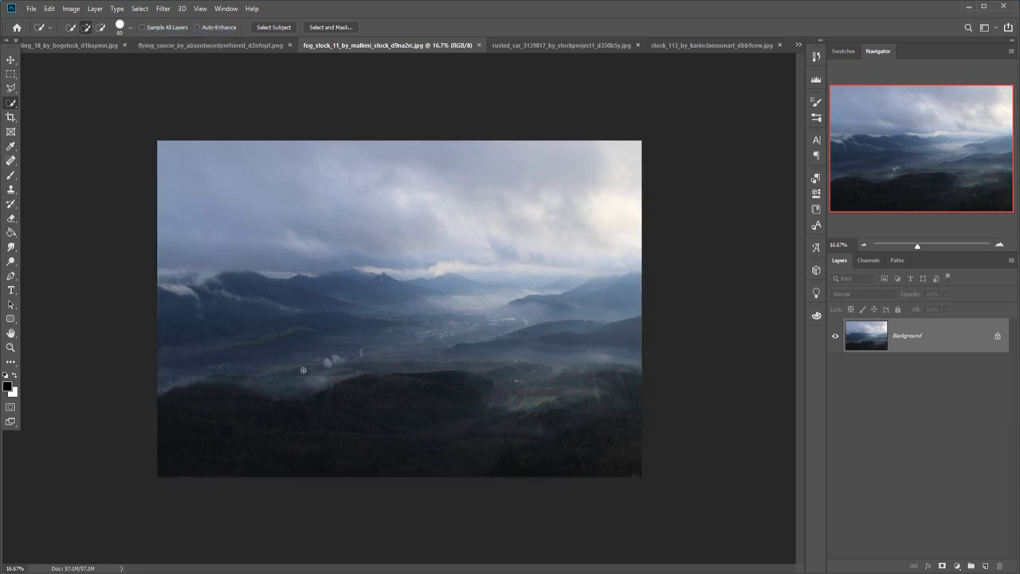
{"action": "left_click_drag", "start_coordinate": [315, 312], "coordinate": [482, 286]}
{"action": "left_click_drag", "start_coordinate": [482, 286], "coordinate": [530, 280]}
{"action": "left_click_drag", "start_coordinate": [341, 45], "coordinate": [341, 70]}
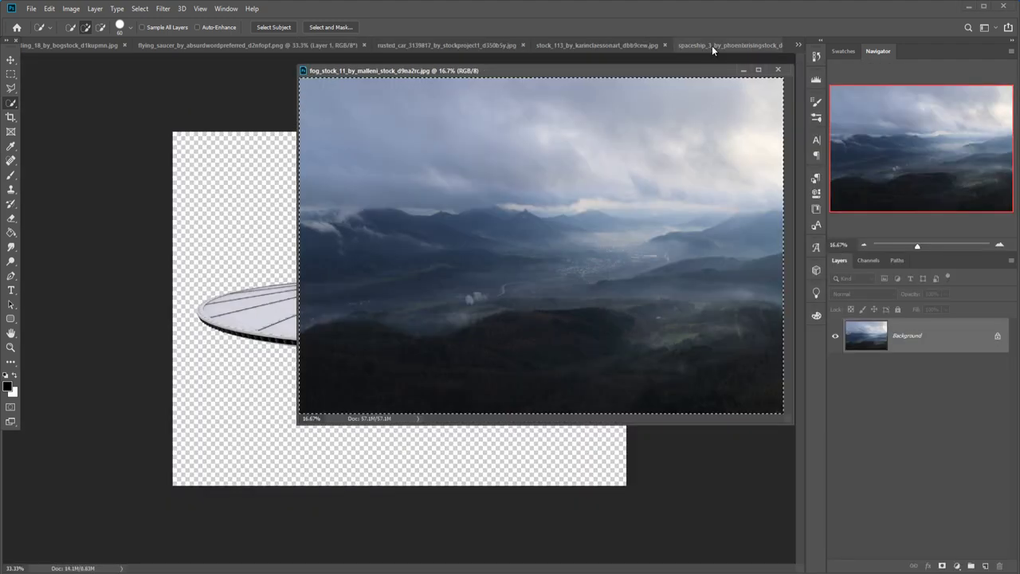
Copy the misty mountain fog photo into the Untitled-1 composition as a new layer
{"action": "left_click", "coordinate": [796, 44]}
{"action": "left_click", "coordinate": [826, 109]}
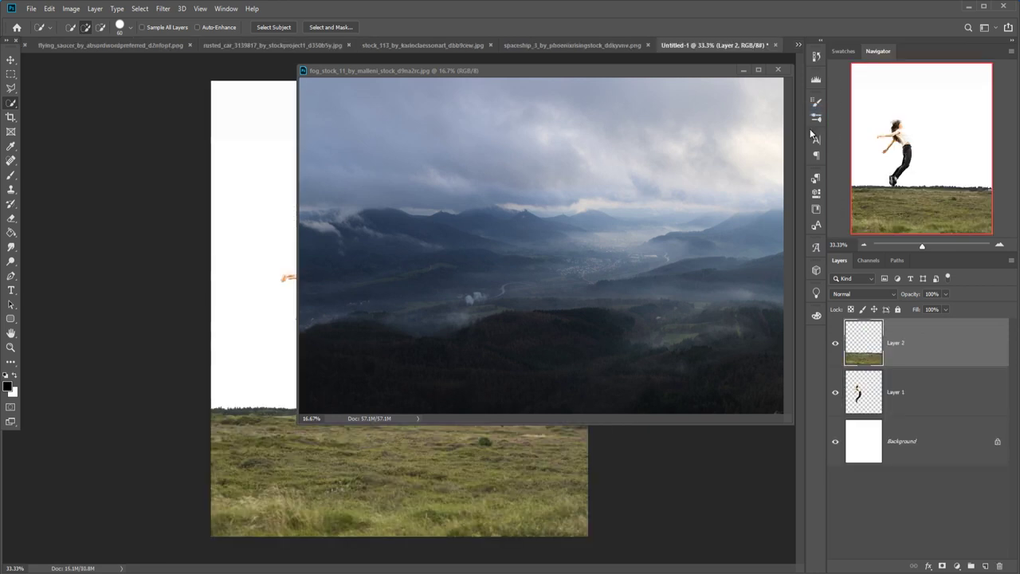
{"action": "left_click", "coordinate": [556, 192]}
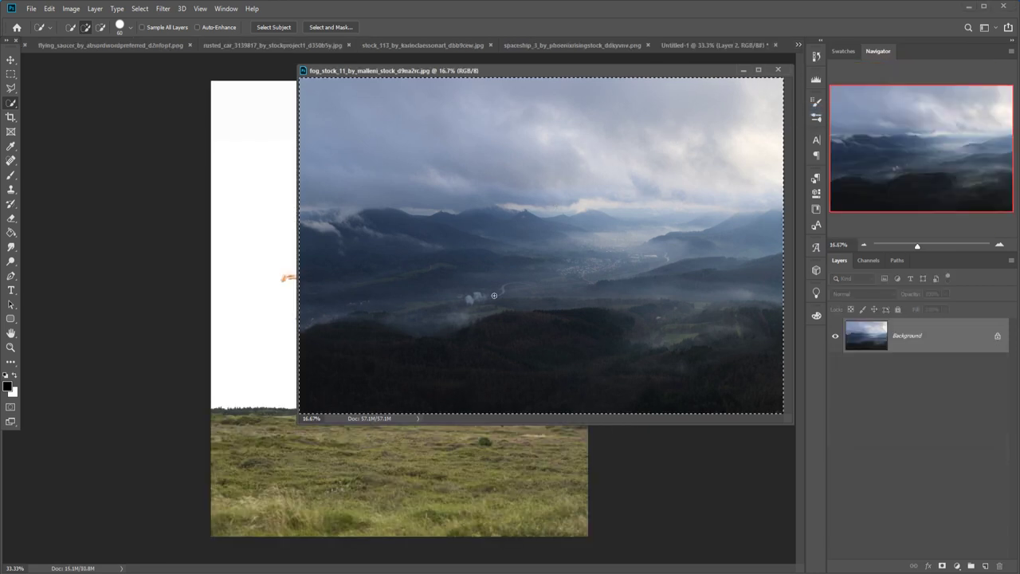
{"action": "left_click", "coordinate": [11, 60]}
{"action": "left_click_drag", "start_coordinate": [537, 244], "coordinate": [270, 356]}
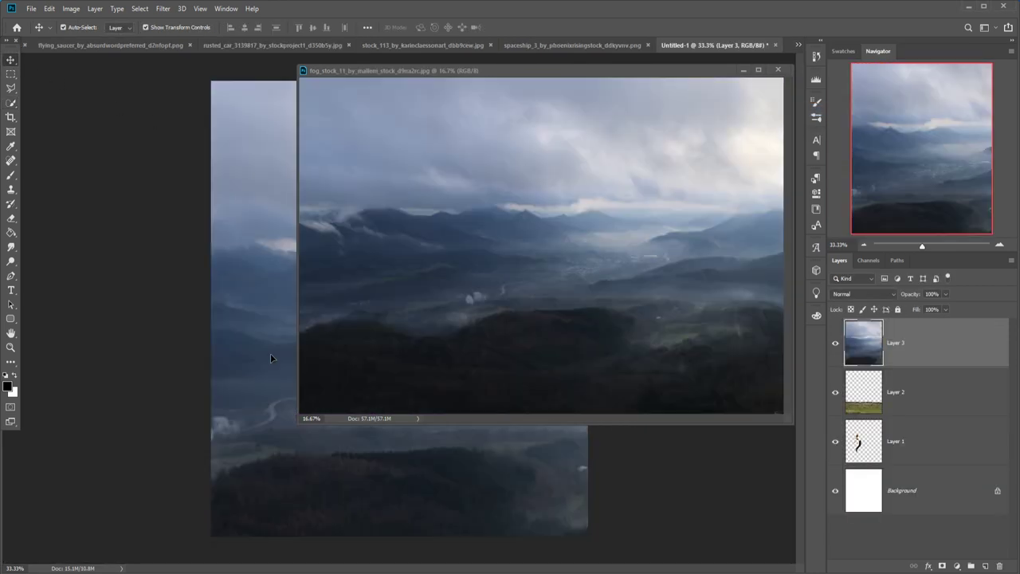
{"action": "left_click", "coordinate": [776, 70]}
Move the fog layer down and free-transform it to cover the lower canvas
{"action": "left_click_drag", "start_coordinate": [447, 224], "coordinate": [401, 364]}
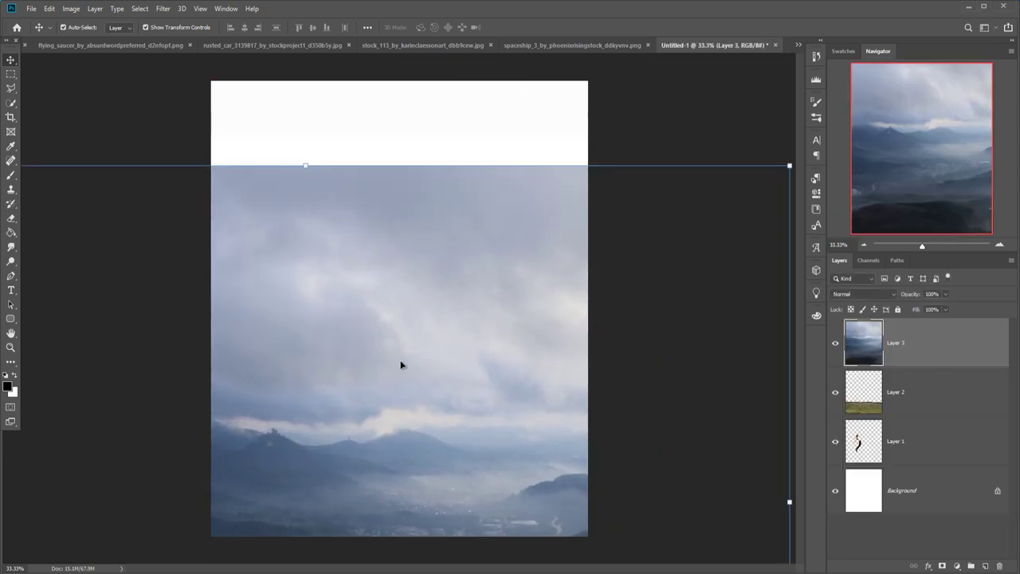
{"action": "left_click_drag", "start_coordinate": [307, 168], "coordinate": [303, 455]}
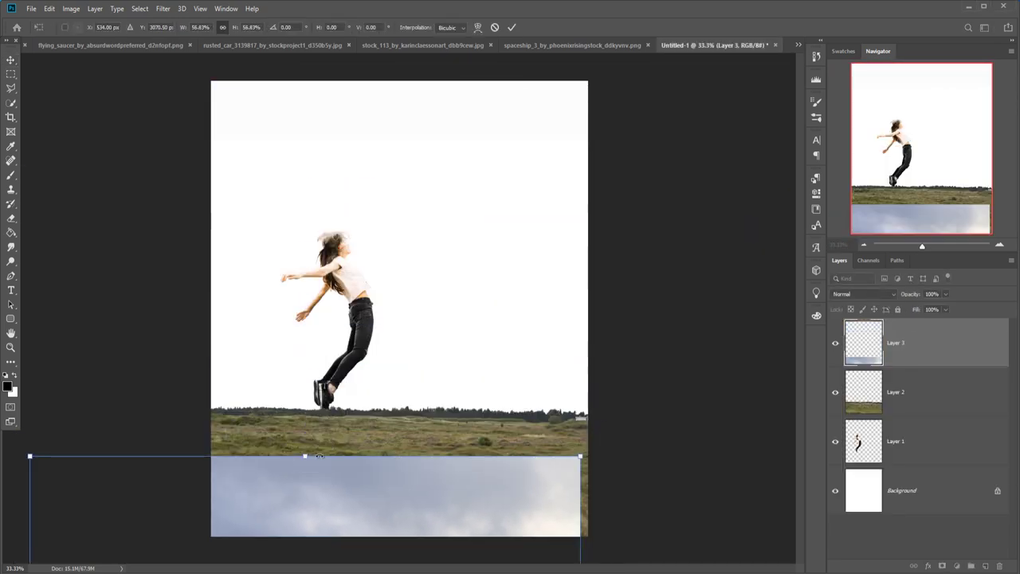
{"action": "key", "text": "ctrl+t"}
{"action": "left_click_drag", "start_coordinate": [409, 246], "coordinate": [390, 371]}
{"action": "left_click_drag", "start_coordinate": [401, 333], "coordinate": [401, 312]}
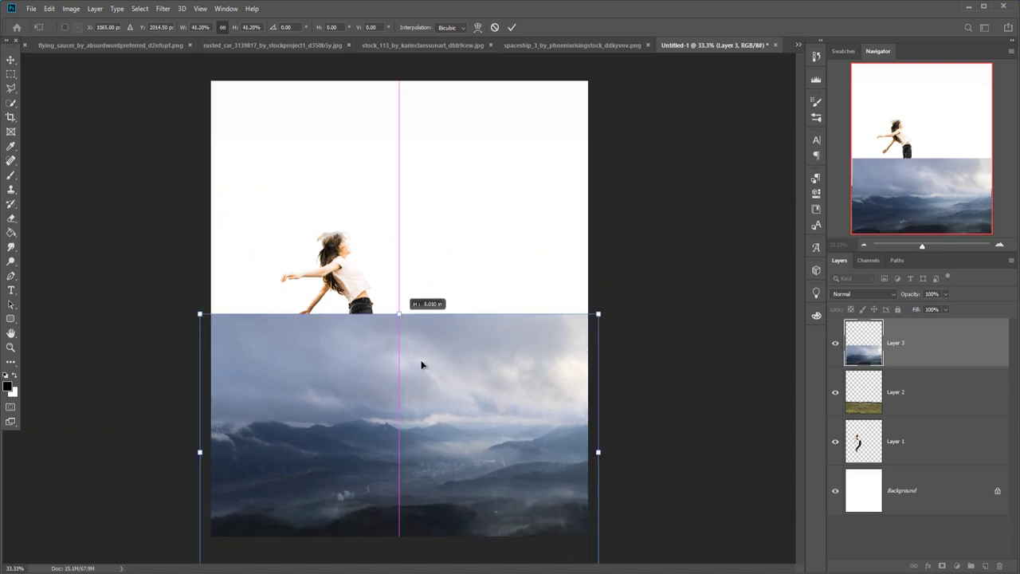
{"action": "left_click_drag", "start_coordinate": [421, 364], "coordinate": [428, 341]}
{"action": "left_click", "coordinate": [511, 27]}
Place Layer 3 beneath the grass layer and raise it about 20 px
{"action": "left_click_drag", "start_coordinate": [895, 350], "coordinate": [916, 411]}
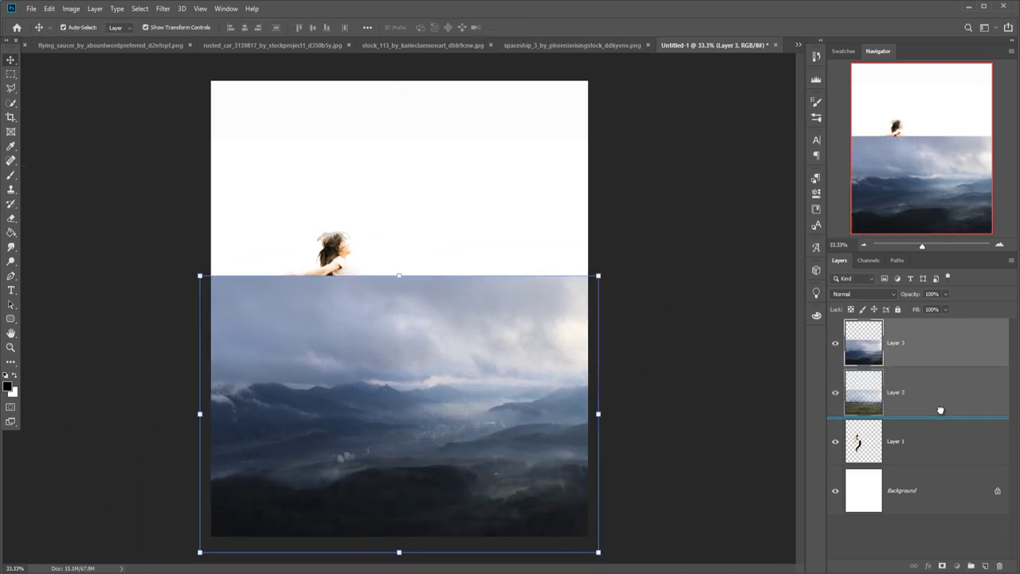
{"action": "mouse_move", "coordinate": [415, 378]}
{"action": "left_mouse_down"}
{"action": "mouse_move", "coordinate": [414, 366]}
{"action": "mouse_move", "coordinate": [420, 376]}
{"action": "left_mouse_up"}
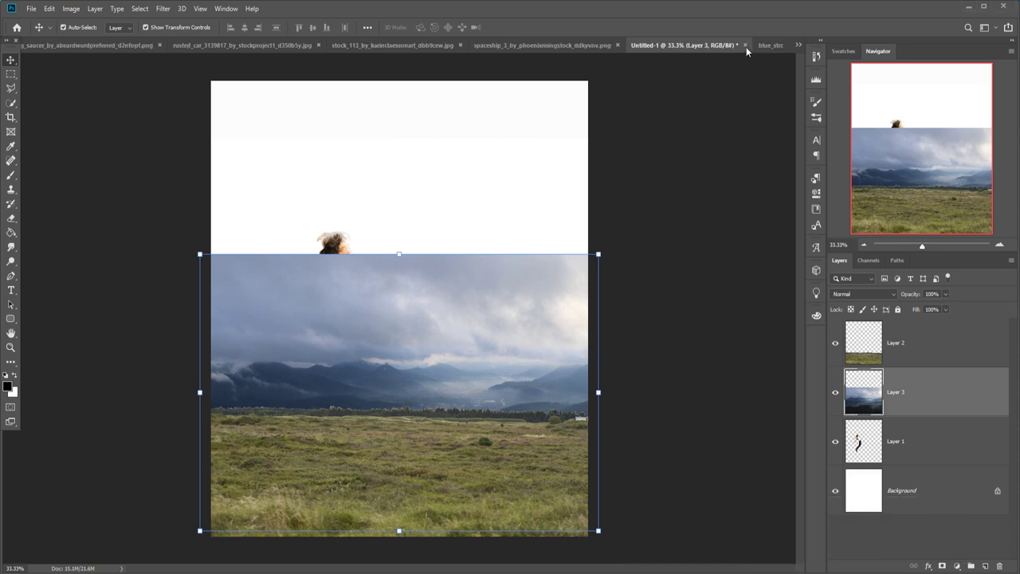
{"action": "key", "text": "ctrl+Tab"}
Remove the dark lines in the storm photo's bottom-left corner with a content-aware fill
{"action": "left_click", "coordinate": [10, 75]}
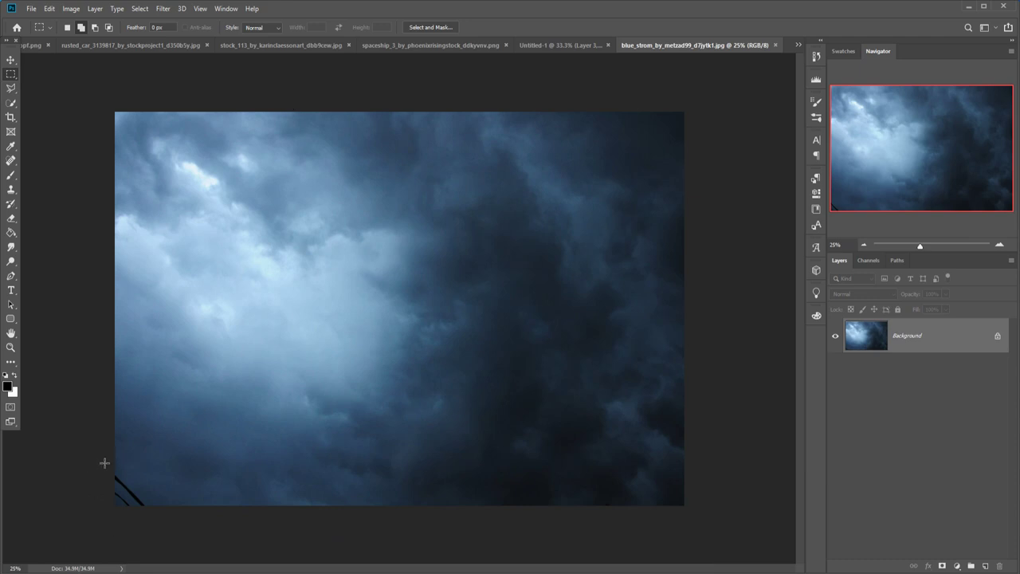
{"action": "left_click_drag", "start_coordinate": [104, 462], "coordinate": [149, 507]}
{"action": "left_click", "coordinate": [50, 9]}
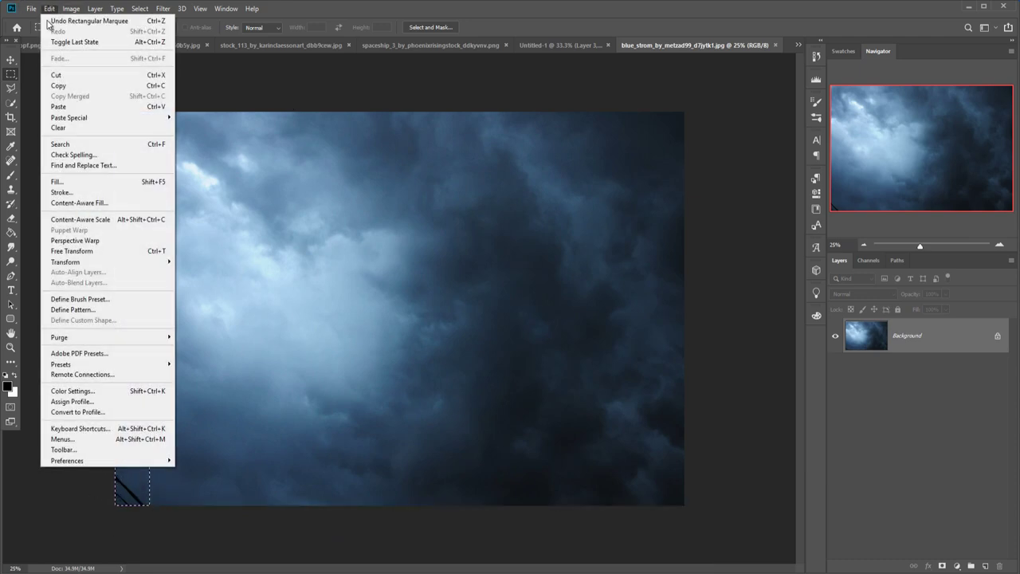
{"action": "left_click", "coordinate": [68, 183]}
{"action": "left_click", "coordinate": [514, 154]}
{"action": "left_click", "coordinate": [501, 203]}
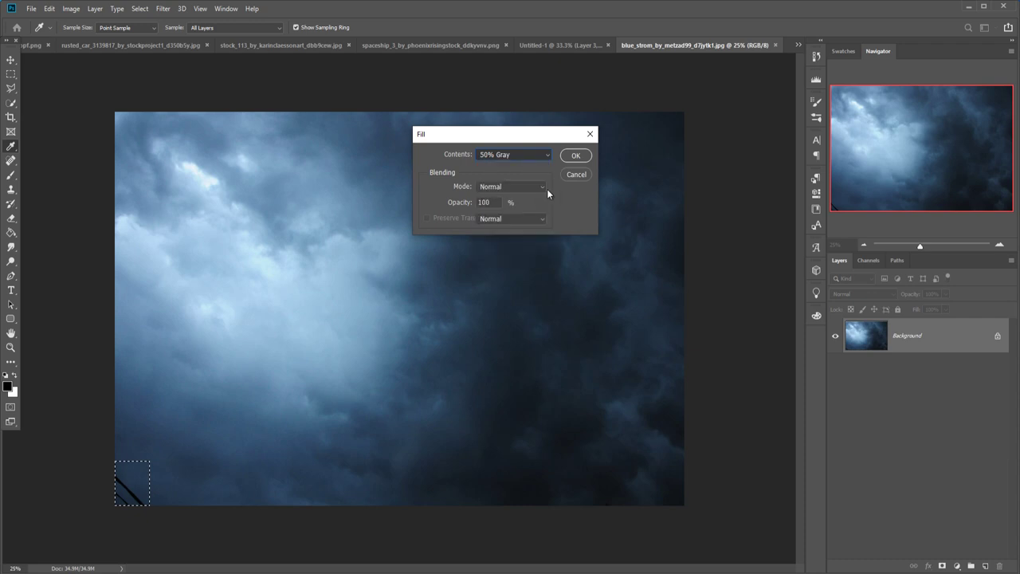
{"action": "left_click", "coordinate": [576, 156]}
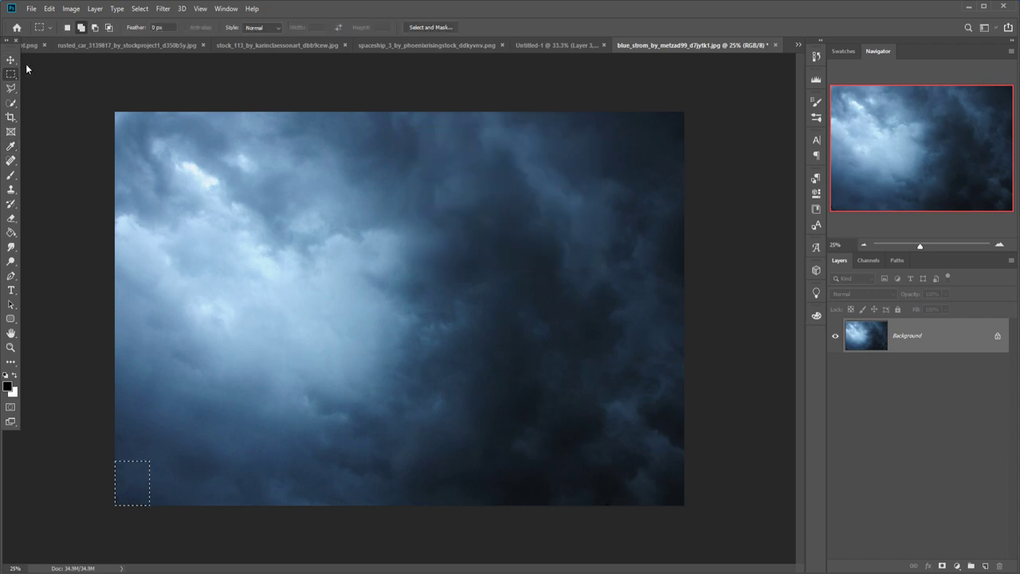
{"action": "left_click", "coordinate": [139, 8]}
{"action": "left_click", "coordinate": [147, 33]}
Drag the blue_strom photo into Untitled-1 as Layer 4
{"action": "left_click", "coordinate": [11, 58]}
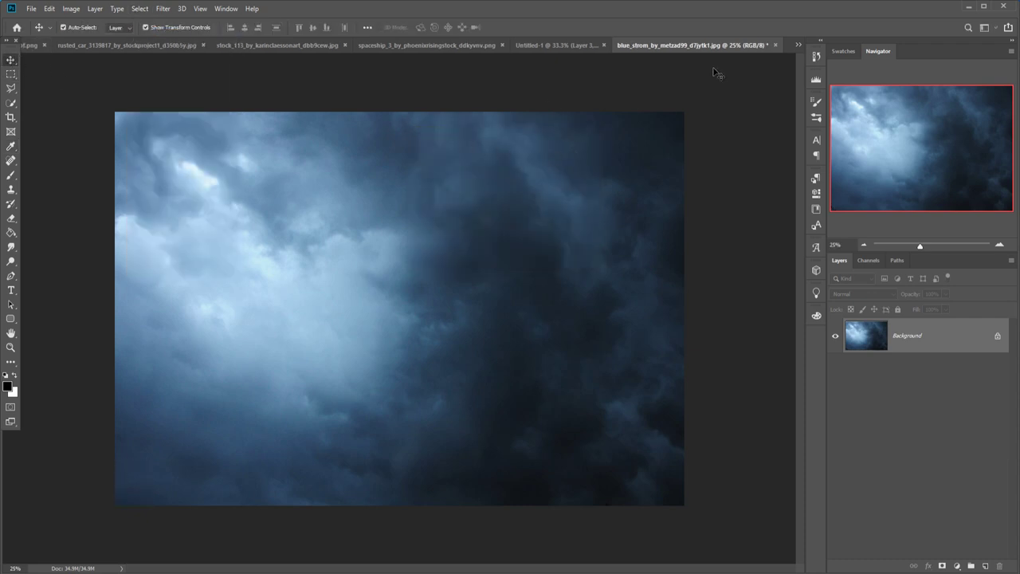
{"action": "left_click_drag", "start_coordinate": [673, 70], "coordinate": [672, 89]}
{"action": "left_click_drag", "start_coordinate": [749, 194], "coordinate": [557, 184]}
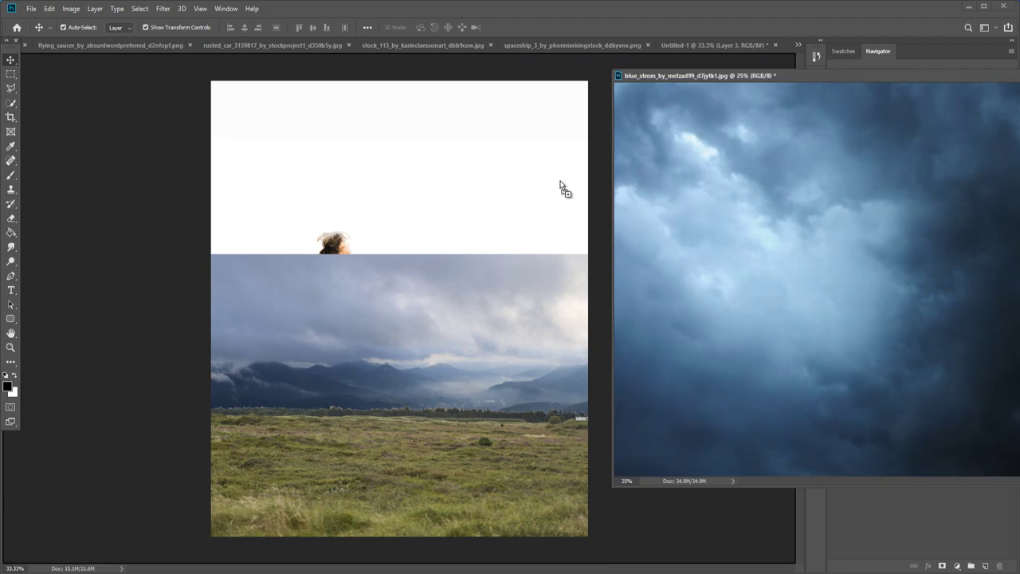
{"action": "left_click_drag", "start_coordinate": [883, 80], "coordinate": [446, 207]}
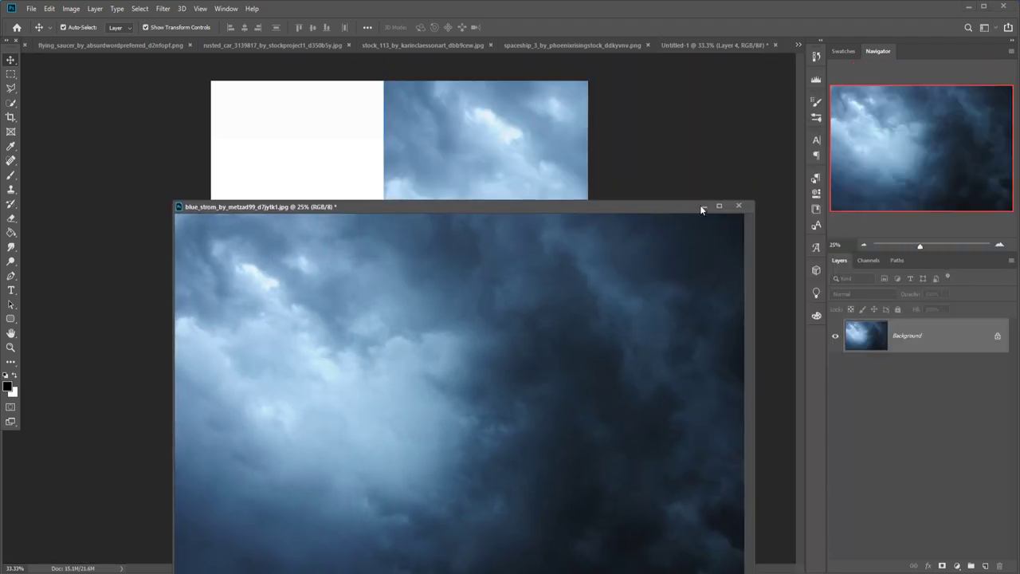
{"action": "left_click", "coordinate": [410, 344]}
Scale Layer 4, rotate it a quarter turn and stretch it edge to edge across the sky
{"action": "left_click_drag", "start_coordinate": [385, 303], "coordinate": [631, 300]}
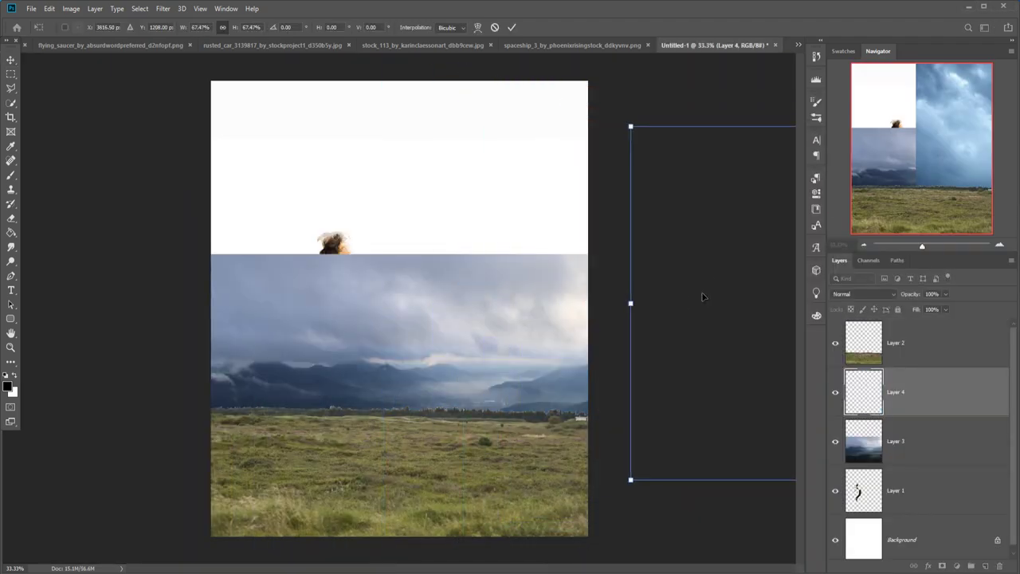
{"action": "left_click_drag", "start_coordinate": [701, 255], "coordinate": [289, 314]}
{"action": "mouse_move", "coordinate": [733, 159]}
{"action": "left_mouse_down"}
{"action": "mouse_move", "coordinate": [340, 134]}
{"action": "mouse_move", "coordinate": [469, 241]}
{"action": "left_mouse_up"}
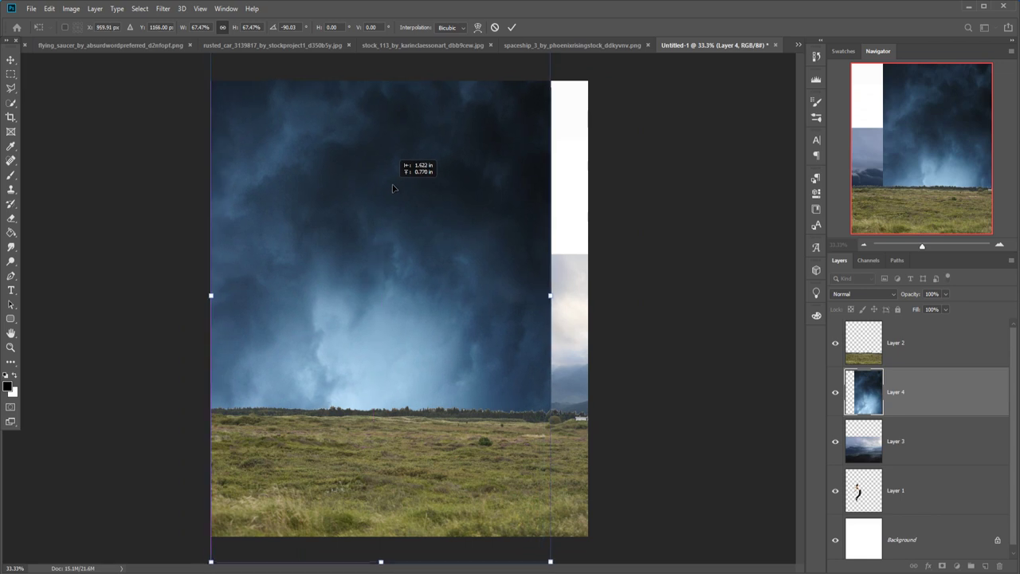
{"action": "left_click_drag", "start_coordinate": [550, 294], "coordinate": [587, 291]}
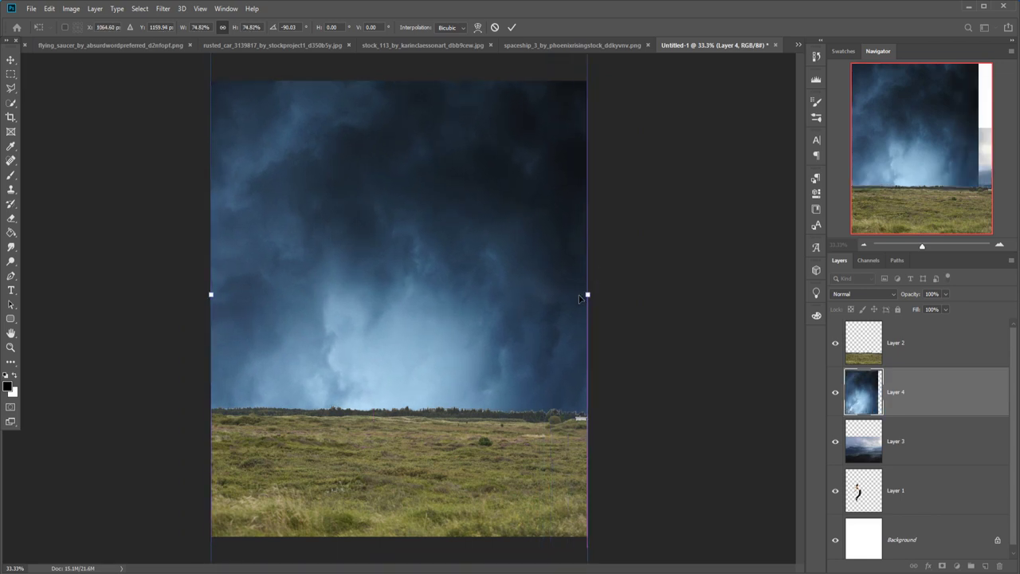
{"action": "left_click_drag", "start_coordinate": [546, 323], "coordinate": [548, 311]}
{"action": "left_click_drag", "start_coordinate": [534, 134], "coordinate": [521, 231]}
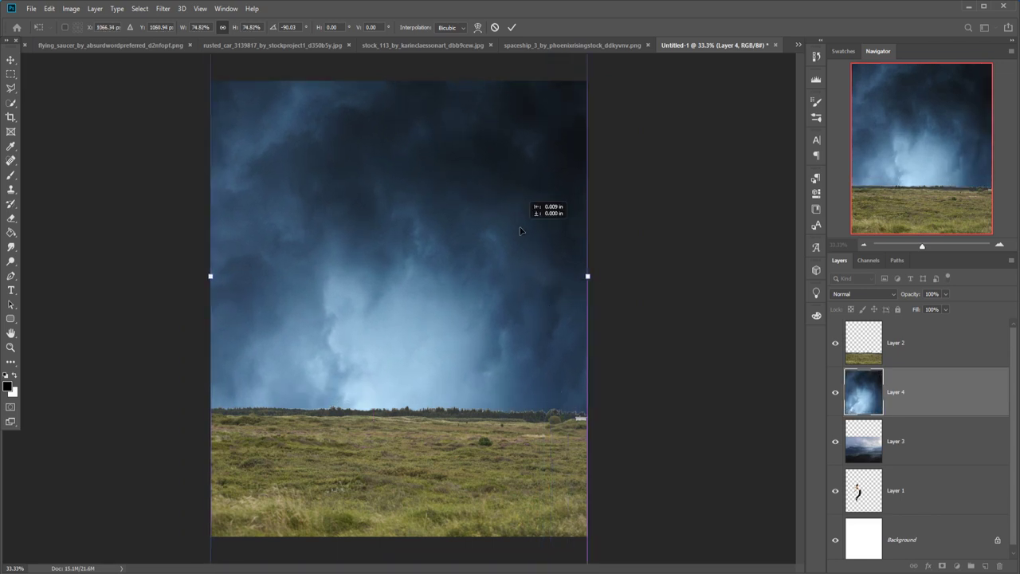
{"action": "left_click", "coordinate": [512, 29]}
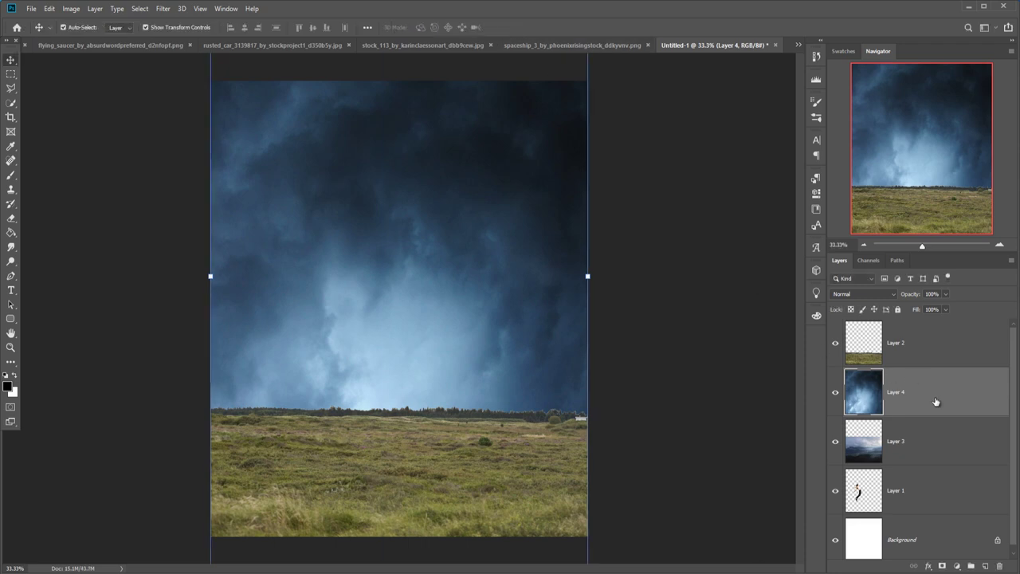
{"action": "left_click", "coordinate": [957, 566]}
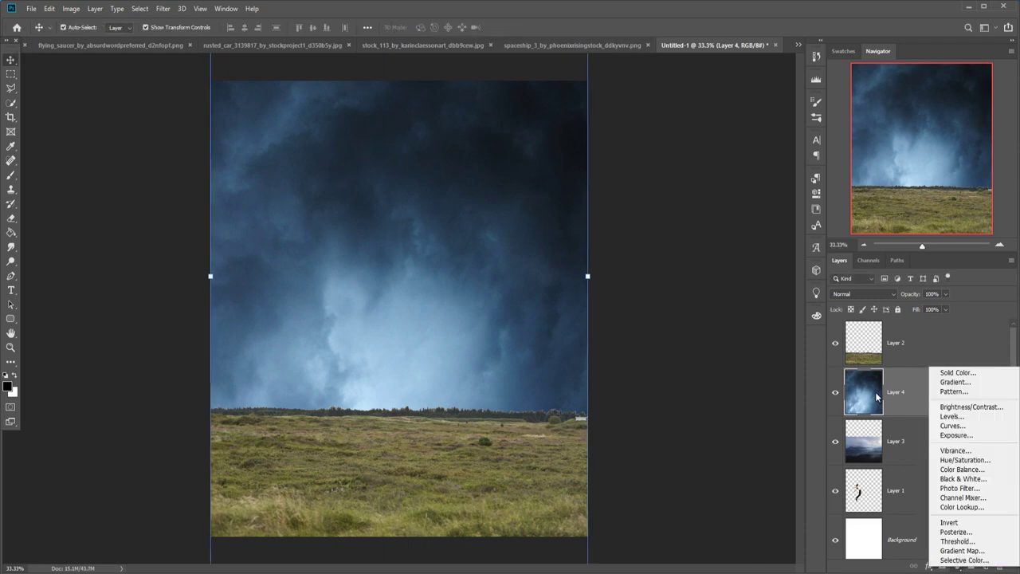
Add a layer mask to the storm layer and set a soft brush to 16% opacity
{"action": "left_click", "coordinate": [876, 396]}
{"action": "left_click", "coordinate": [942, 566]}
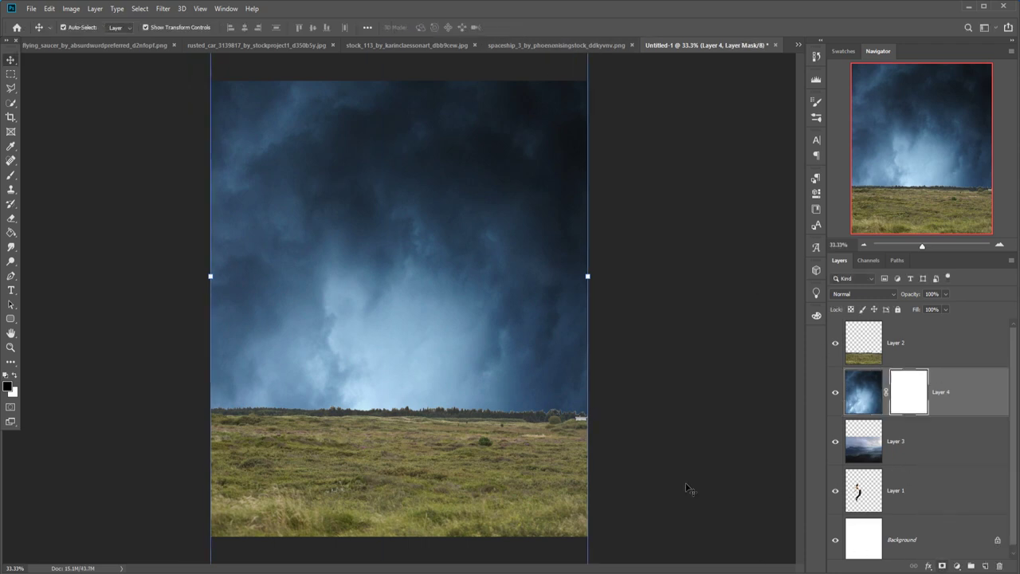
{"action": "left_click", "coordinate": [11, 174]}
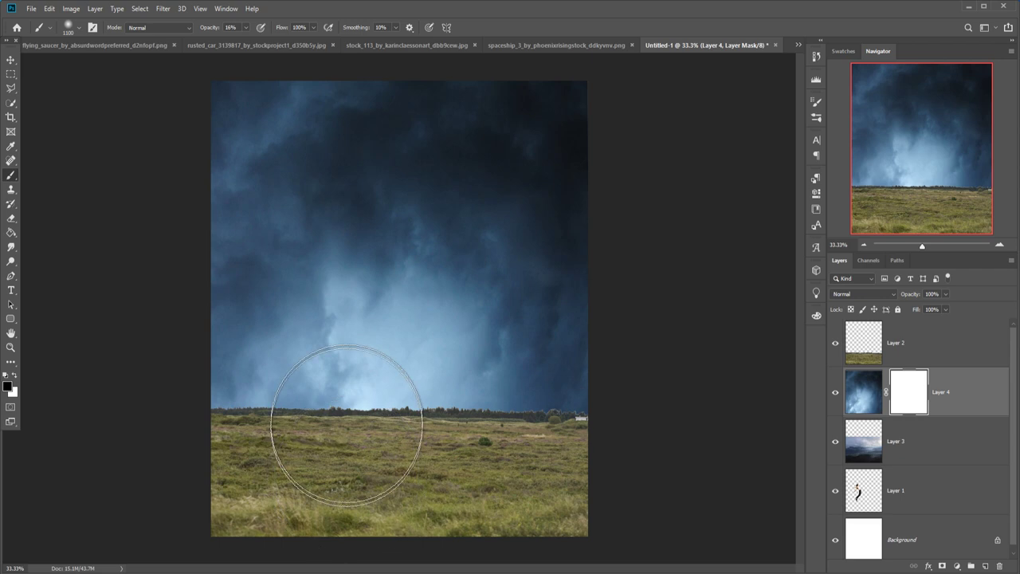
{"action": "left_click", "coordinate": [946, 294]}
{"action": "mouse_move", "coordinate": [946, 306]}
{"action": "left_mouse_down"}
{"action": "mouse_move", "coordinate": [904, 309]}
{"action": "mouse_move", "coordinate": [952, 306]}
{"action": "left_mouse_up"}
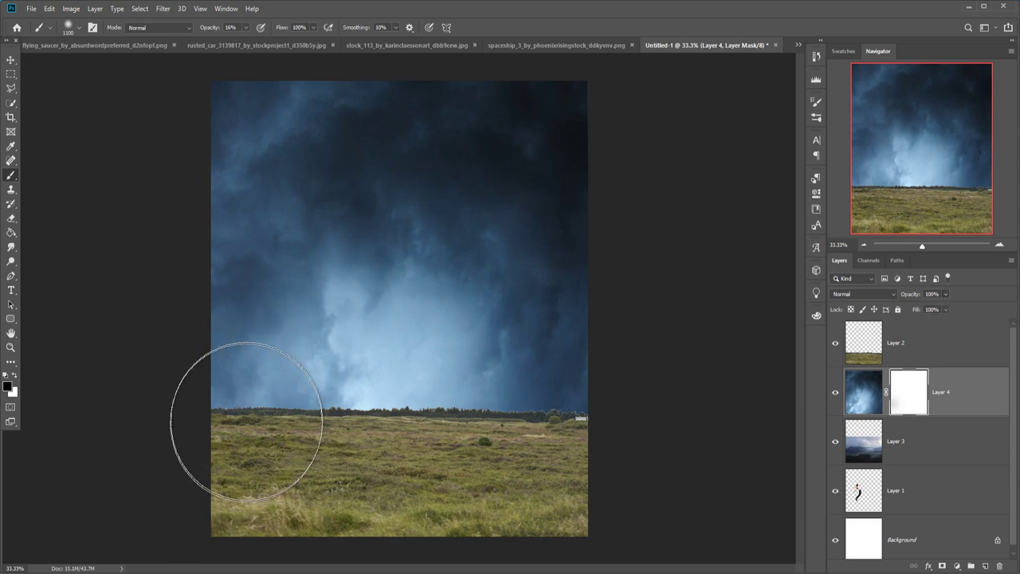
Paint the storm mask black along the horizon so the mountains and clouds show through
{"action": "mouse_move", "coordinate": [246, 422]}
{"action": "left_mouse_down"}
{"action": "mouse_move", "coordinate": [425, 434]}
{"action": "mouse_move", "coordinate": [483, 417]}
{"action": "mouse_move", "coordinate": [648, 441]}
{"action": "left_mouse_up"}
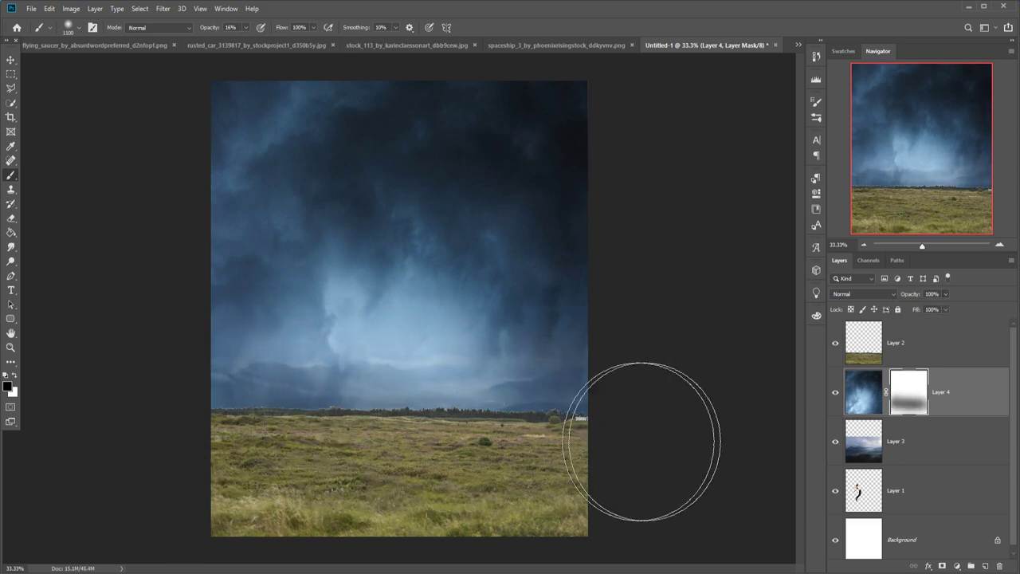
{"action": "key", "text": "bracketleft"}
{"action": "key", "text": "bracketleft"}
{"action": "key", "text": "bracketleft"}
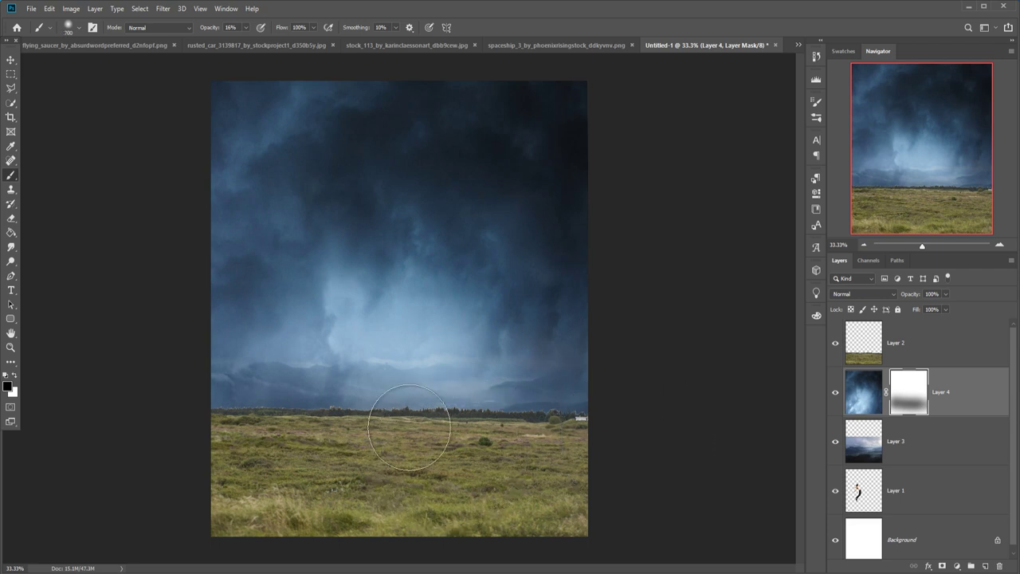
{"action": "key", "text": "bracketleft"}
{"action": "key", "text": "bracketleft"}
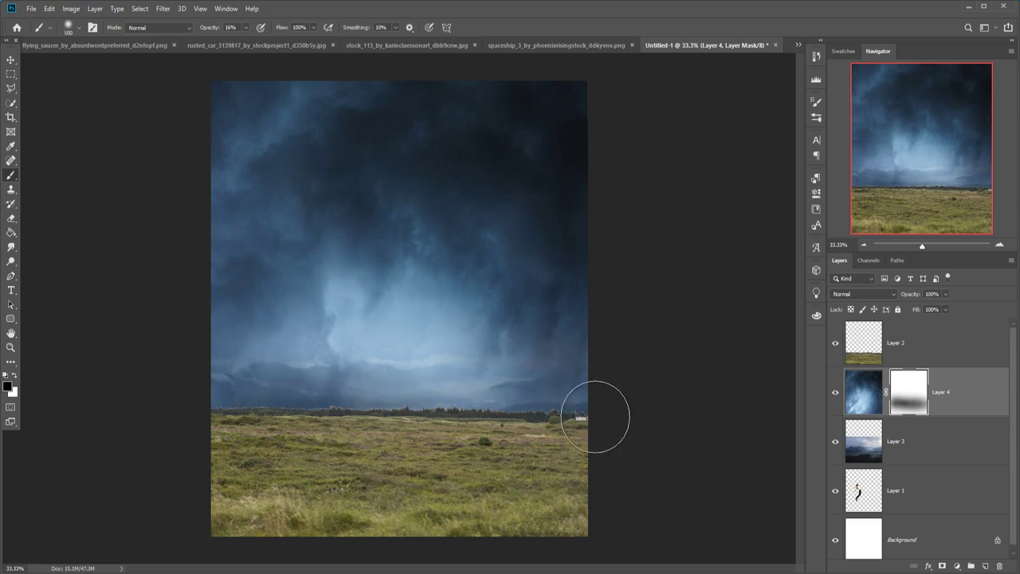
{"action": "mouse_move", "coordinate": [595, 417]}
{"action": "left_mouse_down"}
{"action": "mouse_move", "coordinate": [337, 388]}
{"action": "mouse_move", "coordinate": [300, 398]}
{"action": "mouse_move", "coordinate": [341, 392]}
{"action": "left_mouse_up"}
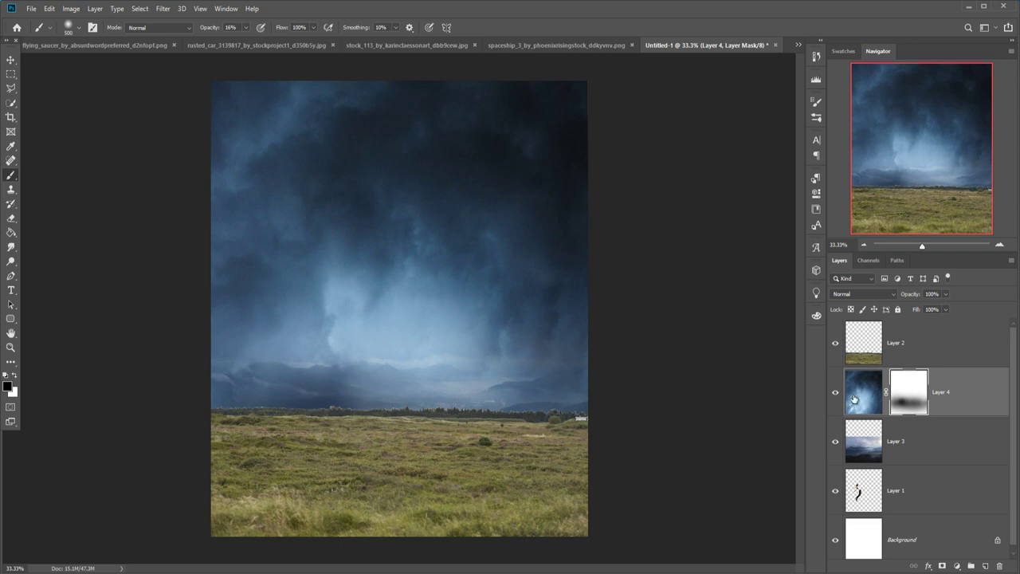
{"action": "left_click", "coordinate": [892, 350]}
{"action": "left_click", "coordinate": [970, 565]}
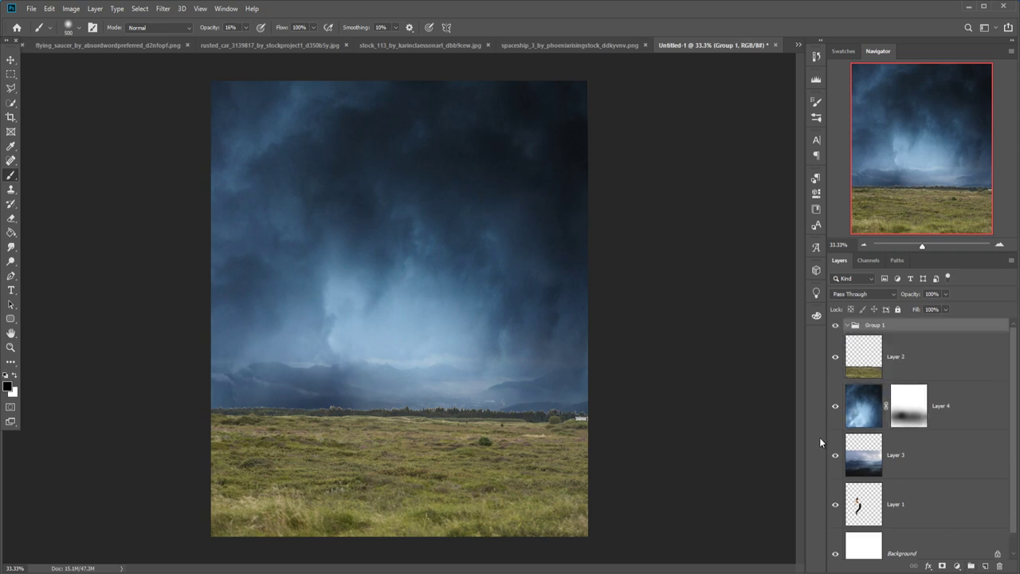
Undo the stray group, then mask Layer 2 and fade its top edge along the horizon
{"action": "key", "text": "ctrl+z"}
{"action": "left_click", "coordinate": [942, 566]}
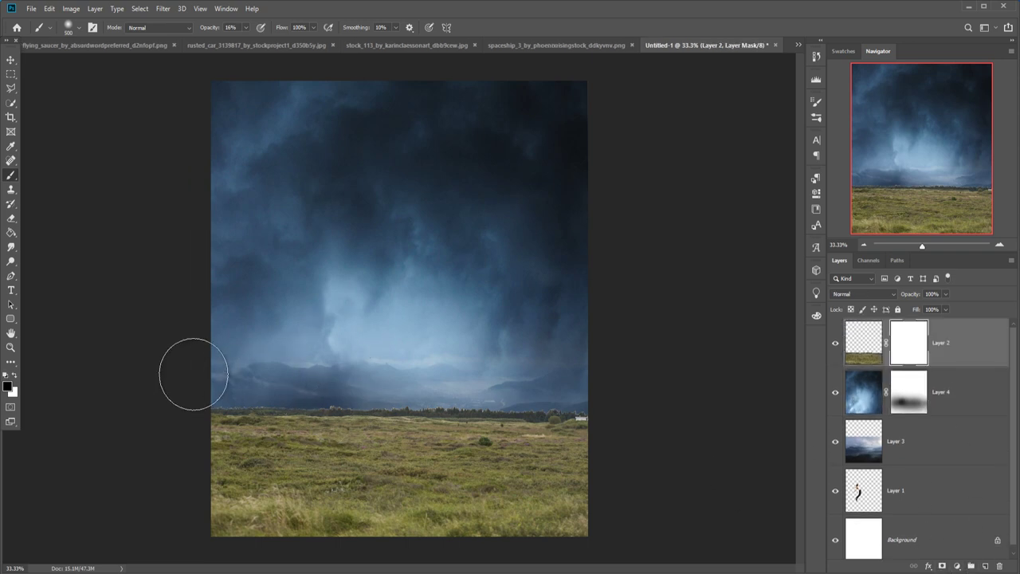
{"action": "key", "text": "bracketright"}
{"action": "key", "text": "bracketright"}
{"action": "key", "text": "bracketleft"}
{"action": "key", "text": "bracketleft"}
{"action": "key", "text": "bracketleft"}
{"action": "key", "text": "bracketleft"}
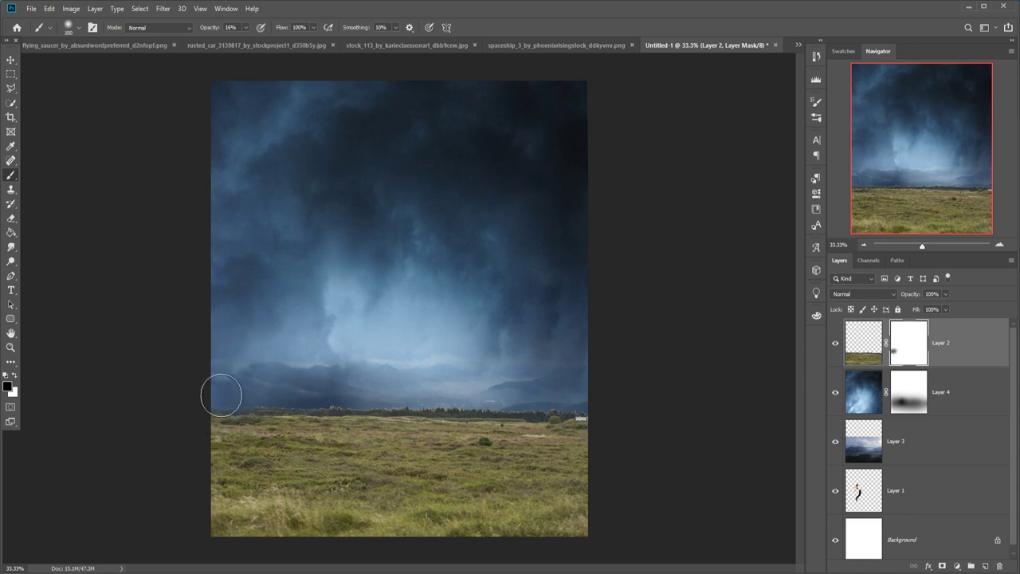
{"action": "mouse_move", "coordinate": [220, 394]}
{"action": "left_mouse_down"}
{"action": "mouse_move", "coordinate": [445, 396]}
{"action": "mouse_move", "coordinate": [501, 415]}
{"action": "mouse_move", "coordinate": [564, 396]}
{"action": "mouse_move", "coordinate": [555, 401]}
{"action": "left_mouse_up"}
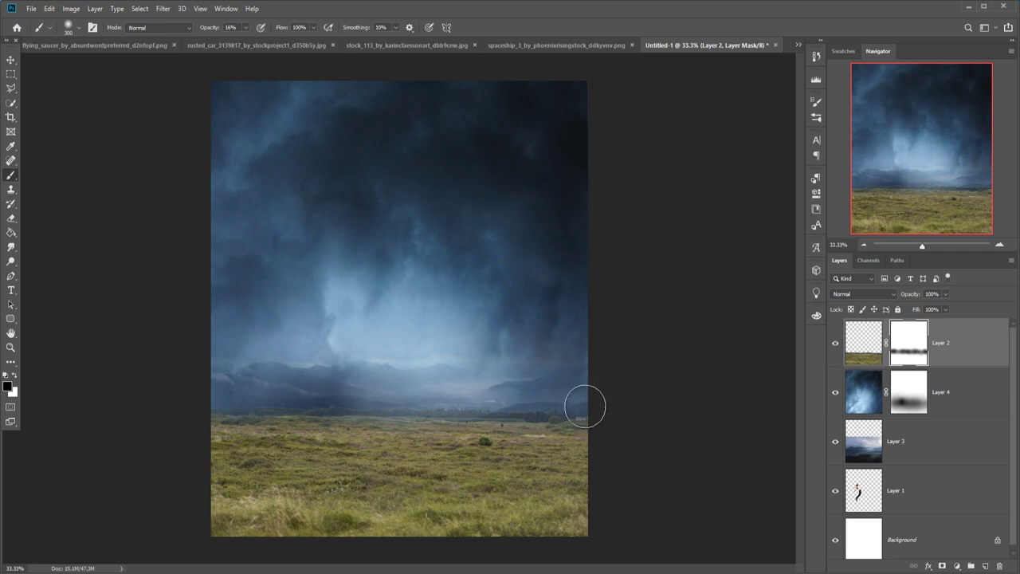
{"action": "left_click_drag", "start_coordinate": [585, 407], "coordinate": [512, 401]}
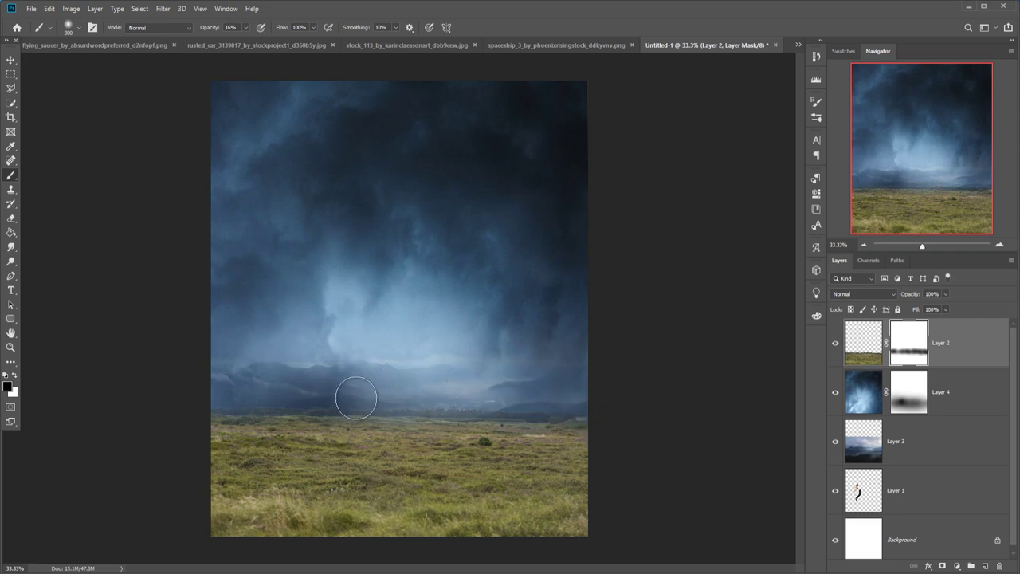
{"action": "left_click_drag", "start_coordinate": [300, 396], "coordinate": [228, 387]}
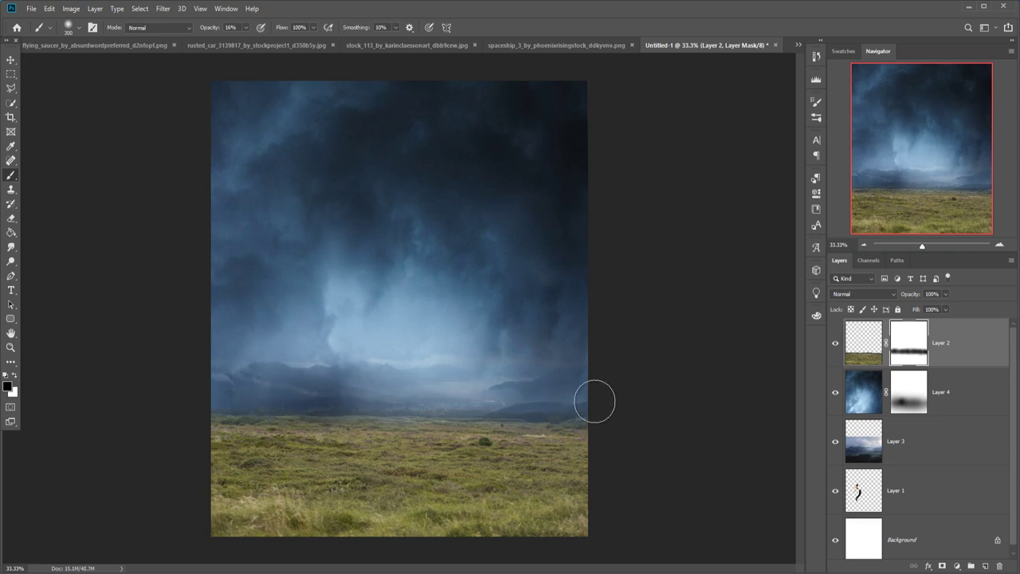
{"action": "key", "text": "v"}
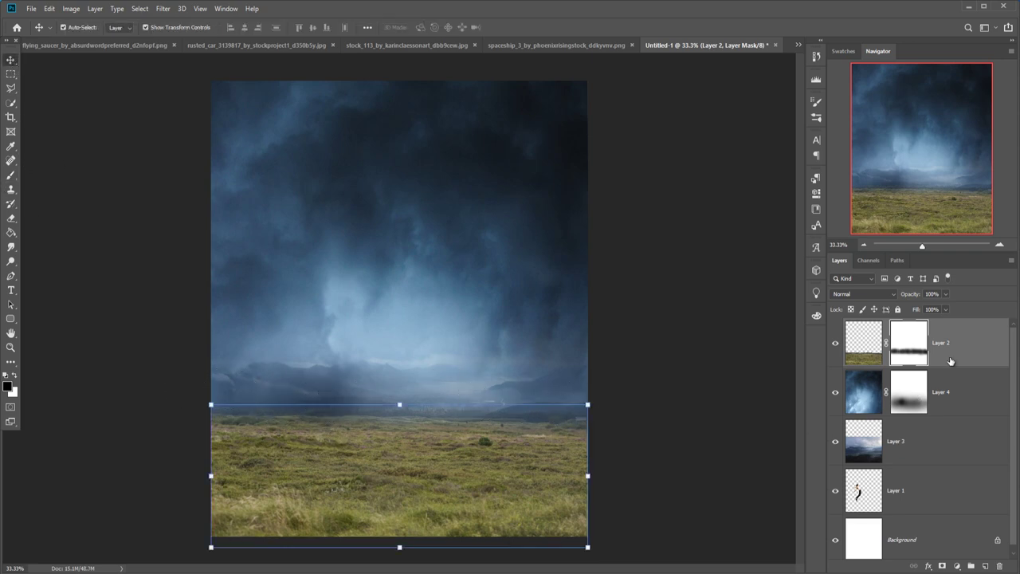
{"action": "left_click", "coordinate": [971, 346]}
{"action": "left_click", "coordinate": [957, 566]}
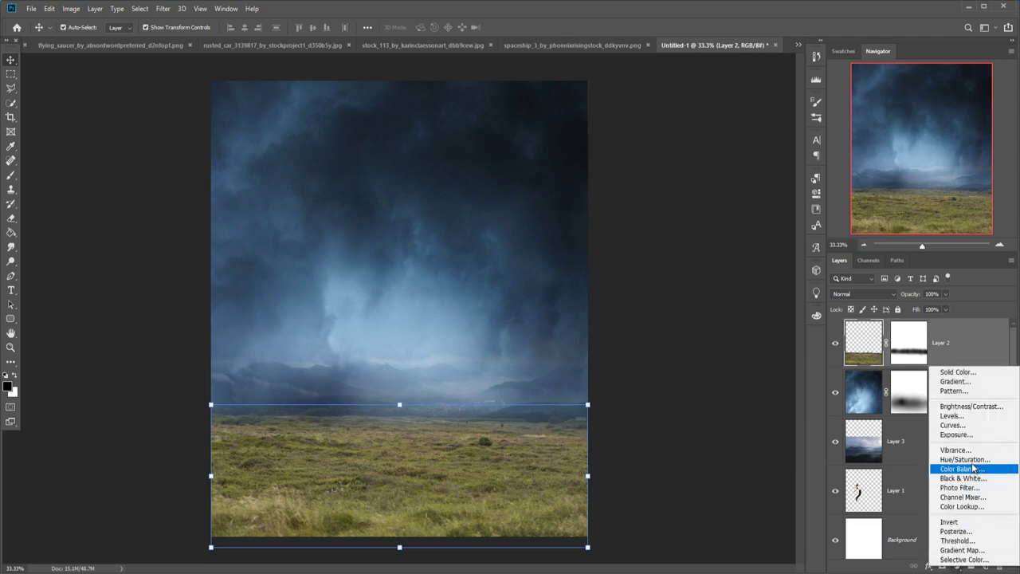
Add a Curves layer clipped to Layer 2 with the midpoint pulled down to darken the grass
{"action": "left_click", "coordinate": [959, 426]}
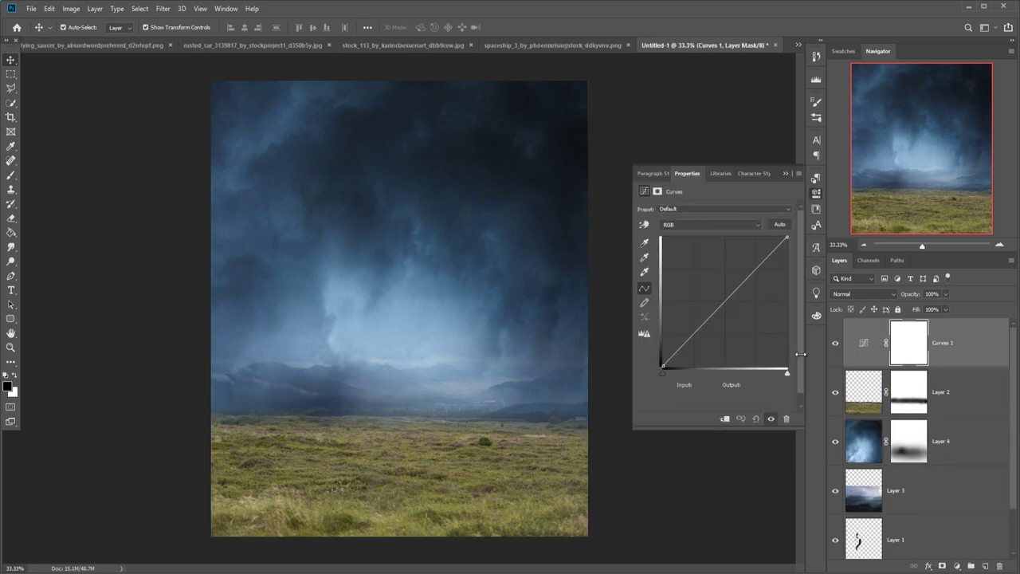
{"action": "left_click", "coordinate": [725, 420]}
{"action": "left_click_drag", "start_coordinate": [727, 301], "coordinate": [741, 307]}
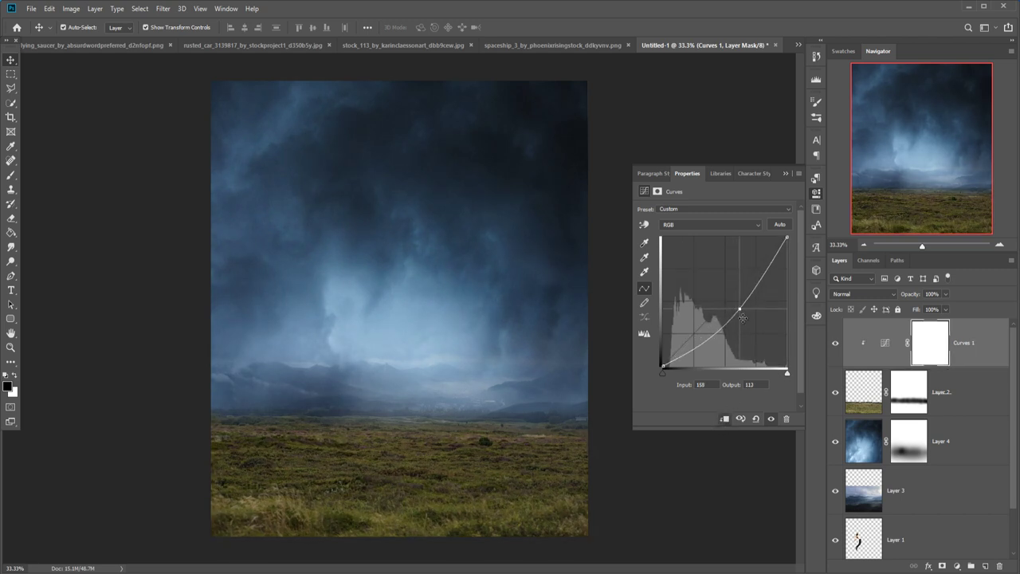
{"action": "left_click", "coordinate": [785, 175]}
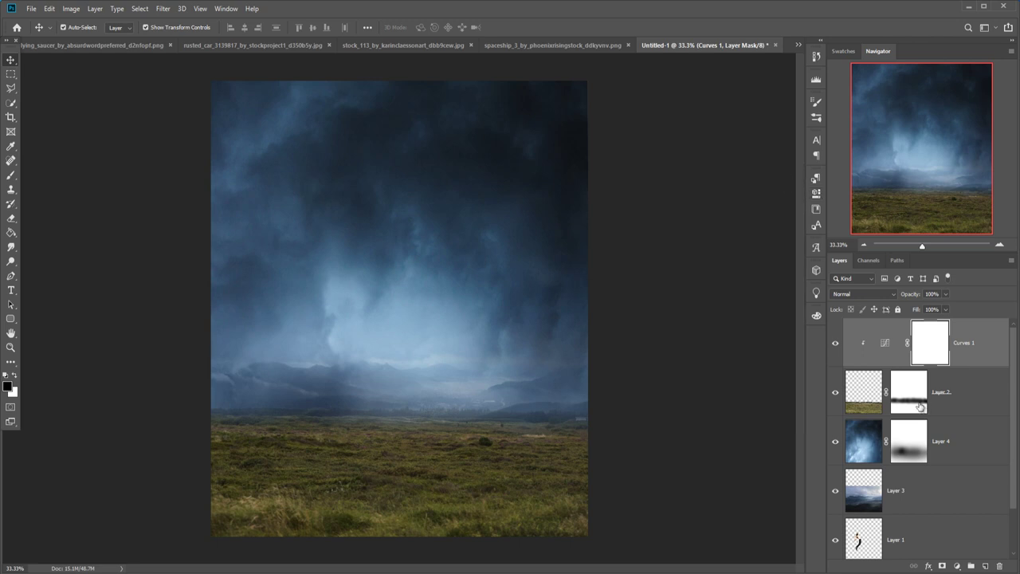
{"action": "left_click", "coordinate": [969, 390]}
{"action": "left_click", "coordinate": [957, 566]}
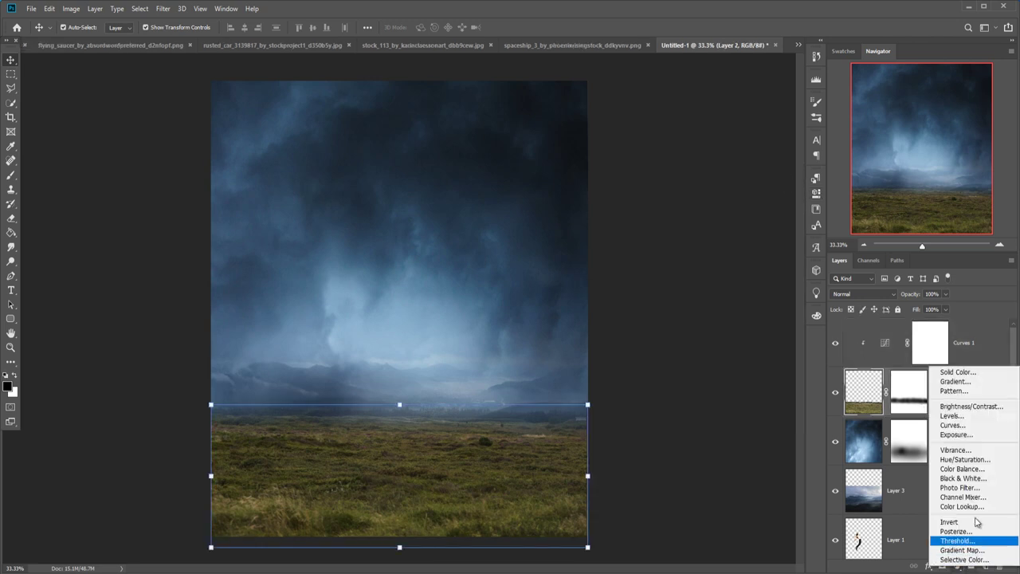
Add a clipped Color Balance layer with midtones Cyan–Red -32 and Yellow–Blue +63
{"action": "left_click", "coordinate": [962, 468]}
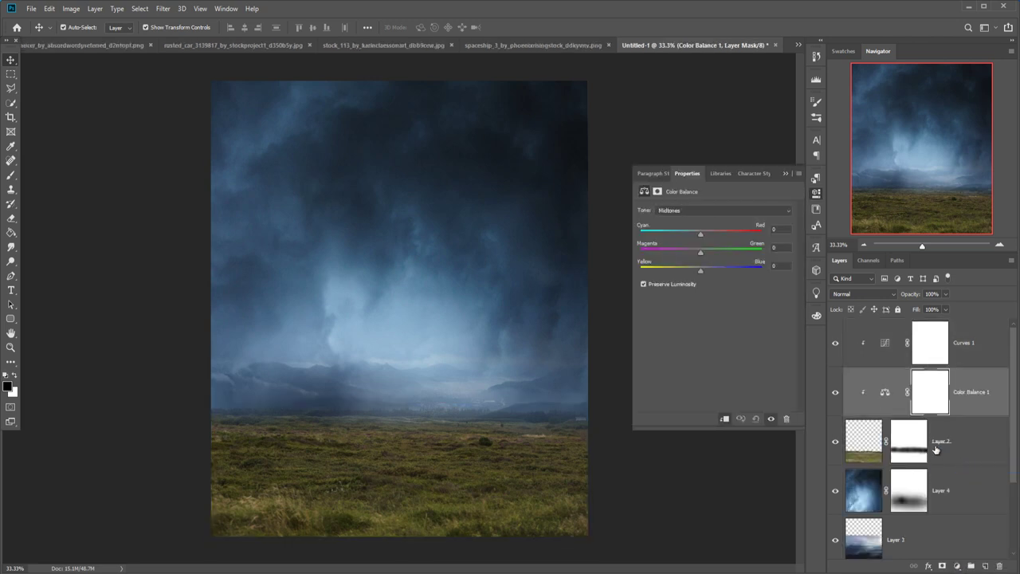
{"action": "left_click_drag", "start_coordinate": [700, 270], "coordinate": [735, 270]}
{"action": "left_click_drag", "start_coordinate": [699, 232], "coordinate": [693, 232]}
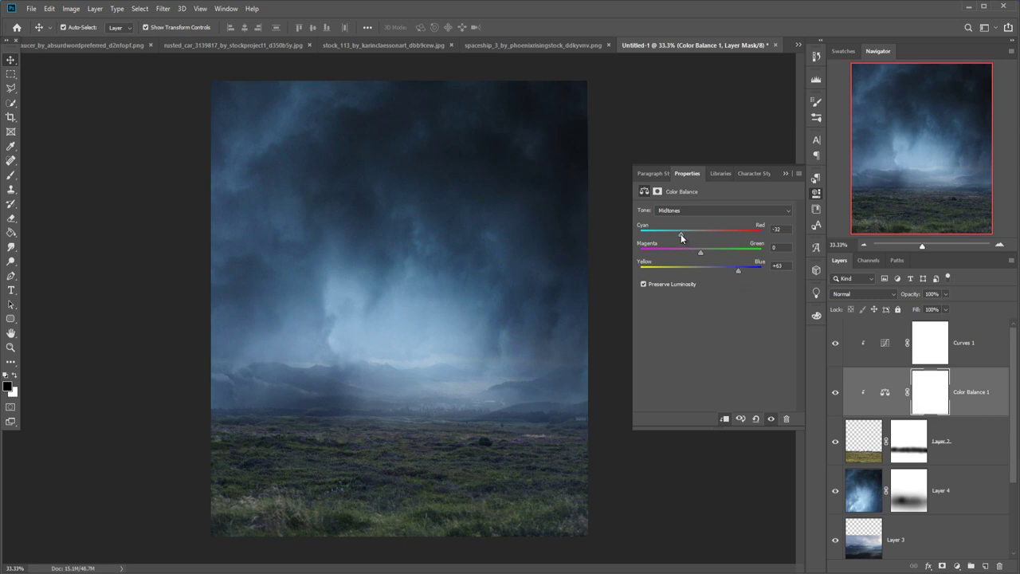
{"action": "left_click", "coordinate": [786, 173]}
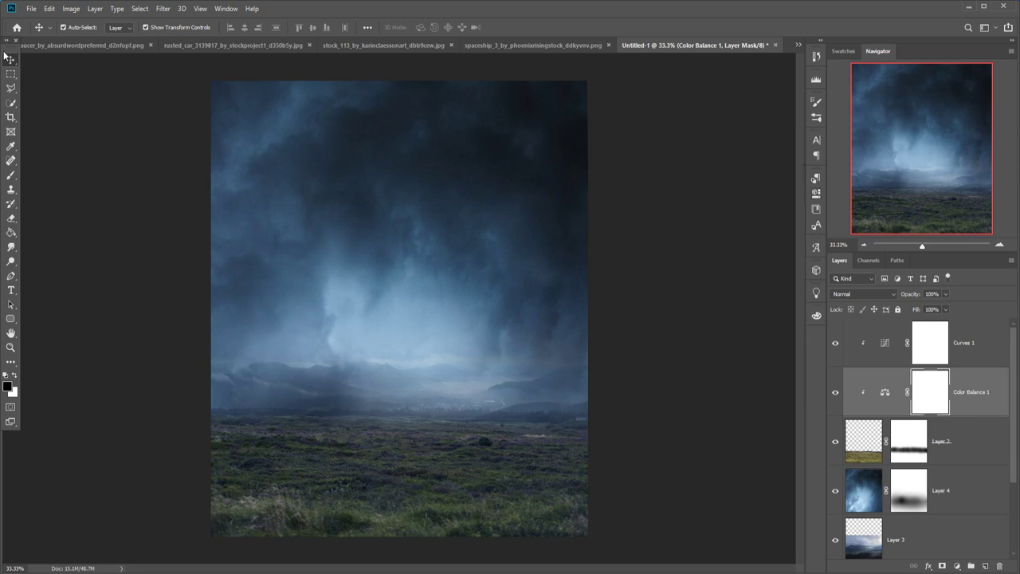
Drag Layer 1, holding the jumping girl, above all other layers
{"action": "scroll", "coordinate": [906, 520], "scroll_direction": "down", "scroll_amount": 2}
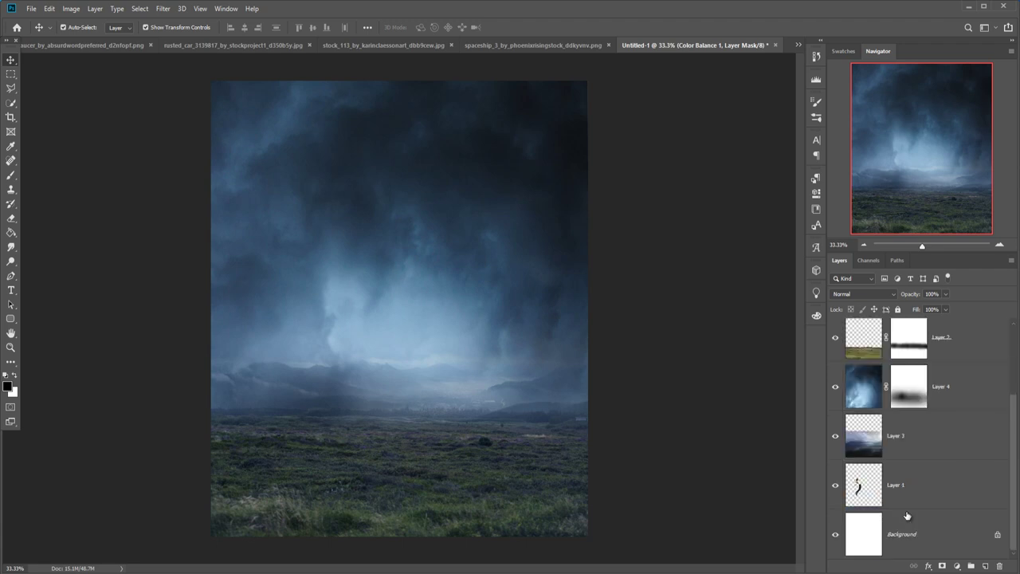
{"action": "double_click", "coordinate": [921, 484]}
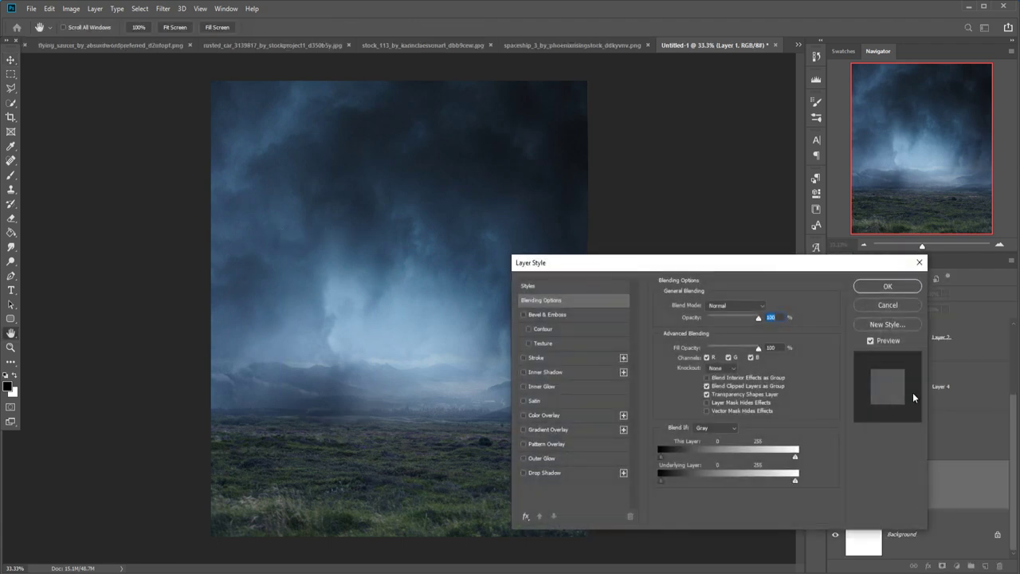
{"action": "left_click", "coordinate": [918, 263]}
{"action": "mouse_move", "coordinate": [910, 459]}
{"action": "left_mouse_down"}
{"action": "mouse_move", "coordinate": [911, 305]}
{"action": "mouse_move", "coordinate": [838, 333]}
{"action": "left_mouse_up"}
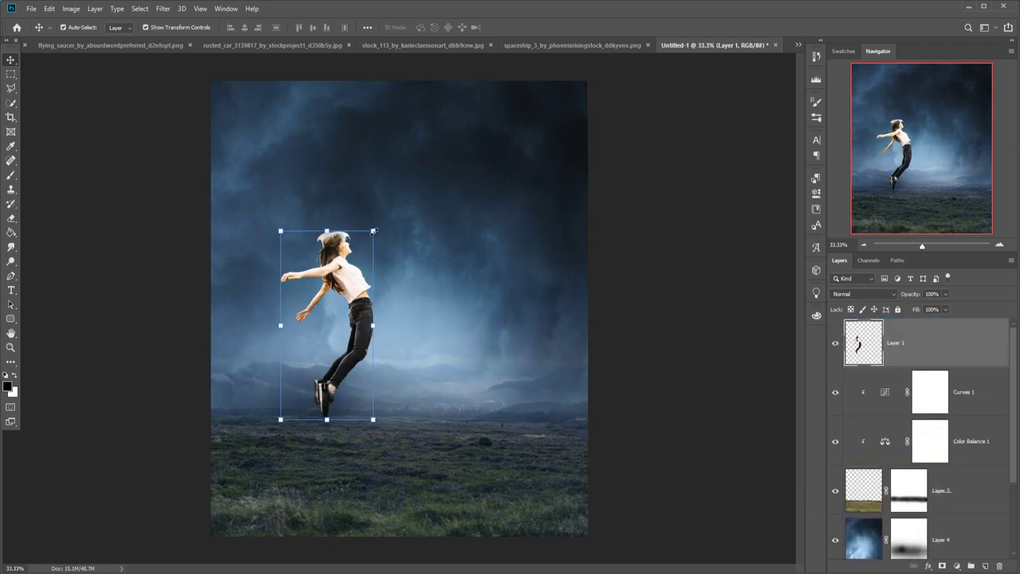
Shrink the girl to about two-thirds size and shift her down and right
{"action": "left_click_drag", "start_coordinate": [374, 231], "coordinate": [341, 295]}
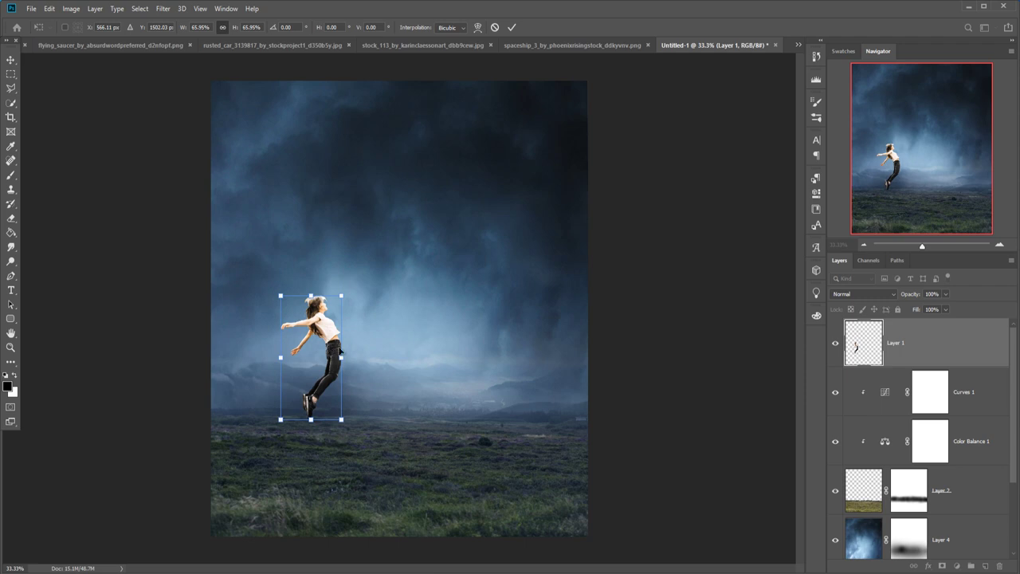
{"action": "left_click_drag", "start_coordinate": [341, 351], "coordinate": [363, 372]}
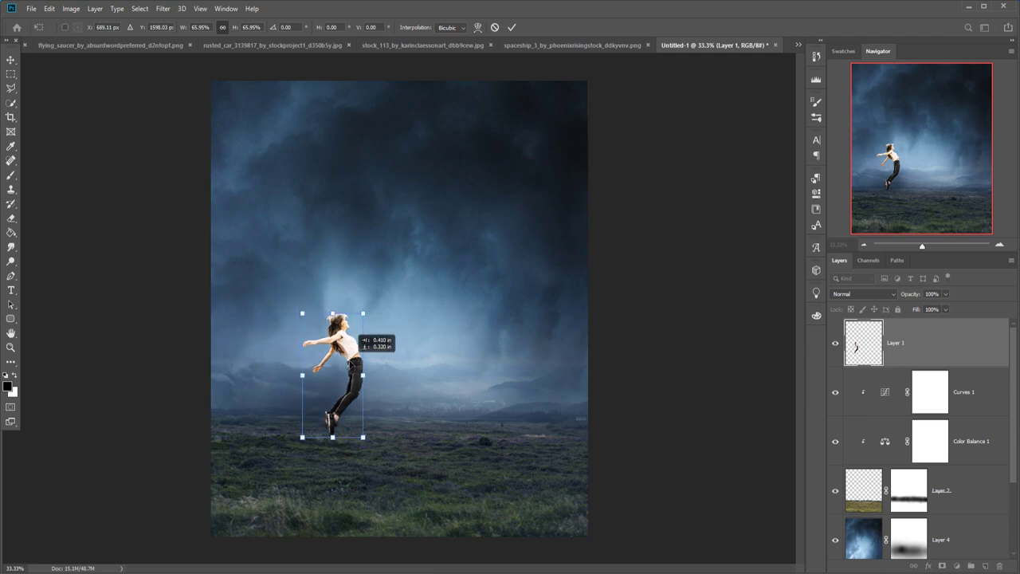
{"action": "left_click", "coordinate": [511, 27]}
Shrink the girl further, lift her toward the centre and tilt her back about 23°
{"action": "left_click_drag", "start_coordinate": [353, 364], "coordinate": [354, 348]}
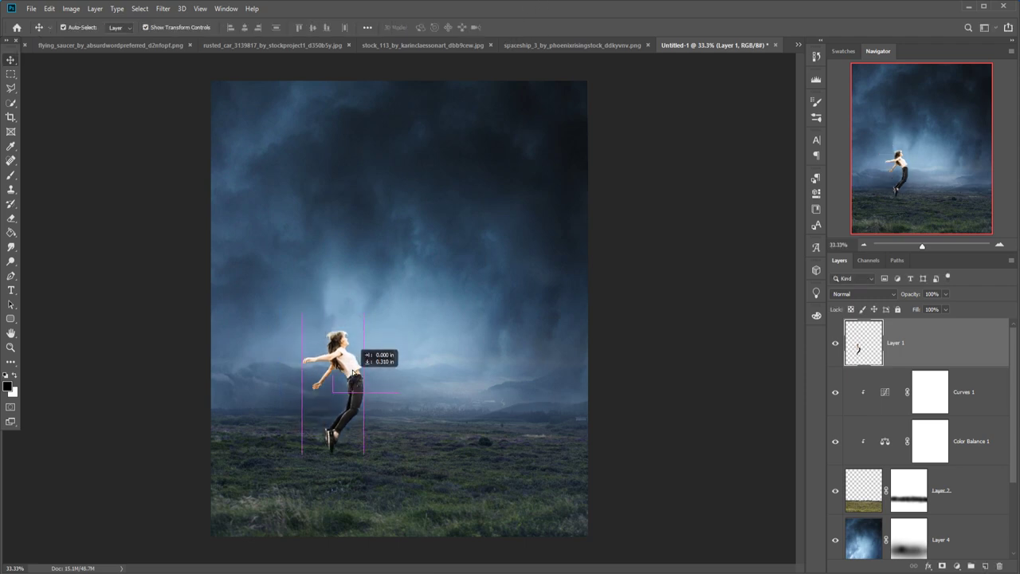
{"action": "left_click_drag", "start_coordinate": [362, 298], "coordinate": [350, 321]}
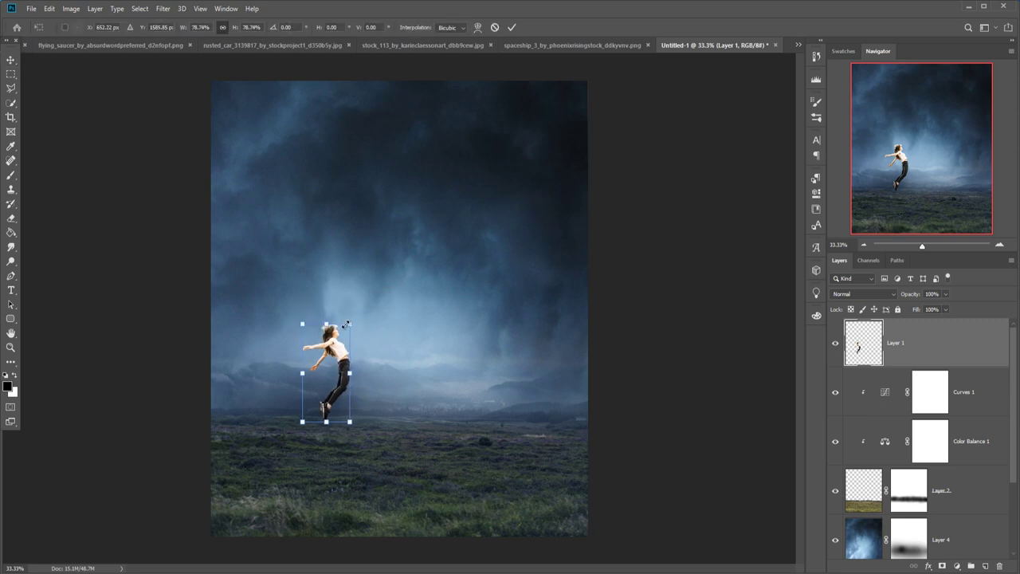
{"action": "mouse_move", "coordinate": [342, 361]}
{"action": "left_mouse_down"}
{"action": "mouse_move", "coordinate": [366, 346]}
{"action": "mouse_move", "coordinate": [389, 354]}
{"action": "left_mouse_up"}
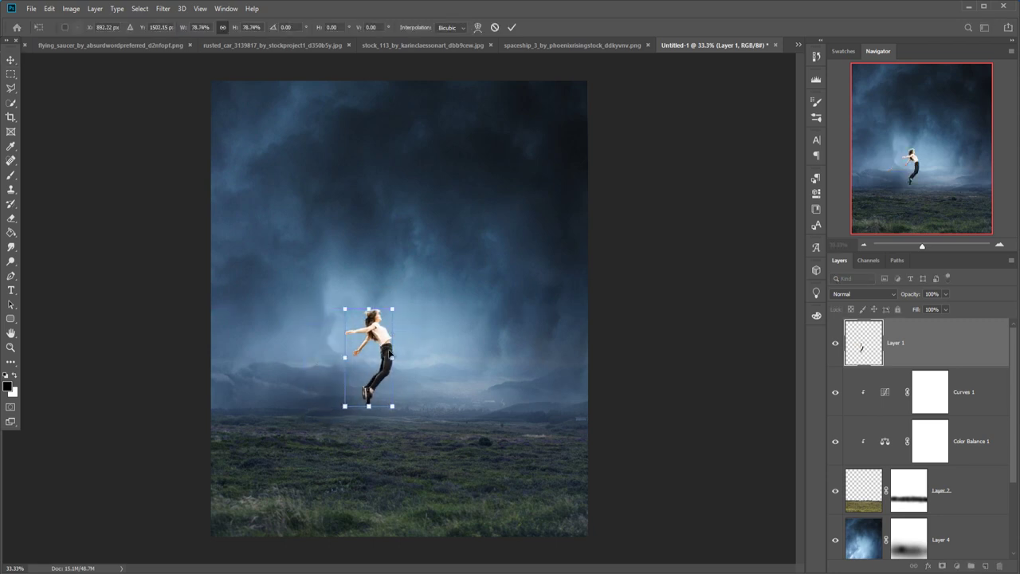
{"action": "left_click_drag", "start_coordinate": [394, 314], "coordinate": [394, 298]}
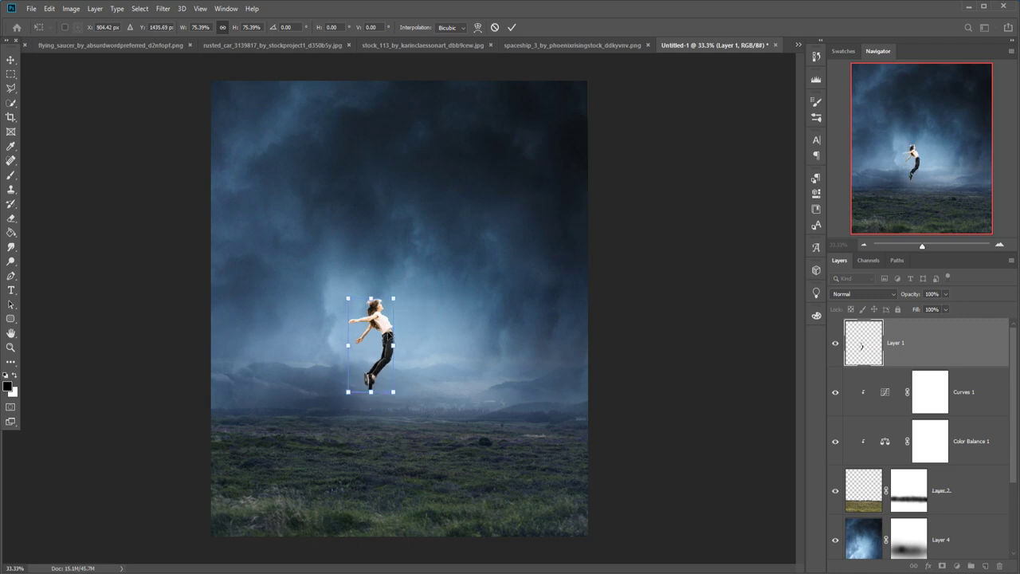
{"action": "mouse_move", "coordinate": [410, 288]}
{"action": "left_mouse_down"}
{"action": "mouse_move", "coordinate": [385, 268]}
{"action": "mouse_move", "coordinate": [369, 283]}
{"action": "left_mouse_up"}
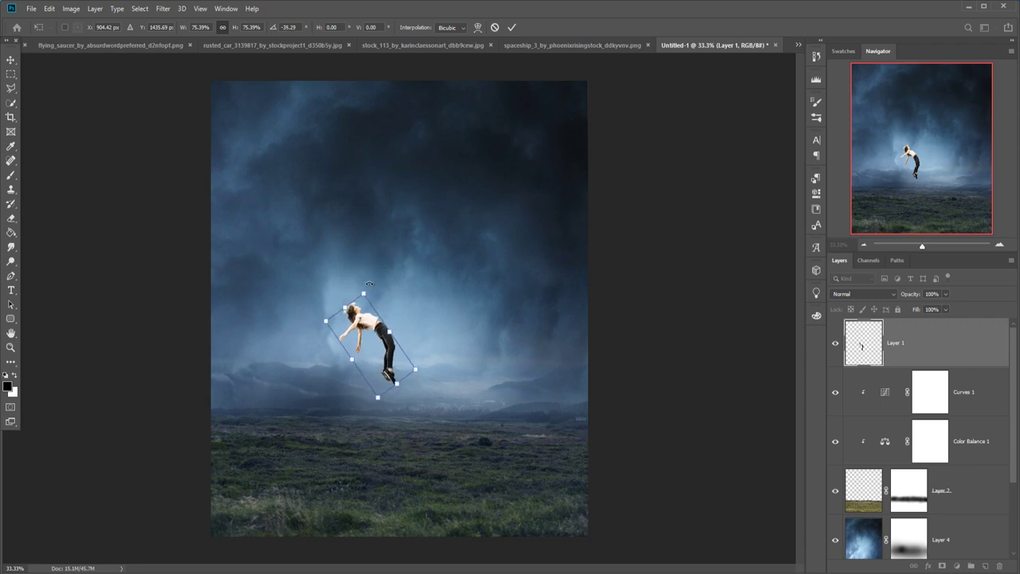
{"action": "left_click", "coordinate": [511, 27]}
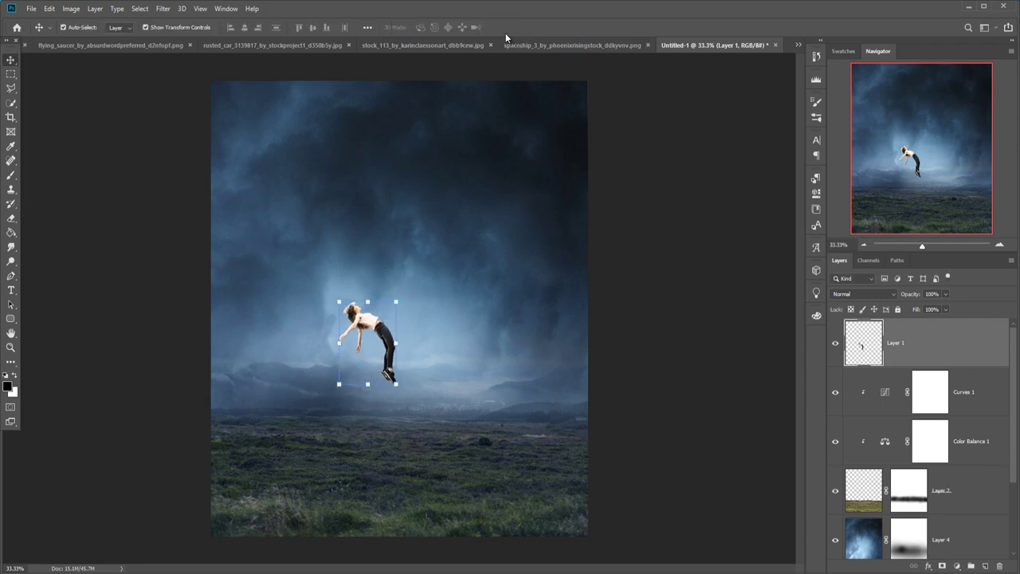
{"action": "left_click", "coordinate": [957, 565]}
Add a Curves 2 layer over the girl, mapping input 157 to output 107
{"action": "left_click", "coordinate": [964, 425]}
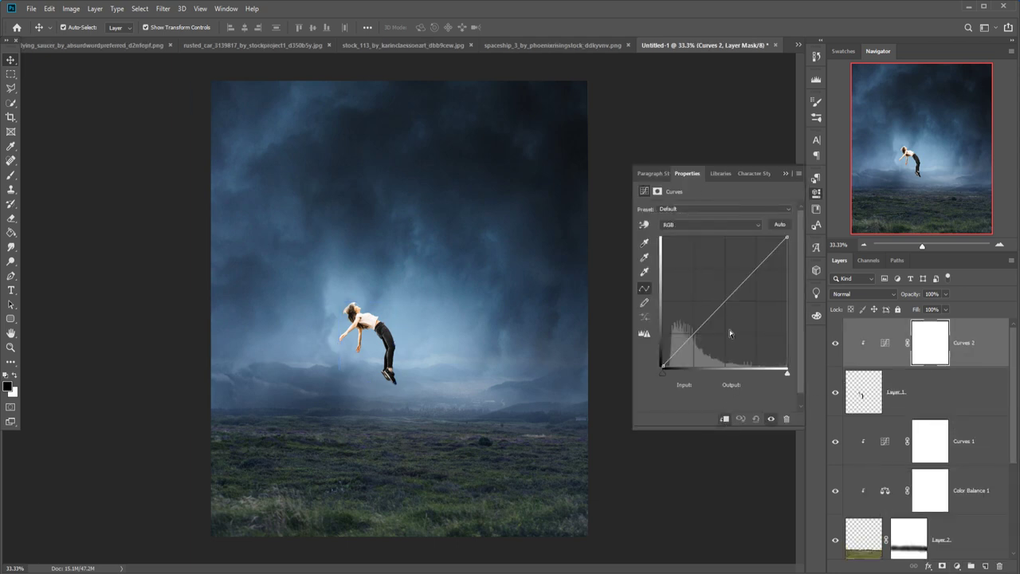
{"action": "left_click_drag", "start_coordinate": [724, 301], "coordinate": [740, 311]}
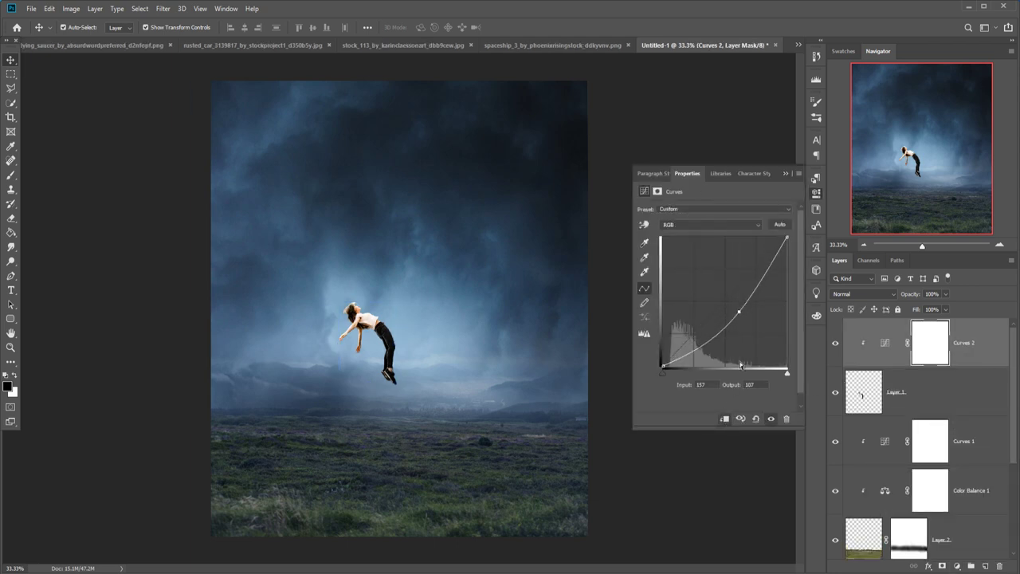
{"action": "left_click", "coordinate": [785, 174]}
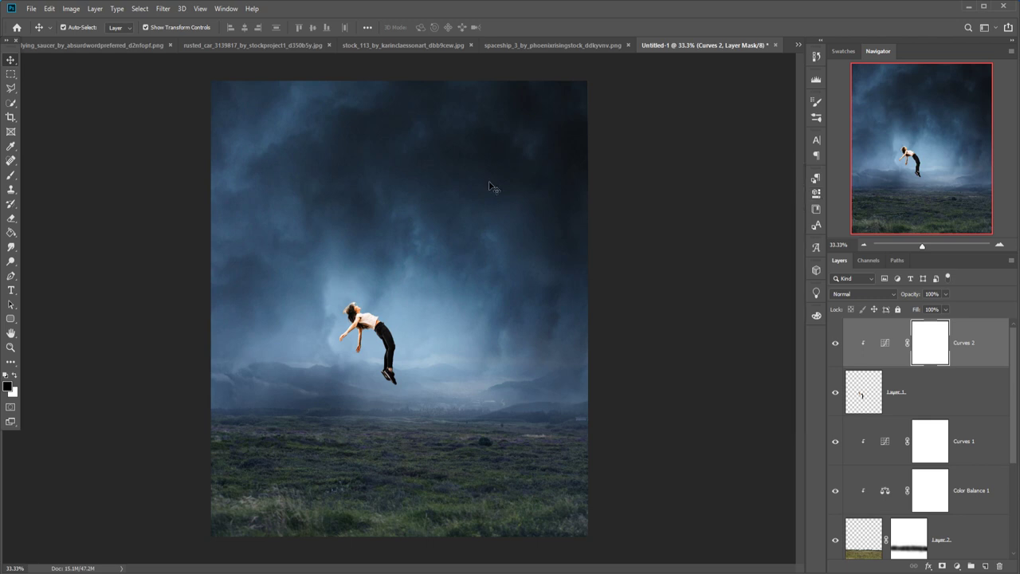
{"action": "scroll", "coordinate": [945, 446], "scroll_direction": "down", "scroll_amount": 3}
Darken Layer 4 with a clipped Curves 3 adjustment mapping input 145 to 123
{"action": "left_click", "coordinate": [956, 434]}
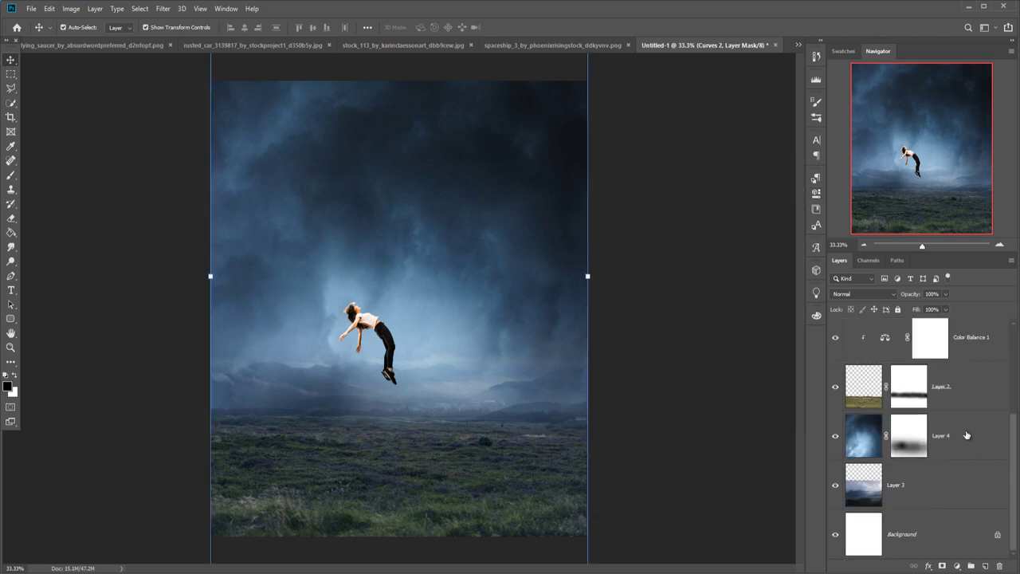
{"action": "left_click", "coordinate": [971, 565]}
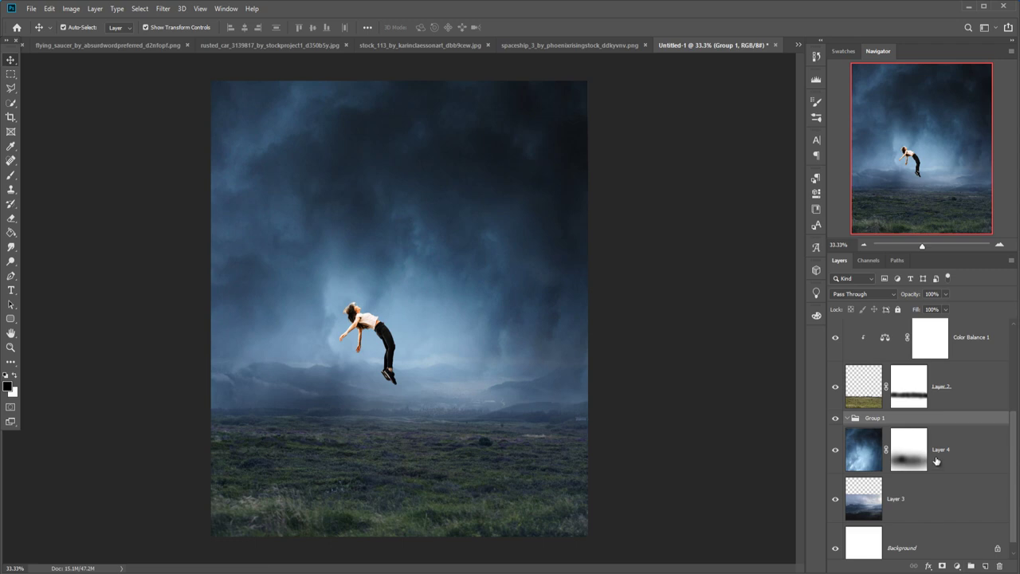
{"action": "key", "text": "ctrl+z"}
{"action": "left_click", "coordinate": [943, 565]}
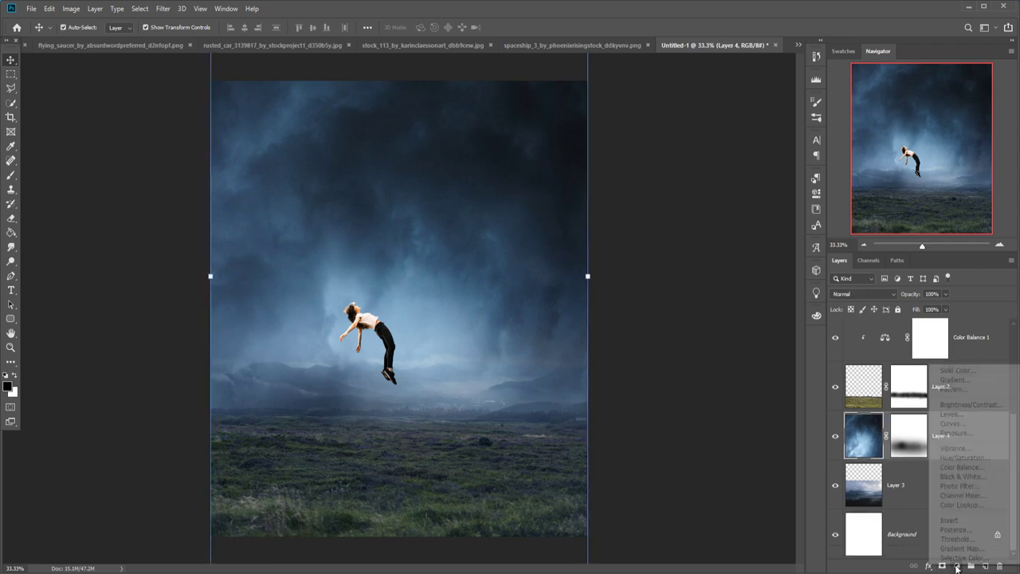
{"action": "left_click", "coordinate": [952, 423]}
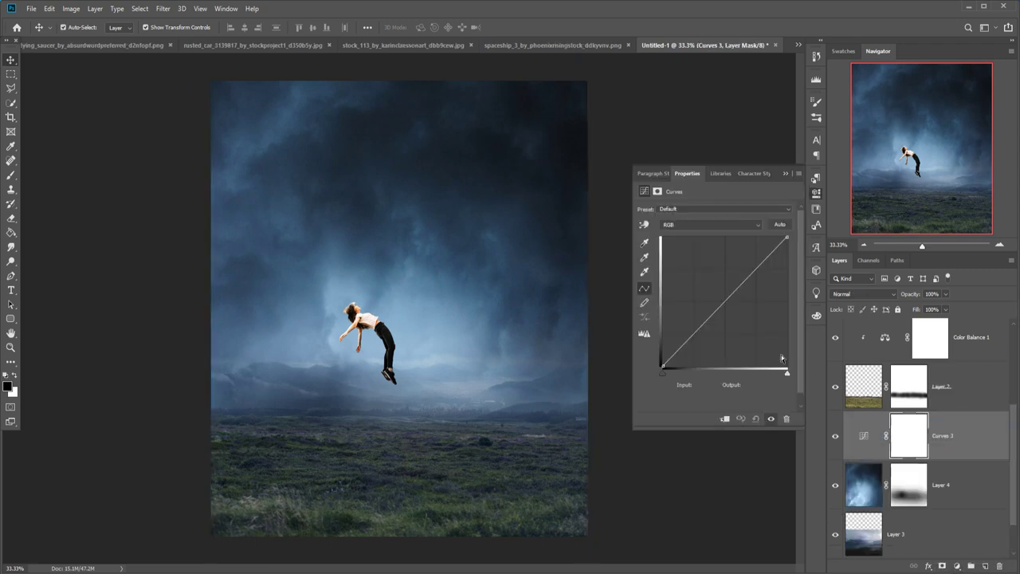
{"action": "left_click", "coordinate": [724, 418]}
{"action": "left_click_drag", "start_coordinate": [727, 299], "coordinate": [733, 303]}
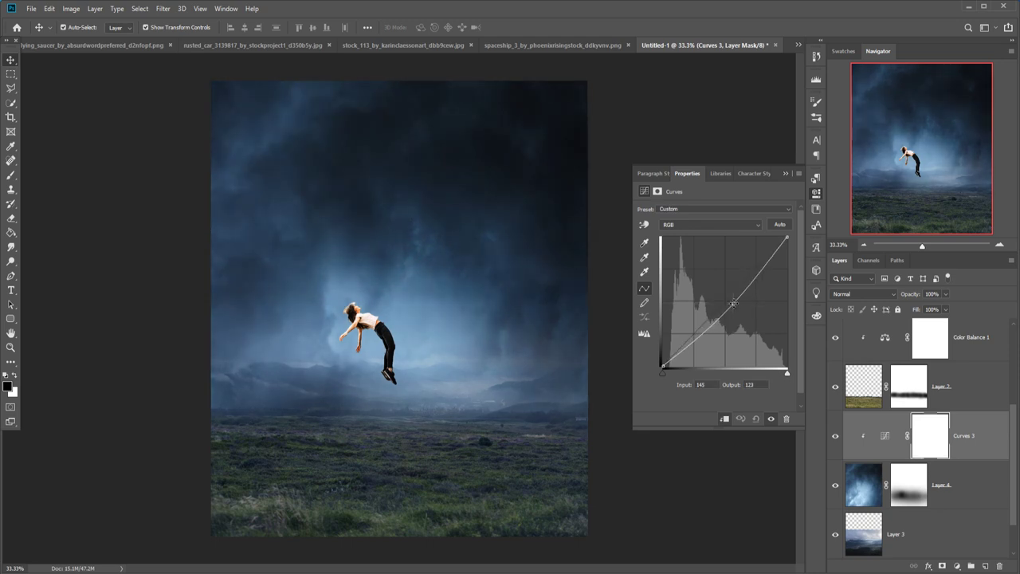
{"action": "left_click", "coordinate": [785, 173]}
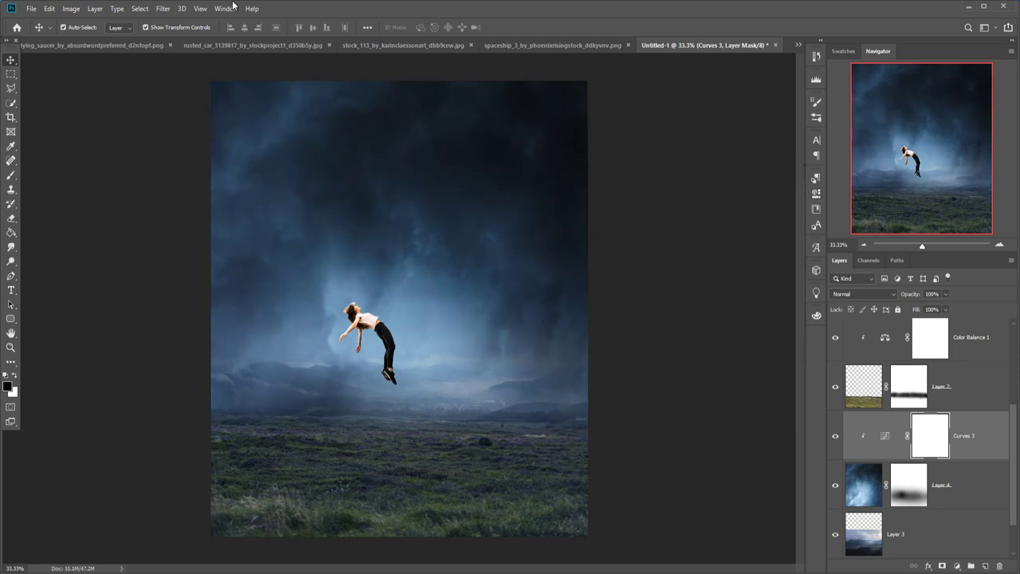
Bring the rusted car into the composite as Layer 5, above the adjustments, scaled to about 60%
{"action": "left_click", "coordinate": [243, 45]}
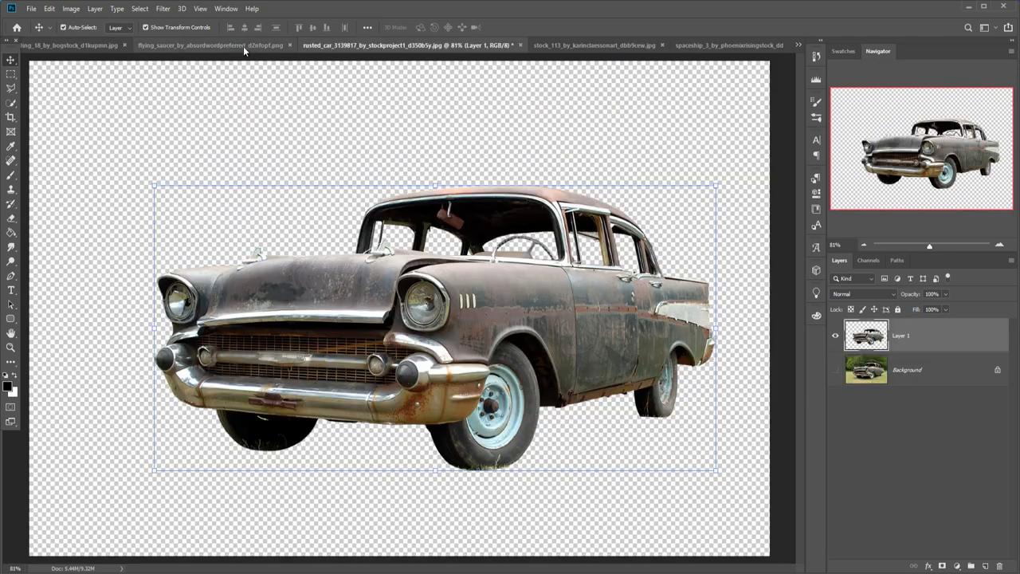
{"action": "left_click_drag", "start_coordinate": [243, 46], "coordinate": [528, 143]}
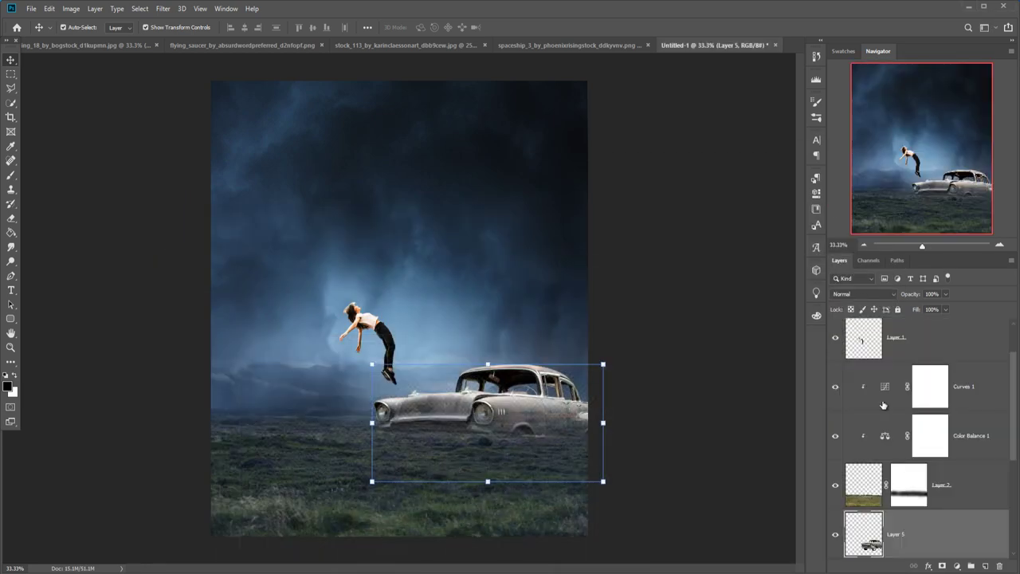
{"action": "mouse_move", "coordinate": [916, 530]}
{"action": "left_mouse_down"}
{"action": "mouse_move", "coordinate": [938, 510]}
{"action": "mouse_move", "coordinate": [945, 361]}
{"action": "left_mouse_up"}
{"action": "mouse_move", "coordinate": [603, 364]}
{"action": "left_mouse_down"}
{"action": "mouse_move", "coordinate": [518, 454]}
{"action": "mouse_move", "coordinate": [470, 446]}
{"action": "left_mouse_up"}
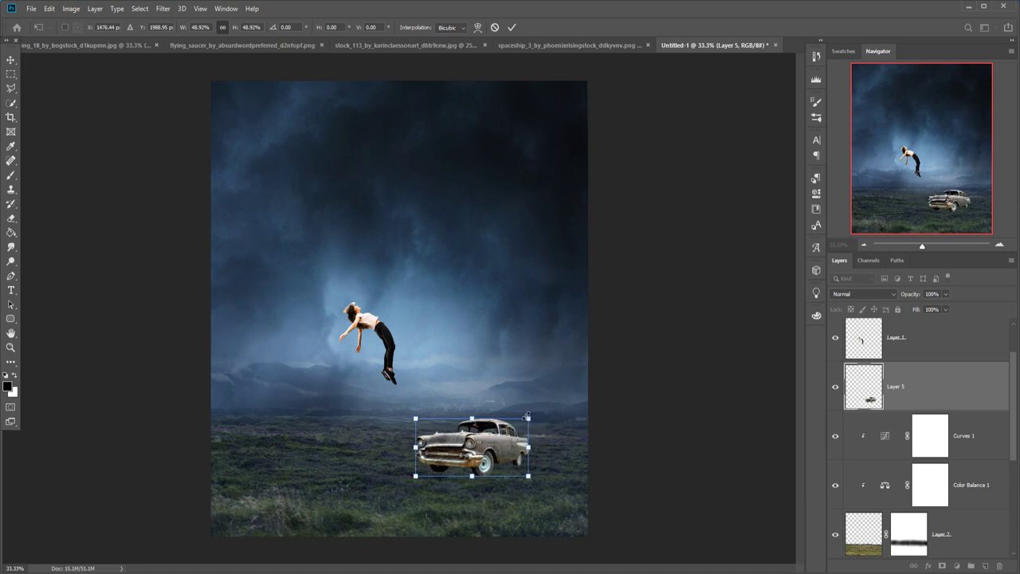
{"action": "left_click_drag", "start_coordinate": [527, 416], "coordinate": [555, 405]}
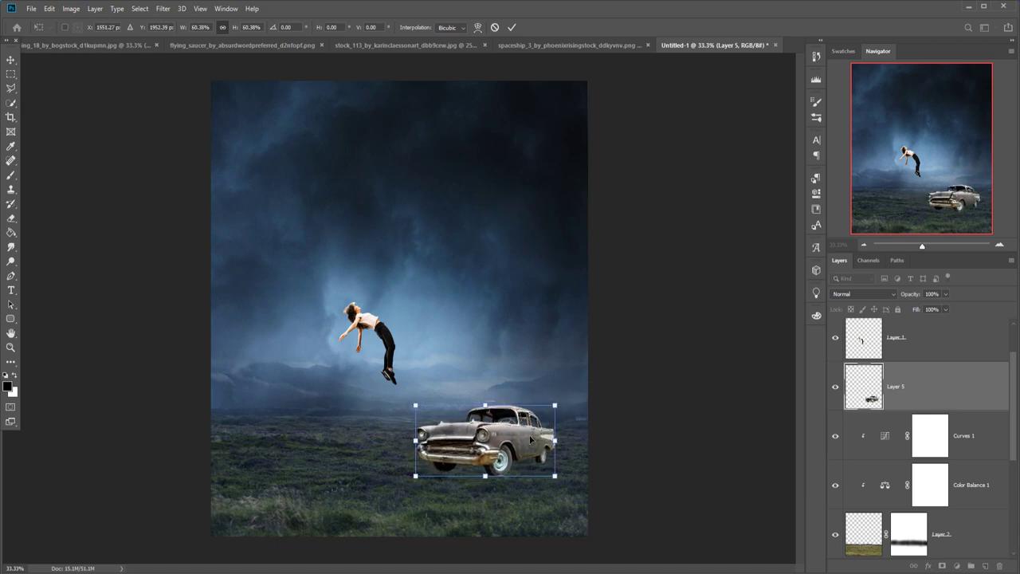
{"action": "mouse_move", "coordinate": [530, 438]}
{"action": "left_mouse_down"}
{"action": "mouse_move", "coordinate": [514, 437]}
{"action": "mouse_move", "coordinate": [543, 430]}
{"action": "mouse_move", "coordinate": [537, 408]}
{"action": "left_mouse_up"}
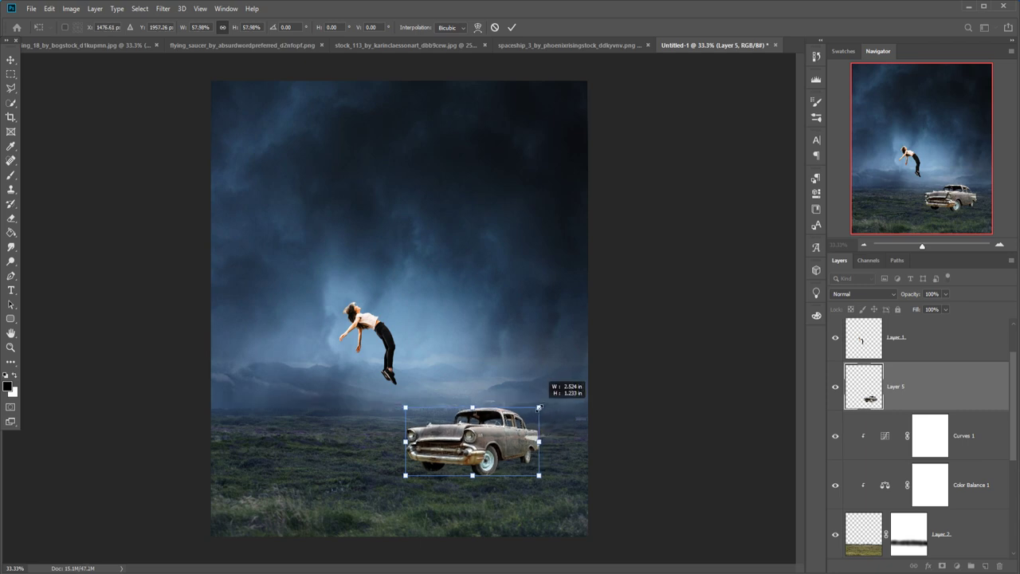
{"action": "left_click", "coordinate": [512, 29]}
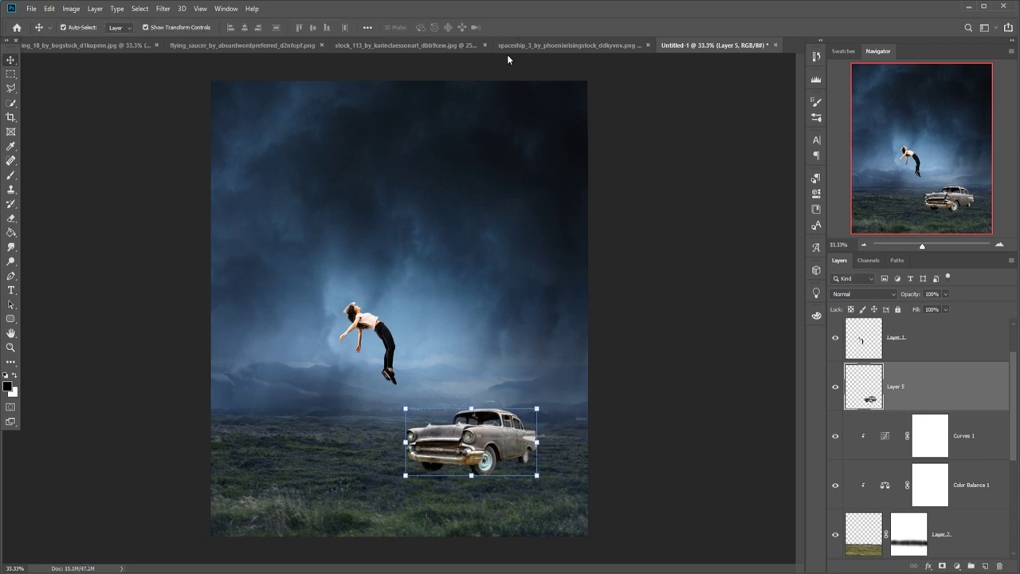
Darken the car with a clipped Curves 4 adjustment
{"action": "left_click", "coordinate": [957, 566]}
{"action": "key", "text": "Escape"}
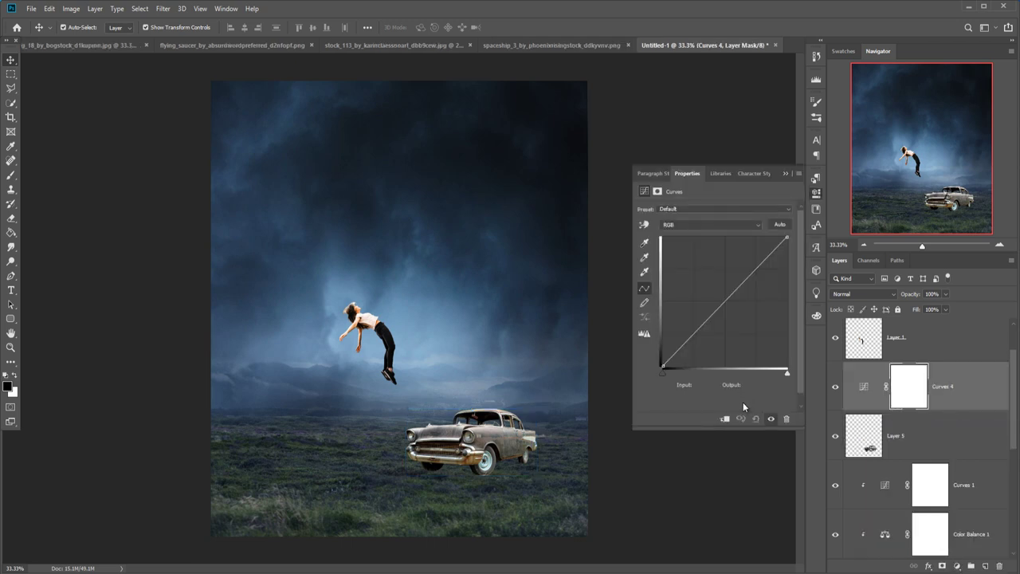
{"action": "left_click", "coordinate": [724, 419]}
{"action": "left_click_drag", "start_coordinate": [722, 299], "coordinate": [732, 306]}
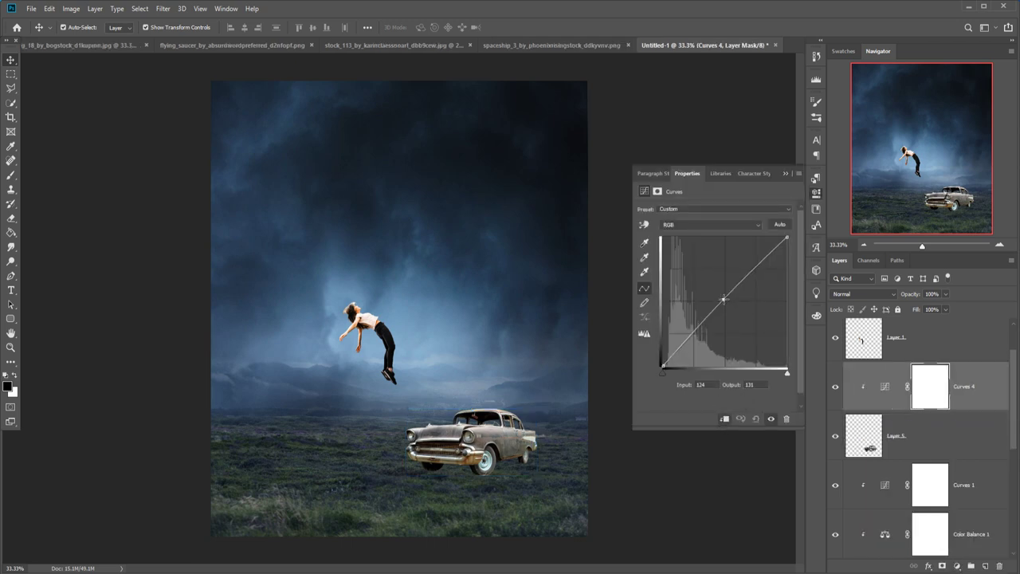
{"action": "left_click", "coordinate": [784, 173]}
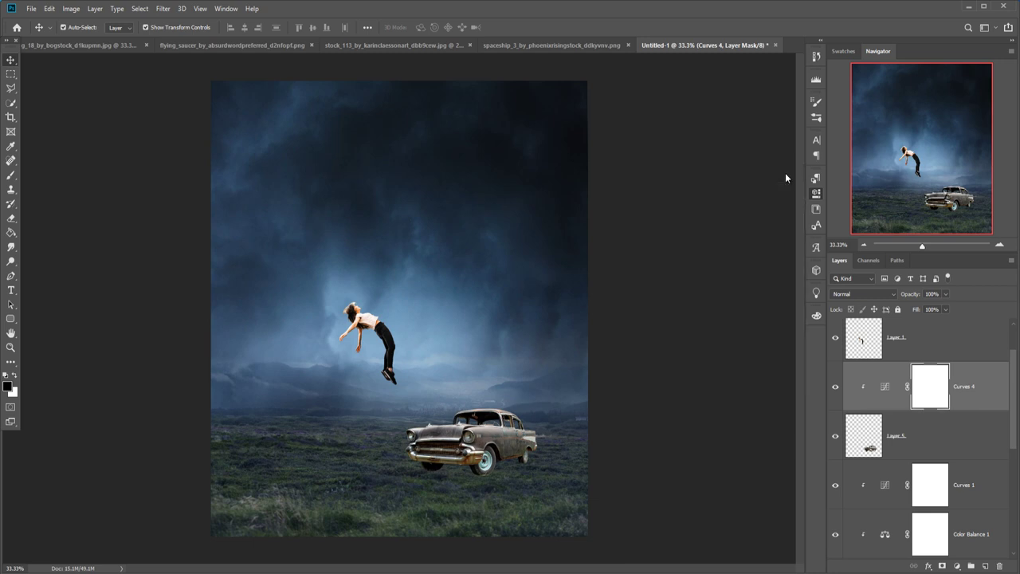
{"action": "left_click", "coordinate": [972, 484]}
Paint a 100%-opacity dark shadow under the car on Layer 6, stretched wide and flat
{"action": "left_click", "coordinate": [983, 566]}
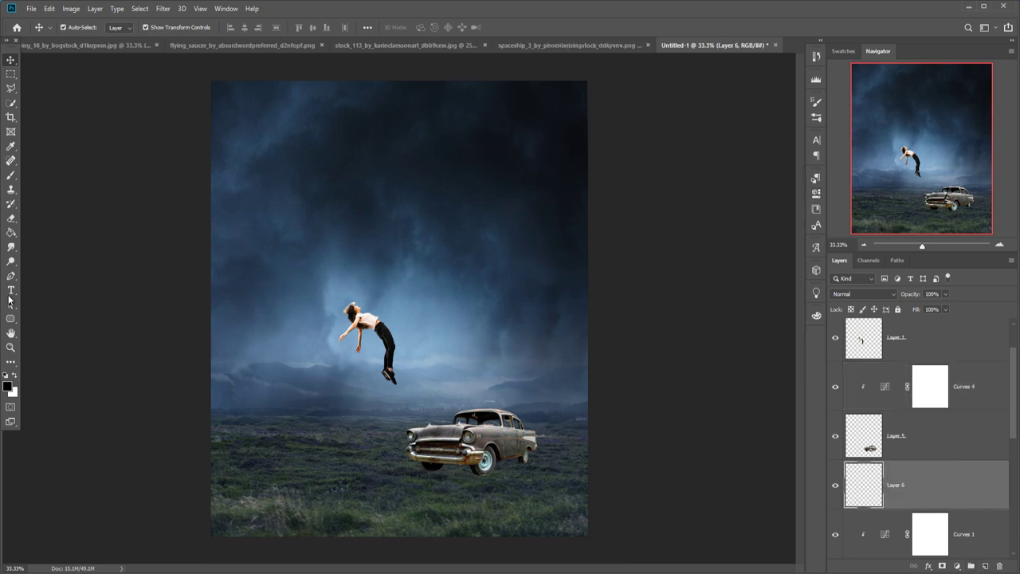
{"action": "left_click", "coordinate": [11, 175]}
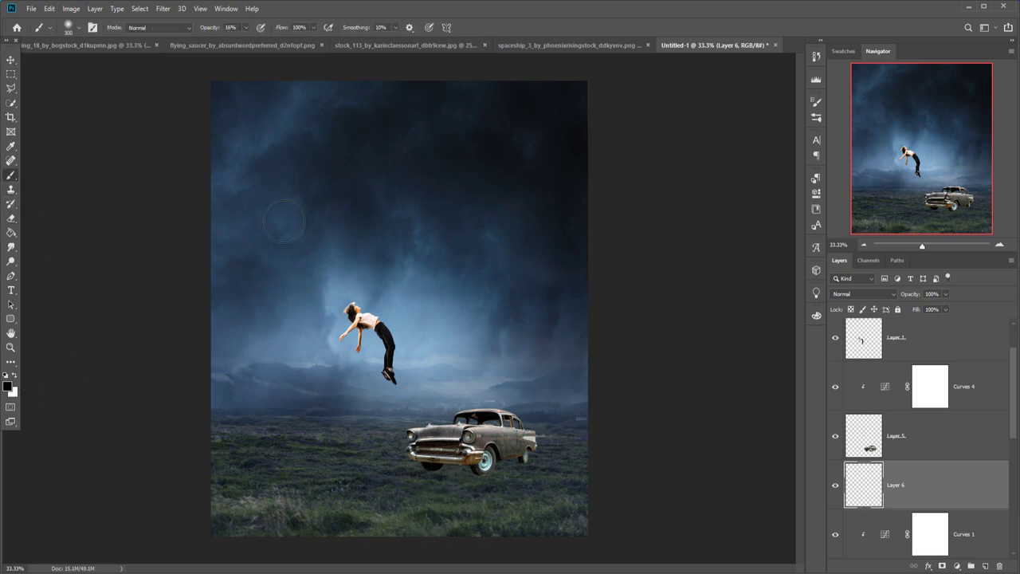
{"action": "left_click_drag", "start_coordinate": [246, 27], "coordinate": [297, 44]}
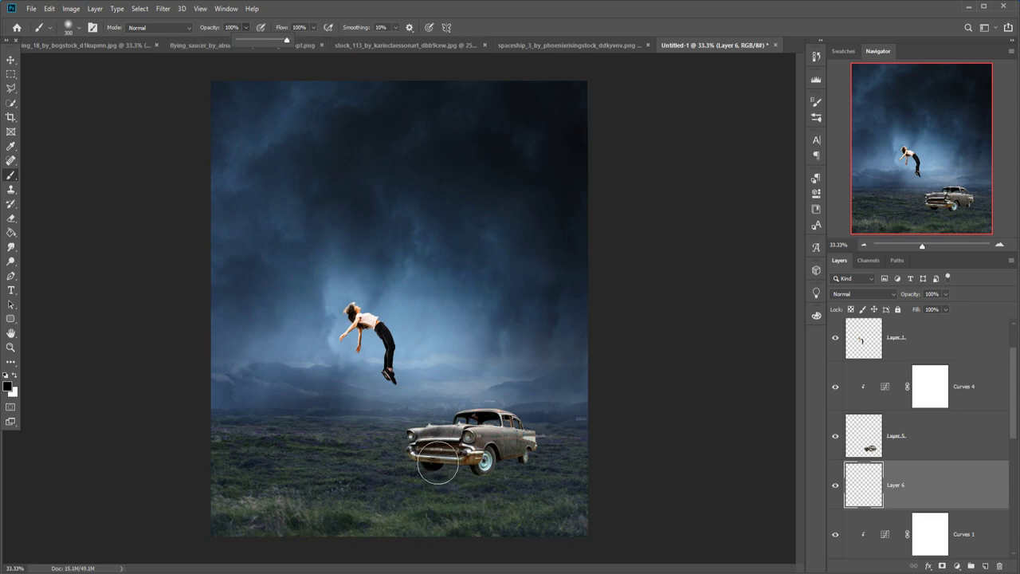
{"action": "left_click", "coordinate": [454, 474]}
{"action": "left_click", "coordinate": [10, 60]}
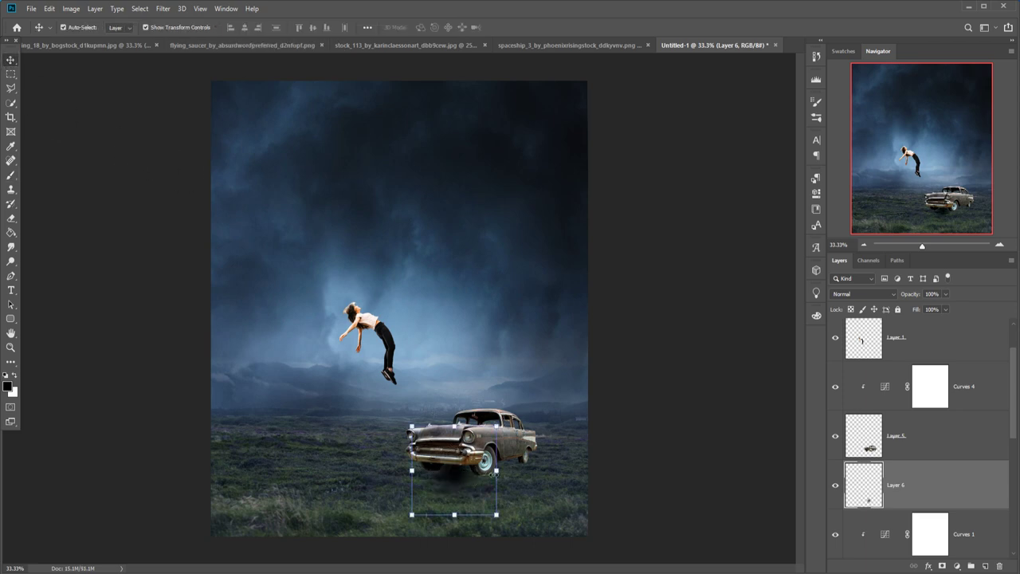
{"action": "left_click_drag", "start_coordinate": [496, 470], "coordinate": [614, 470]}
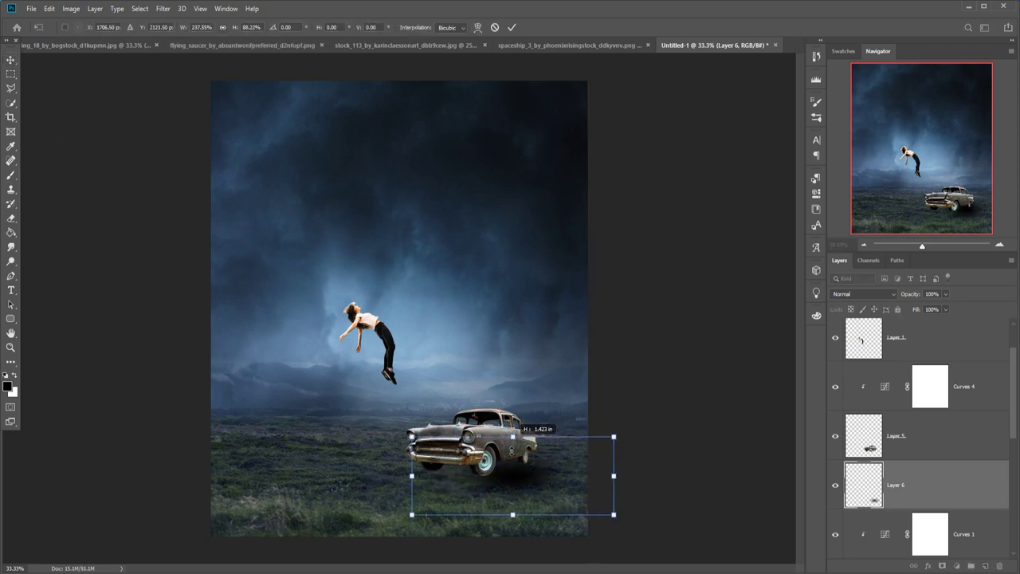
{"action": "mouse_move", "coordinate": [512, 426]}
{"action": "left_mouse_down"}
{"action": "mouse_move", "coordinate": [513, 470]}
{"action": "mouse_move", "coordinate": [466, 460]}
{"action": "left_mouse_up"}
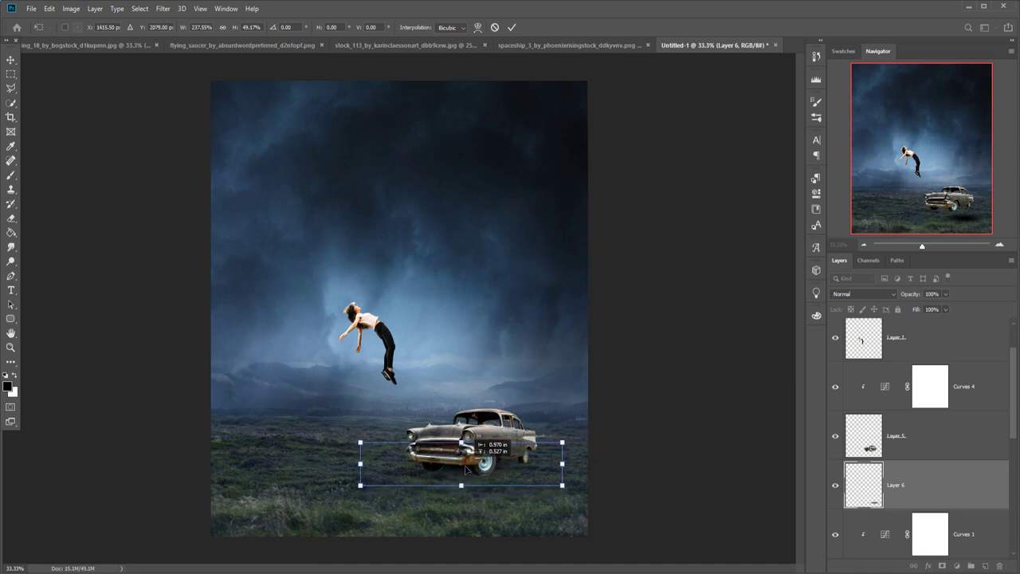
{"action": "left_click", "coordinate": [512, 27]}
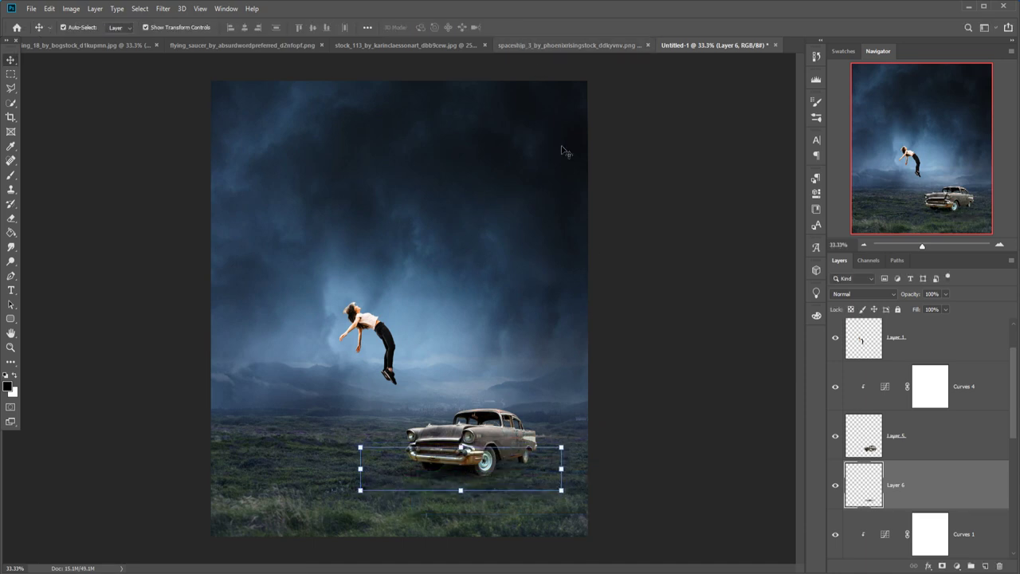
Duplicate the shadow as Layer 6 copy and shift it right under the car
{"action": "right_click", "coordinate": [949, 478]}
{"action": "left_click", "coordinate": [900, 67]}
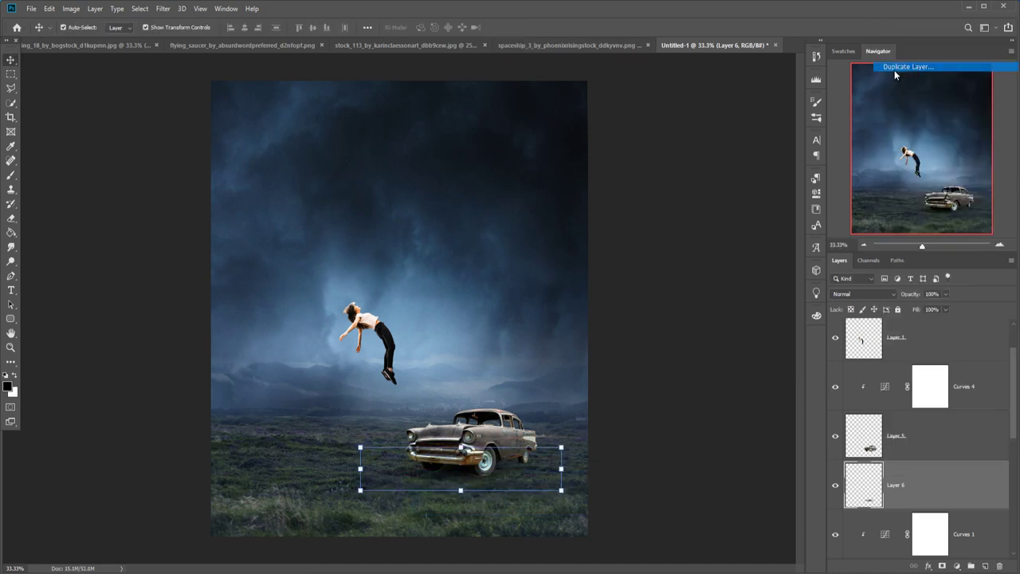
{"action": "left_click", "coordinate": [597, 164]}
{"action": "key", "text": "ctrl+t"}
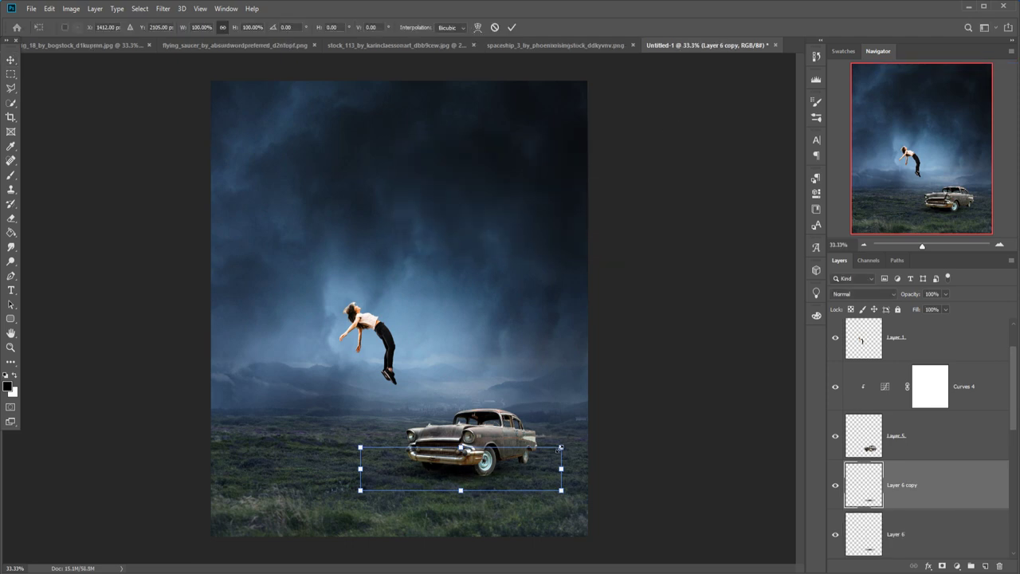
{"action": "left_click_drag", "start_coordinate": [539, 469], "coordinate": [571, 459]}
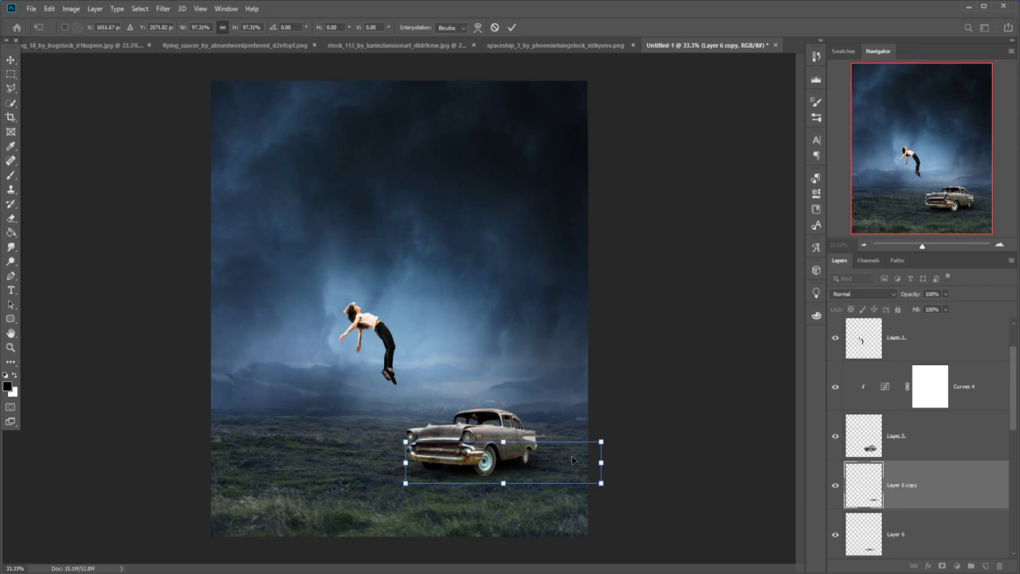
{"action": "left_click", "coordinate": [510, 27]}
{"action": "left_click", "coordinate": [928, 450]}
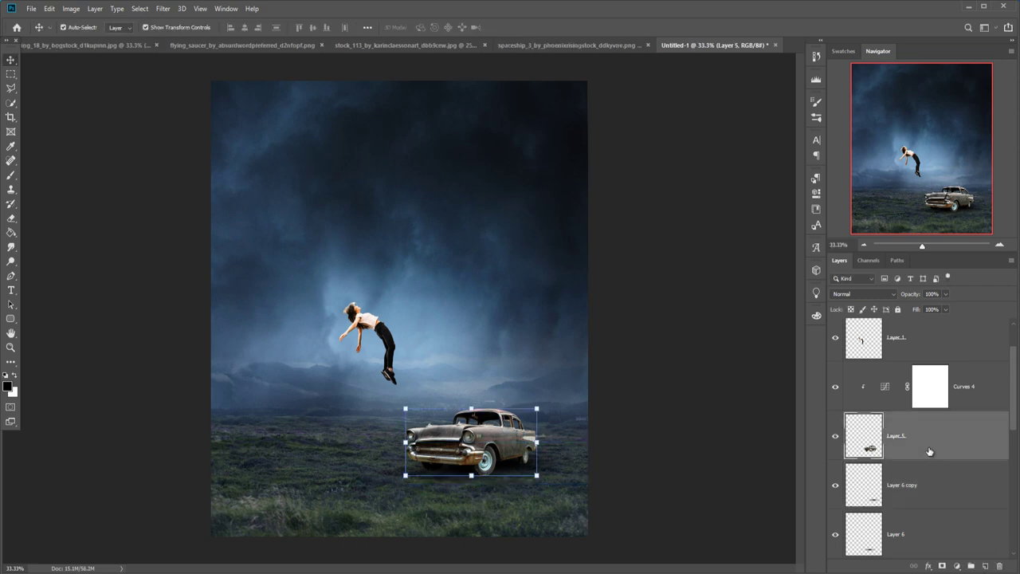
On new Layer 7, brush dark contact shadows under the car's front and both wheels
{"action": "left_click", "coordinate": [985, 566]}
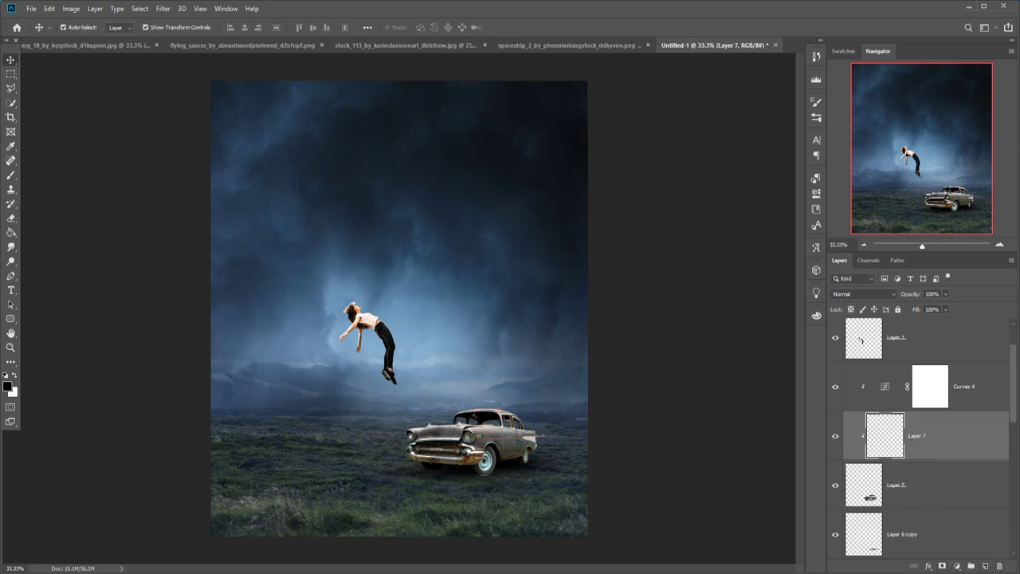
{"action": "left_click", "coordinate": [11, 176]}
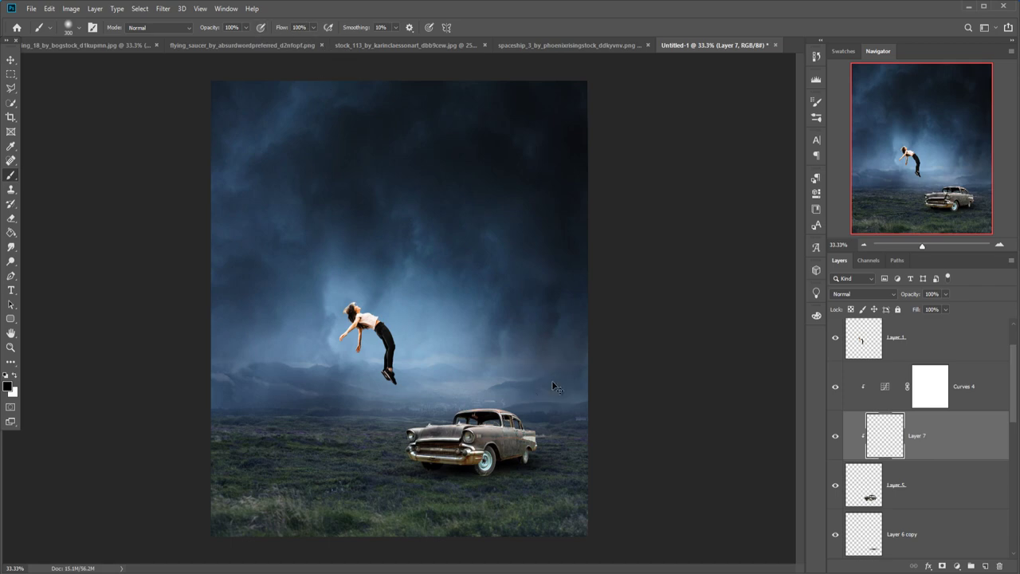
{"action": "key", "text": "ctrl+plus"}
{"action": "key", "text": "ctrl+plus"}
{"action": "key", "text": "ctrl+plus"}
{"action": "scroll", "coordinate": [471, 340], "scroll_direction": "down", "scroll_amount": 5}
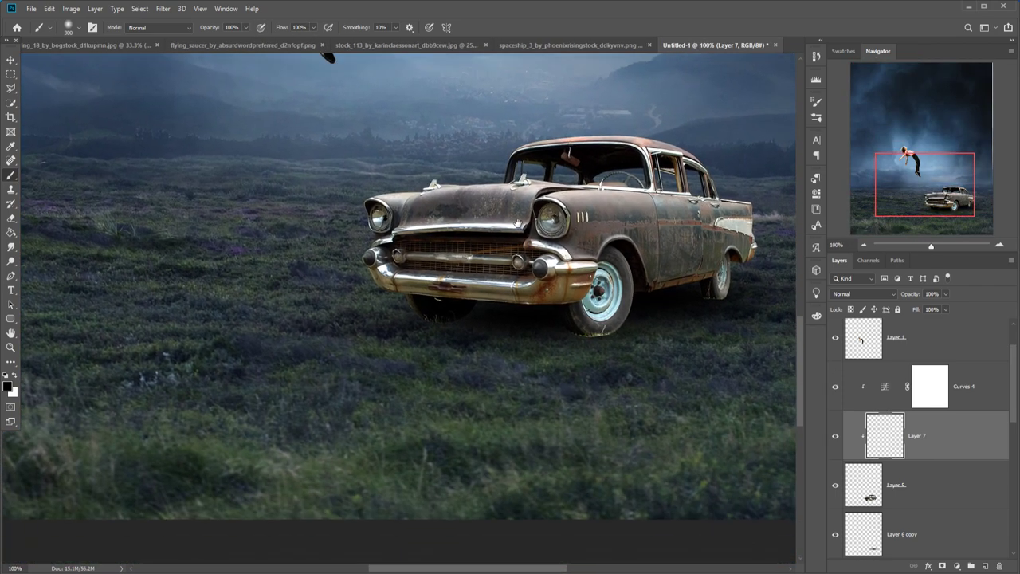
{"action": "scroll", "coordinate": [518, 225], "scroll_direction": "right", "scroll_amount": 1}
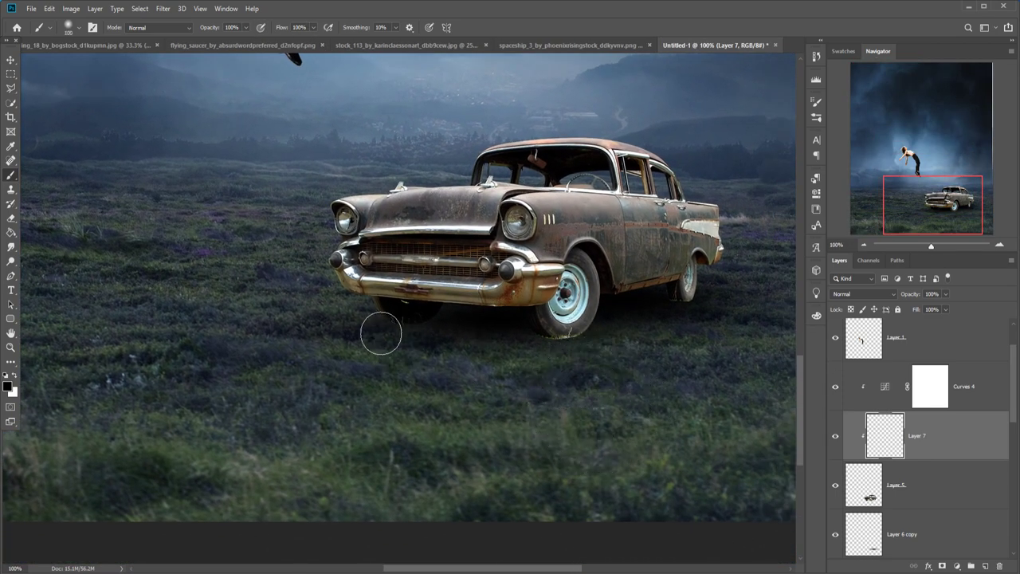
{"action": "mouse_move", "coordinate": [381, 333]}
{"action": "left_mouse_down"}
{"action": "mouse_move", "coordinate": [435, 345]}
{"action": "mouse_move", "coordinate": [417, 334]}
{"action": "left_mouse_up"}
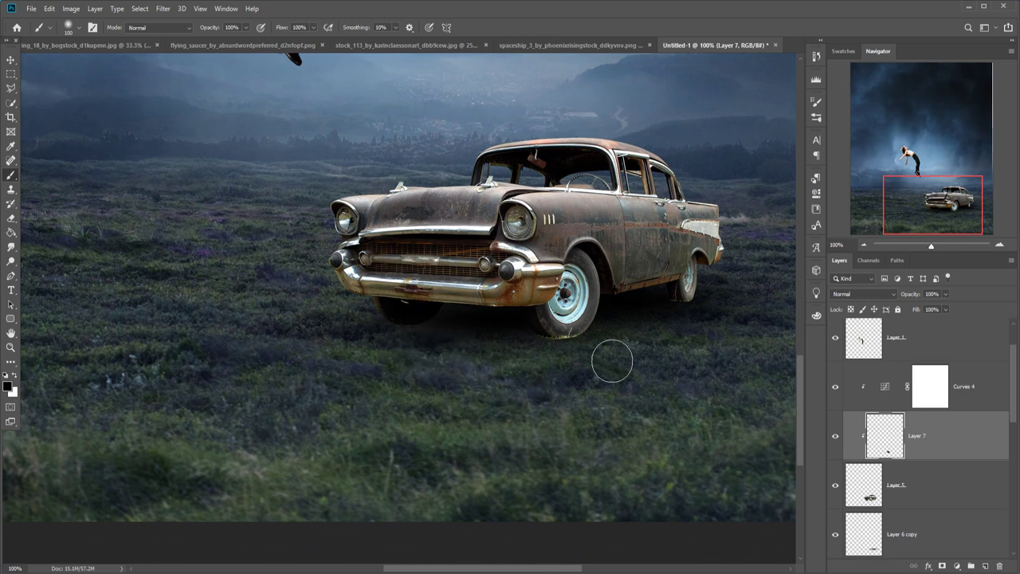
{"action": "left_click_drag", "start_coordinate": [612, 361], "coordinate": [537, 358]}
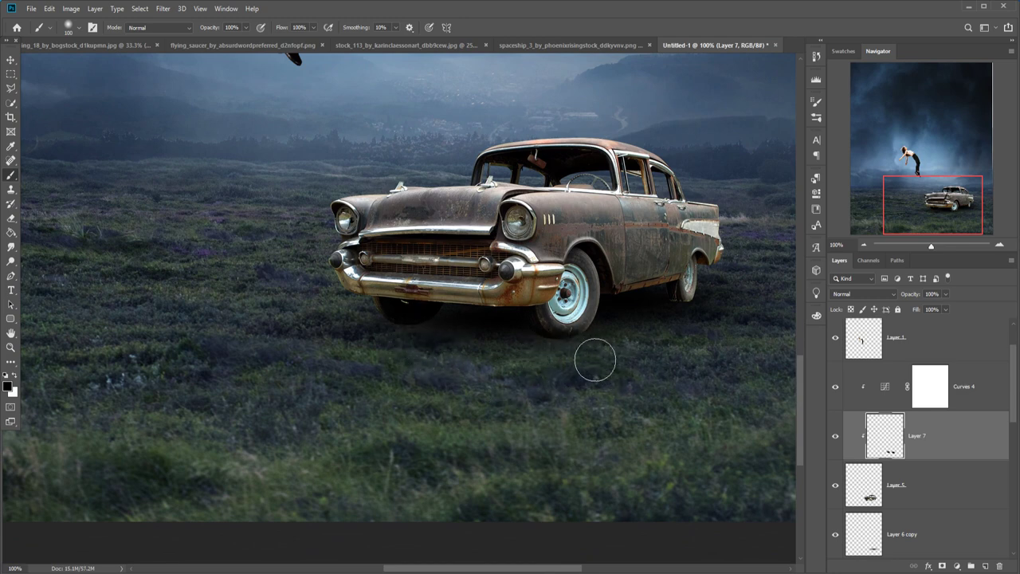
{"action": "left_click_drag", "start_coordinate": [667, 314], "coordinate": [720, 325]}
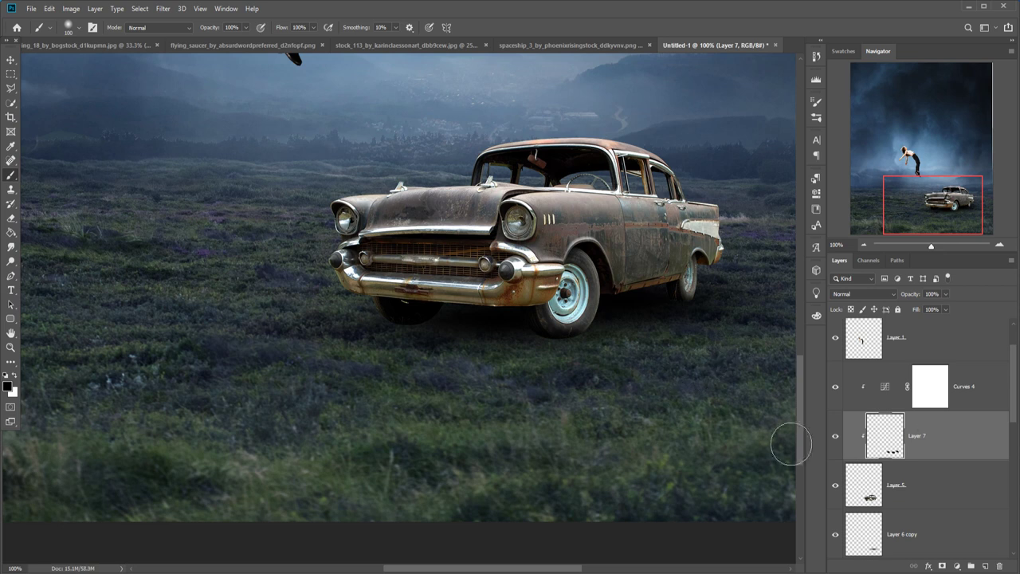
Add a layer mask to car Layer 5 and paint away part of its underside
{"action": "left_click", "coordinate": [927, 495]}
{"action": "left_click", "coordinate": [942, 566]}
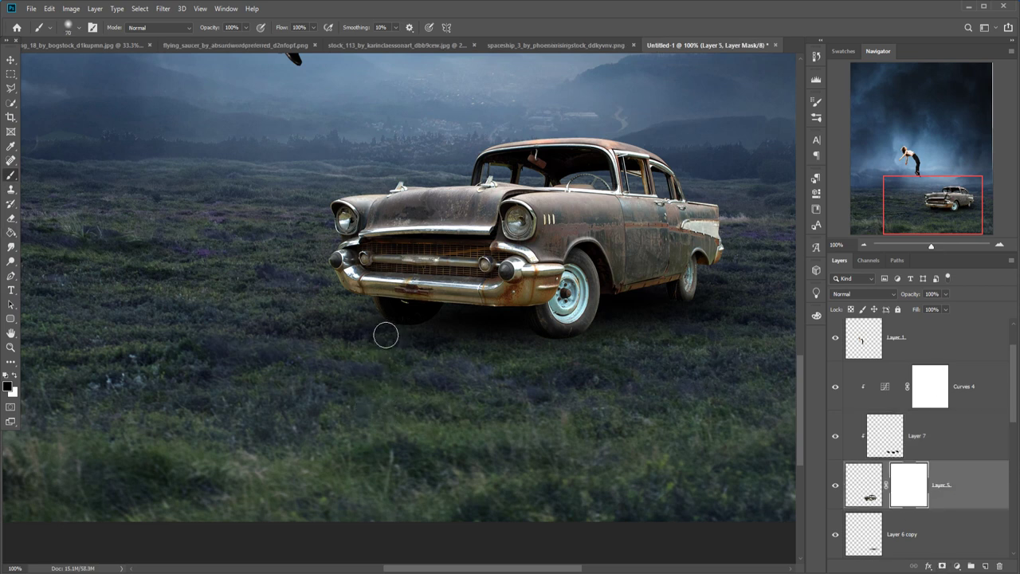
{"action": "mouse_move", "coordinate": [385, 335]}
{"action": "left_mouse_down"}
{"action": "mouse_move", "coordinate": [438, 330]}
{"action": "mouse_move", "coordinate": [401, 337]}
{"action": "mouse_move", "coordinate": [467, 358]}
{"action": "mouse_move", "coordinate": [585, 348]}
{"action": "mouse_move", "coordinate": [531, 346]}
{"action": "mouse_move", "coordinate": [594, 346]}
{"action": "mouse_move", "coordinate": [690, 313]}
{"action": "left_mouse_up"}
{"action": "key", "text": "bracketleft"}
{"action": "key", "text": "bracketleft"}
{"action": "key", "text": "bracketleft"}
{"action": "key", "text": "bracketleft"}
{"action": "key", "text": "bracketleft"}
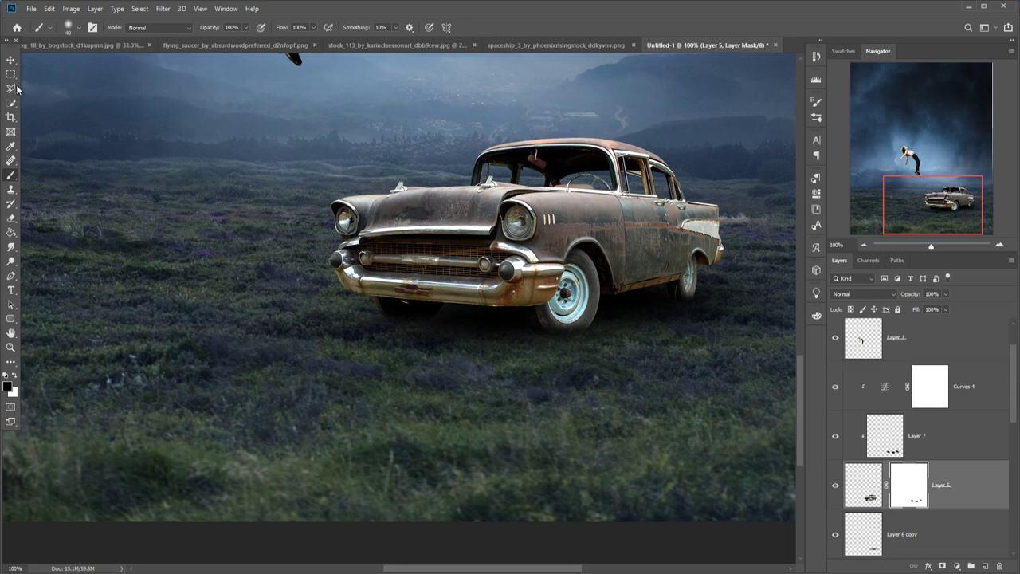
{"action": "left_click", "coordinate": [10, 61]}
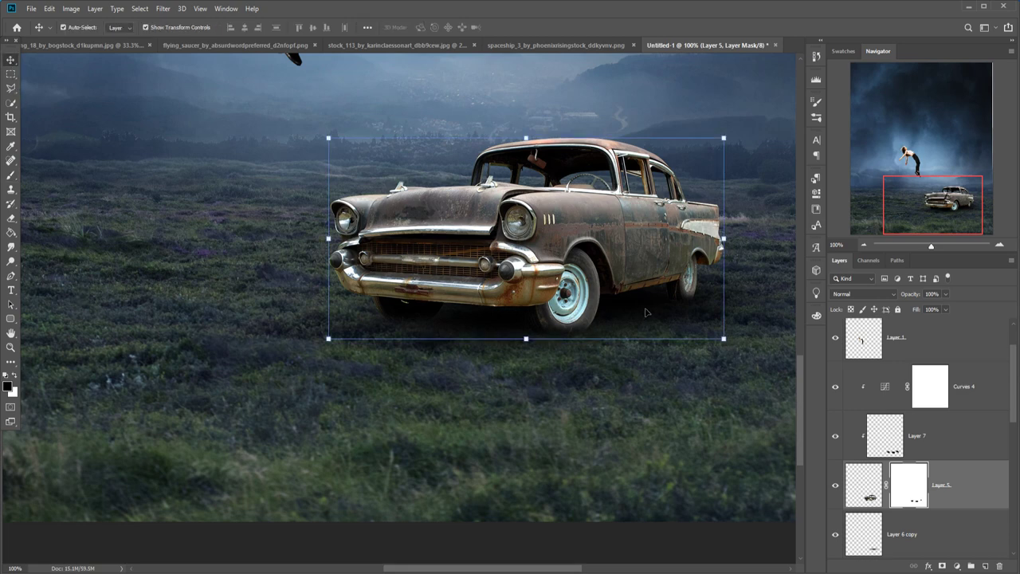
{"action": "key", "text": "ctrl+minus"}
{"action": "key", "text": "ctrl+minus"}
{"action": "key", "text": "ctrl+minus"}
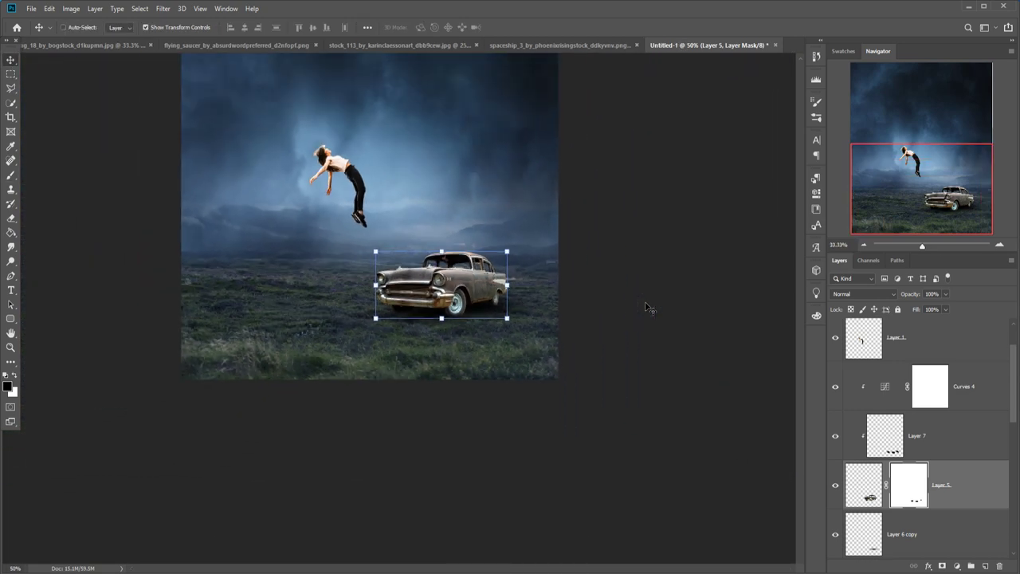
Place the spaceship_3 saucer as Layer 8 at the top of the stack, high in the sky
{"action": "left_click", "coordinate": [544, 45]}
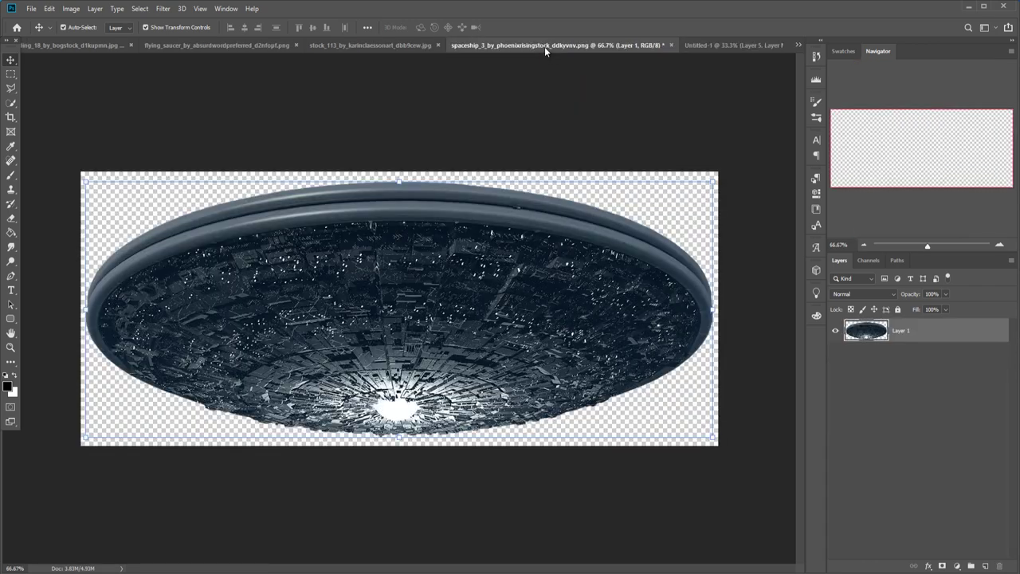
{"action": "left_click_drag", "start_coordinate": [544, 46], "coordinate": [543, 68]}
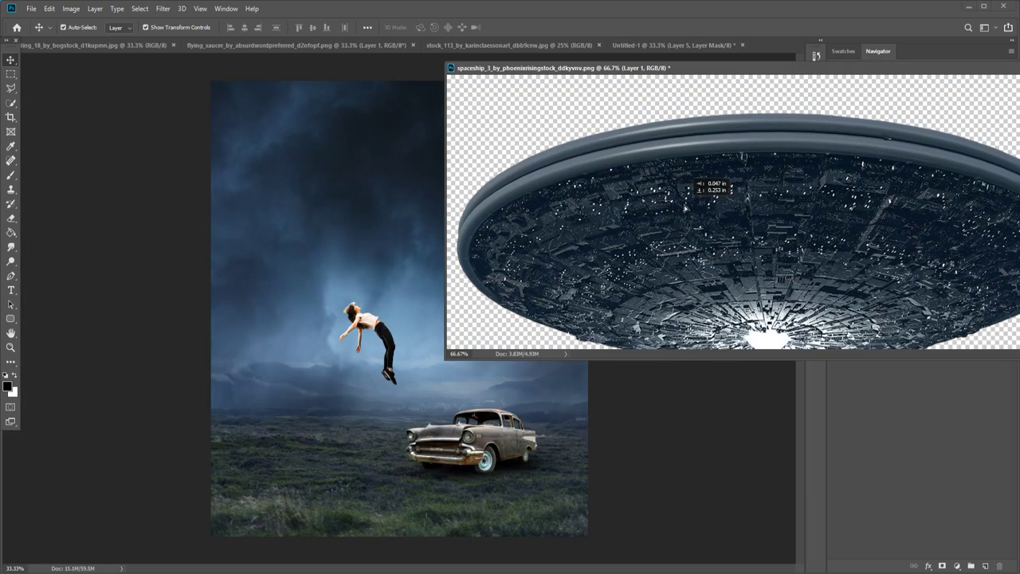
{"action": "left_click_drag", "start_coordinate": [377, 158], "coordinate": [405, 163]}
{"action": "left_click_drag", "start_coordinate": [996, 72], "coordinate": [631, 186]}
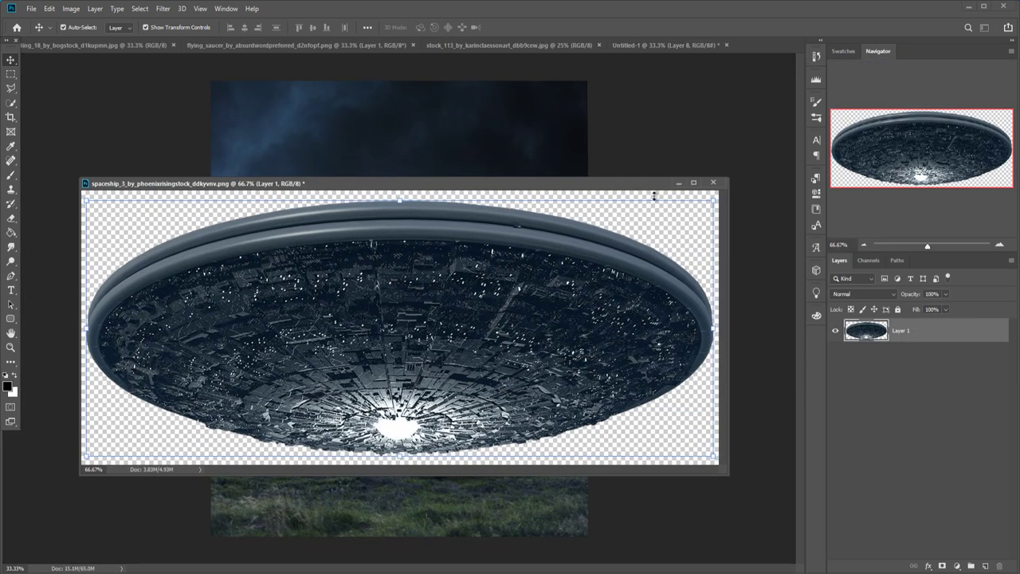
{"action": "left_click", "coordinate": [653, 183]}
{"action": "left_click_drag", "start_coordinate": [929, 518], "coordinate": [927, 320]}
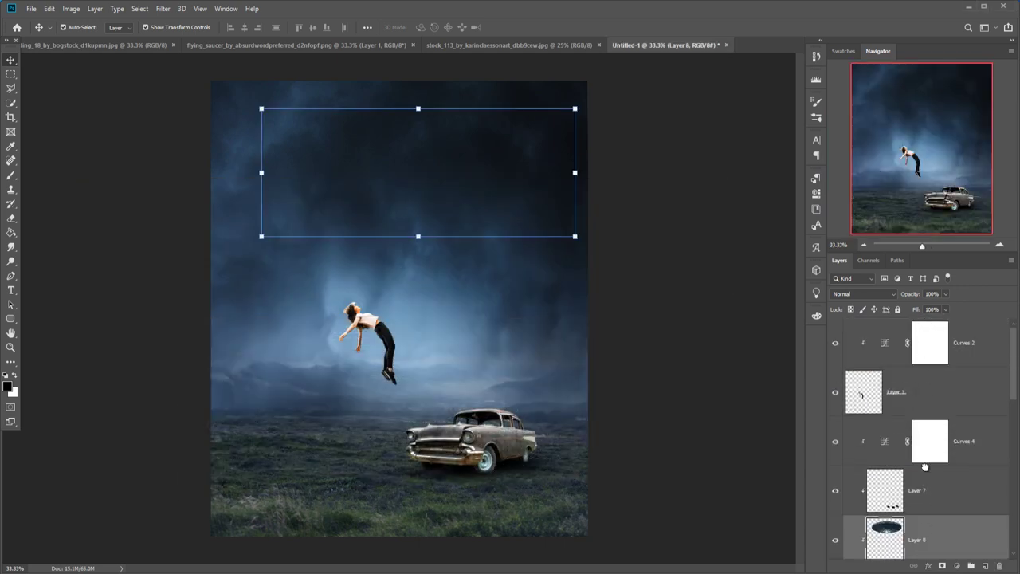
{"action": "left_click_drag", "start_coordinate": [924, 466], "coordinate": [924, 320]}
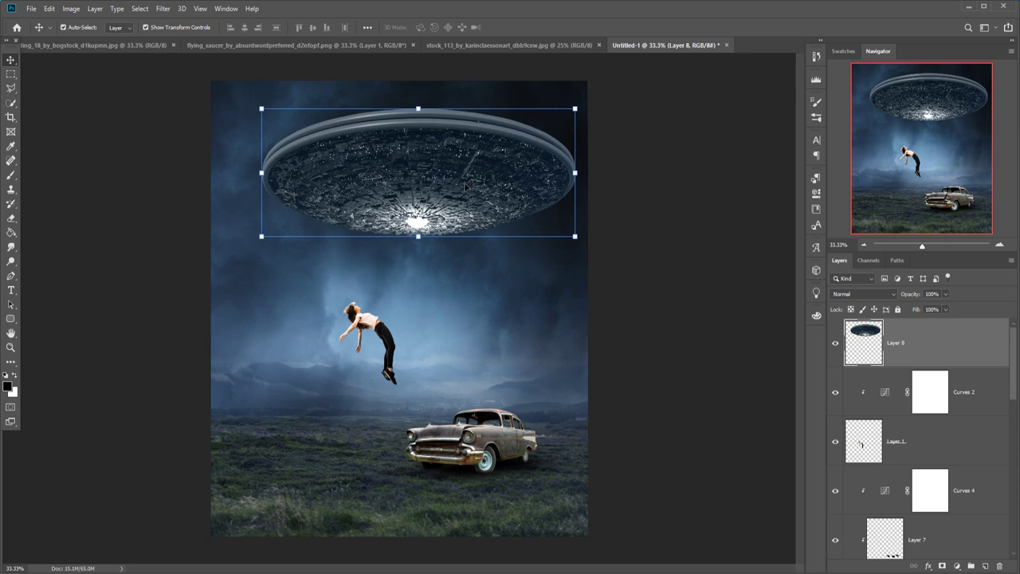
{"action": "left_click_drag", "start_coordinate": [459, 187], "coordinate": [433, 171]}
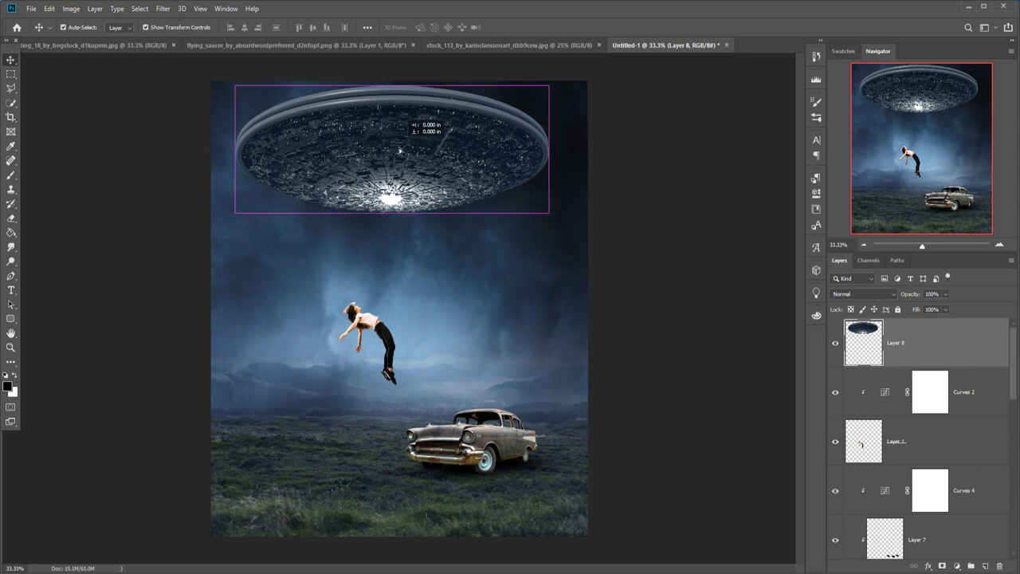
{"action": "left_click_drag", "start_coordinate": [433, 129], "coordinate": [433, 141]}
Scale the floating woman to about 89% and shift her slightly down and right
{"action": "left_click", "coordinate": [368, 339]}
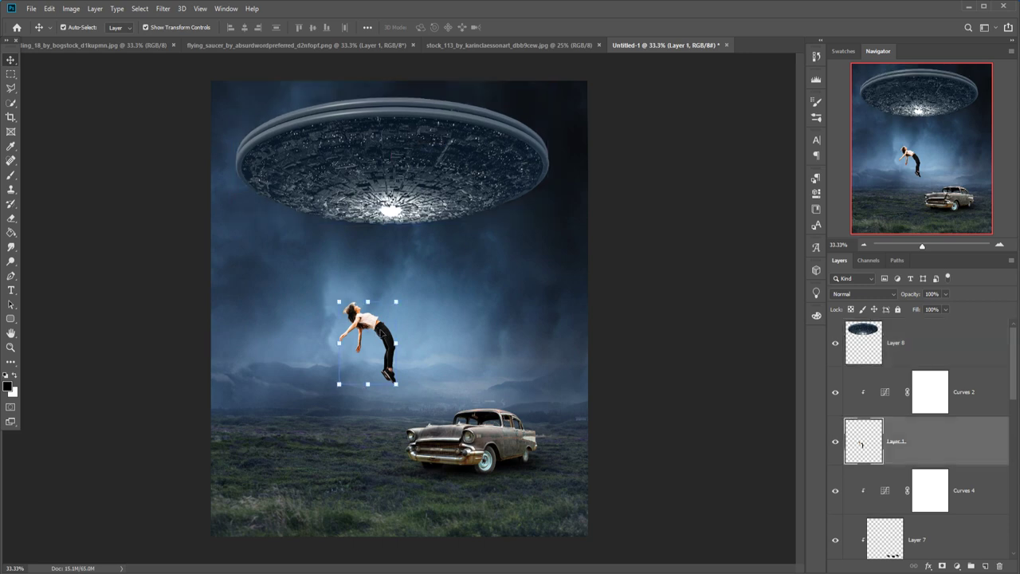
{"action": "left_click_drag", "start_coordinate": [396, 303], "coordinate": [389, 311]}
{"action": "left_click_drag", "start_coordinate": [376, 348], "coordinate": [390, 355]}
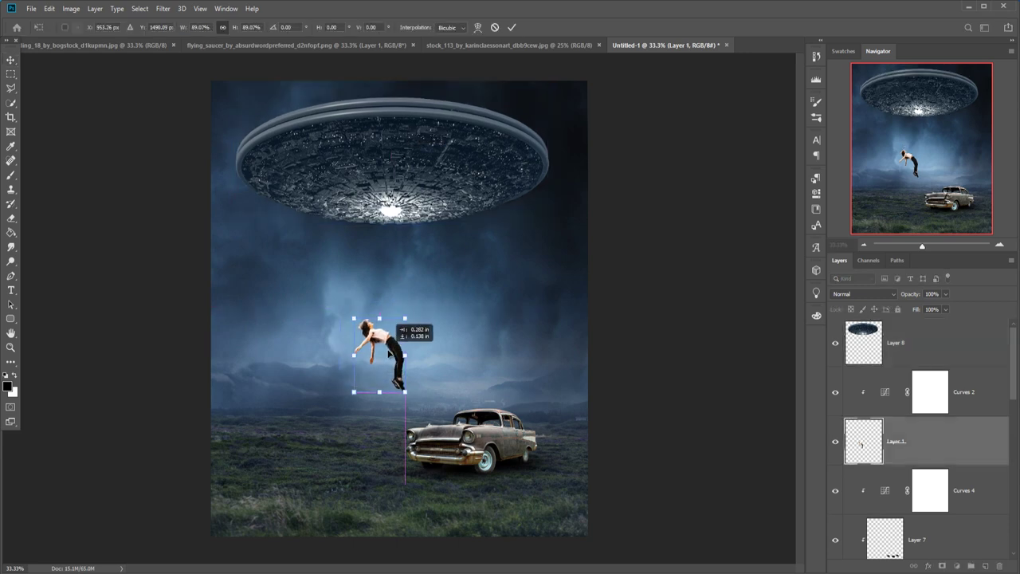
{"action": "left_click", "coordinate": [511, 27]}
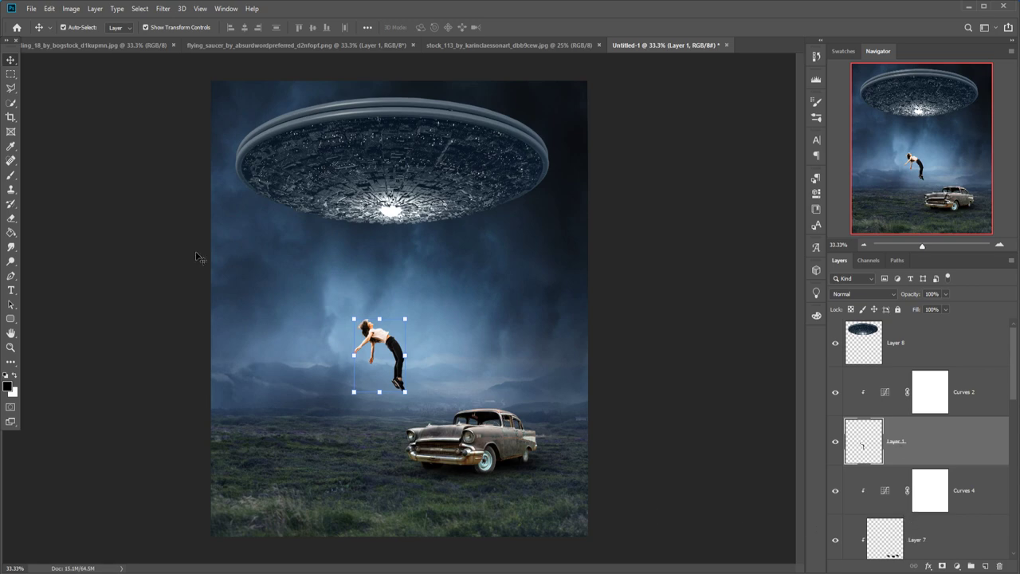
{"action": "left_click", "coordinate": [289, 44]}
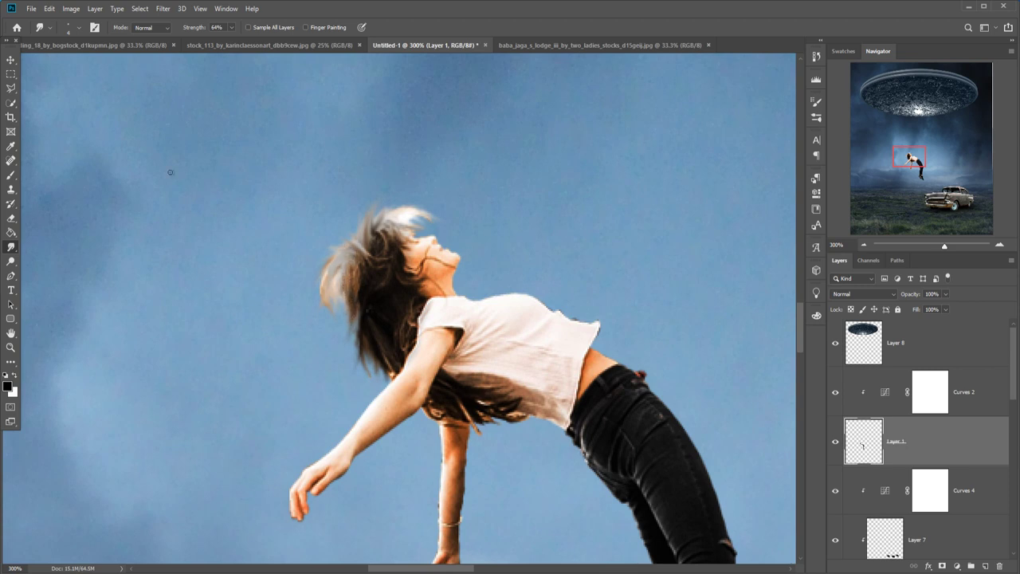
Fit the composite on screen, select Layer 8, then switch to the baba_jaga_s_lodge document
{"action": "left_click", "coordinate": [11, 60]}
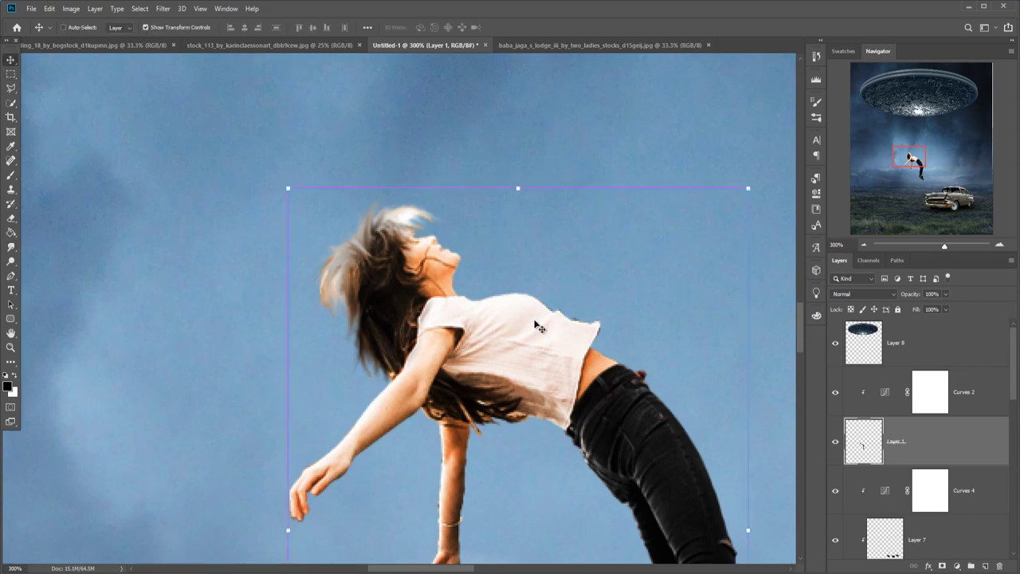
{"action": "key", "text": "ctrl+0"}
{"action": "left_click", "coordinate": [932, 344]}
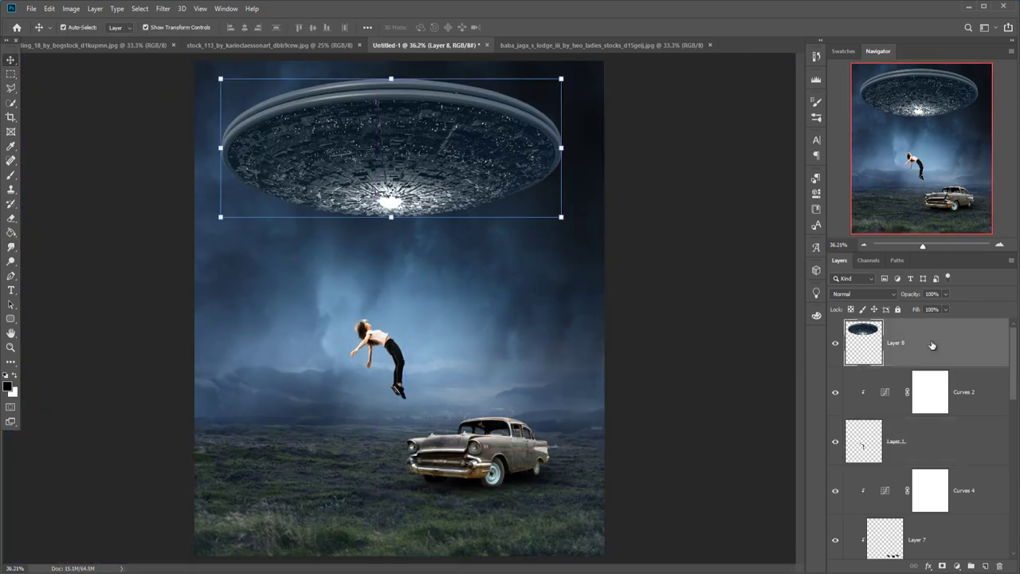
{"action": "left_click", "coordinate": [521, 46]}
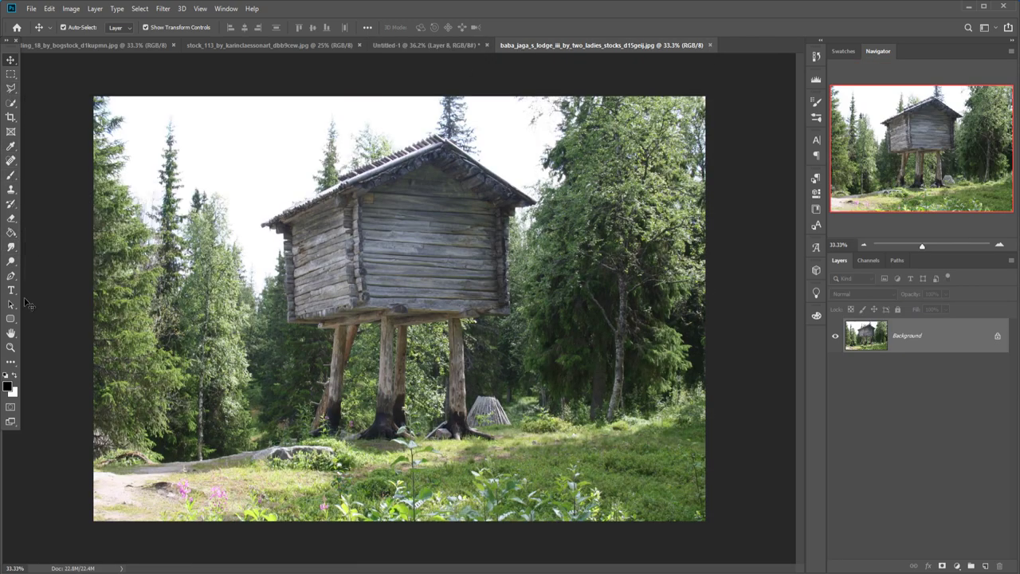
Trace the stilted hut's outline with the Pen tool, scrolling around the photo
{"action": "left_click", "coordinate": [11, 275]}
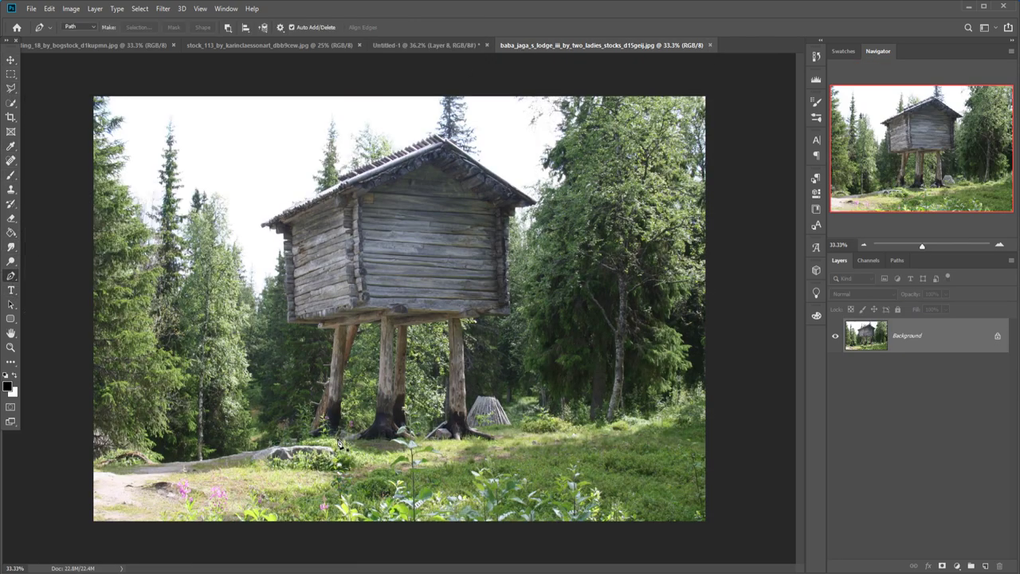
{"action": "scroll", "coordinate": [338, 443], "scroll_direction": "up", "scroll_amount": 1}
{"action": "scroll", "coordinate": [339, 443], "scroll_direction": "up", "scroll_amount": 1}
{"action": "scroll", "coordinate": [382, 398], "scroll_direction": "up", "scroll_amount": 1}
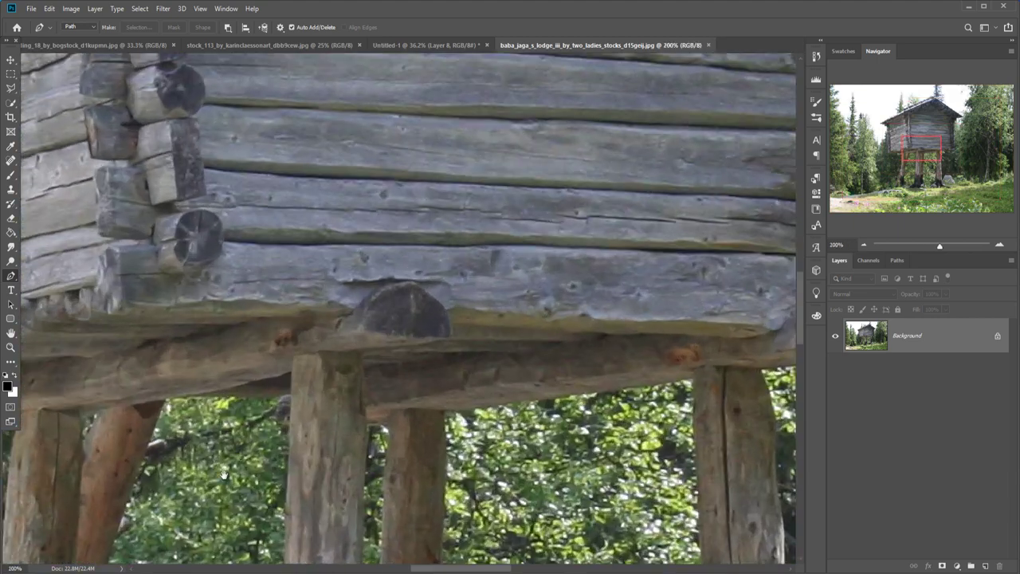
{"action": "scroll", "coordinate": [426, 351], "scroll_direction": "up", "scroll_amount": 1}
{"action": "scroll", "coordinate": [426, 350], "scroll_direction": "down", "scroll_amount": 5}
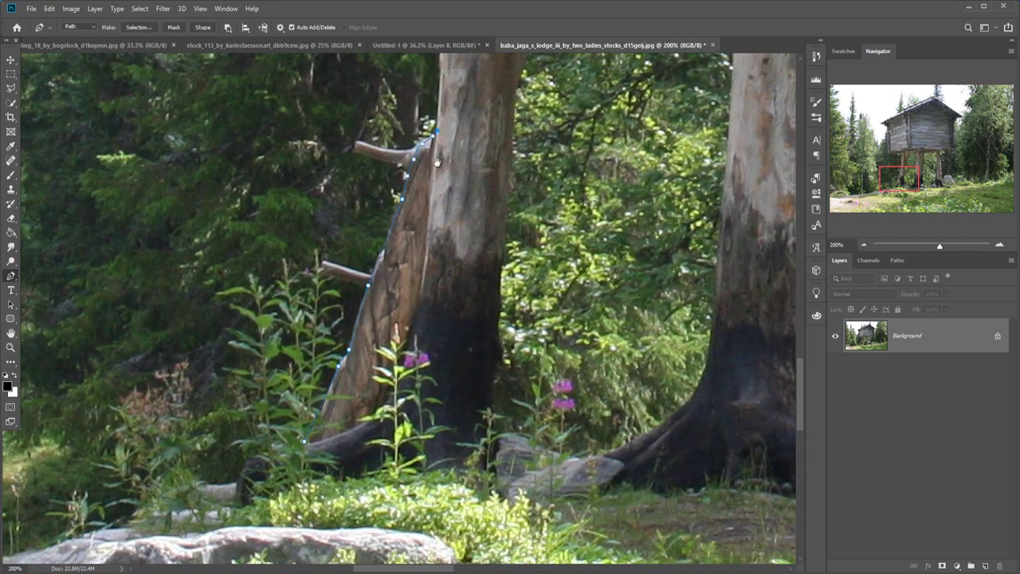
{"action": "scroll", "coordinate": [307, 446], "scroll_direction": "up", "scroll_amount": 10}
{"action": "scroll", "coordinate": [162, 255], "scroll_direction": "up", "scroll_amount": 10}
{"action": "scroll", "coordinate": [161, 255], "scroll_direction": "up", "scroll_amount": 5}
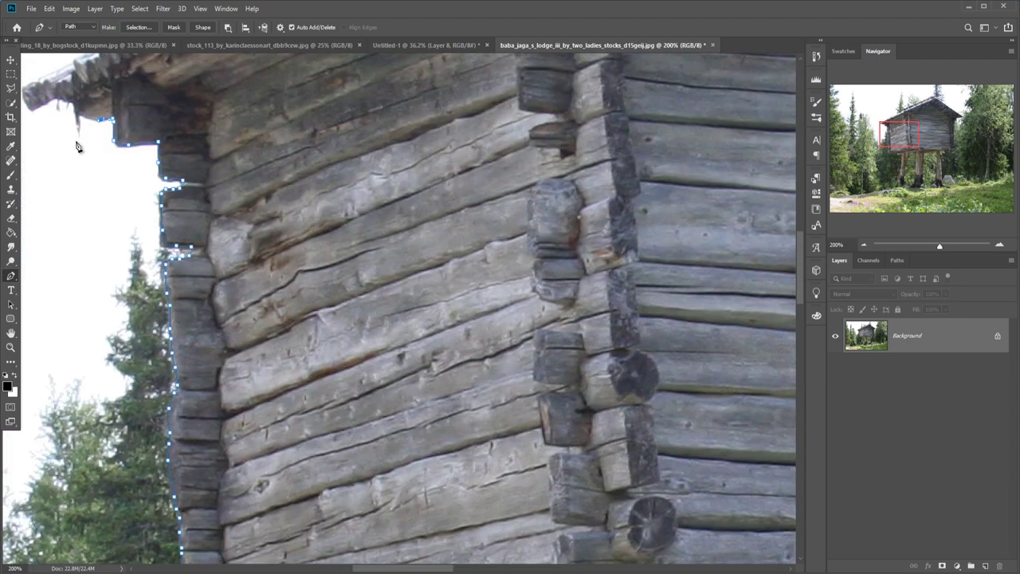
{"action": "scroll", "coordinate": [223, 227], "scroll_direction": "up", "scroll_amount": 5}
{"action": "scroll", "coordinate": [285, 199], "scroll_direction": "up", "scroll_amount": 5}
{"action": "scroll", "coordinate": [285, 199], "scroll_direction": "right", "scroll_amount": 3}
{"action": "scroll", "coordinate": [478, 88], "scroll_direction": "up", "scroll_amount": 5}
{"action": "scroll", "coordinate": [478, 88], "scroll_direction": "right", "scroll_amount": 5}
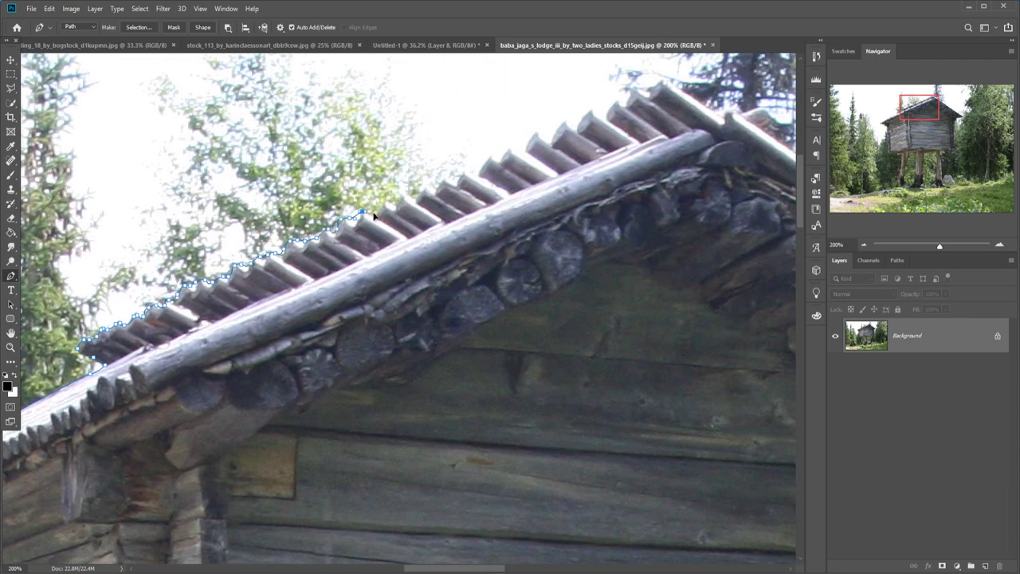
{"action": "scroll", "coordinate": [619, 128], "scroll_direction": "right", "scroll_amount": 5}
{"action": "scroll", "coordinate": [478, 160], "scroll_direction": "down", "scroll_amount": 5}
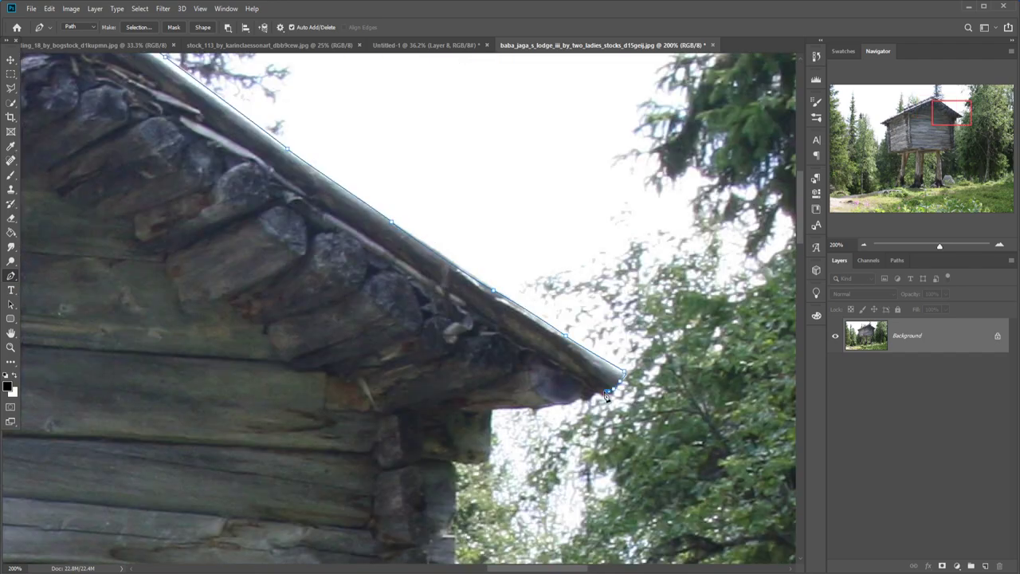
{"action": "scroll", "coordinate": [398, 191], "scroll_direction": "down", "scroll_amount": 5}
{"action": "scroll", "coordinate": [353, 211], "scroll_direction": "down", "scroll_amount": 5}
{"action": "scroll", "coordinate": [354, 212], "scroll_direction": "down", "scroll_amount": 5}
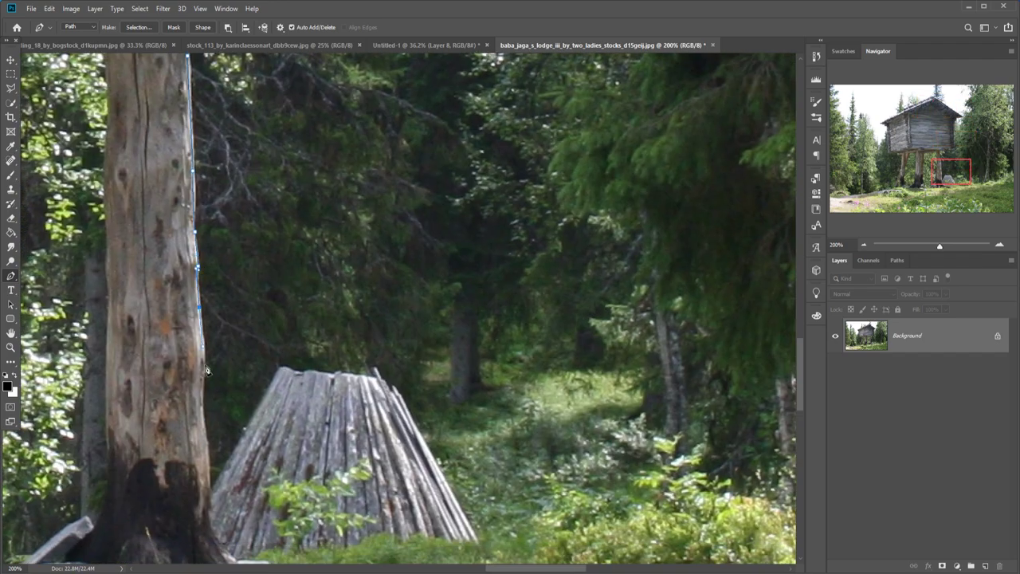
{"action": "scroll", "coordinate": [354, 211], "scroll_direction": "down", "scroll_amount": 5}
{"action": "scroll", "coordinate": [460, 310], "scroll_direction": "up", "scroll_amount": 5}
{"action": "scroll", "coordinate": [459, 311], "scroll_direction": "left", "scroll_amount": 5}
{"action": "scroll", "coordinate": [460, 311], "scroll_direction": "down", "scroll_amount": 5}
{"action": "scroll", "coordinate": [460, 311], "scroll_direction": "down", "scroll_amount": 5}
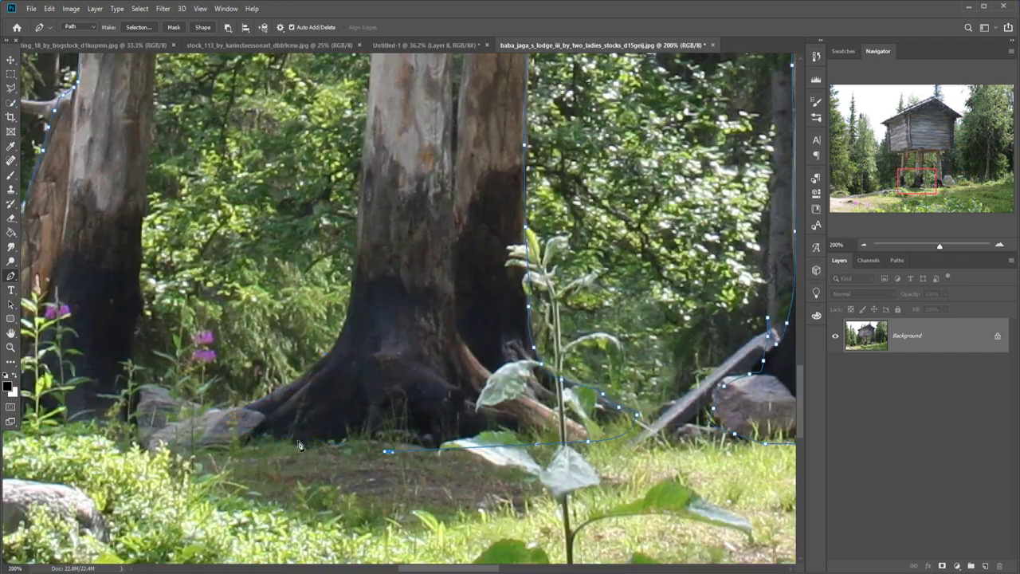
{"action": "scroll", "coordinate": [398, 335], "scroll_direction": "up", "scroll_amount": 10}
{"action": "scroll", "coordinate": [294, 358], "scroll_direction": "down", "scroll_amount": 10}
{"action": "scroll", "coordinate": [294, 359], "scroll_direction": "left", "scroll_amount": 5}
{"action": "scroll", "coordinate": [293, 359], "scroll_direction": "left", "scroll_amount": 5}
Turn the hut path into a selection and refine it from the Select menu
{"action": "right_click", "coordinate": [512, 366]}
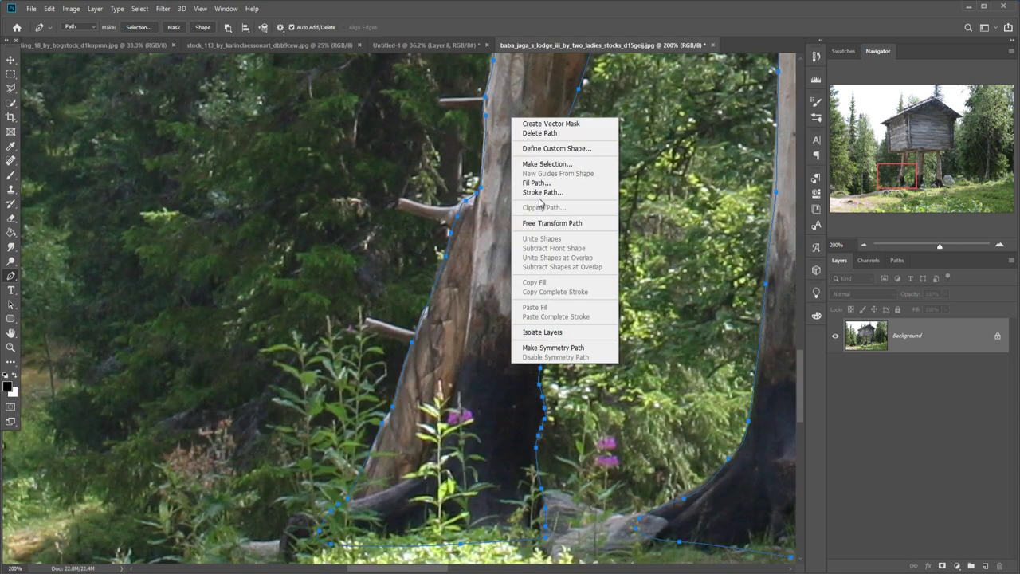
{"action": "left_click", "coordinate": [541, 164]}
{"action": "left_click", "coordinate": [563, 158]}
{"action": "left_click", "coordinate": [139, 8]}
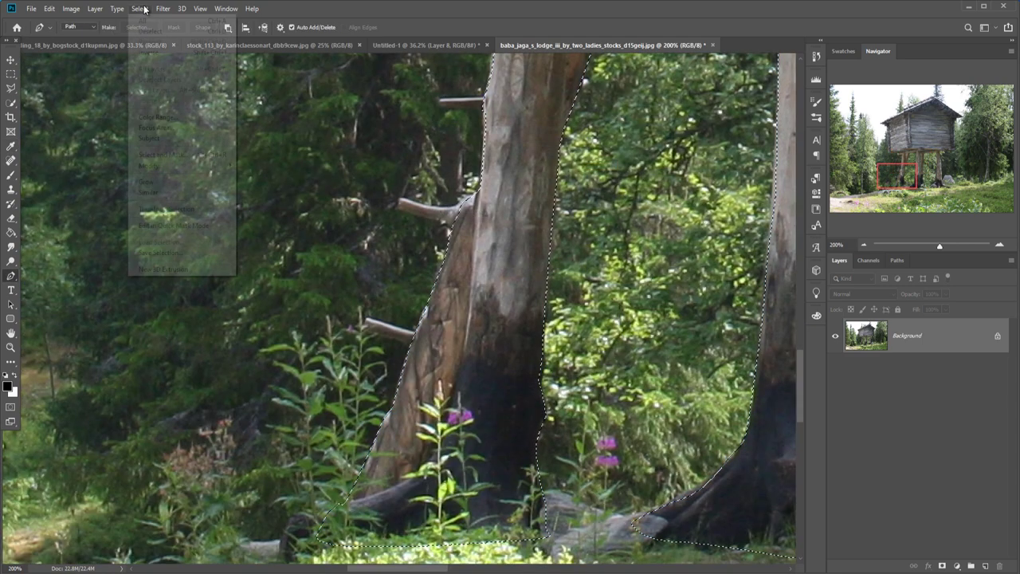
{"action": "left_click", "coordinate": [148, 50]}
Drag the selected hut into the composite as Layer 9
{"action": "key", "text": "v"}
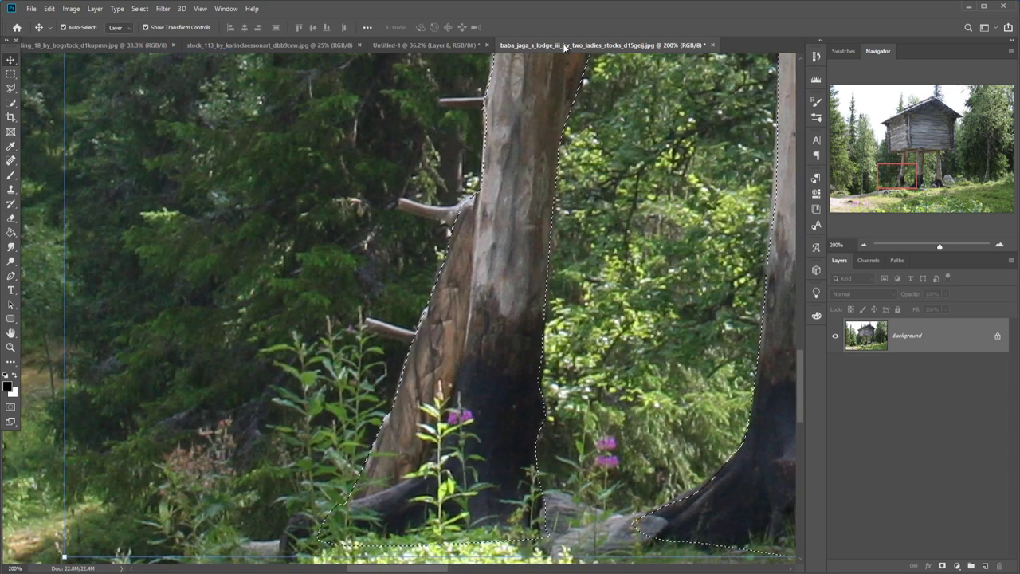
{"action": "left_click_drag", "start_coordinate": [574, 44], "coordinate": [574, 85]}
{"action": "left_click_drag", "start_coordinate": [962, 310], "coordinate": [349, 321]}
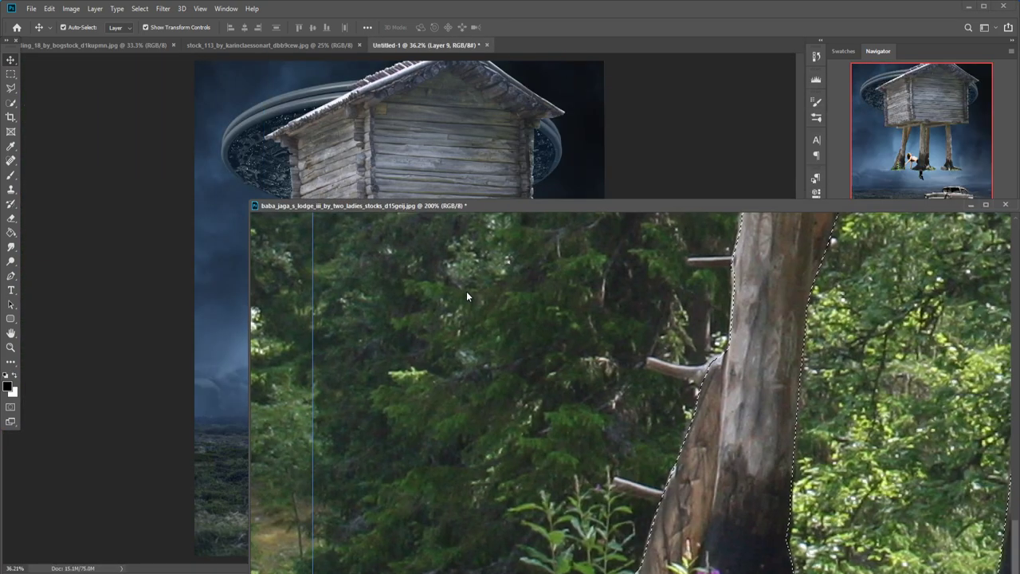
{"action": "left_click_drag", "start_coordinate": [924, 86], "coordinate": [458, 292]}
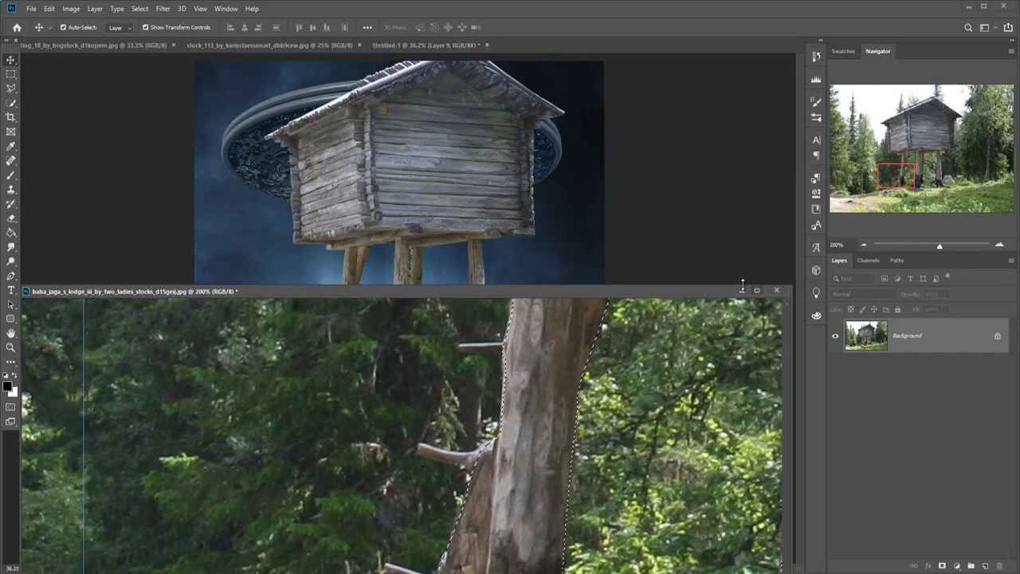
{"action": "left_click", "coordinate": [560, 82]}
Scale the hut to about 32% and set it on the grass at left
{"action": "key", "text": "ctrl+t"}
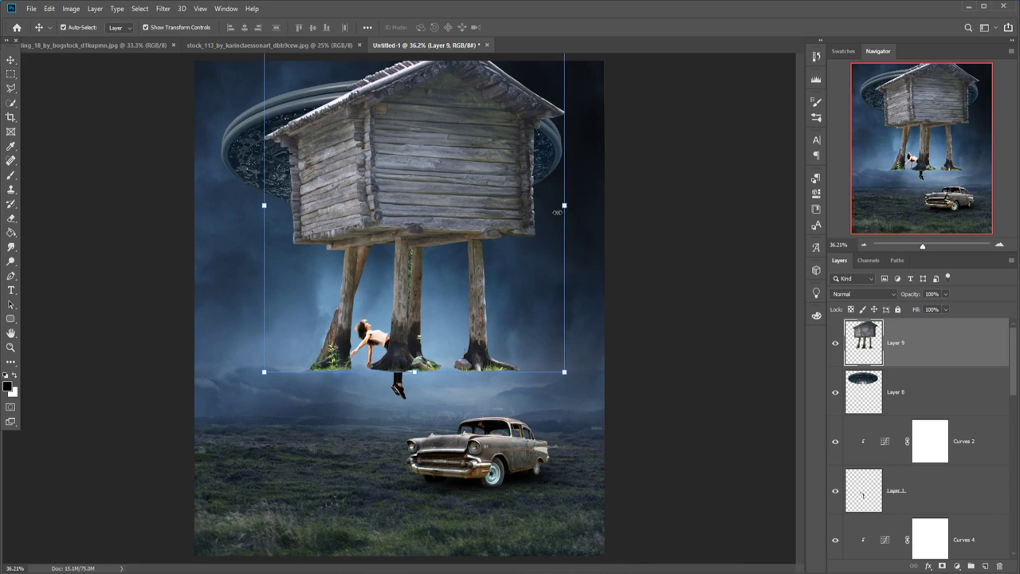
{"action": "mouse_move", "coordinate": [564, 205]}
{"action": "left_mouse_down"}
{"action": "mouse_move", "coordinate": [373, 205]}
{"action": "mouse_move", "coordinate": [284, 393]}
{"action": "mouse_move", "coordinate": [263, 399]}
{"action": "mouse_move", "coordinate": [234, 377]}
{"action": "left_mouse_up"}
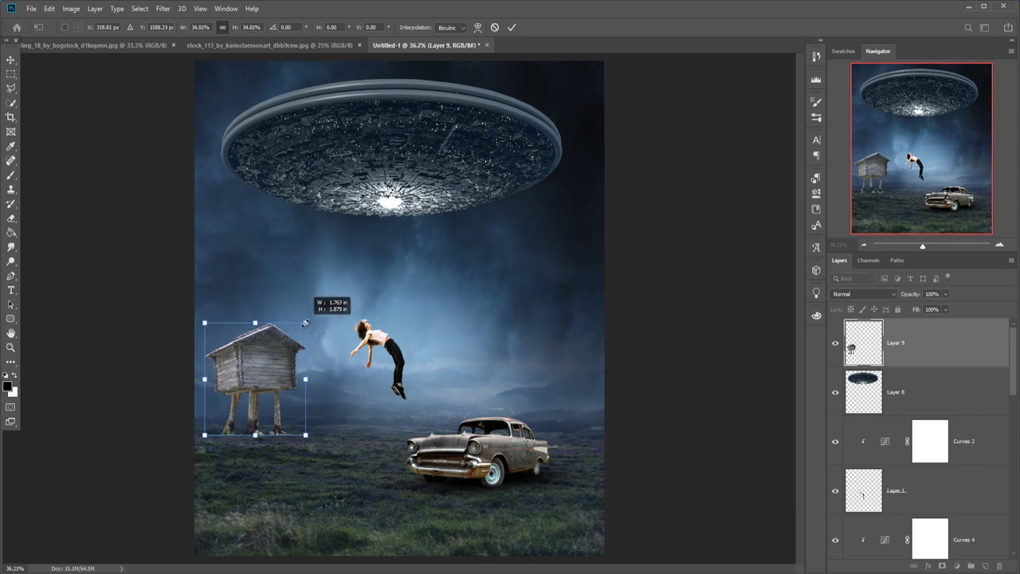
{"action": "left_click_drag", "start_coordinate": [309, 317], "coordinate": [299, 329]}
{"action": "left_click_drag", "start_coordinate": [264, 361], "coordinate": [265, 367]}
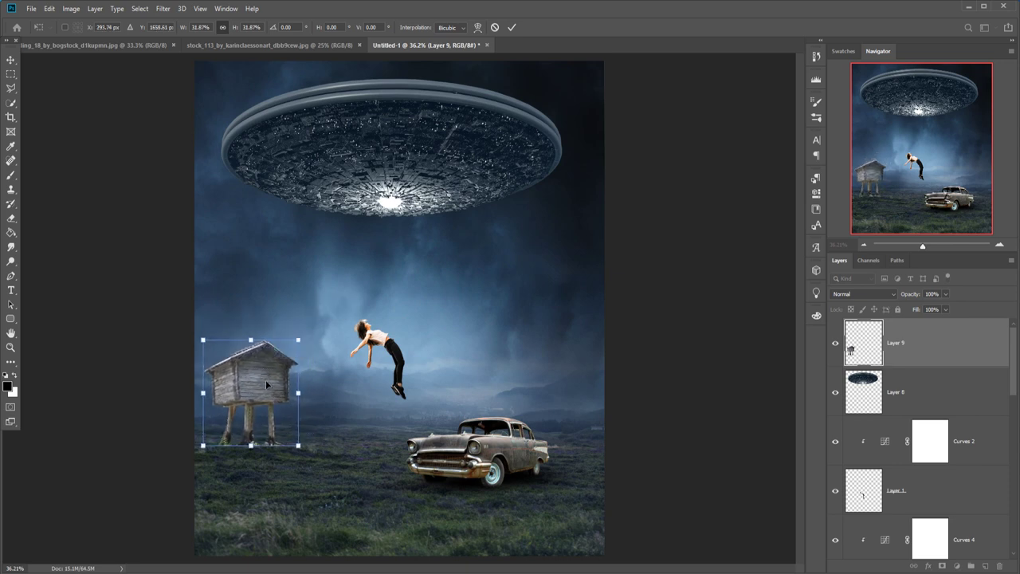
{"action": "left_click_drag", "start_coordinate": [268, 384], "coordinate": [280, 382]}
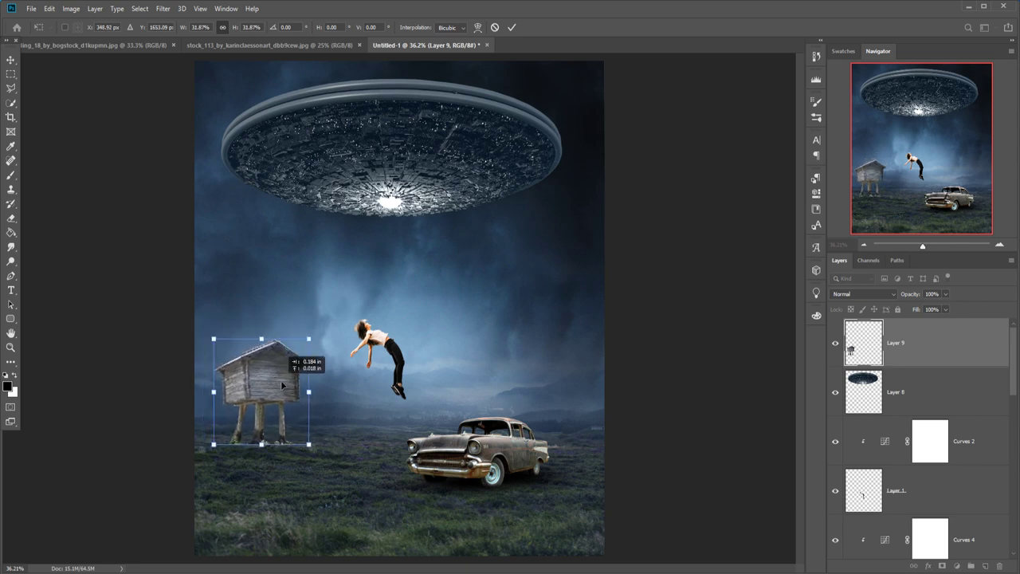
{"action": "left_click", "coordinate": [511, 29]}
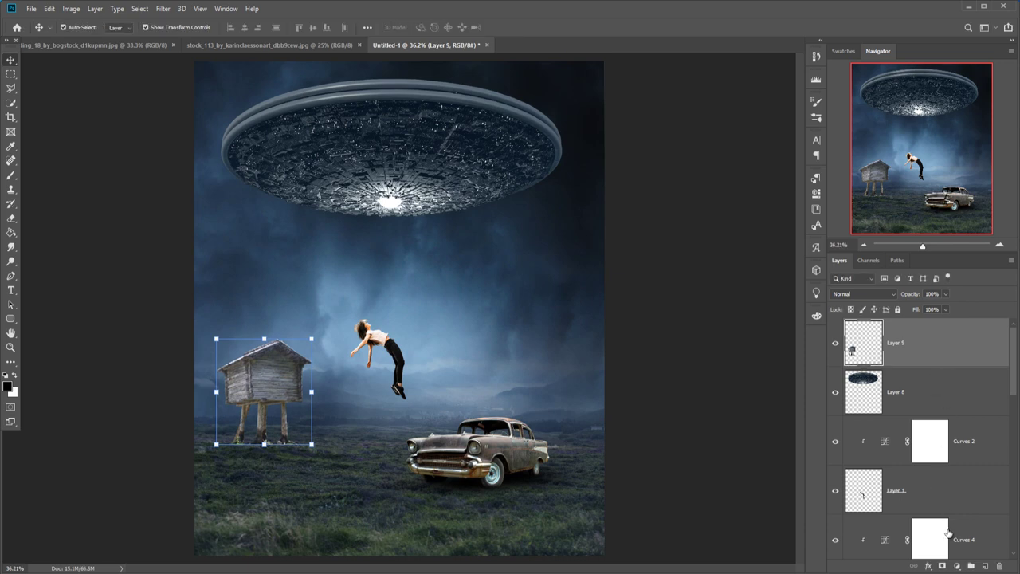
Mask hut Layer 9 and paint out the greenish patch so its stilt feet sink into the grass
{"action": "left_click", "coordinate": [943, 566]}
{"action": "left_click", "coordinate": [10, 177]}
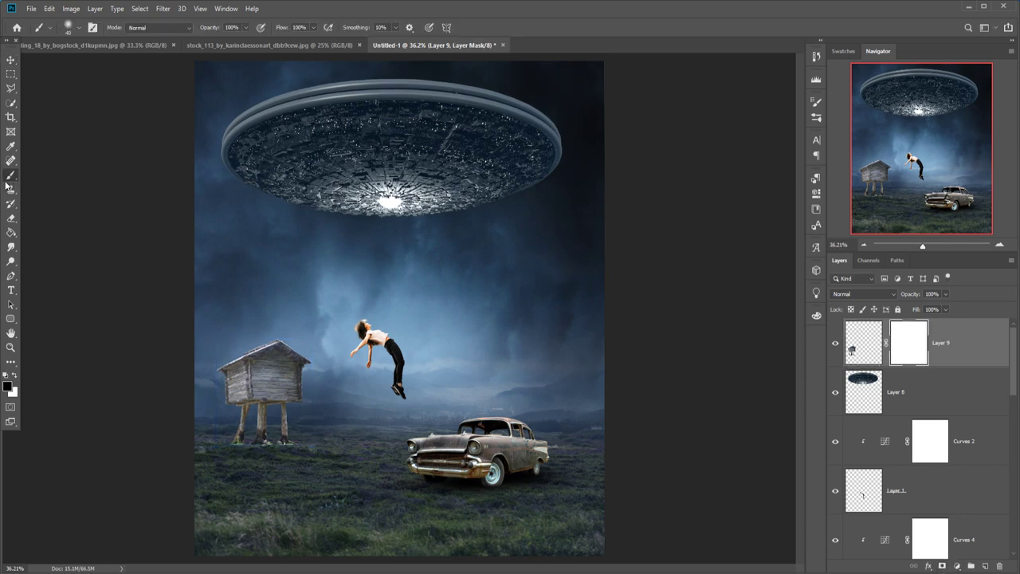
{"action": "key", "text": "ctrl+plus"}
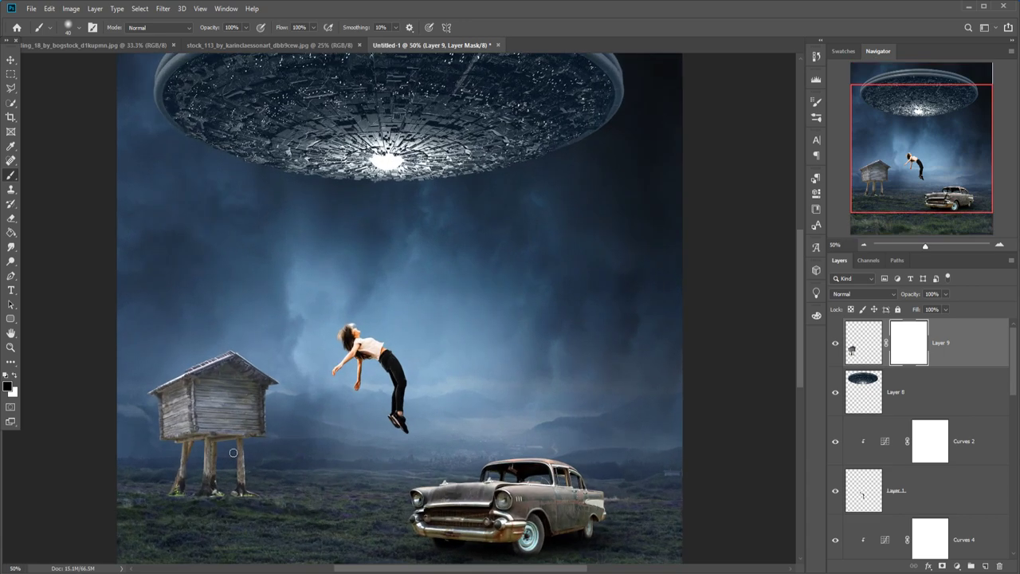
{"action": "left_click_drag", "start_coordinate": [223, 476], "coordinate": [328, 443]}
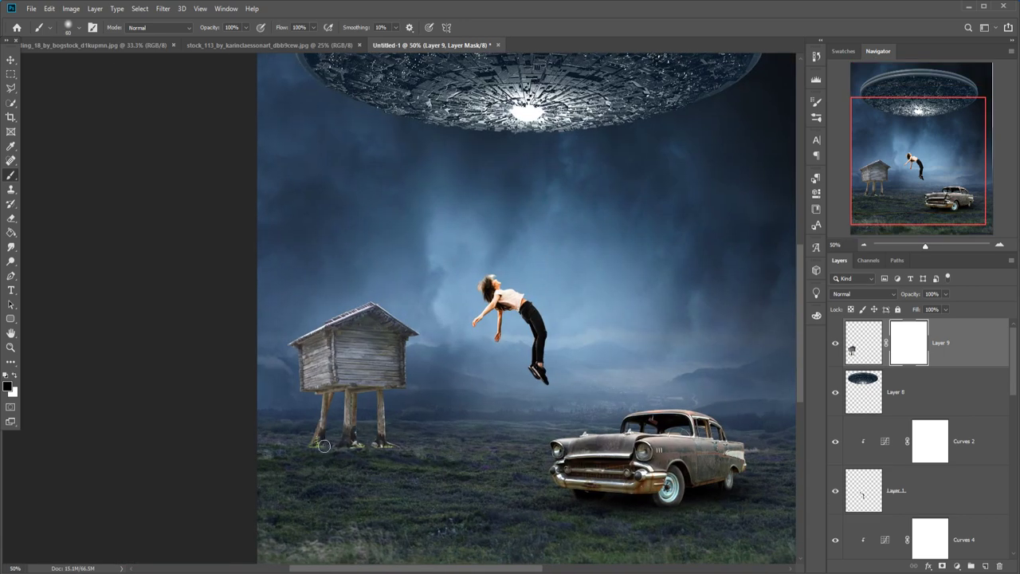
{"action": "key", "text": "bracketright"}
{"action": "key", "text": "bracketright"}
{"action": "key", "text": "bracketright"}
{"action": "mouse_move", "coordinate": [330, 467]}
{"action": "left_mouse_down"}
{"action": "mouse_move", "coordinate": [299, 467]}
{"action": "mouse_move", "coordinate": [310, 455]}
{"action": "mouse_move", "coordinate": [390, 460]}
{"action": "mouse_move", "coordinate": [343, 454]}
{"action": "left_mouse_up"}
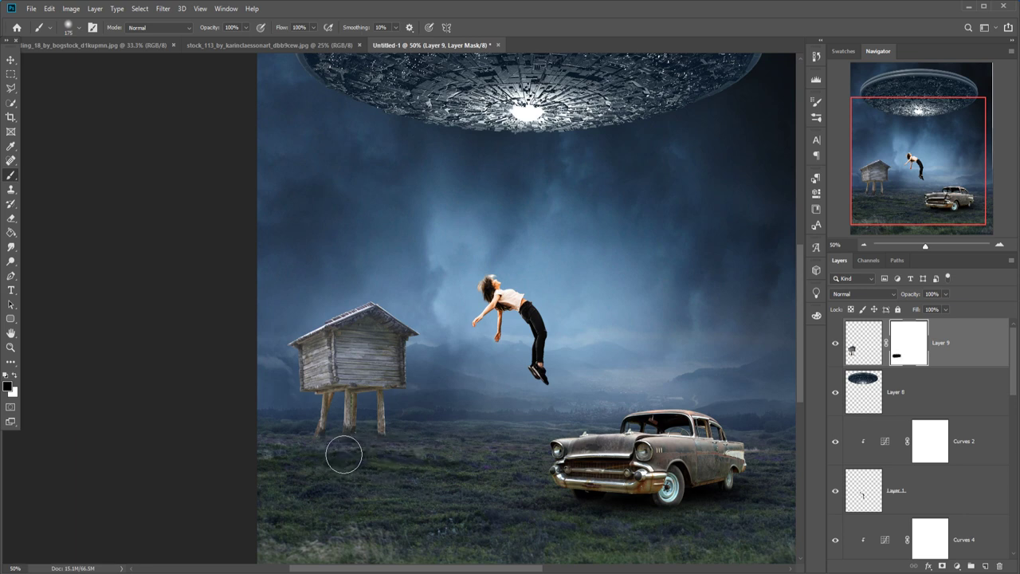
{"action": "key", "text": "bracketleft"}
{"action": "key", "text": "bracketleft"}
{"action": "key", "text": "bracketleft"}
{"action": "mouse_move", "coordinate": [365, 442]}
{"action": "left_mouse_down"}
{"action": "mouse_move", "coordinate": [390, 438]}
{"action": "mouse_move", "coordinate": [316, 447]}
{"action": "left_mouse_up"}
Darken the hut with a clipped Curves 5 adjustment
{"action": "left_click", "coordinate": [10, 60]}
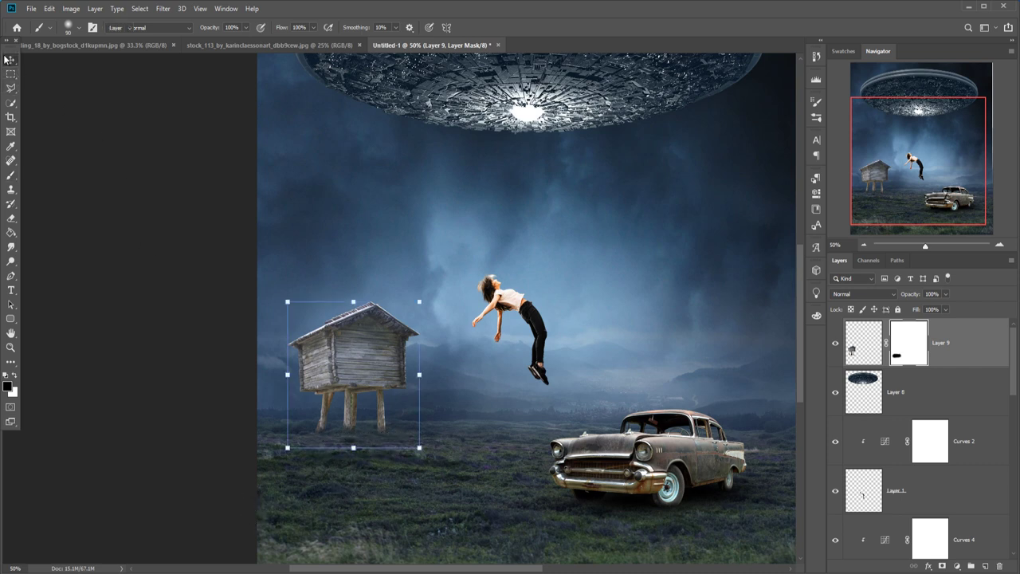
{"action": "left_click", "coordinate": [956, 566]}
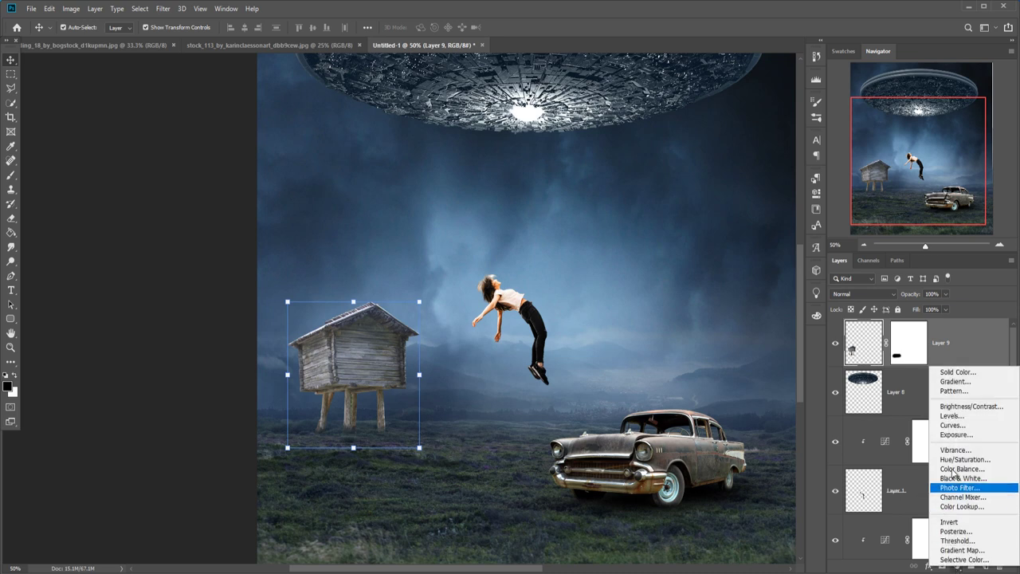
{"action": "left_click", "coordinate": [940, 427]}
{"action": "left_click", "coordinate": [724, 418]}
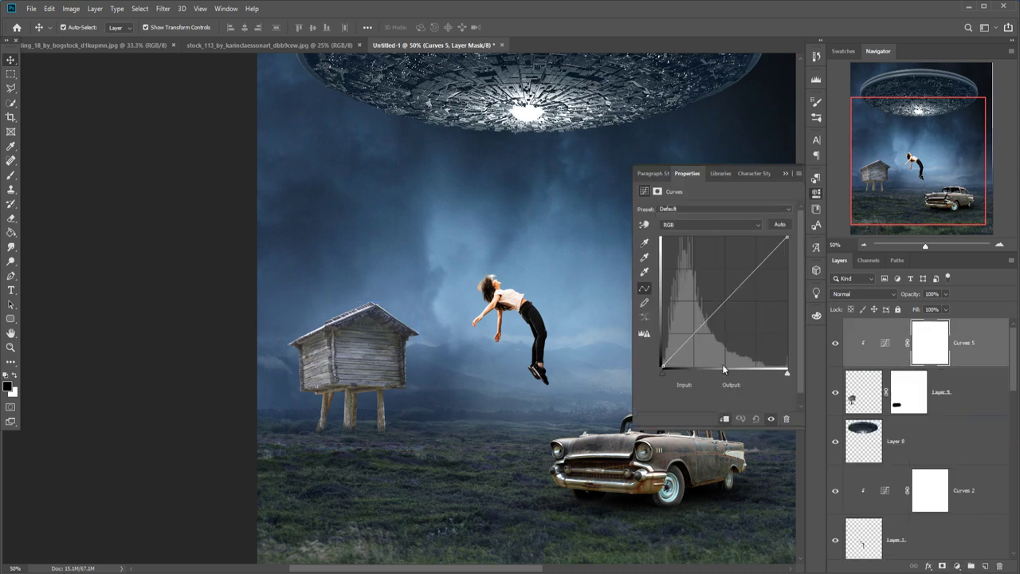
{"action": "left_click_drag", "start_coordinate": [734, 292], "coordinate": [738, 304]}
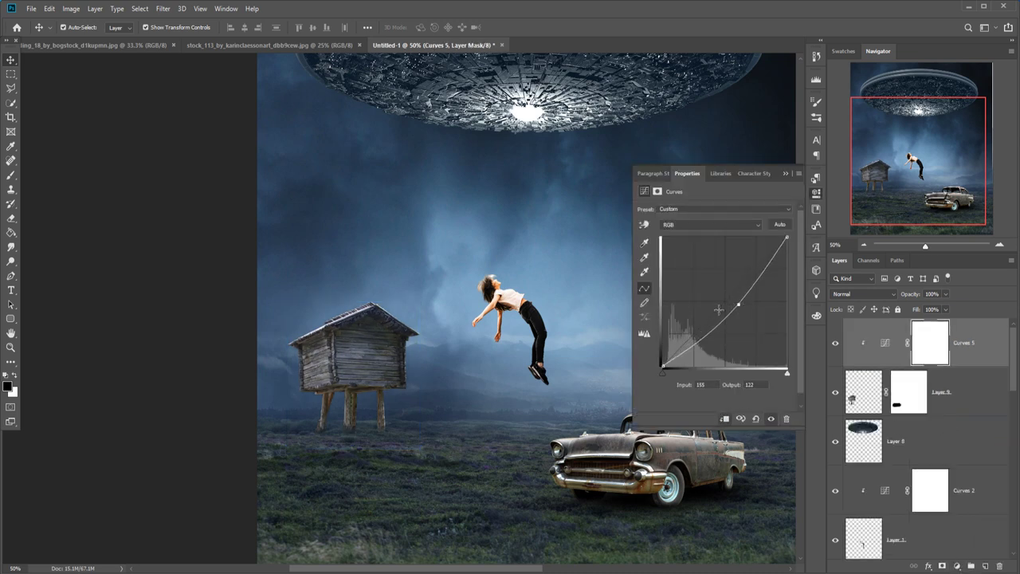
{"action": "left_click", "coordinate": [785, 174]}
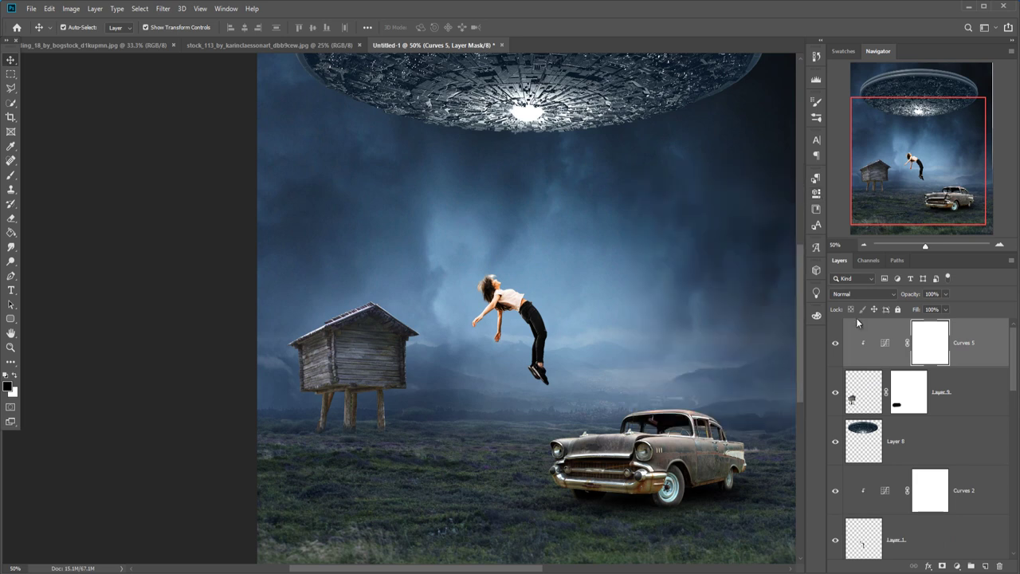
Shrink the hut to about 68% and nudge it slightly right
{"action": "left_click", "coordinate": [942, 393]}
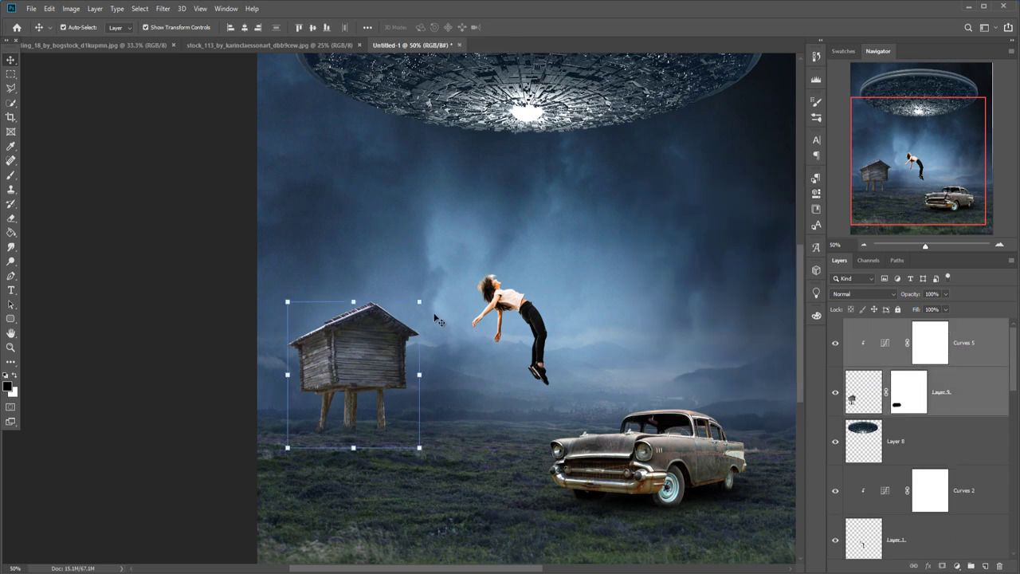
{"action": "left_click_drag", "start_coordinate": [419, 301], "coordinate": [376, 348]}
{"action": "left_click_drag", "start_coordinate": [346, 381], "coordinate": [351, 383]}
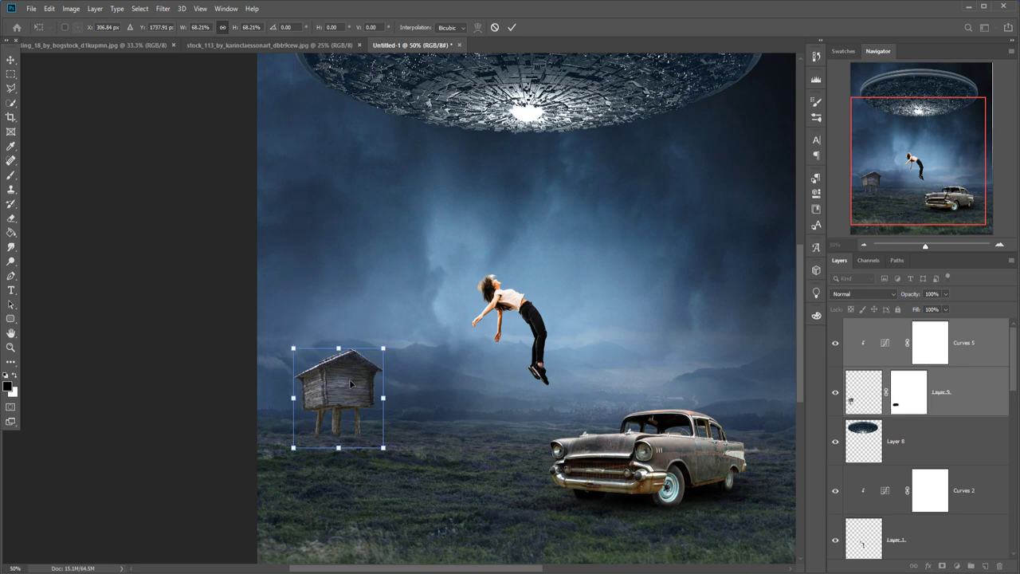
{"action": "left_click", "coordinate": [948, 430]}
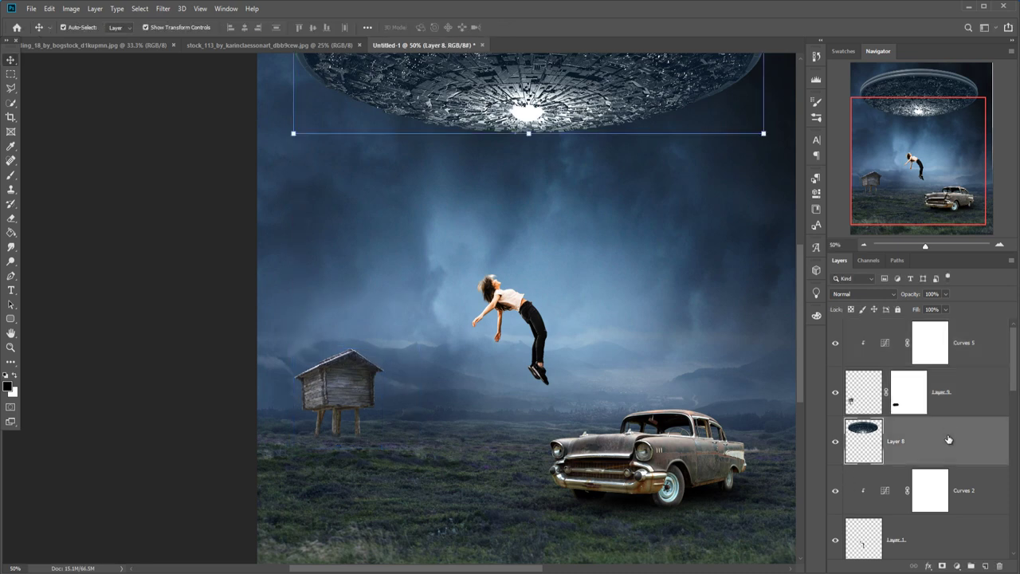
Add a new layer above Layer 8 and squash a dark shadow wide and flat under the hut
{"action": "left_click", "coordinate": [984, 565]}
{"action": "left_click", "coordinate": [11, 176]}
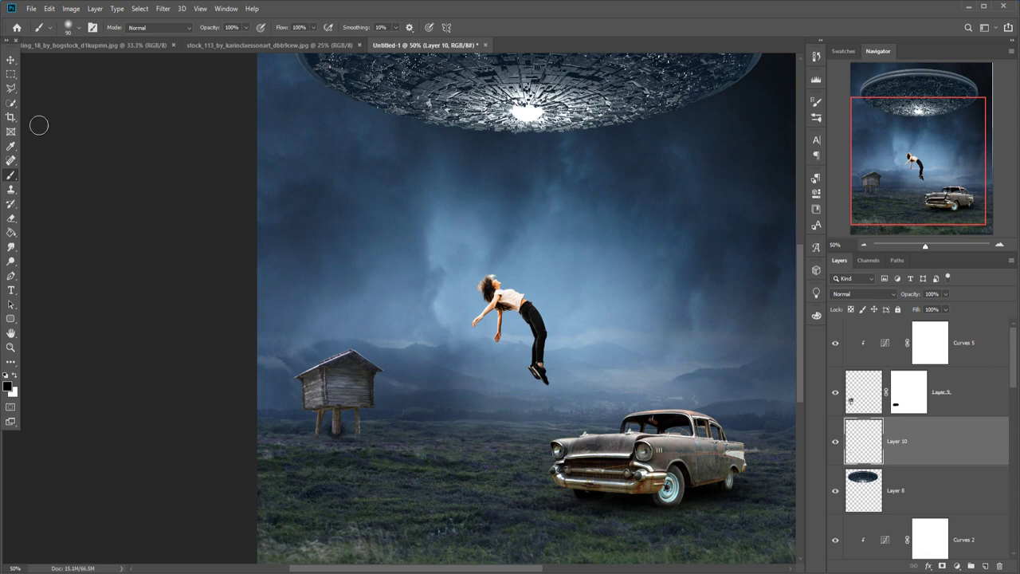
{"action": "left_click", "coordinate": [11, 60]}
{"action": "mouse_move", "coordinate": [355, 430]}
{"action": "left_mouse_down"}
{"action": "mouse_move", "coordinate": [480, 430]}
{"action": "mouse_move", "coordinate": [448, 431]}
{"action": "left_mouse_up"}
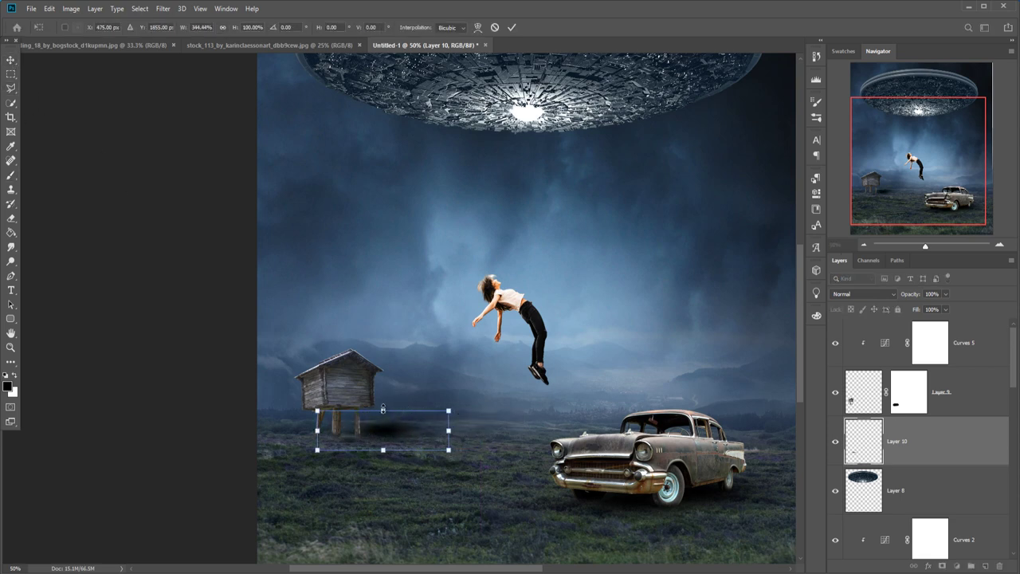
{"action": "mouse_move", "coordinate": [383, 411]}
{"action": "left_mouse_down"}
{"action": "mouse_move", "coordinate": [383, 428]}
{"action": "mouse_move", "coordinate": [344, 436]}
{"action": "mouse_move", "coordinate": [459, 437]}
{"action": "left_mouse_up"}
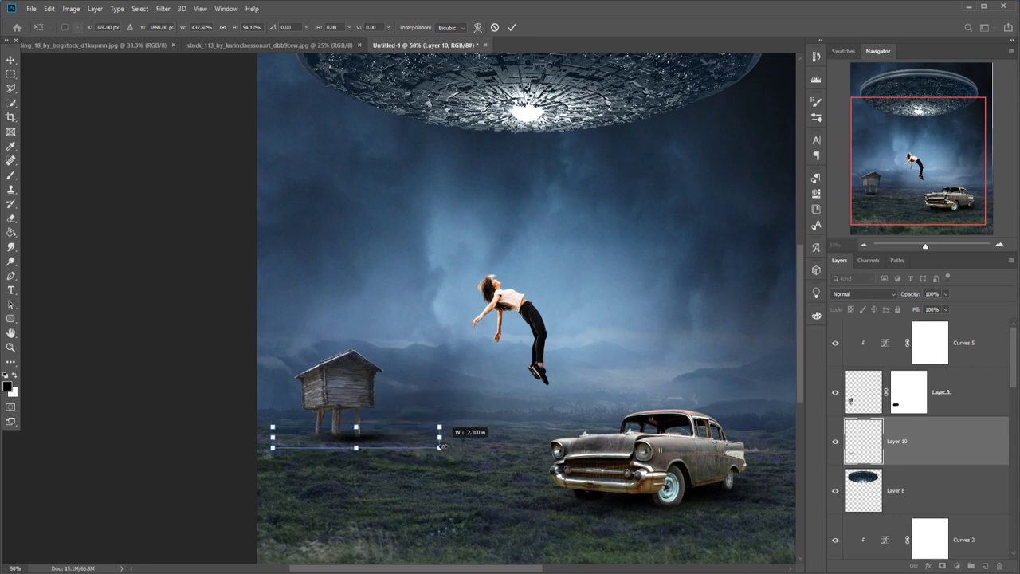
{"action": "left_click_drag", "start_coordinate": [396, 443], "coordinate": [368, 444]}
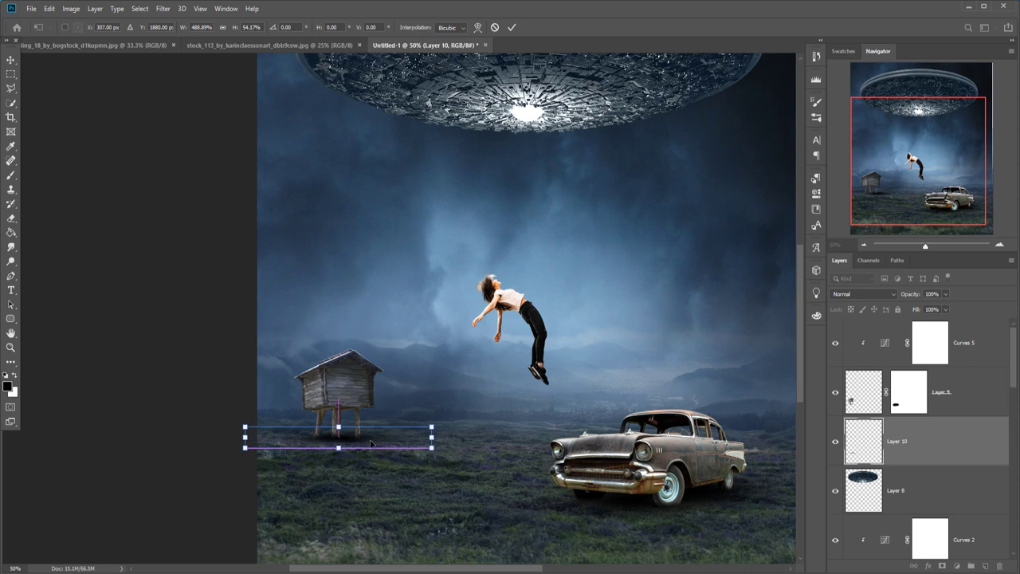
{"action": "left_click_drag", "start_coordinate": [431, 437], "coordinate": [489, 437]}
Settle the shadow beneath the hut legs, then fit the composite on screen and float the lens-flare image
{"action": "left_click_drag", "start_coordinate": [401, 443], "coordinate": [367, 443]}
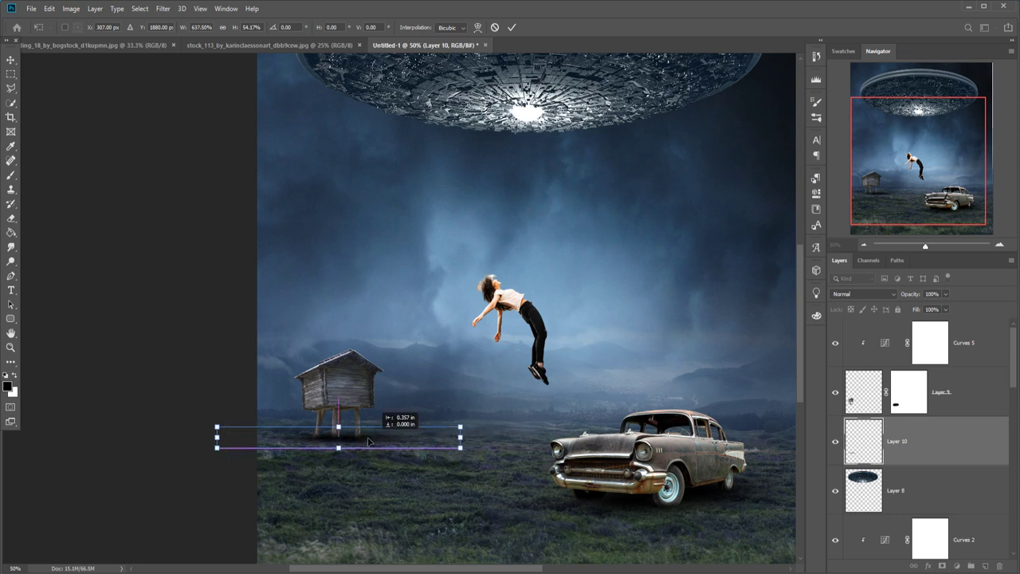
{"action": "left_click", "coordinate": [510, 27]}
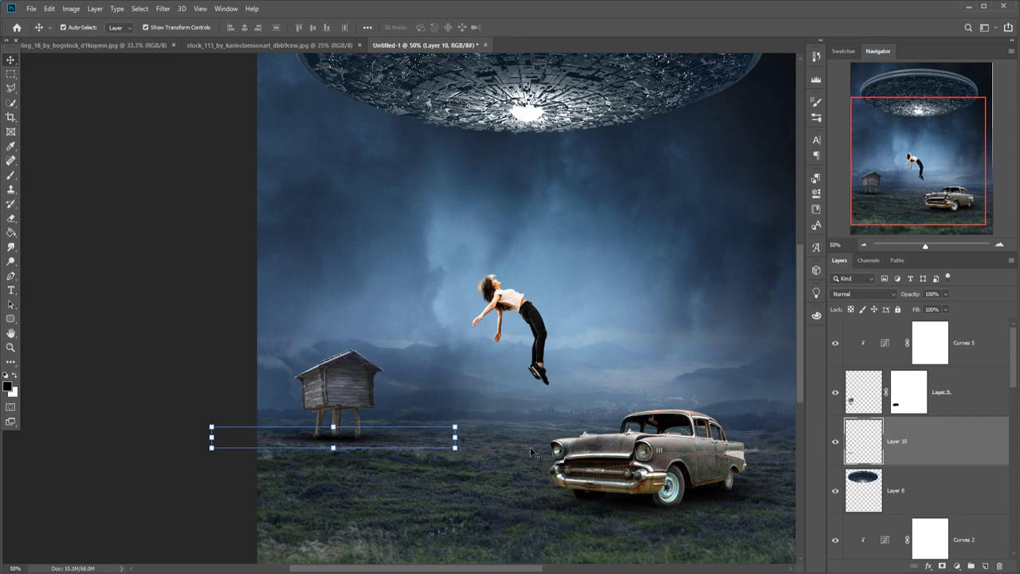
{"action": "key", "text": "ctrl+0"}
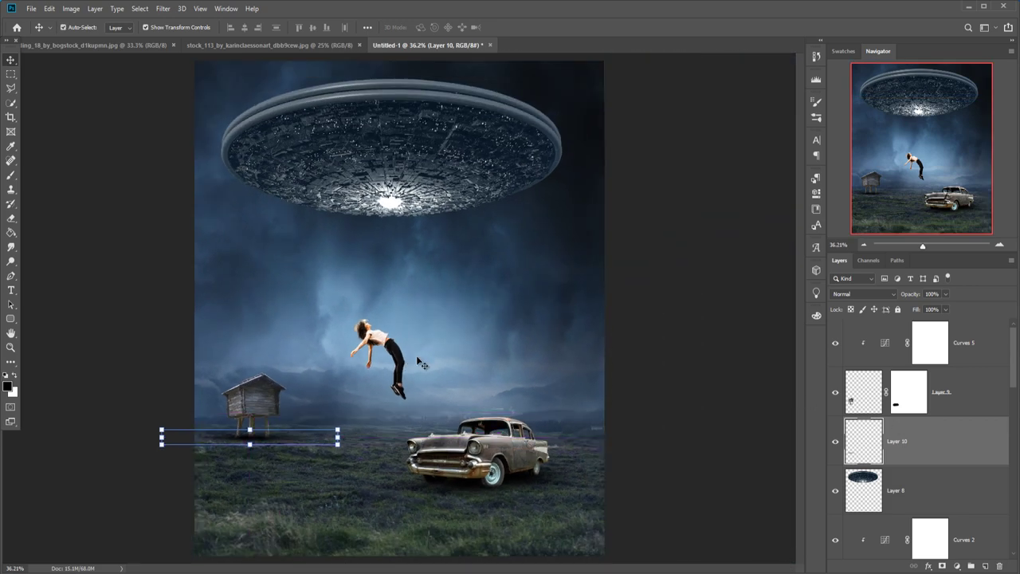
{"action": "mouse_move", "coordinate": [599, 46]}
{"action": "left_mouse_down"}
{"action": "mouse_move", "coordinate": [608, 290]}
{"action": "mouse_move", "coordinate": [392, 478]}
{"action": "left_mouse_up"}
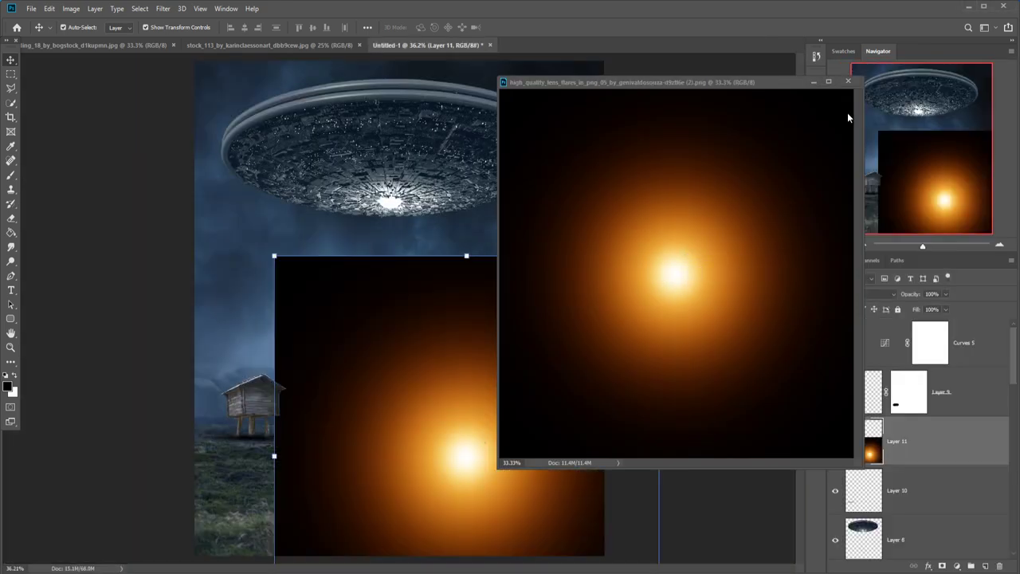
Set the orange flare layer's blend mode to Screen
{"action": "left_click", "coordinate": [814, 81]}
{"action": "left_click", "coordinate": [864, 294]}
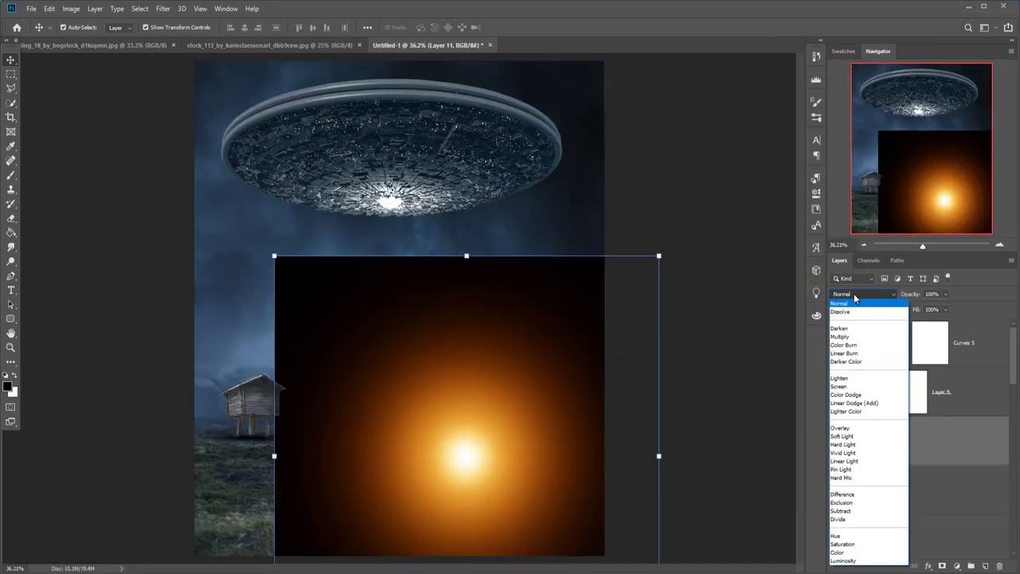
{"action": "left_click", "coordinate": [840, 387]}
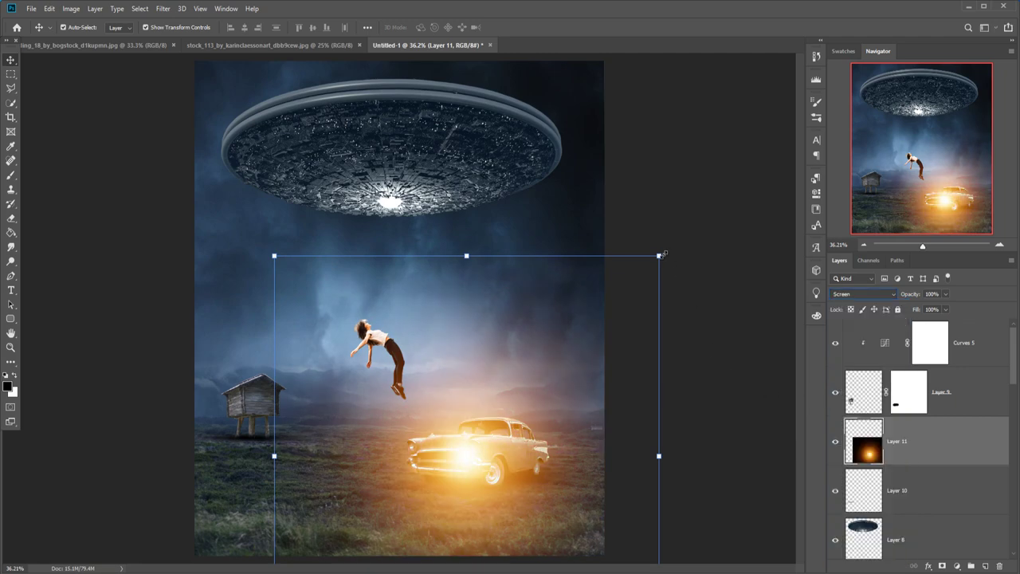
Scale the flare to about a third and position it on the car's headlight
{"action": "left_click_drag", "start_coordinate": [659, 256], "coordinate": [463, 460]}
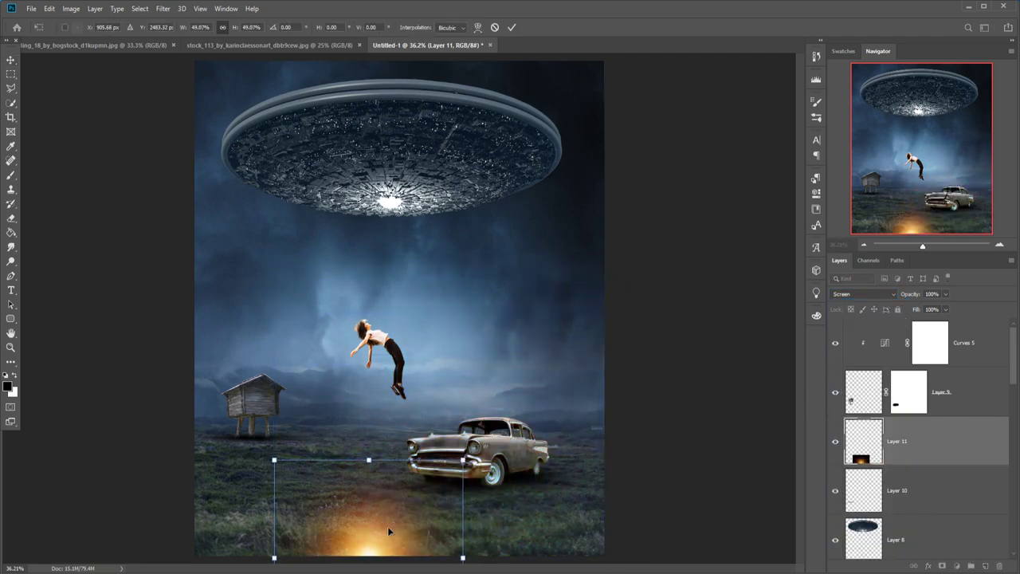
{"action": "left_click_drag", "start_coordinate": [389, 531], "coordinate": [498, 424]}
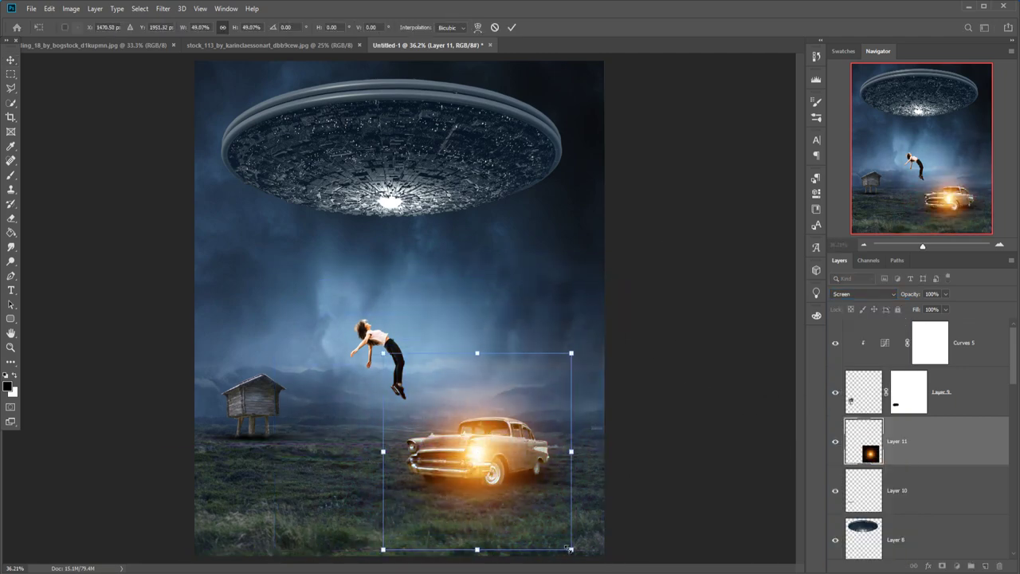
{"action": "left_click_drag", "start_coordinate": [569, 548], "coordinate": [510, 484]}
{"action": "left_click_drag", "start_coordinate": [448, 417], "coordinate": [472, 443]}
{"action": "key", "text": "Right"}
{"action": "key", "text": "Right"}
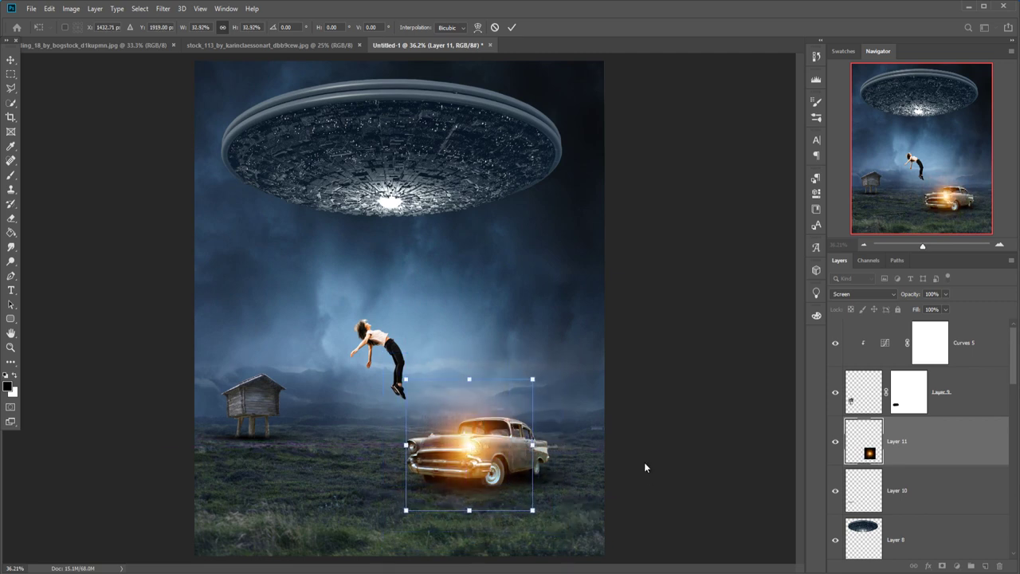
{"action": "key", "text": "Right"}
{"action": "key", "text": "Right"}
{"action": "key", "text": "Right"}
{"action": "key", "text": "Right"}
{"action": "key", "text": "Right"}
{"action": "key", "text": "Right"}
{"action": "key", "text": "Down"}
{"action": "key", "text": "Down"}
{"action": "key", "text": "Down"}
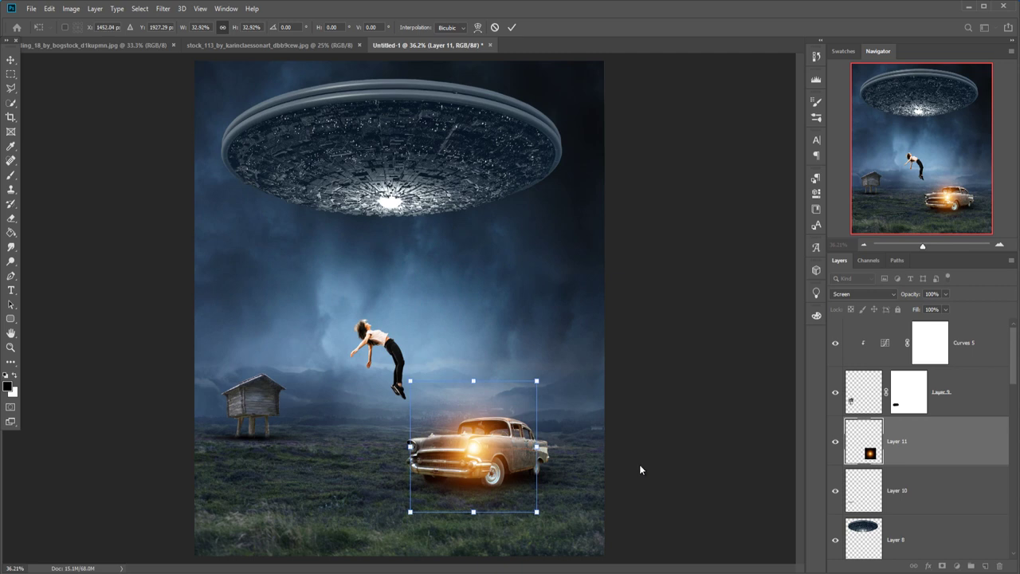
{"action": "left_click", "coordinate": [514, 28]}
Duplicate the flare as Layer 11 copy and move it onto the other headlight
{"action": "right_click", "coordinate": [959, 429]}
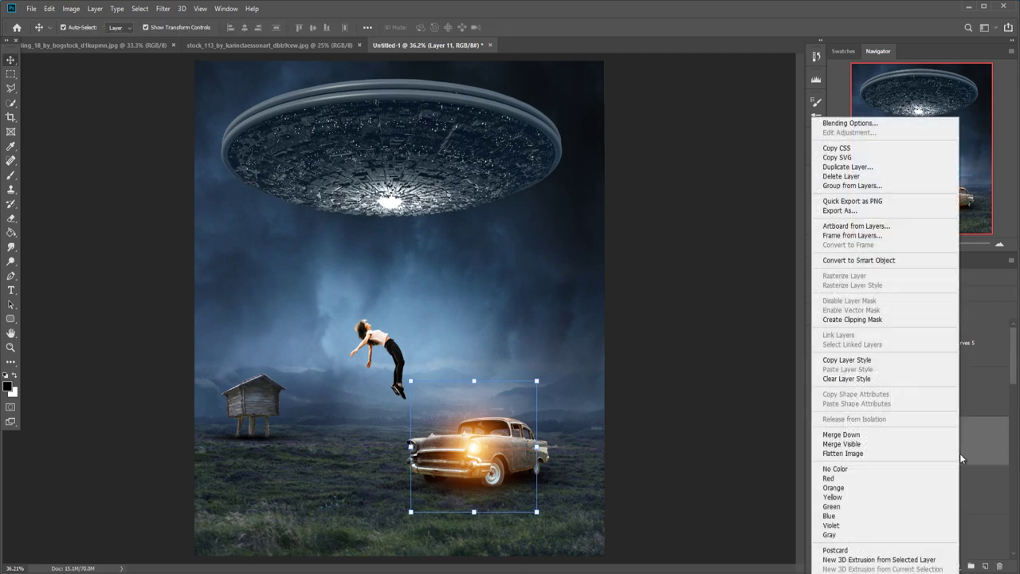
{"action": "left_click", "coordinate": [876, 166]}
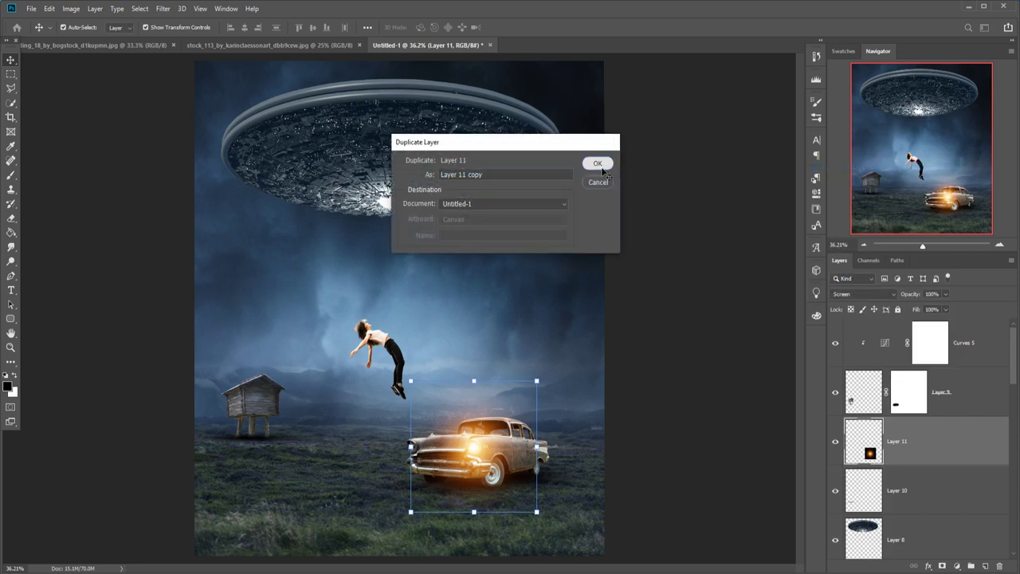
{"action": "left_click", "coordinate": [598, 163]}
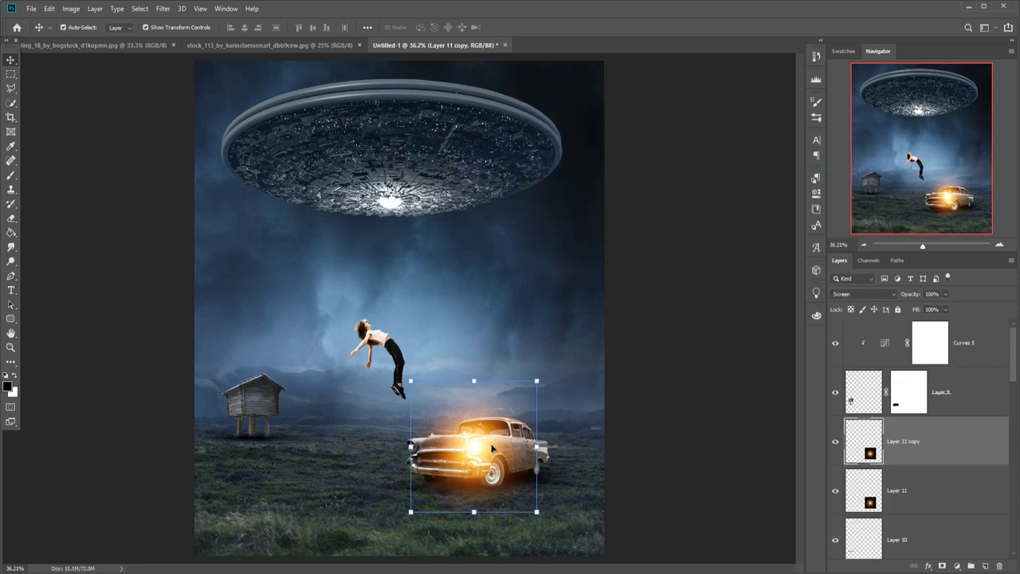
{"action": "left_click_drag", "start_coordinate": [478, 448], "coordinate": [415, 451]}
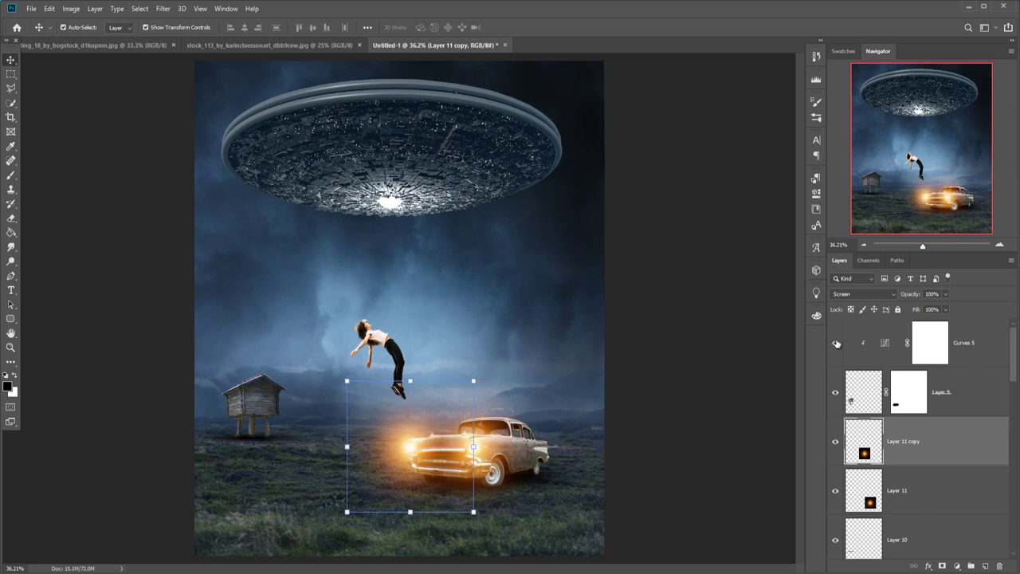
Add Layer 12 and move it with Layer 8 to the top, Layer 12 above
{"action": "scroll", "coordinate": [836, 347], "scroll_direction": "down", "scroll_amount": 3}
{"action": "left_click", "coordinate": [916, 428]}
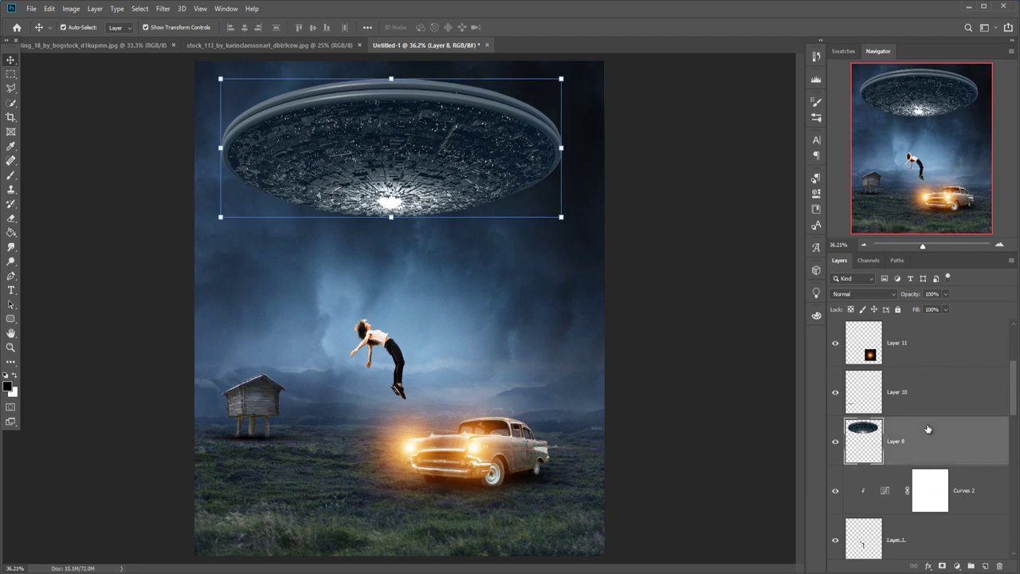
{"action": "left_click", "coordinate": [973, 492]}
{"action": "left_click", "coordinate": [985, 566]}
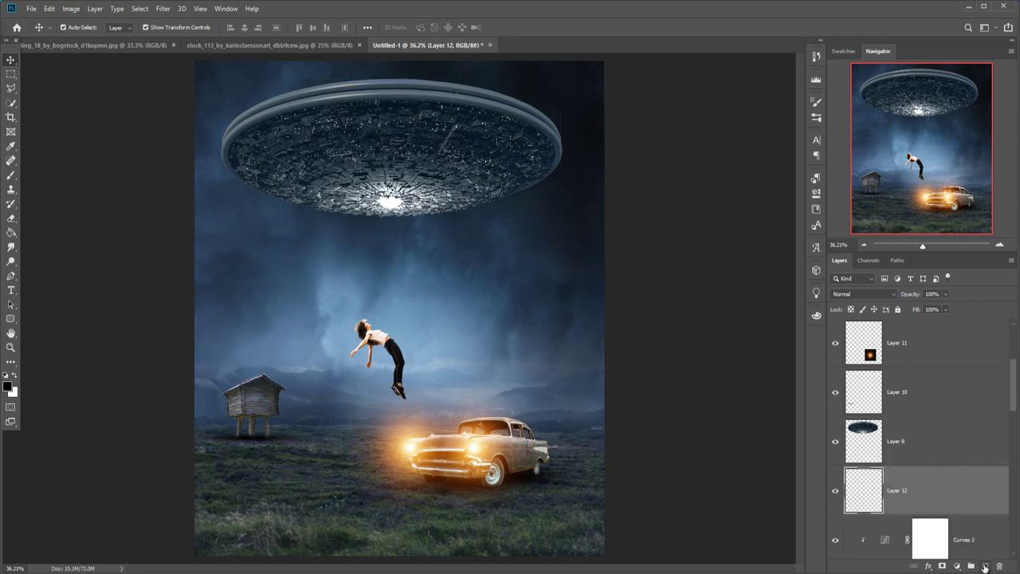
{"action": "scroll", "coordinate": [951, 494], "scroll_direction": "up", "scroll_amount": 3}
{"action": "scroll", "coordinate": [951, 494], "scroll_direction": "down", "scroll_amount": 2}
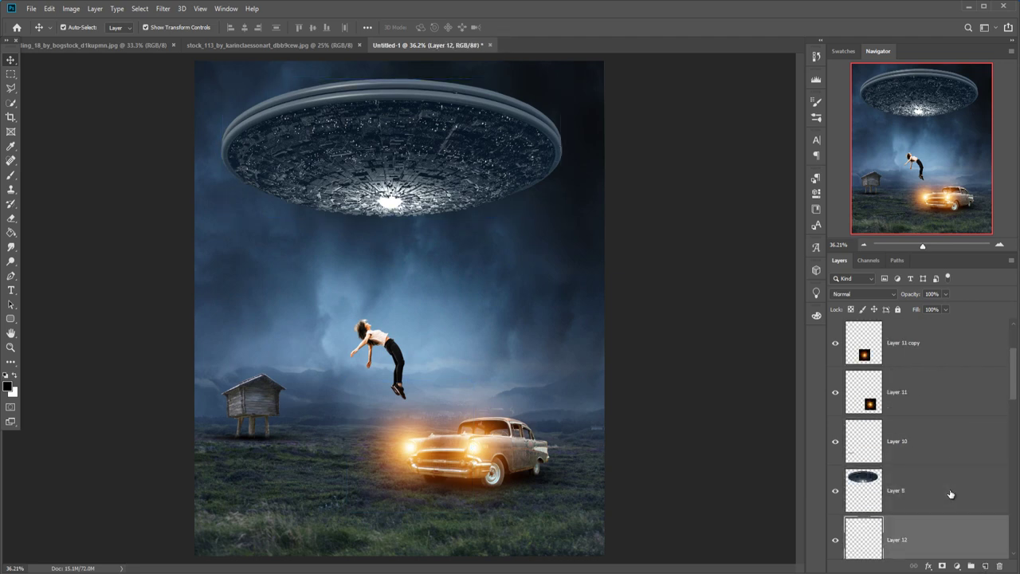
{"action": "left_click", "coordinate": [914, 492]}
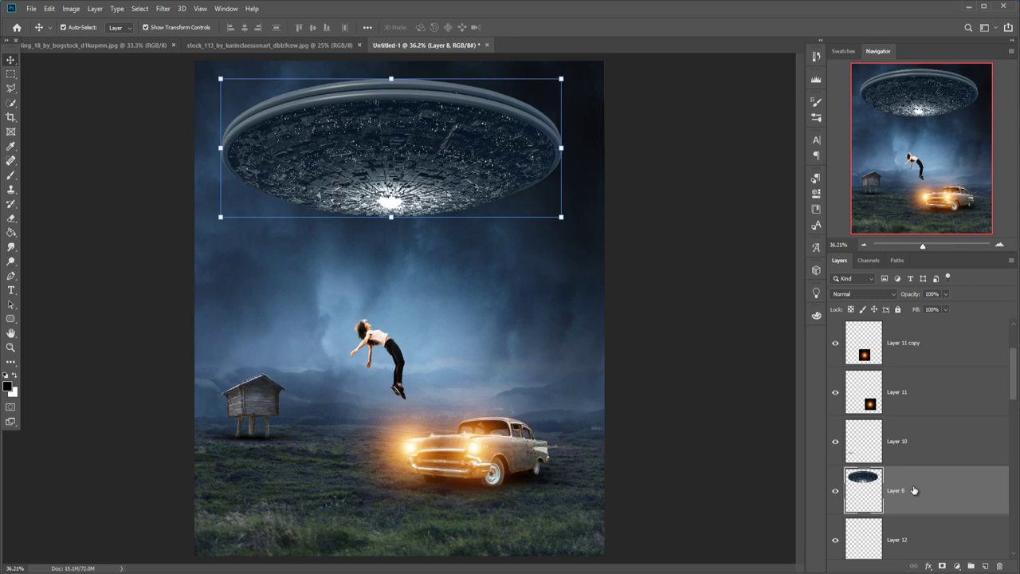
{"action": "left_click", "coordinate": [916, 538], "text": "shift"}
{"action": "mouse_move", "coordinate": [922, 494]}
{"action": "left_mouse_down"}
{"action": "mouse_move", "coordinate": [915, 334]}
{"action": "mouse_move", "coordinate": [929, 355]}
{"action": "left_mouse_up"}
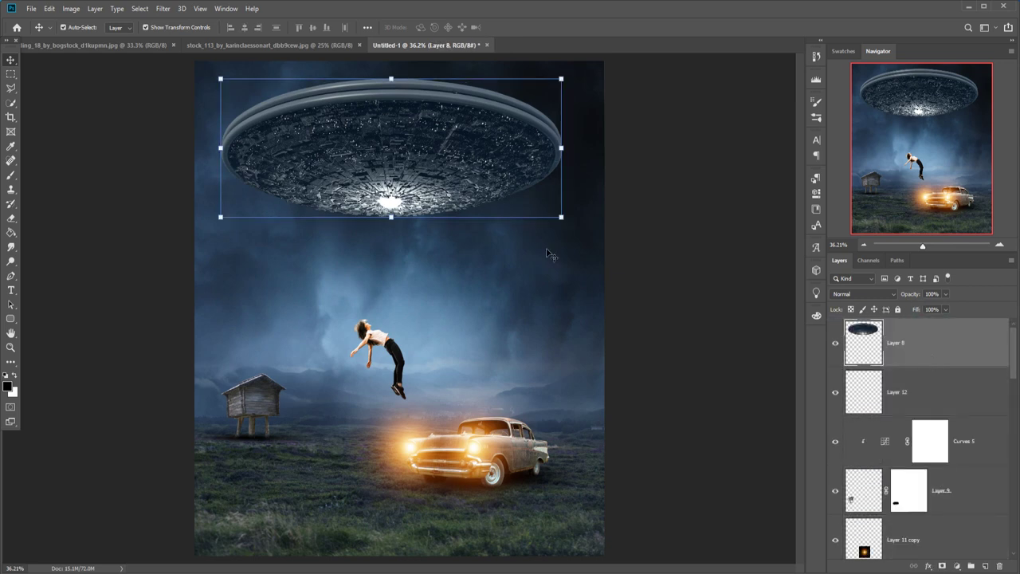
{"action": "left_click_drag", "start_coordinate": [867, 394], "coordinate": [892, 343]}
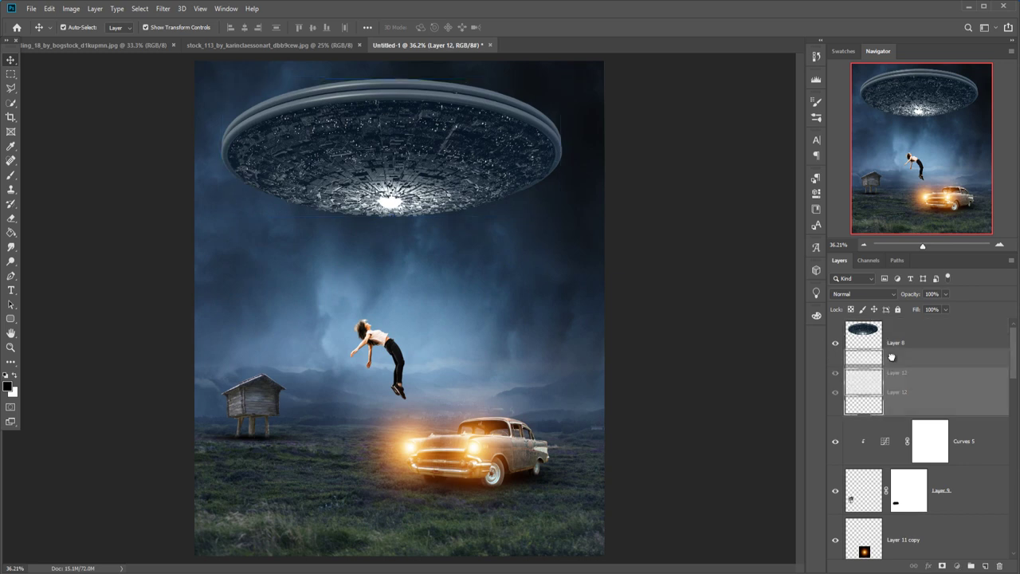
Draw a polygonal-lasso beam selection from the saucer's underside to the canvas bottom
{"action": "left_click", "coordinate": [11, 87]}
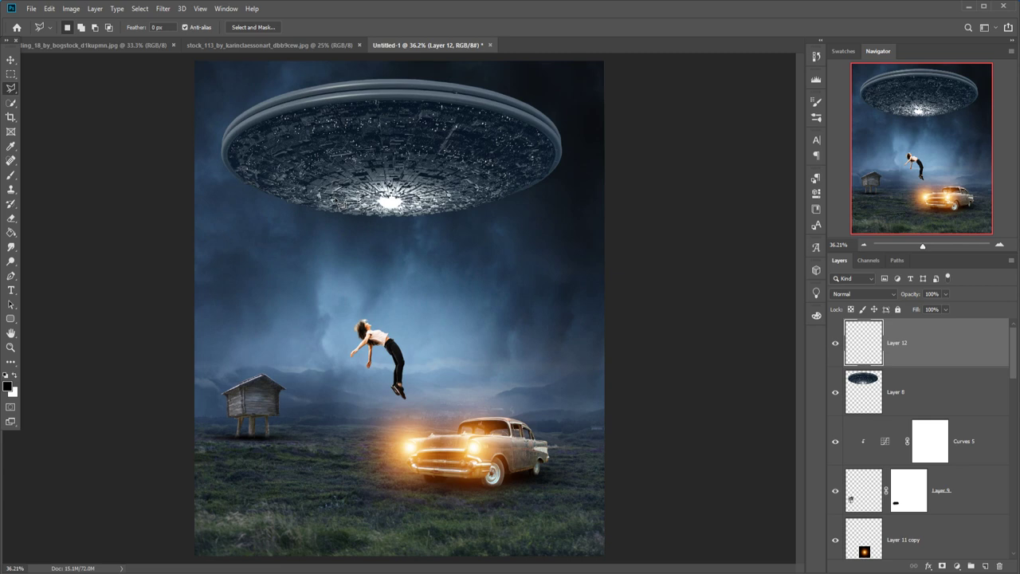
{"action": "left_click", "coordinate": [337, 204]}
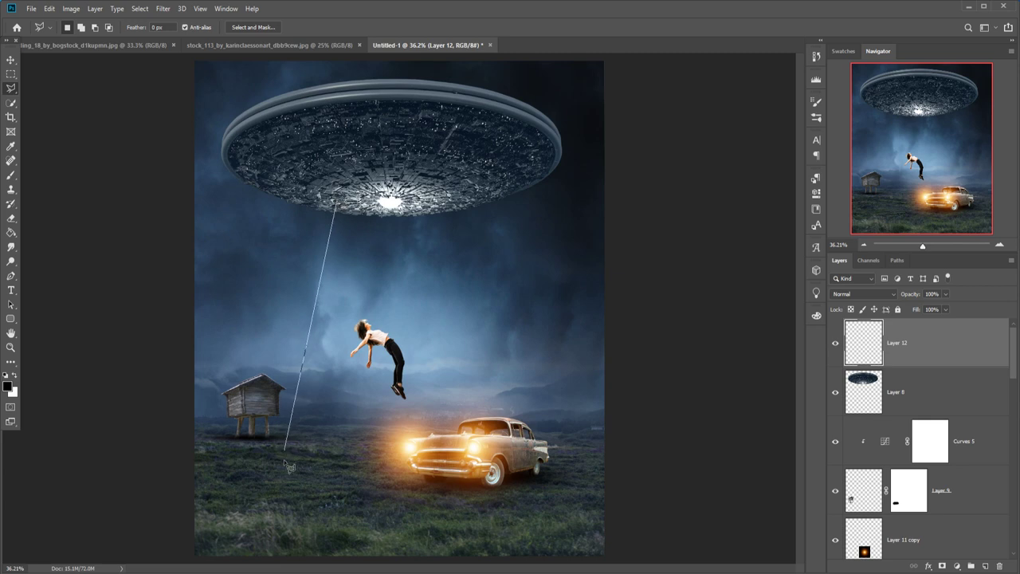
{"action": "left_click", "coordinate": [279, 555]}
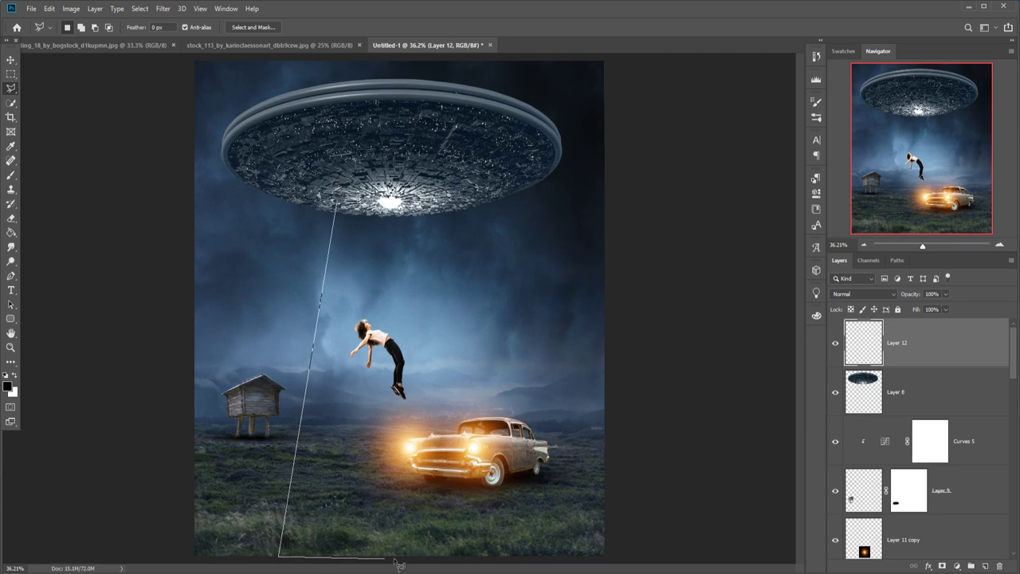
{"action": "left_click", "coordinate": [506, 555]}
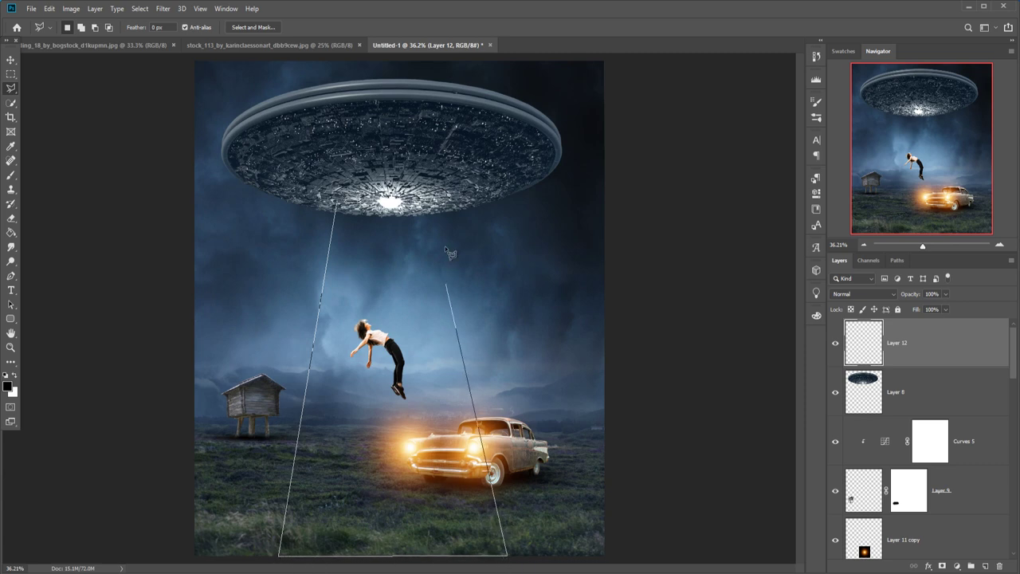
{"action": "key", "text": "BackSpace"}
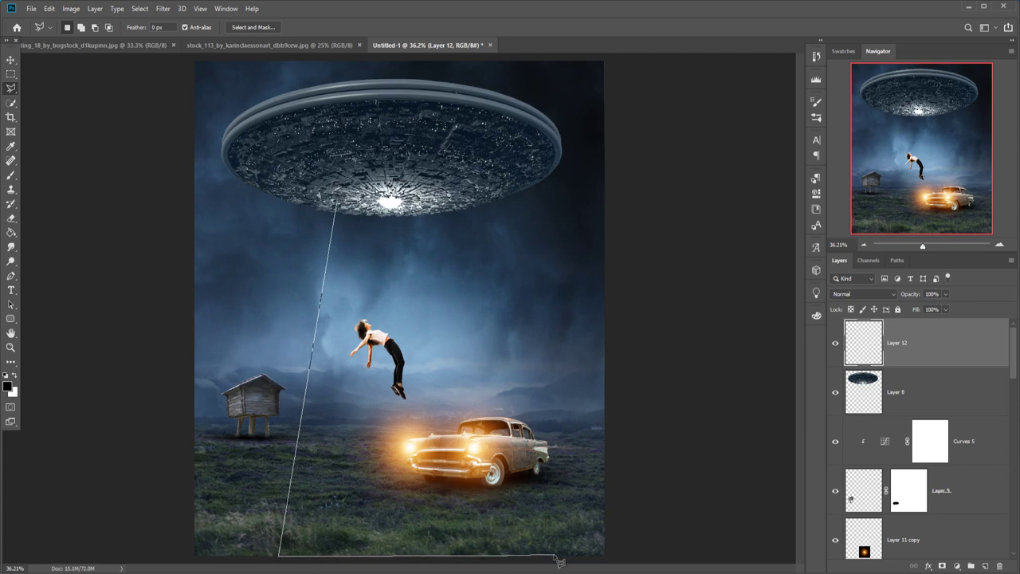
{"action": "left_click", "coordinate": [554, 555]}
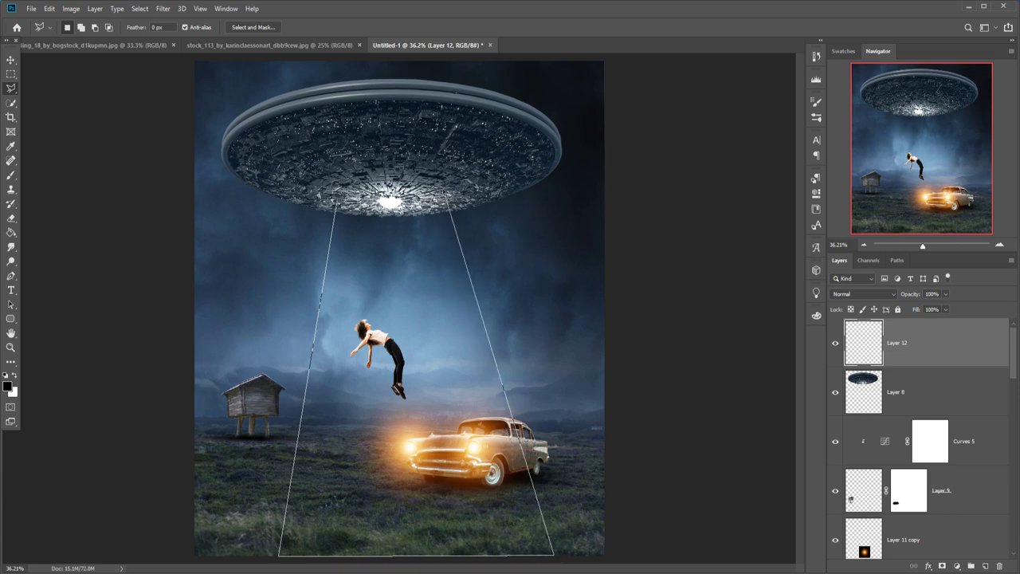
{"action": "left_click", "coordinate": [444, 191]}
{"action": "left_click", "coordinate": [338, 193]}
{"action": "double_click", "coordinate": [338, 211]}
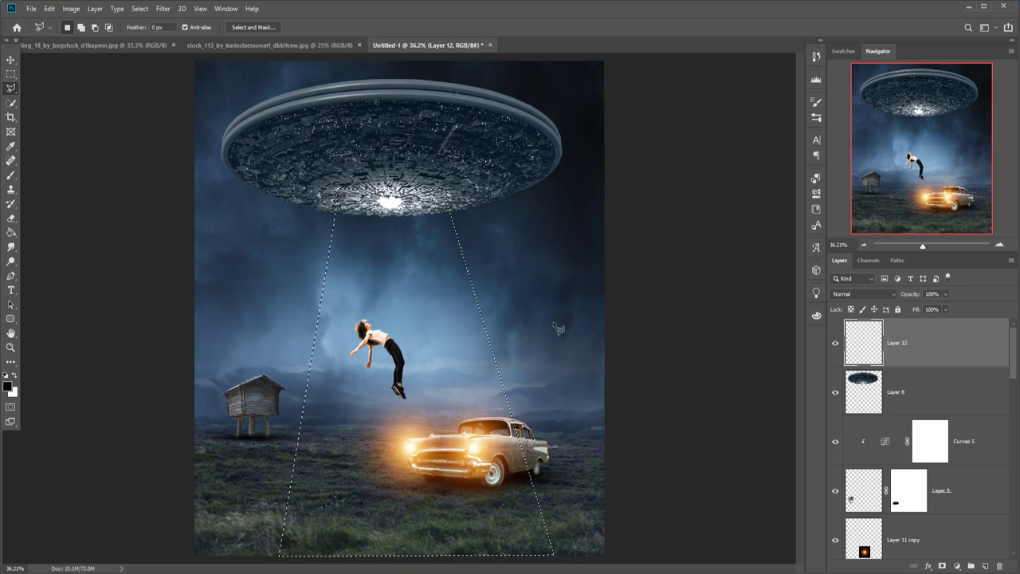
{"action": "left_click", "coordinate": [956, 565]}
Fill the beam selection with a white Solid Color fill layer
{"action": "left_click", "coordinate": [956, 371]}
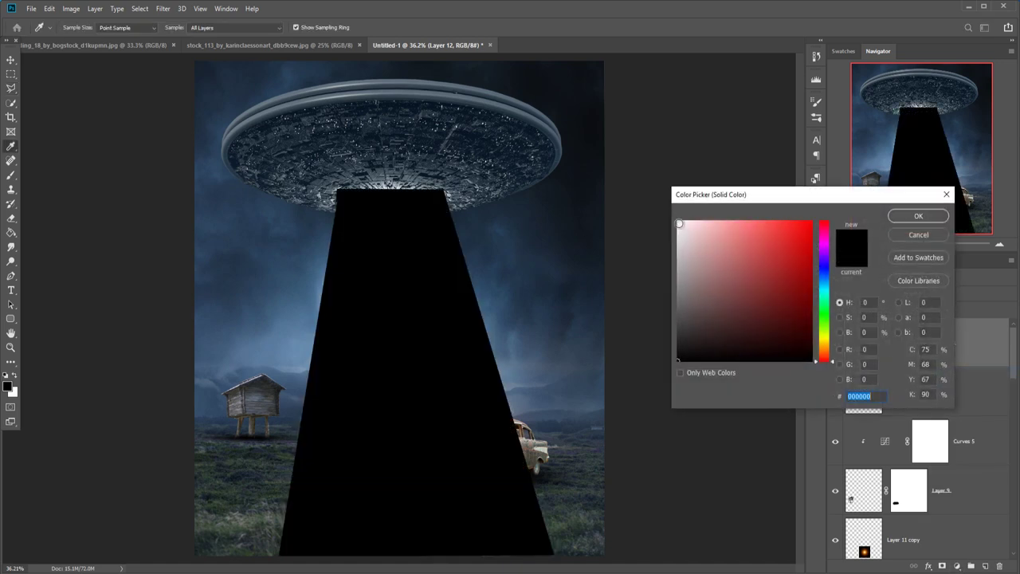
{"action": "left_click", "coordinate": [677, 223]}
{"action": "left_click", "coordinate": [916, 216]}
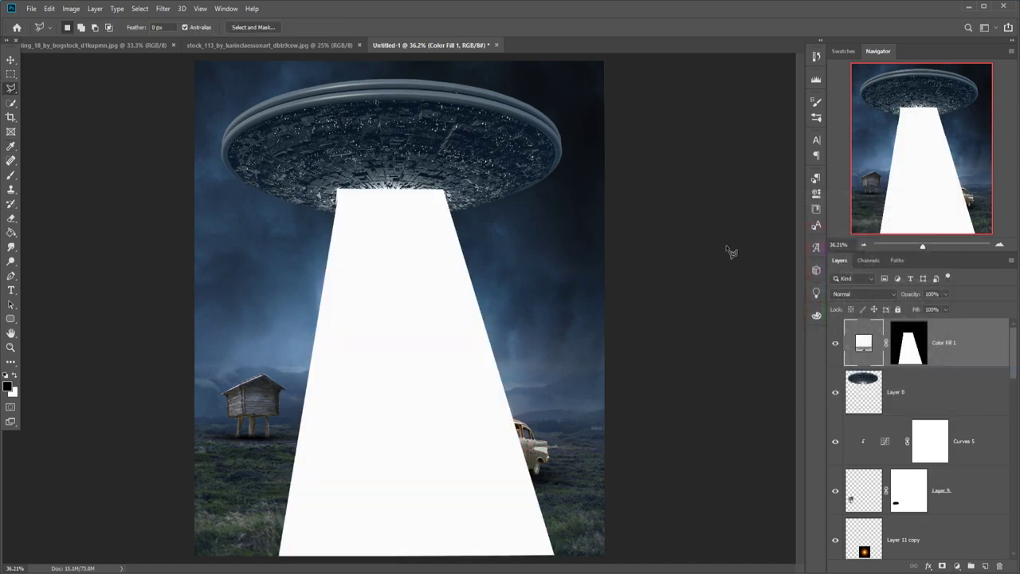
{"action": "left_click", "coordinate": [9, 64]}
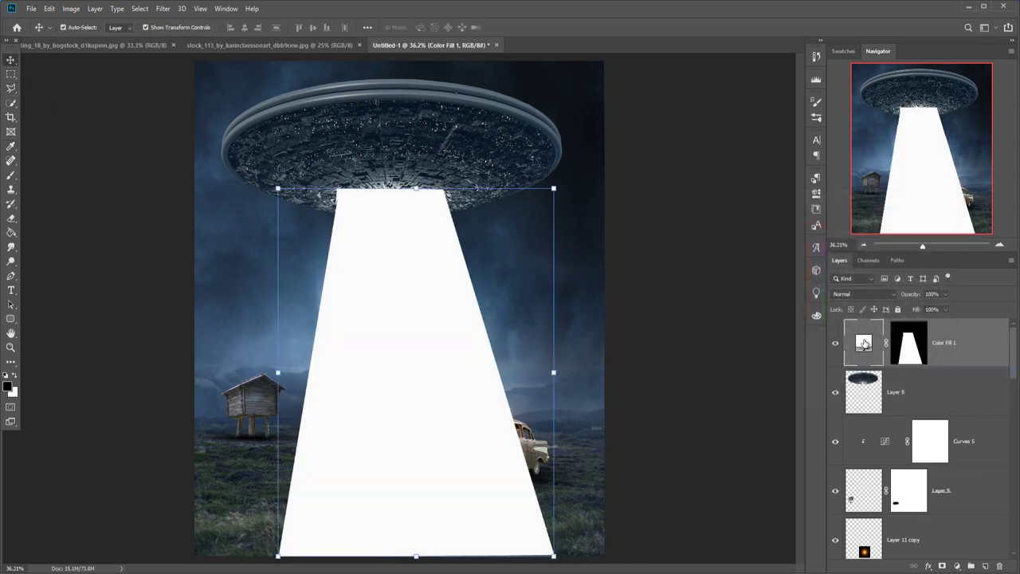
Convert the fill to a smart object and apply a Gaussian Blur of about 138.8 pixels
{"action": "left_click", "coordinate": [165, 9]}
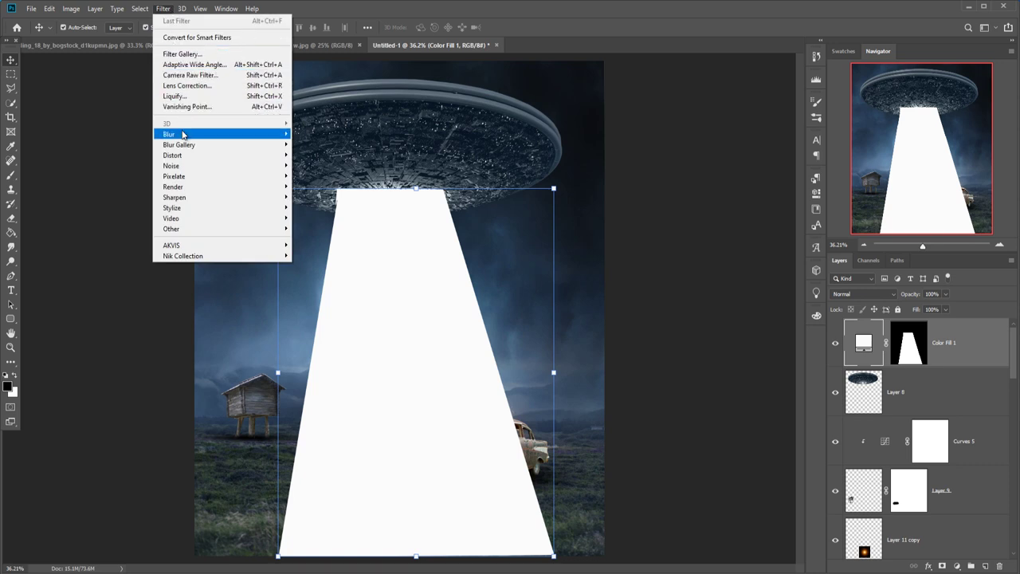
{"action": "mouse_move", "coordinate": [169, 133]}
{"action": "left_click", "coordinate": [320, 176]}
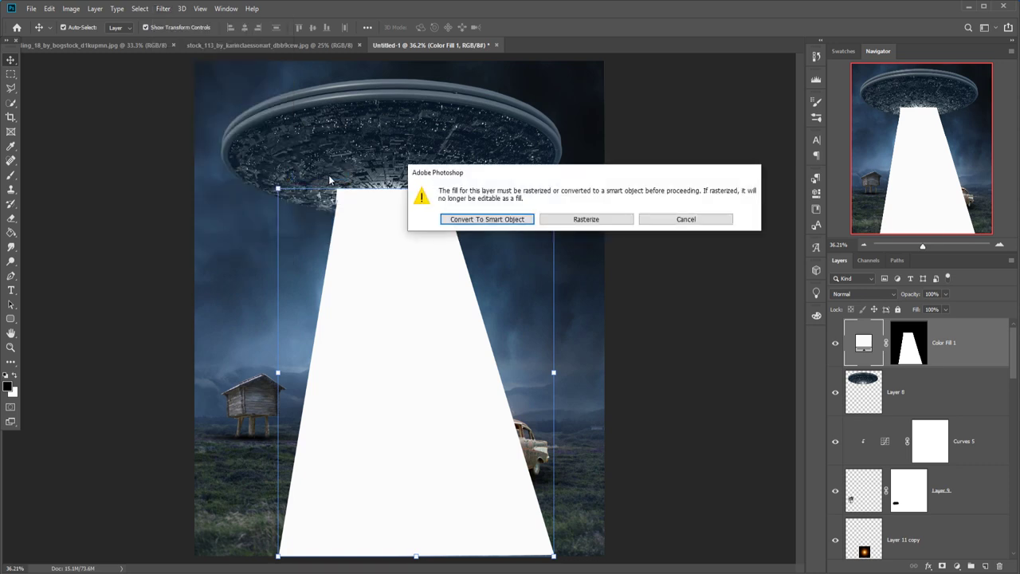
{"action": "left_click", "coordinate": [472, 220]}
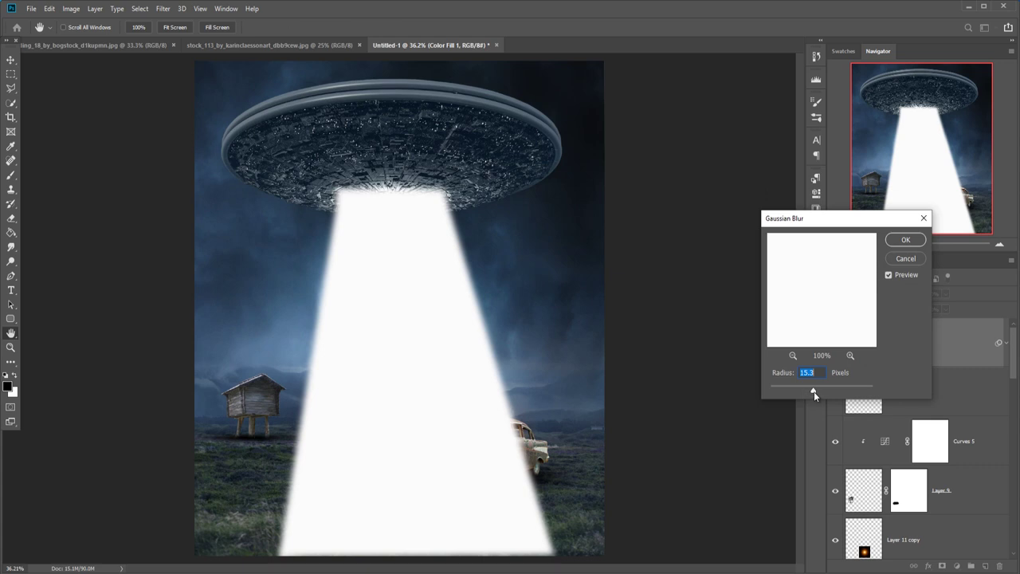
{"action": "left_click_drag", "start_coordinate": [814, 391], "coordinate": [840, 393]}
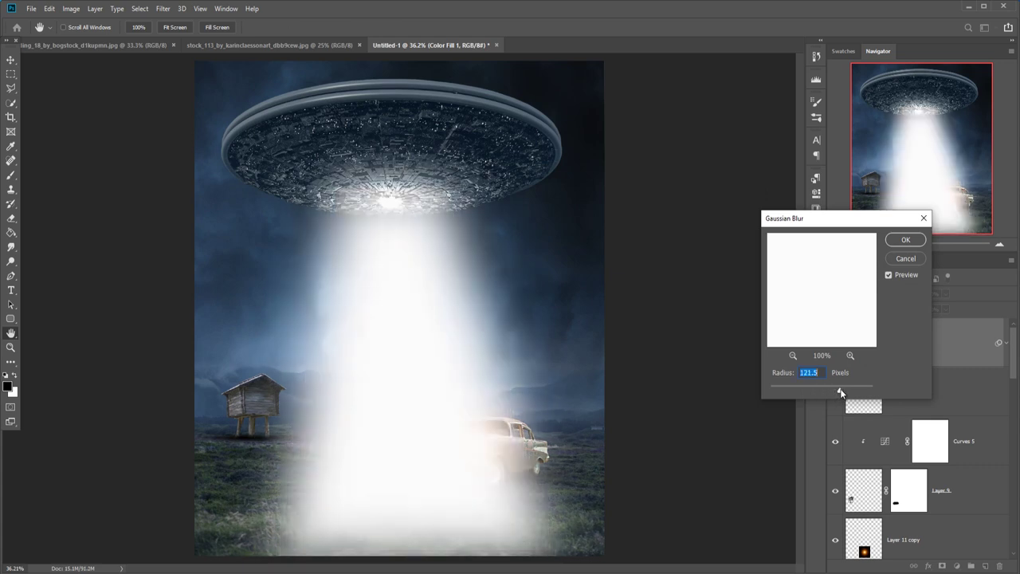
{"action": "left_click_drag", "start_coordinate": [843, 392], "coordinate": [844, 392]}
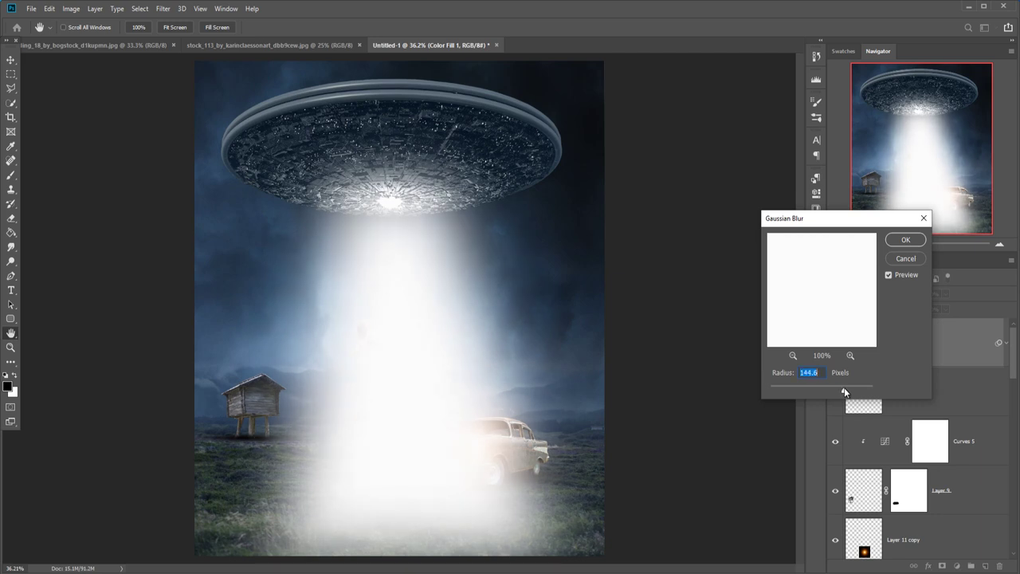
{"action": "left_click", "coordinate": [905, 239]}
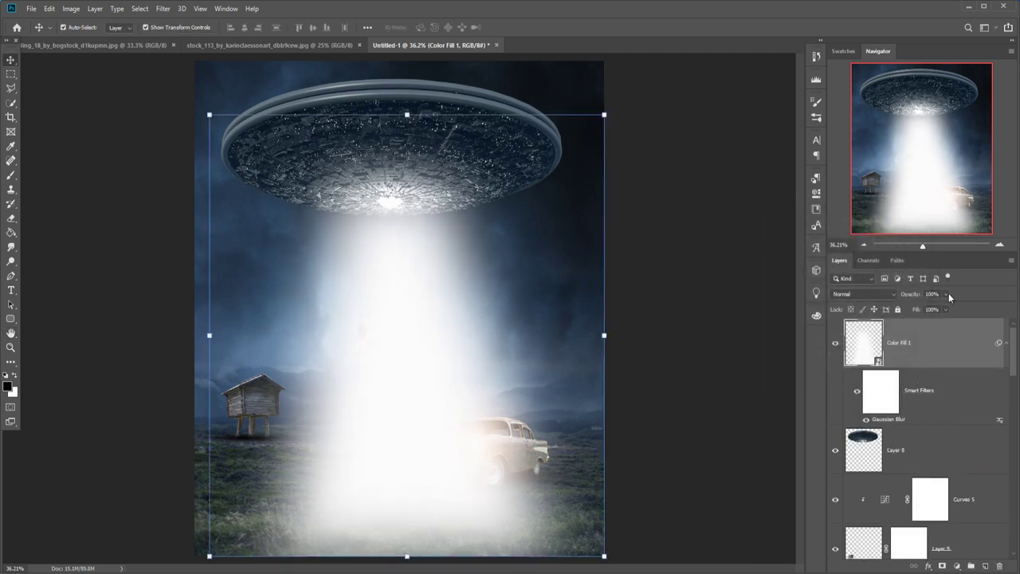
Lower the Color Fill 1 layer's opacity to about 64%
{"action": "left_click_drag", "start_coordinate": [947, 310], "coordinate": [922, 309]}
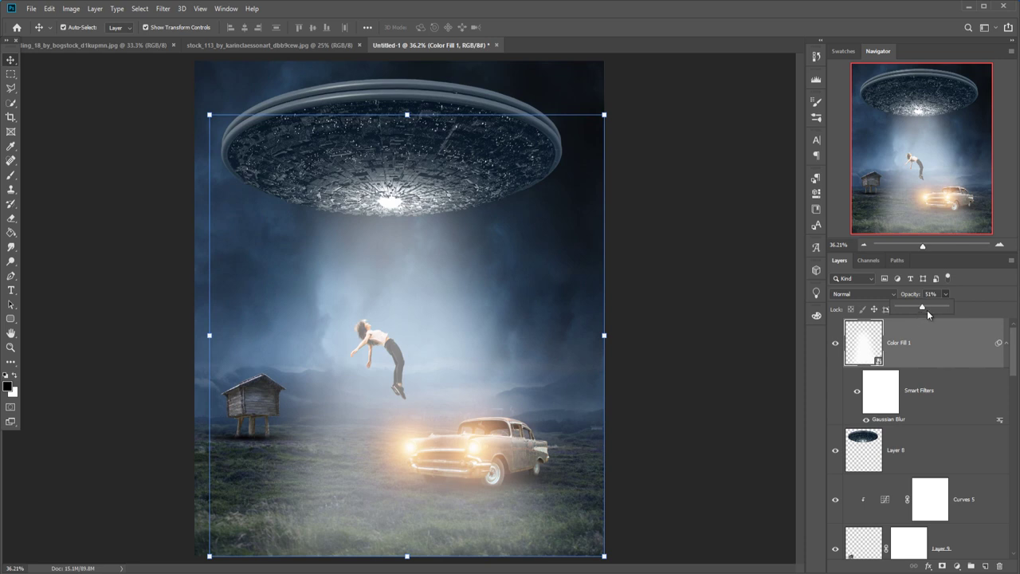
{"action": "left_click_drag", "start_coordinate": [922, 309], "coordinate": [928, 309]}
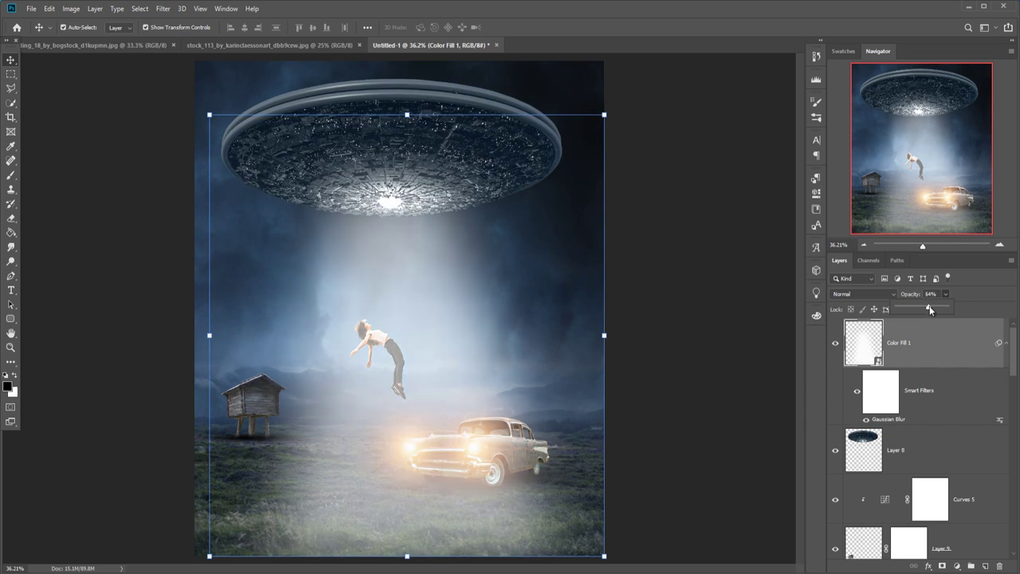
Narrow the beam, pull its top corners in to the saucer's centre, and shift it slightly left
{"action": "left_click", "coordinate": [598, 339]}
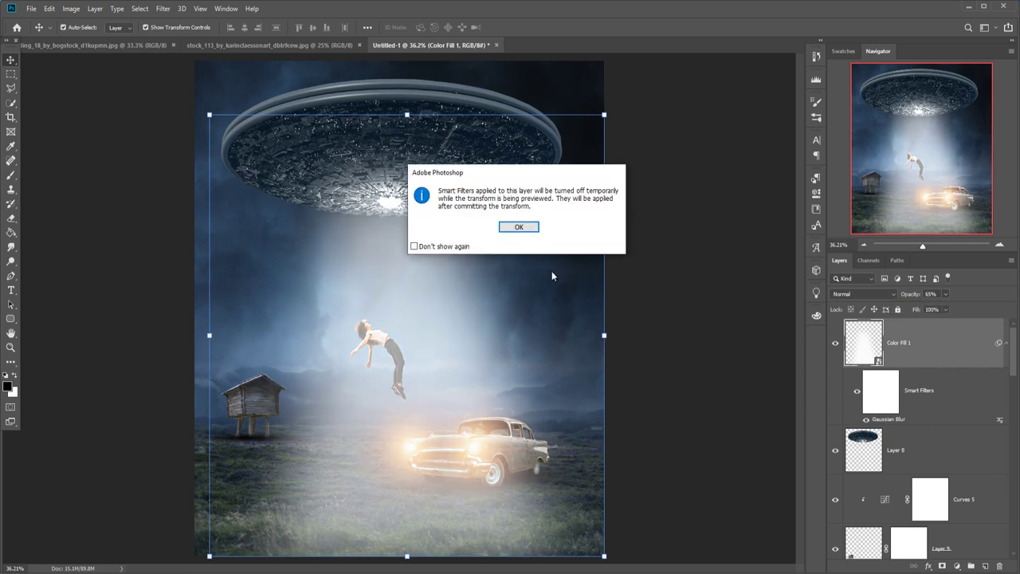
{"action": "left_click", "coordinate": [522, 227]}
{"action": "left_click_drag", "start_coordinate": [553, 373], "coordinate": [529, 372]}
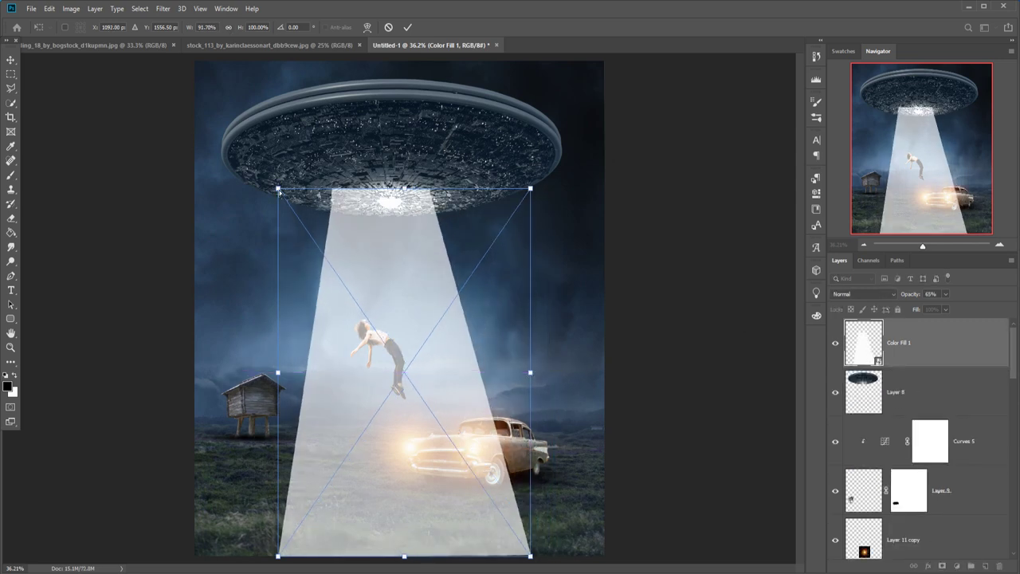
{"action": "left_click_drag", "start_coordinate": [279, 191], "coordinate": [311, 189]}
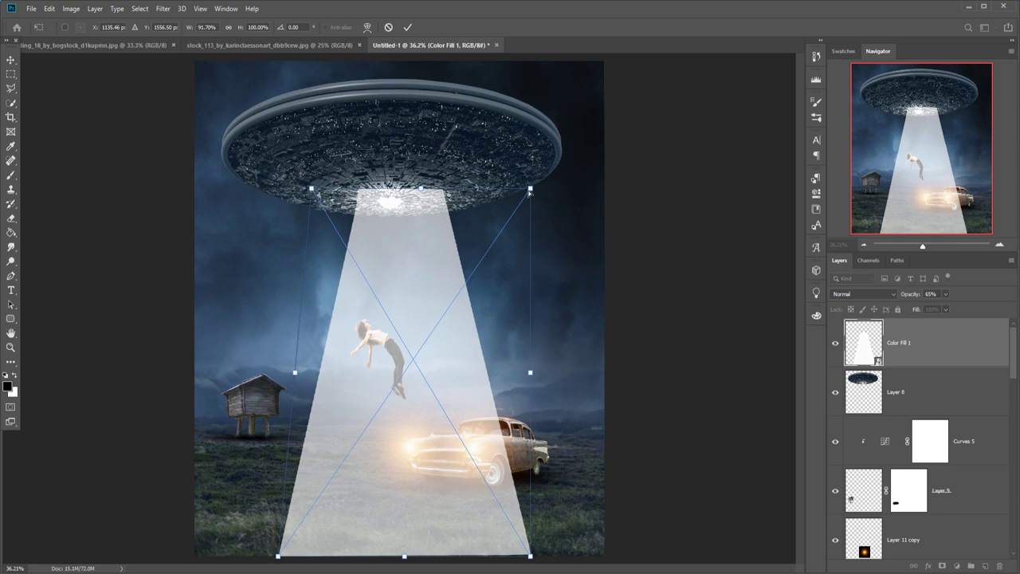
{"action": "left_click_drag", "start_coordinate": [530, 191], "coordinate": [493, 188]}
{"action": "left_click_drag", "start_coordinate": [312, 192], "coordinate": [337, 200]}
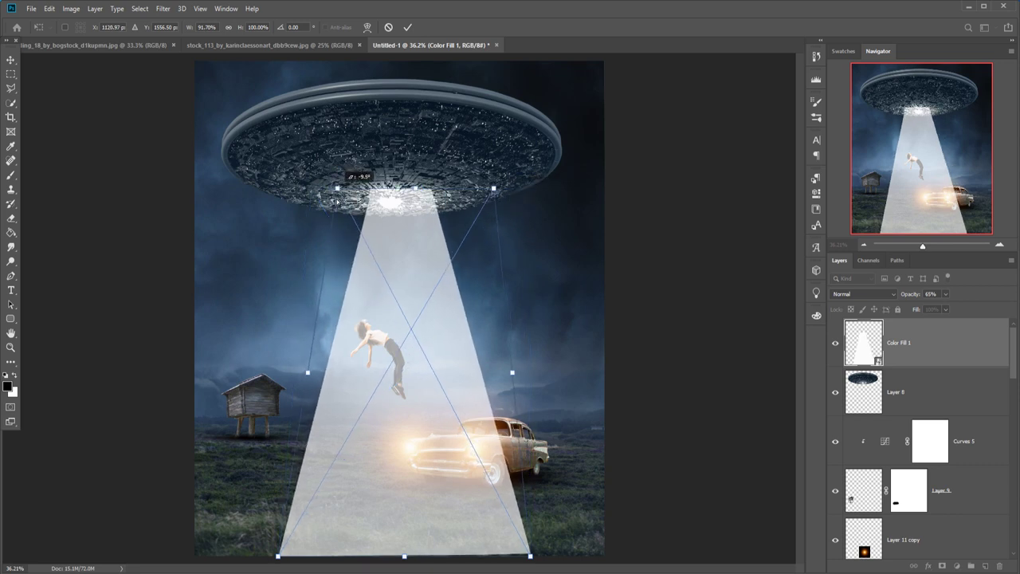
{"action": "left_click_drag", "start_coordinate": [494, 188], "coordinate": [466, 189]}
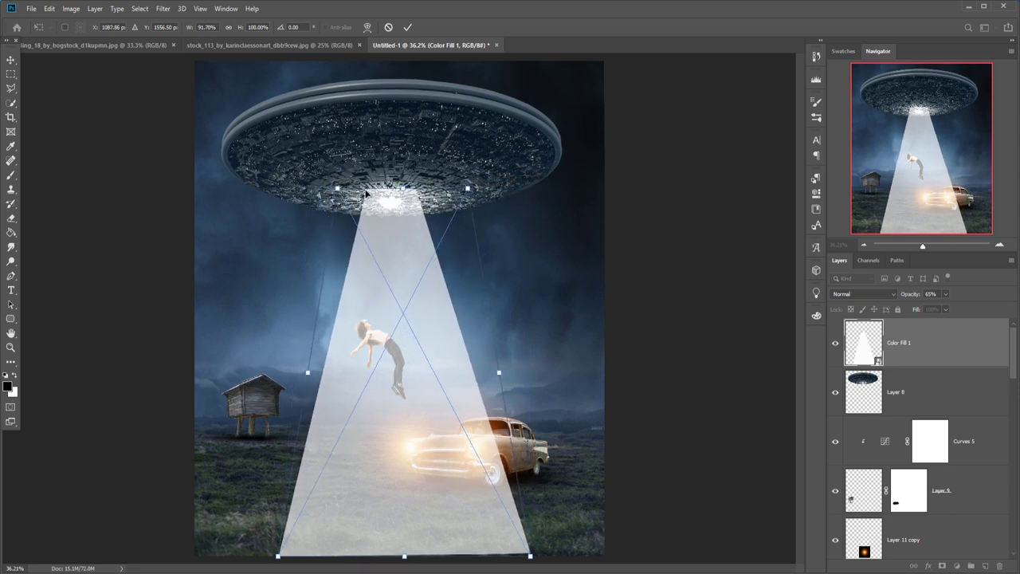
{"action": "left_click_drag", "start_coordinate": [337, 188], "coordinate": [346, 188]}
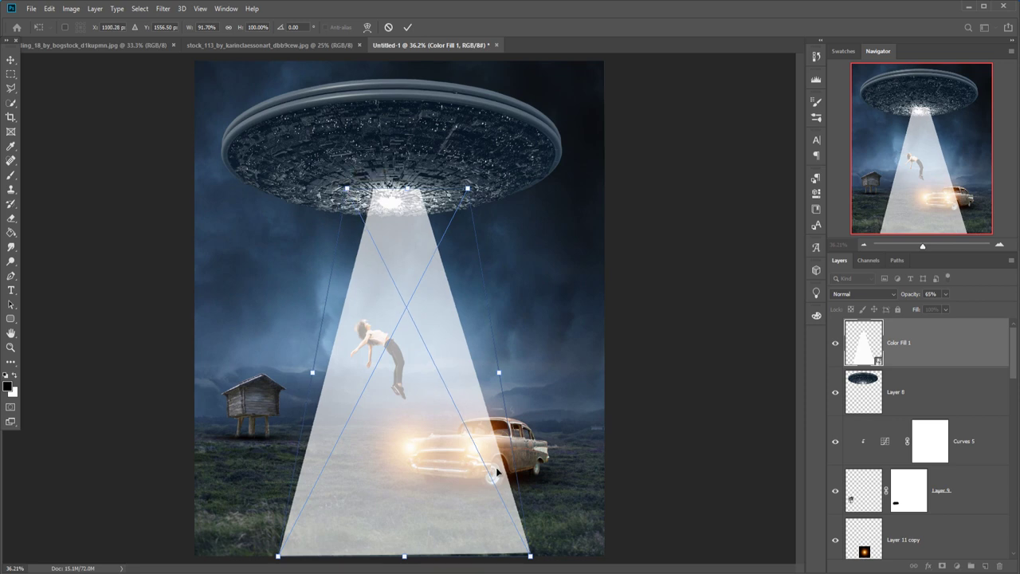
{"action": "left_click_drag", "start_coordinate": [454, 456], "coordinate": [438, 456]}
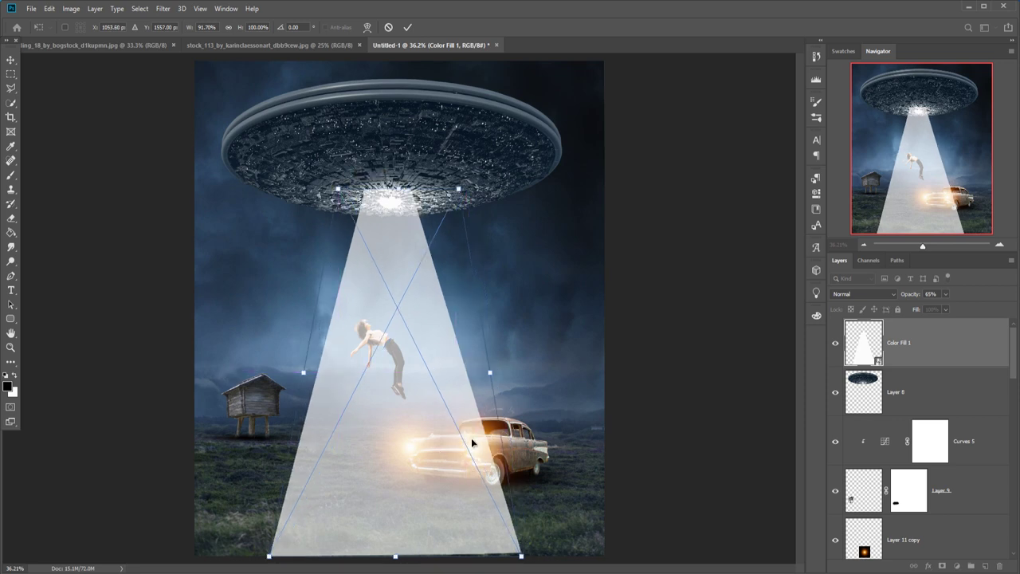
{"action": "left_click", "coordinate": [407, 27]}
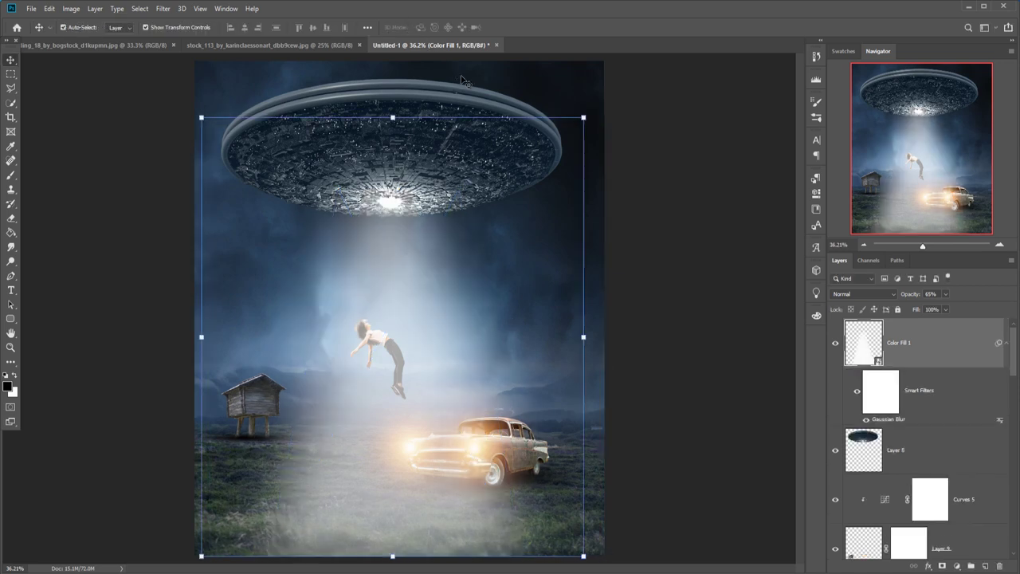
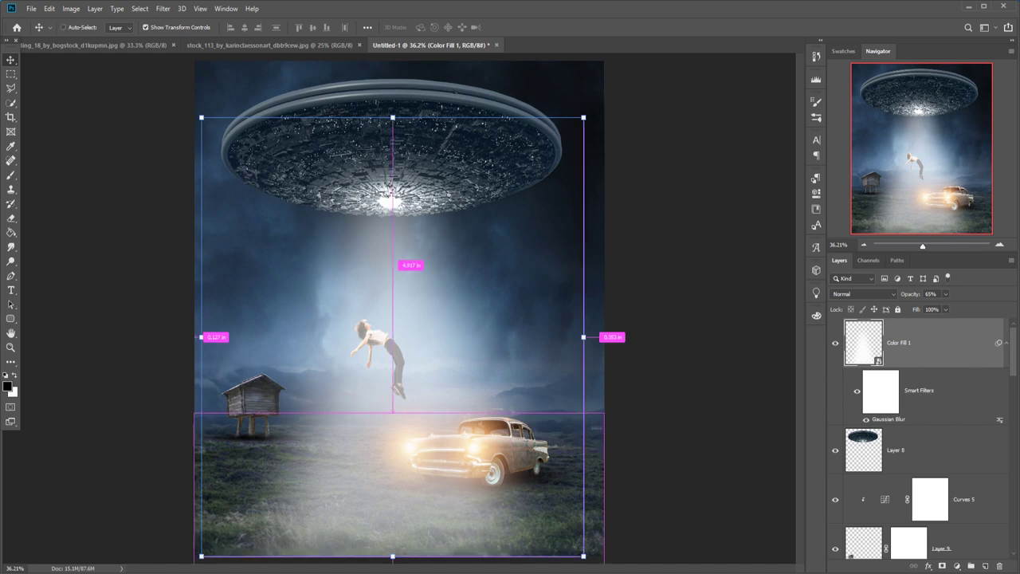
Perspective-transform the beam fill, pulling its bottom corners inward to about 47% width
{"action": "left_click", "coordinate": [583, 555]}
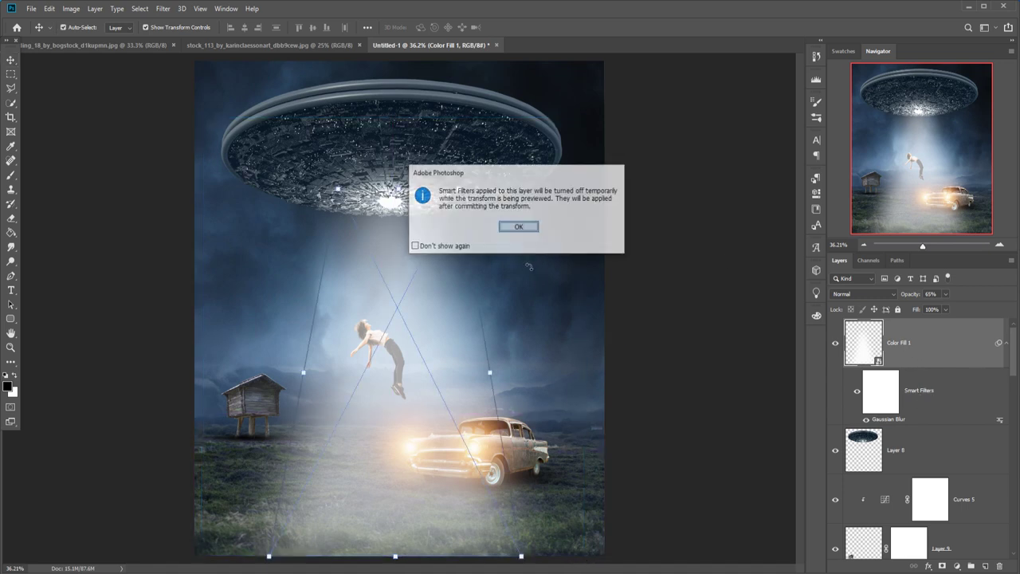
{"action": "key", "text": "Return"}
{"action": "left_click_drag", "start_coordinate": [515, 555], "coordinate": [464, 558]}
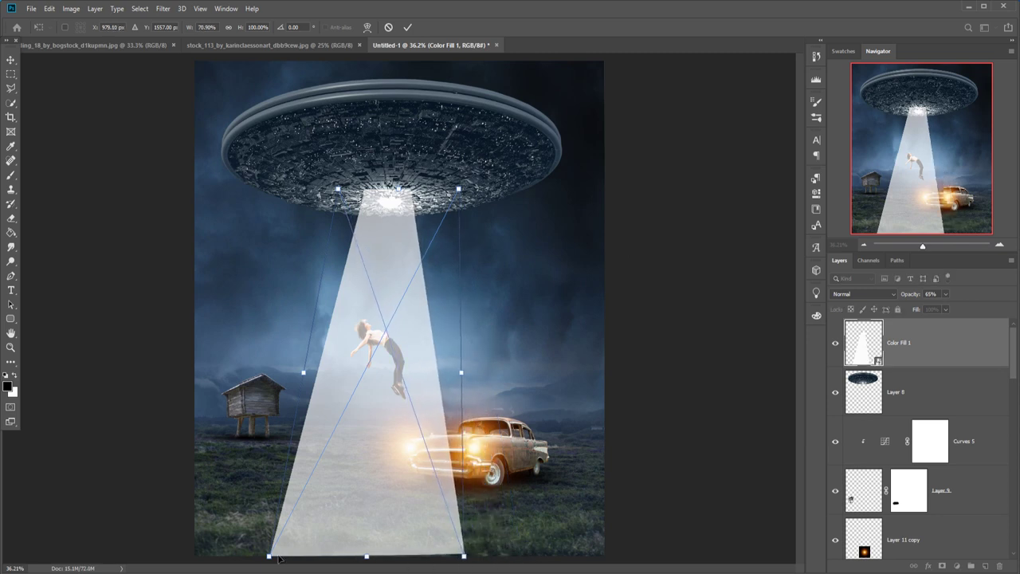
{"action": "left_click_drag", "start_coordinate": [283, 562], "coordinate": [334, 571]}
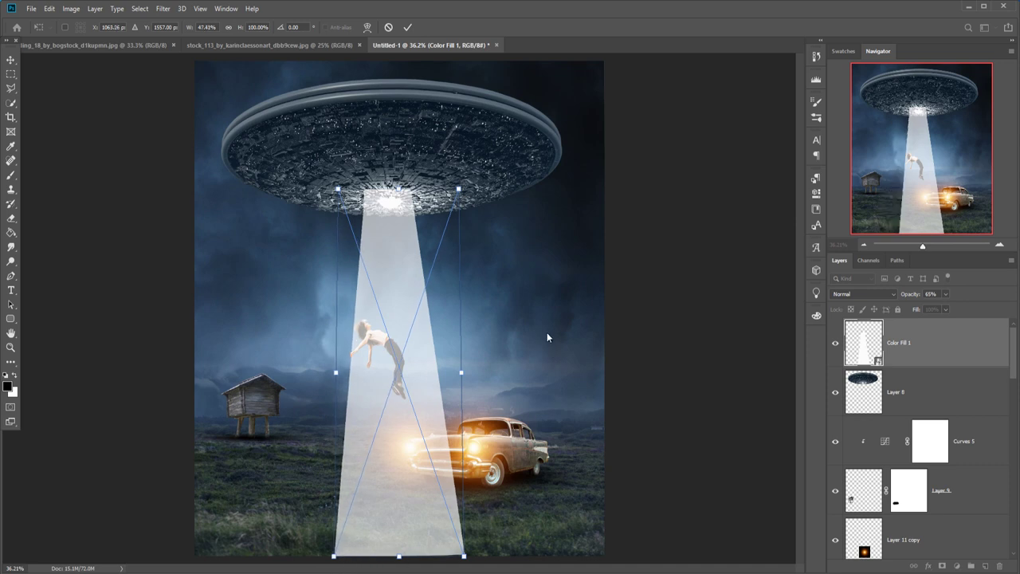
{"action": "left_click", "coordinate": [407, 28]}
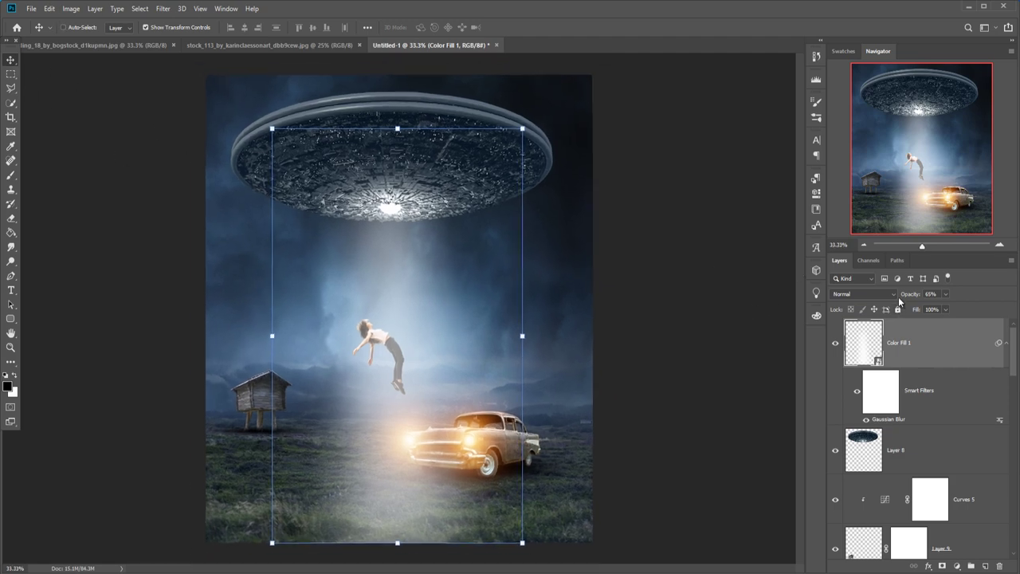
Duplicate the Color Fill 1 beam layer and place the copy just below Layer 1
{"action": "key", "text": "ctrl+minus"}
{"action": "key", "text": "ctrl+minus"}
{"action": "right_click", "coordinate": [918, 341]}
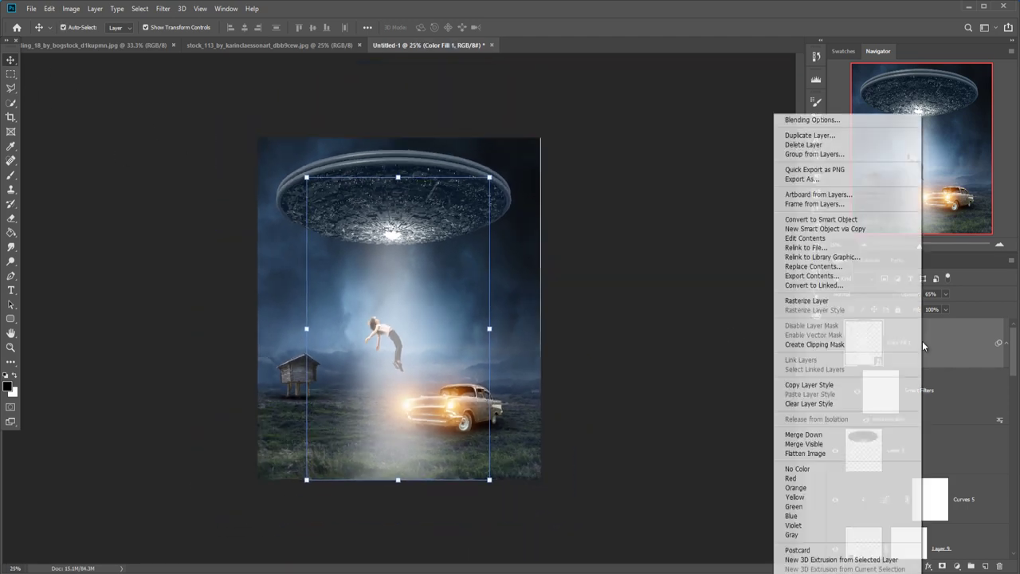
{"action": "left_click", "coordinate": [821, 135]}
{"action": "left_click", "coordinate": [597, 164]}
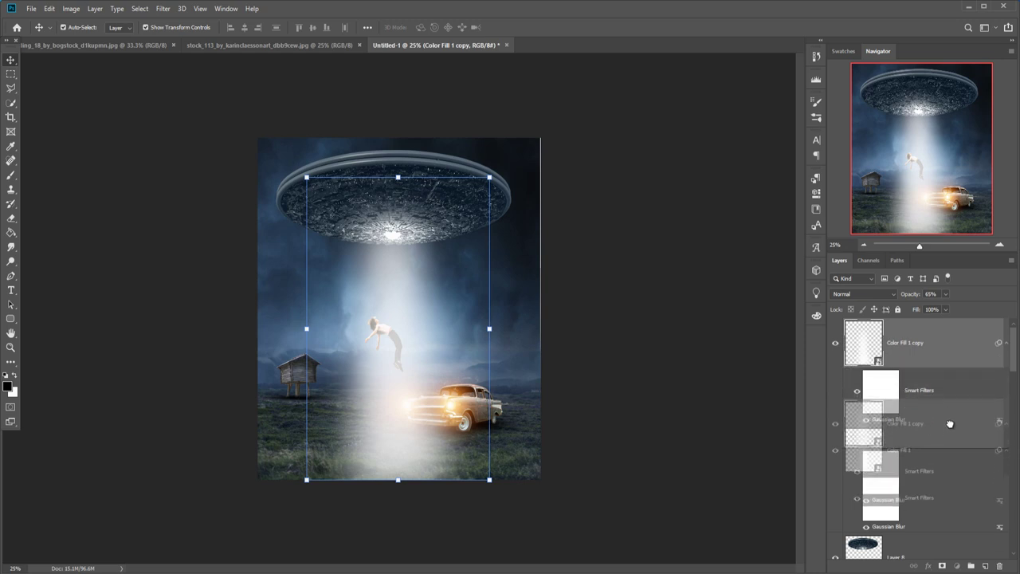
{"action": "left_click_drag", "start_coordinate": [949, 346], "coordinate": [942, 565]}
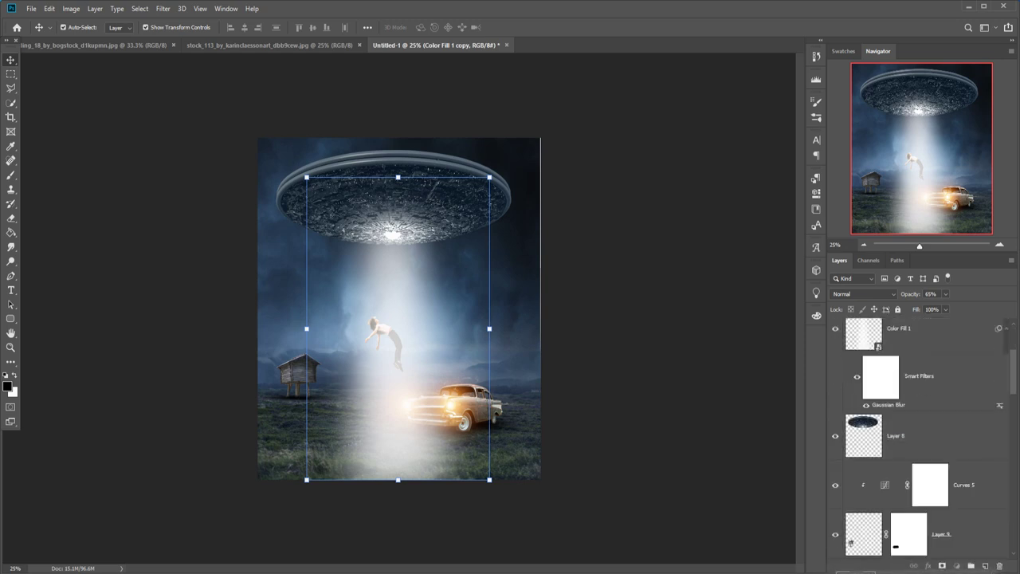
{"action": "mouse_move", "coordinate": [941, 565]}
{"action": "left_mouse_down"}
{"action": "mouse_move", "coordinate": [947, 504]}
{"action": "mouse_move", "coordinate": [932, 462]}
{"action": "left_mouse_up"}
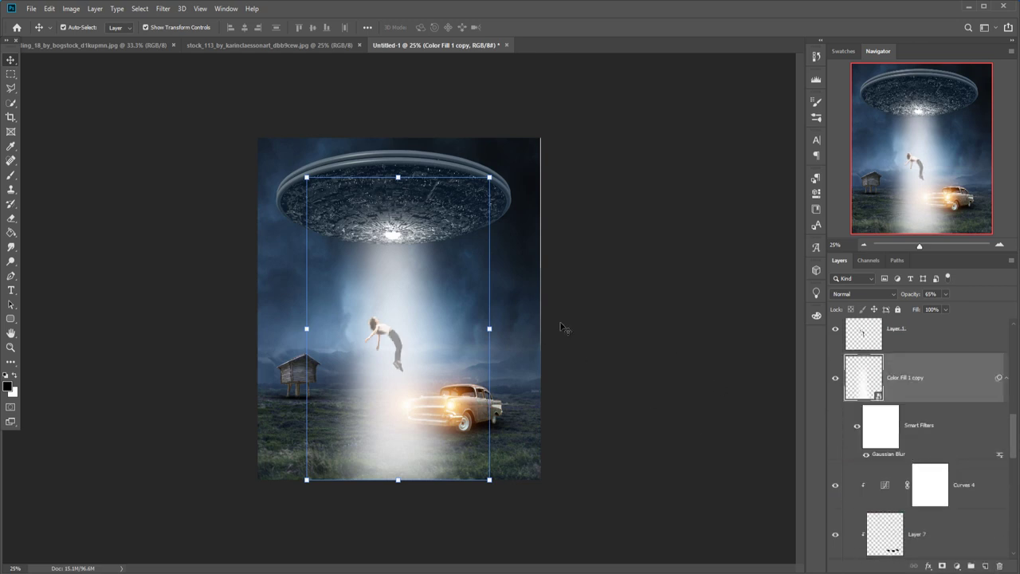
Squeeze the beam copy from both sides to about 28% width
{"action": "left_click", "coordinate": [489, 327]}
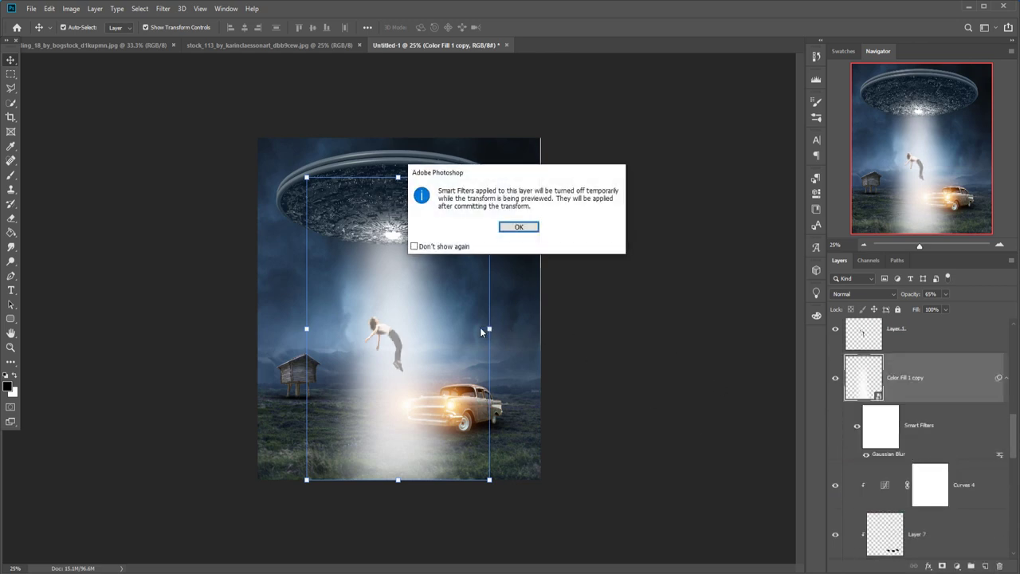
{"action": "left_click", "coordinate": [518, 225]}
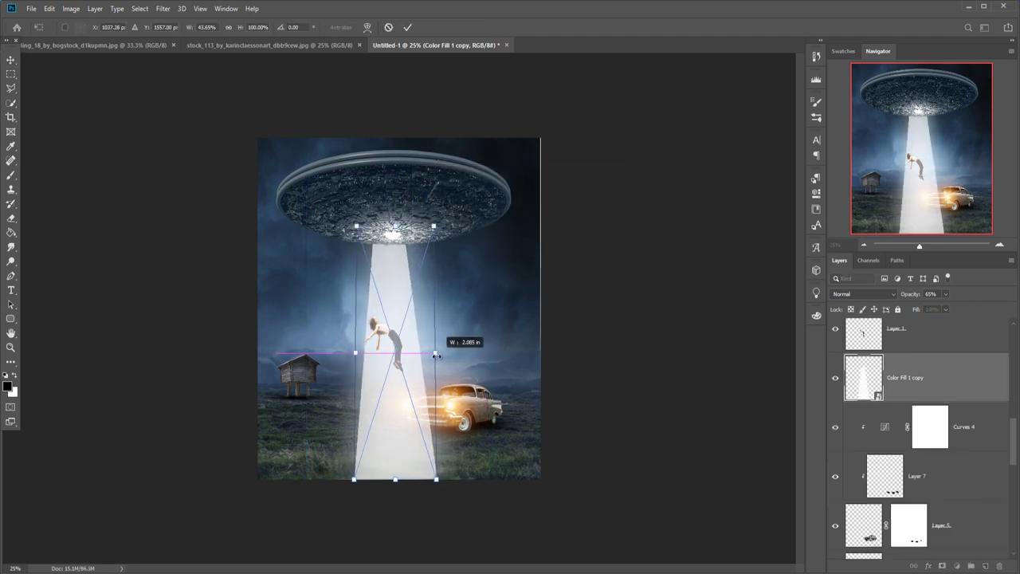
{"action": "left_click_drag", "start_coordinate": [444, 353], "coordinate": [431, 353]}
{"action": "left_click_drag", "start_coordinate": [354, 353], "coordinate": [369, 355]}
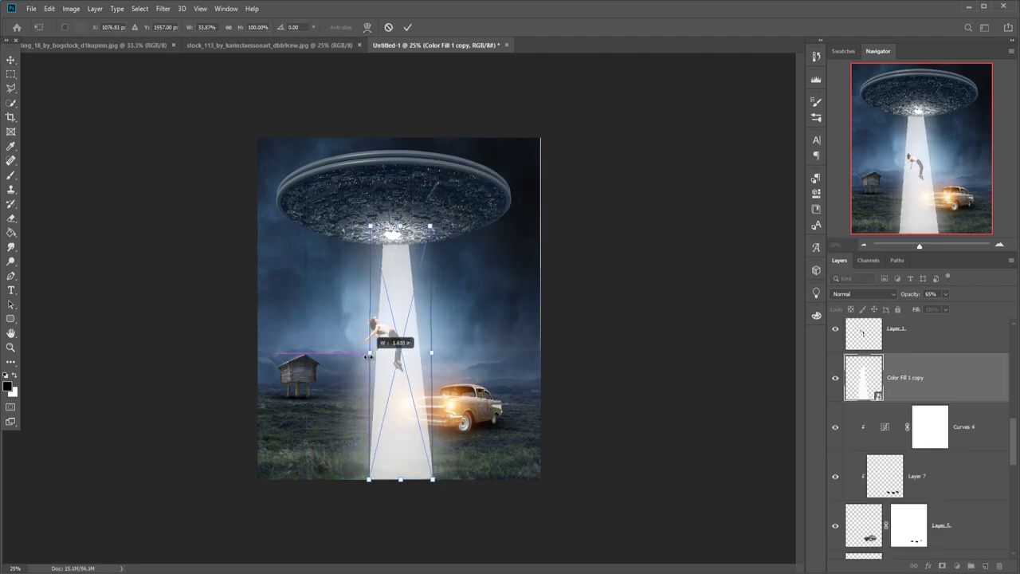
{"action": "left_click_drag", "start_coordinate": [431, 353], "coordinate": [422, 354]}
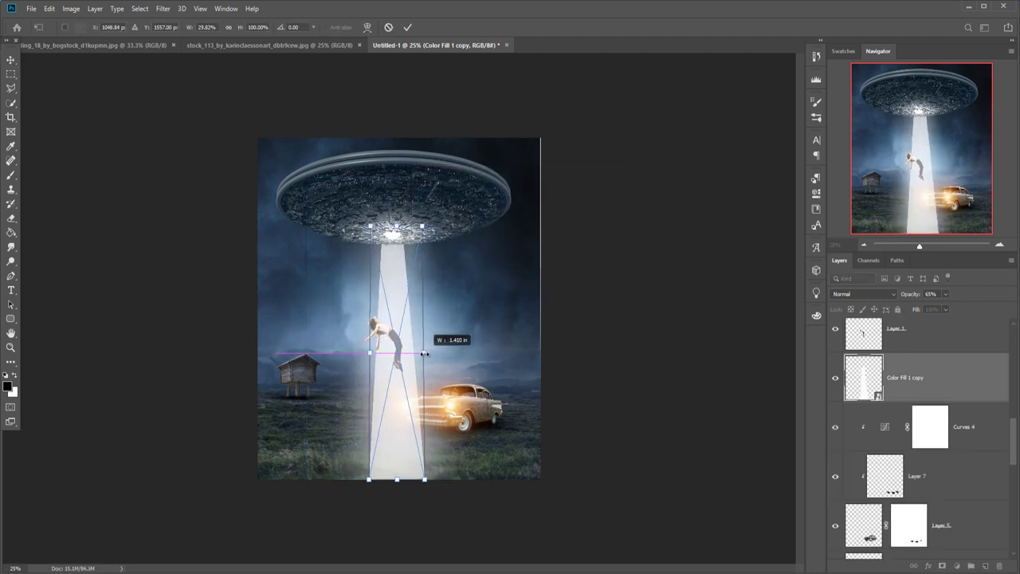
{"action": "left_click", "coordinate": [407, 27]}
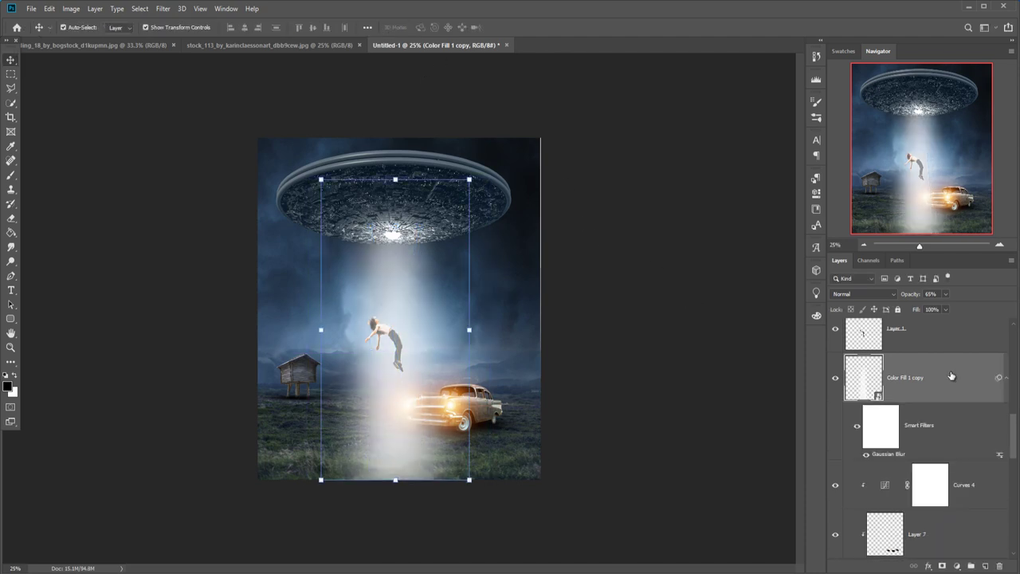
Mask the Color Fill 1 copy and paint out its bottom with a size-700 black brush
{"action": "left_click", "coordinate": [985, 565]}
{"action": "key", "text": "ctrl+z"}
{"action": "left_click", "coordinate": [941, 566]}
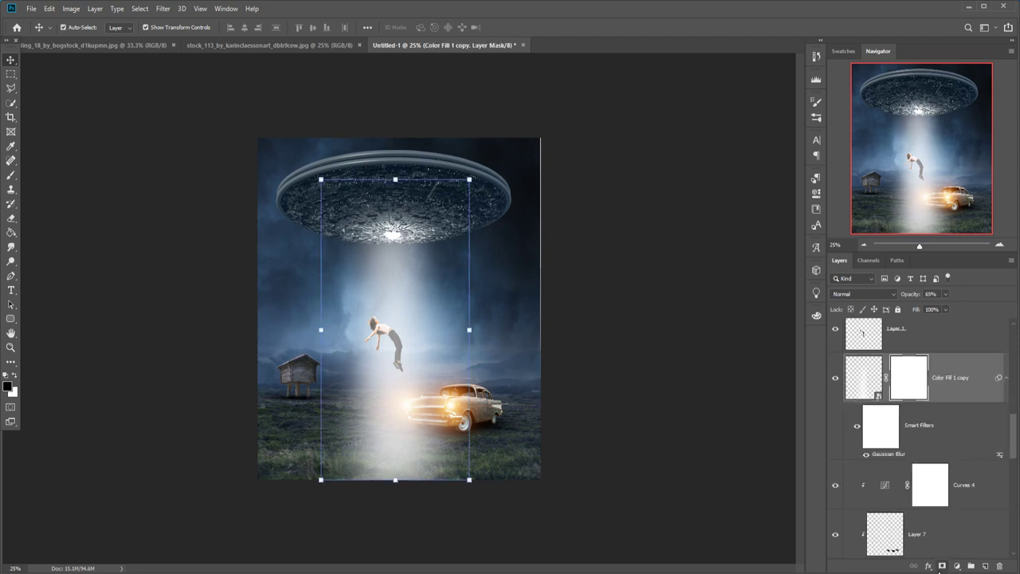
{"action": "left_click", "coordinate": [9, 176]}
{"action": "key", "text": "bracketright"}
{"action": "key", "text": "bracketright"}
{"action": "key", "text": "bracketright"}
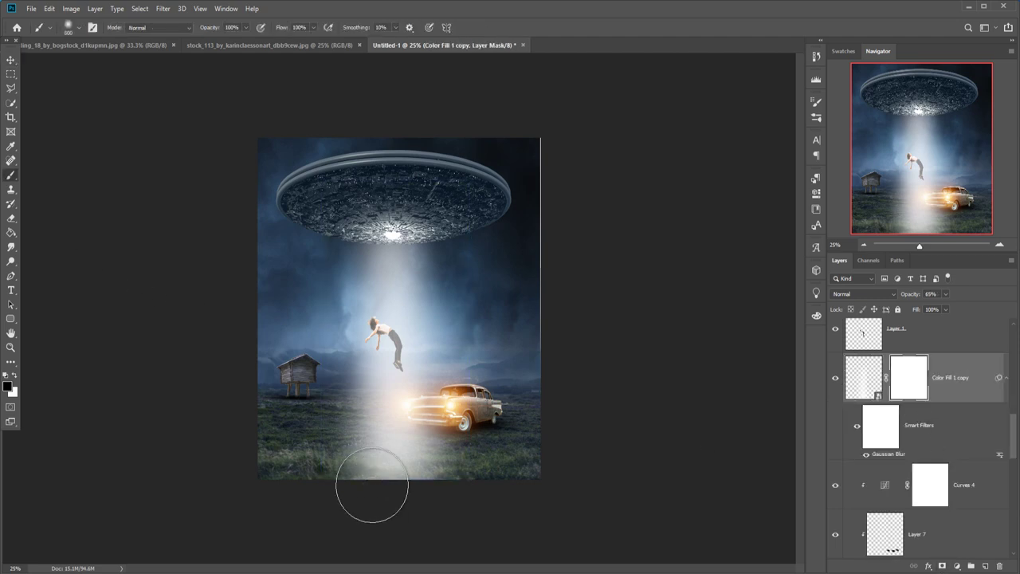
{"action": "mouse_move", "coordinate": [371, 486]}
{"action": "left_mouse_down"}
{"action": "mouse_move", "coordinate": [417, 485]}
{"action": "mouse_move", "coordinate": [378, 470]}
{"action": "mouse_move", "coordinate": [405, 482]}
{"action": "mouse_move", "coordinate": [382, 485]}
{"action": "mouse_move", "coordinate": [402, 483]}
{"action": "left_mouse_up"}
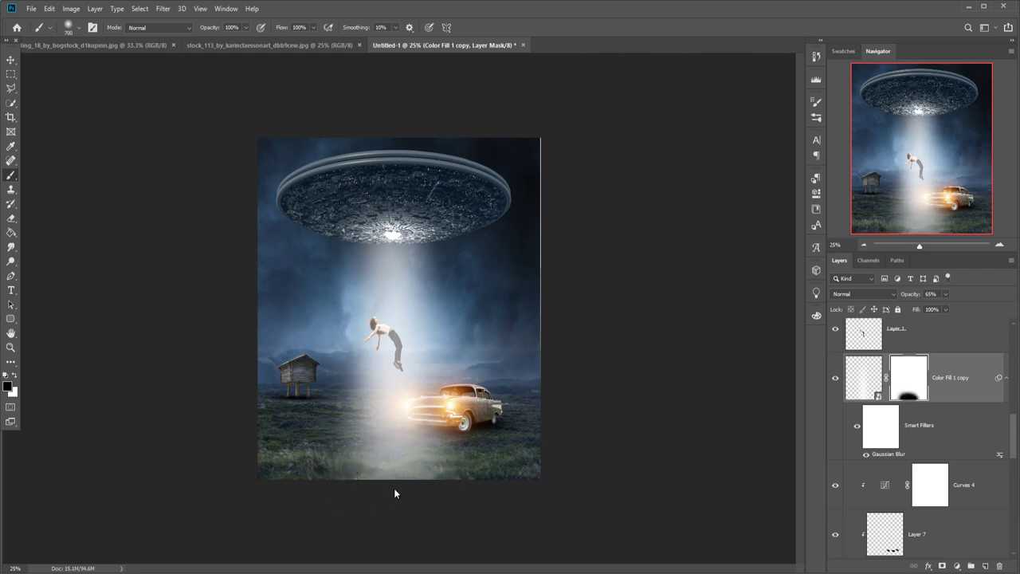
{"action": "left_click", "coordinate": [10, 61]}
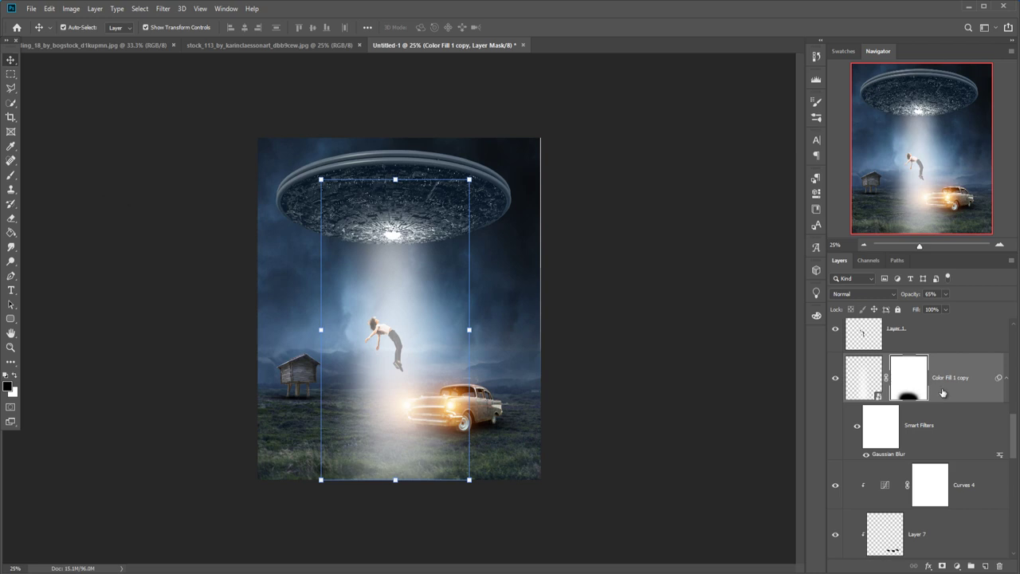
{"action": "scroll", "coordinate": [942, 393], "scroll_direction": "down", "scroll_amount": 5}
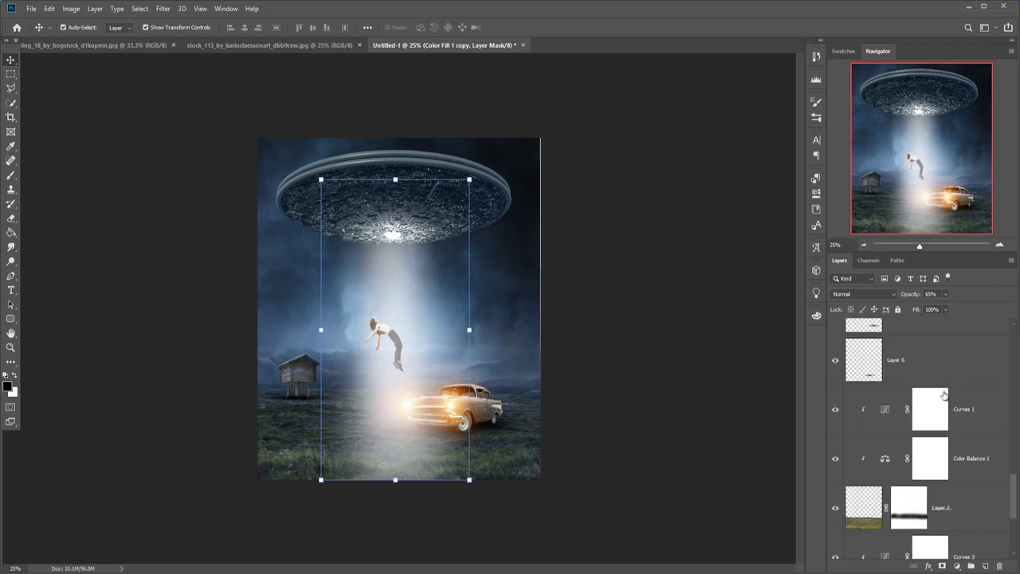
Add a new layer above Curves 1 and paint a soft white glow near the car's headlights
{"action": "left_click", "coordinate": [969, 409]}
{"action": "left_click", "coordinate": [984, 565]}
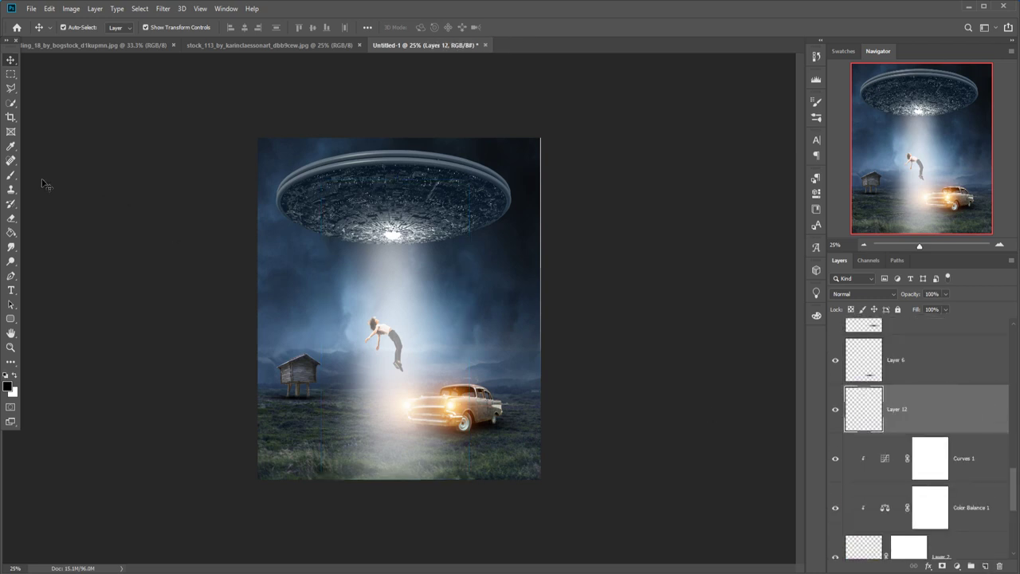
{"action": "left_click", "coordinate": [10, 177]}
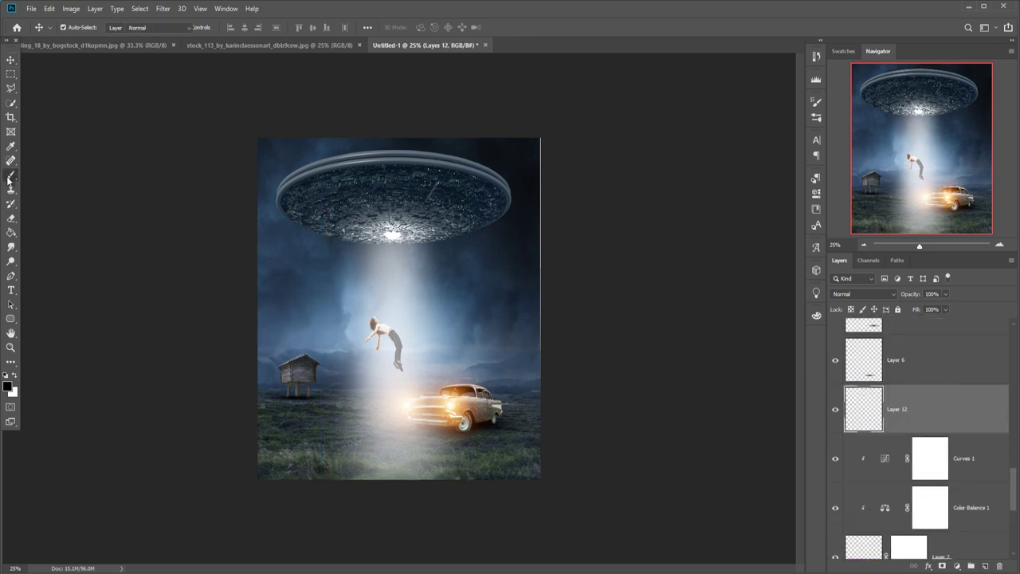
{"action": "left_click", "coordinate": [15, 373]}
{"action": "left_click_drag", "start_coordinate": [340, 420], "coordinate": [384, 418]}
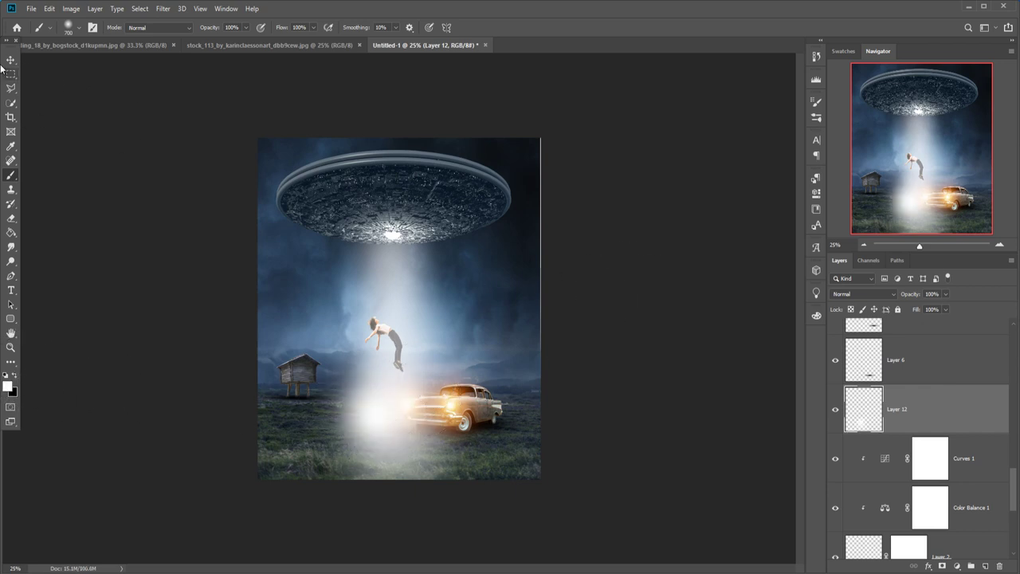
Stretch and squash the glow into a wide flat band beneath the car
{"action": "key", "text": "v"}
{"action": "left_click_drag", "start_coordinate": [461, 409], "coordinate": [599, 410]}
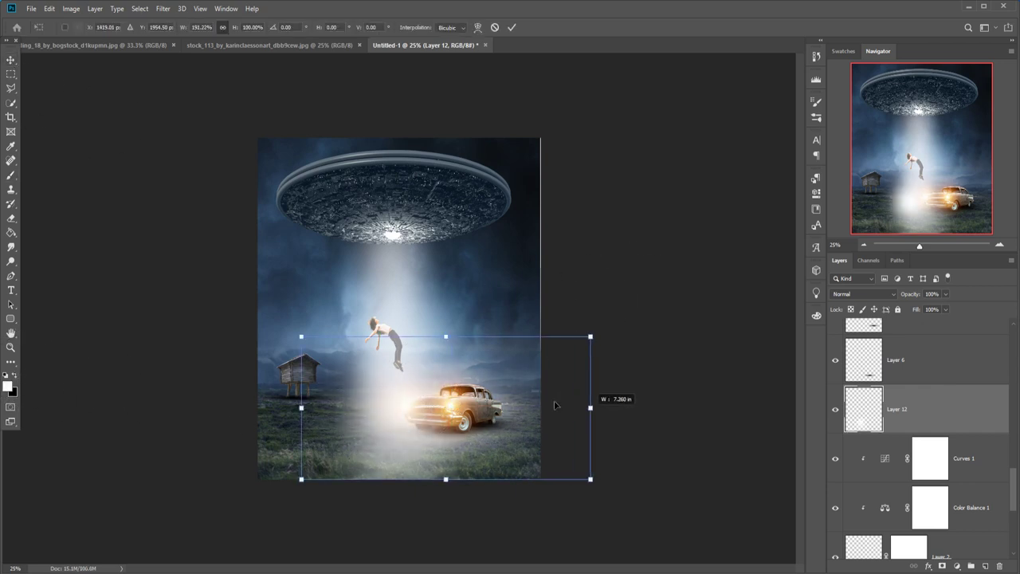
{"action": "mouse_move", "coordinate": [446, 337]}
{"action": "left_mouse_down"}
{"action": "mouse_move", "coordinate": [447, 424]}
{"action": "mouse_move", "coordinate": [419, 430]}
{"action": "left_mouse_up"}
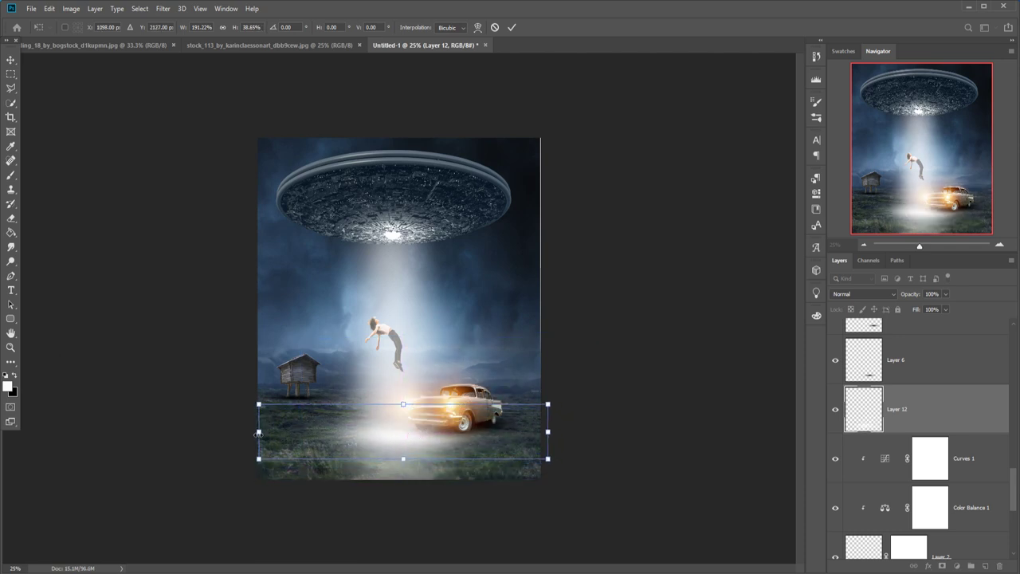
{"action": "left_click_drag", "start_coordinate": [259, 431], "coordinate": [235, 431]}
{"action": "left_click_drag", "start_coordinate": [547, 431], "coordinate": [587, 432]}
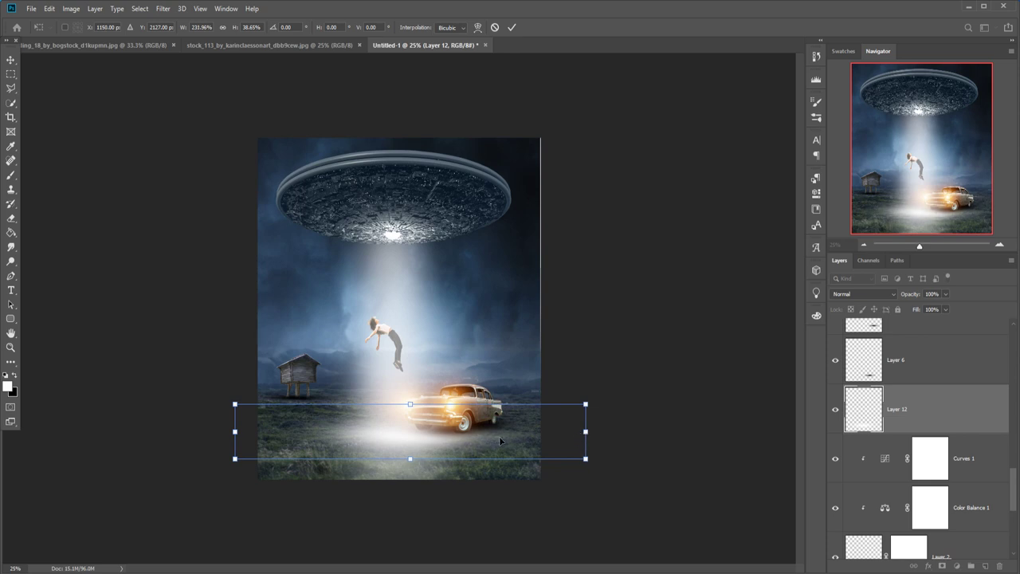
{"action": "left_click_drag", "start_coordinate": [496, 440], "coordinate": [485, 443]}
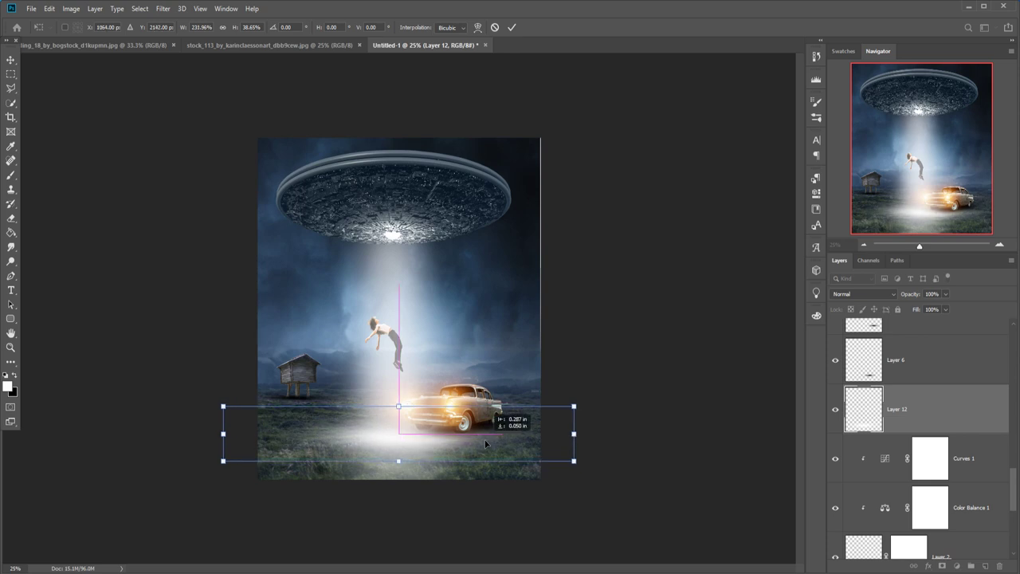
{"action": "left_click", "coordinate": [512, 27]}
Set the glow layer to Overlay, duplicate it as Layer 12 copy, then select Color Fill 1
{"action": "left_click", "coordinate": [863, 293]}
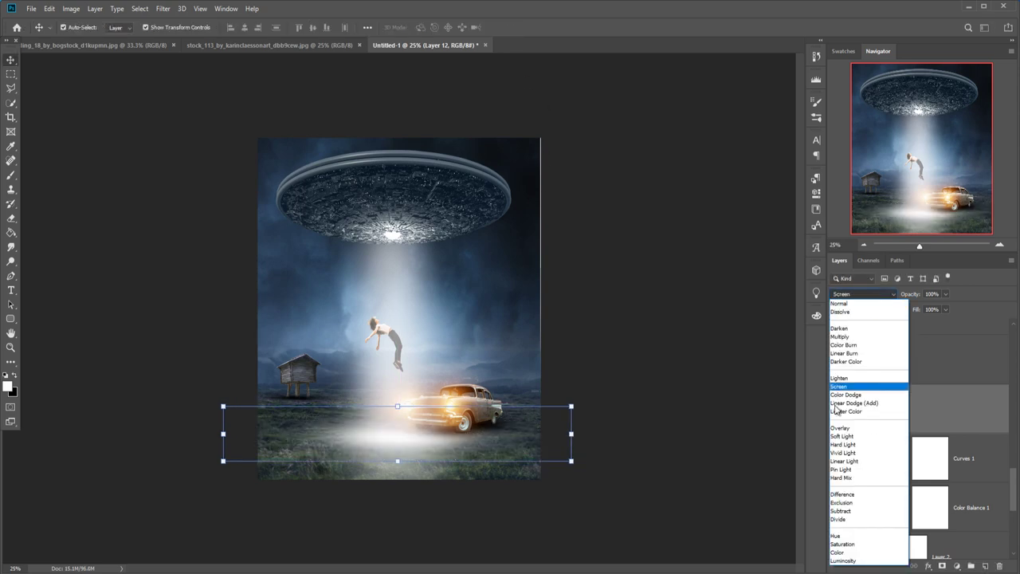
{"action": "left_click", "coordinate": [880, 438]}
{"action": "right_click", "coordinate": [929, 420]}
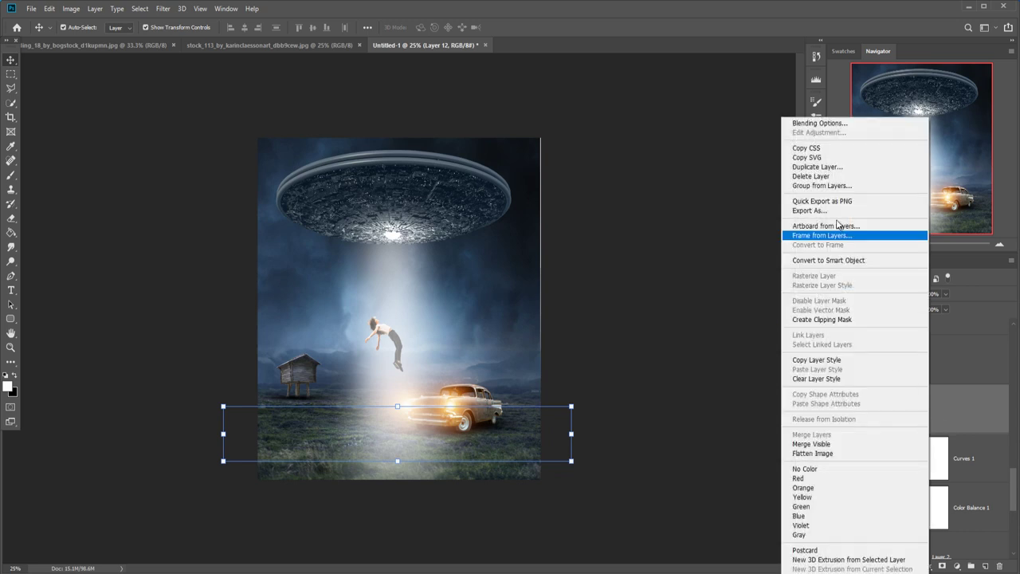
{"action": "left_click", "coordinate": [857, 177]}
{"action": "left_click", "coordinate": [597, 164]}
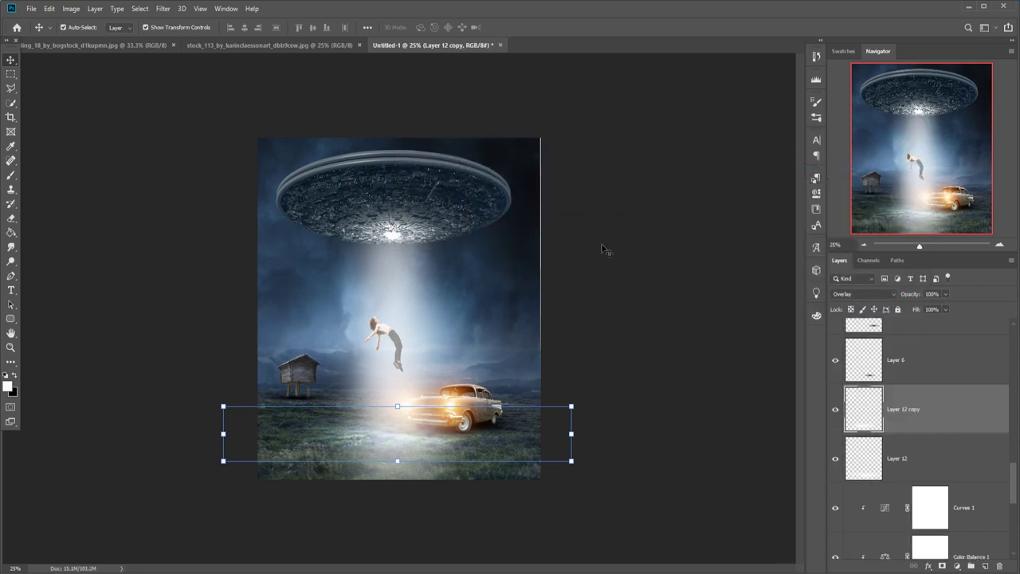
{"action": "left_click", "coordinate": [917, 463]}
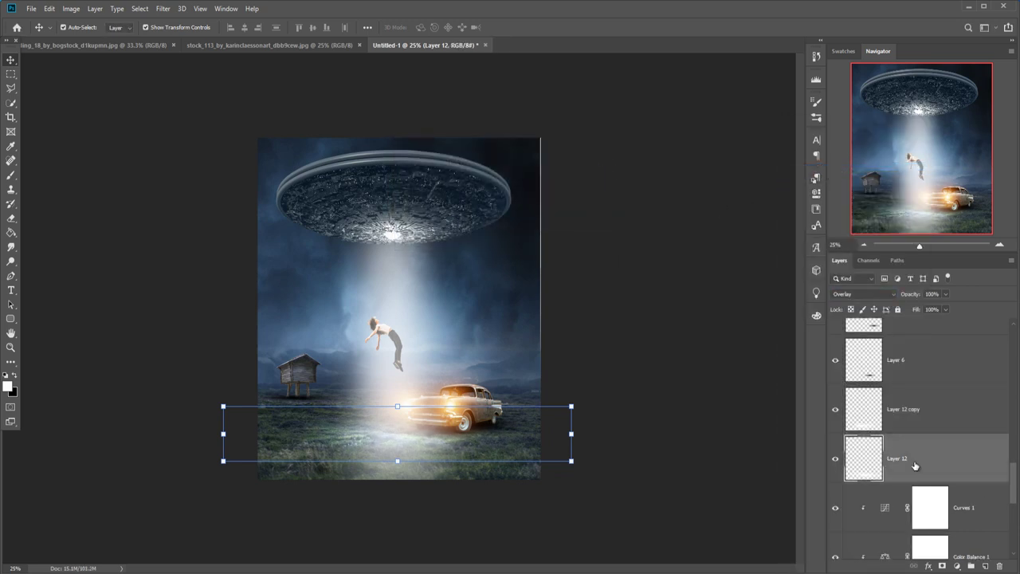
{"action": "left_click", "coordinate": [388, 263]}
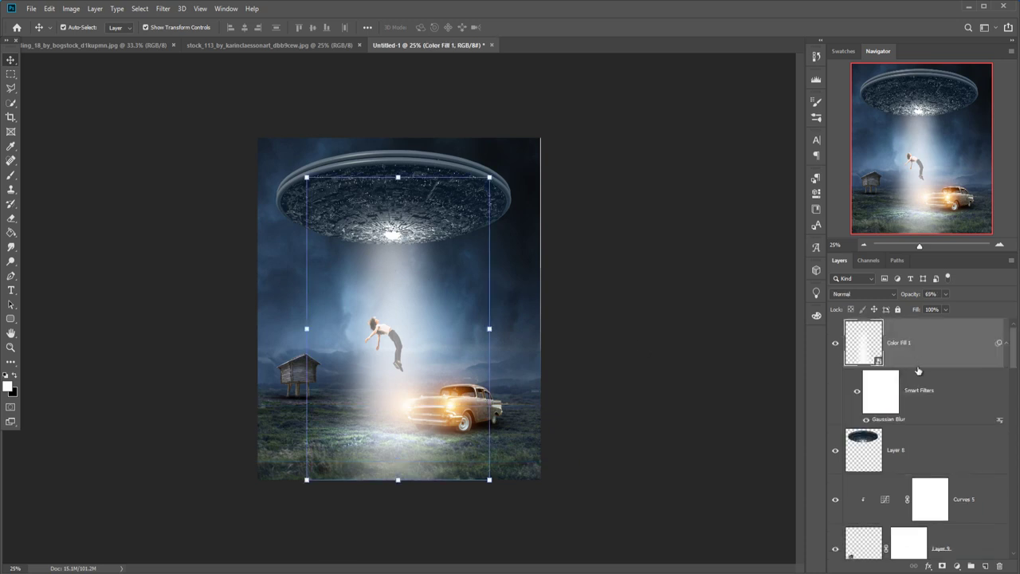
Add a mask to the Color Fill 1 haze and paint it out along the image's bottom
{"action": "left_click", "coordinate": [943, 565]}
{"action": "key", "text": "b"}
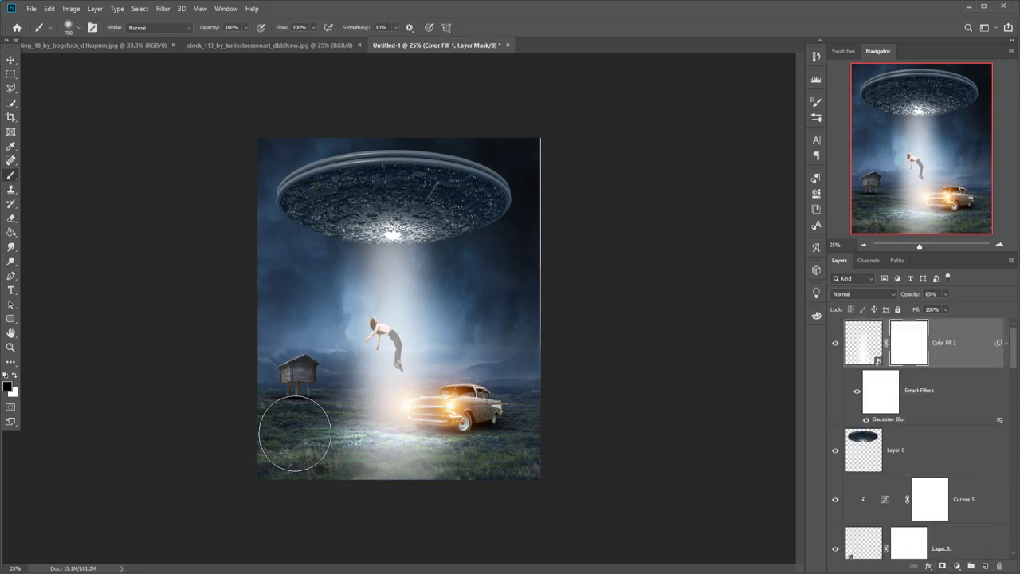
{"action": "mouse_move", "coordinate": [364, 478]}
{"action": "left_mouse_down"}
{"action": "mouse_move", "coordinate": [438, 497]}
{"action": "mouse_move", "coordinate": [397, 491]}
{"action": "mouse_move", "coordinate": [485, 489]}
{"action": "mouse_move", "coordinate": [282, 489]}
{"action": "mouse_move", "coordinate": [492, 486]}
{"action": "left_mouse_up"}
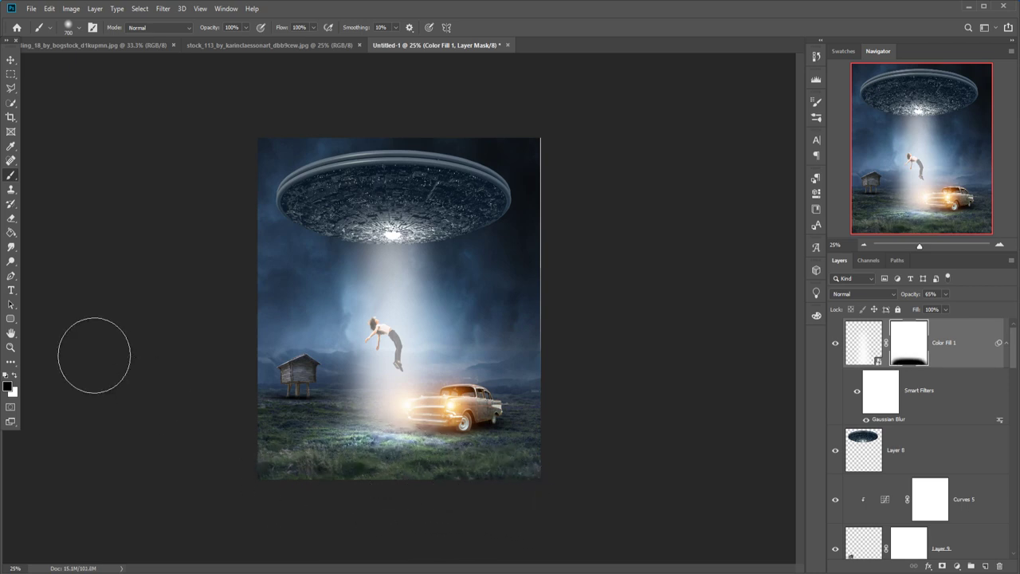
{"action": "left_click", "coordinate": [11, 61]}
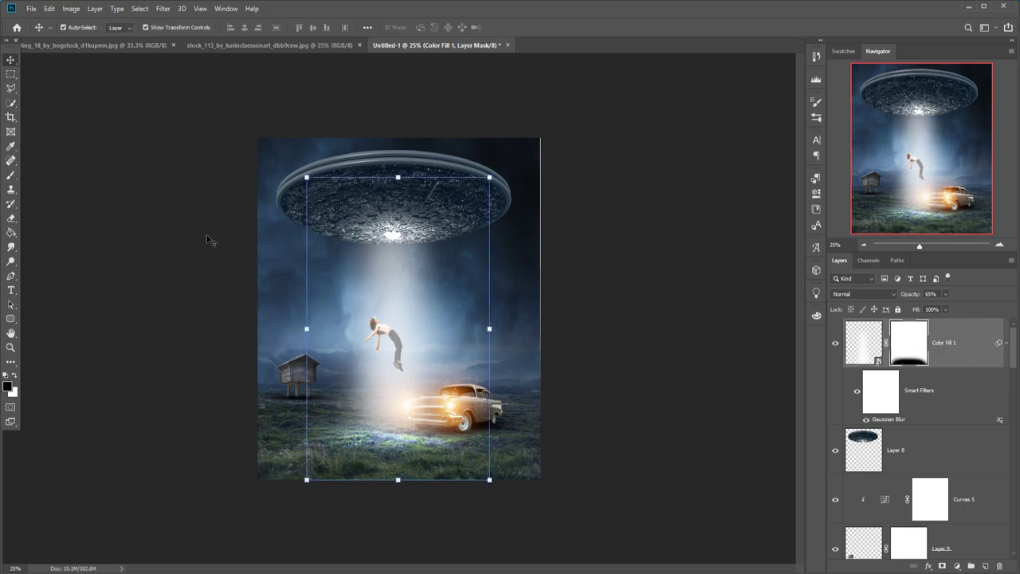
With a small 12%-opacity brush, mask the haze off the woman's chest, legs and shirt edge
{"action": "left_click", "coordinate": [11, 174]}
{"action": "scroll", "coordinate": [440, 344], "scroll_direction": "up", "scroll_amount": 3}
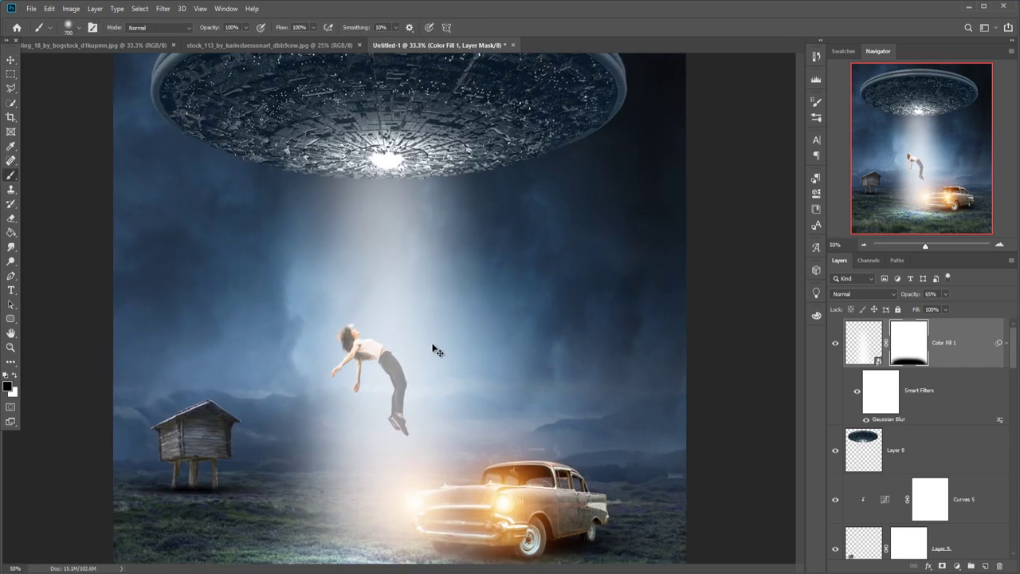
{"action": "key", "text": "bracketleft"}
{"action": "key", "text": "bracketleft"}
{"action": "key", "text": "bracketleft"}
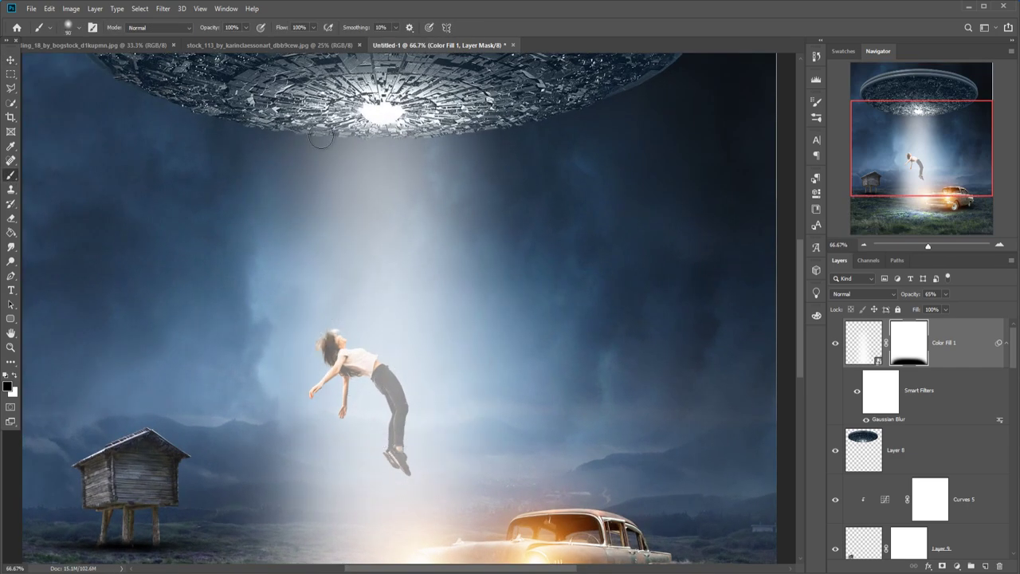
{"action": "left_click_drag", "start_coordinate": [245, 30], "coordinate": [205, 45]}
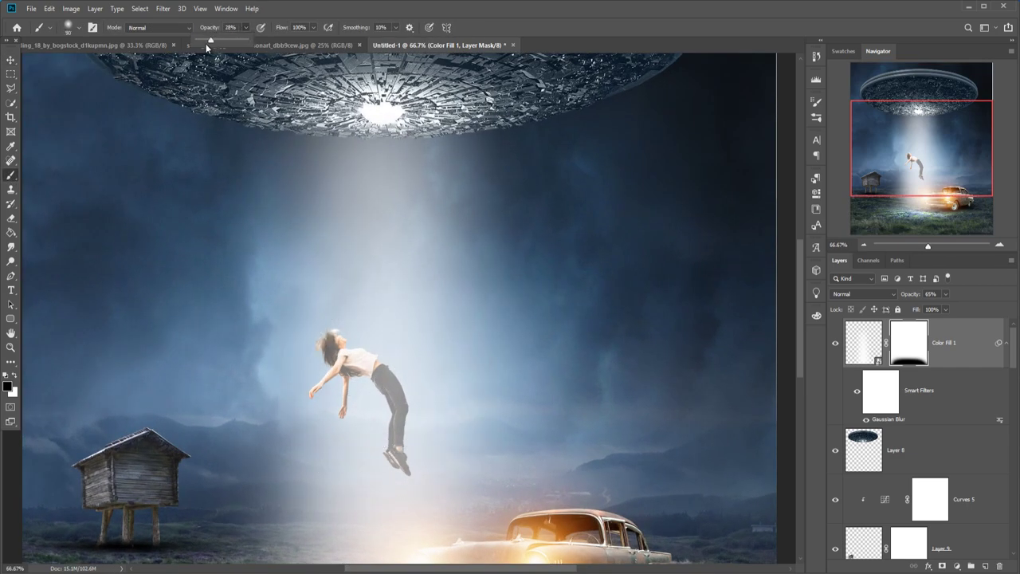
{"action": "key", "text": "bracketleft"}
{"action": "key", "text": "bracketleft"}
{"action": "left_click", "coordinate": [358, 360]}
{"action": "key", "text": "bracketleft"}
{"action": "key", "text": "bracketleft"}
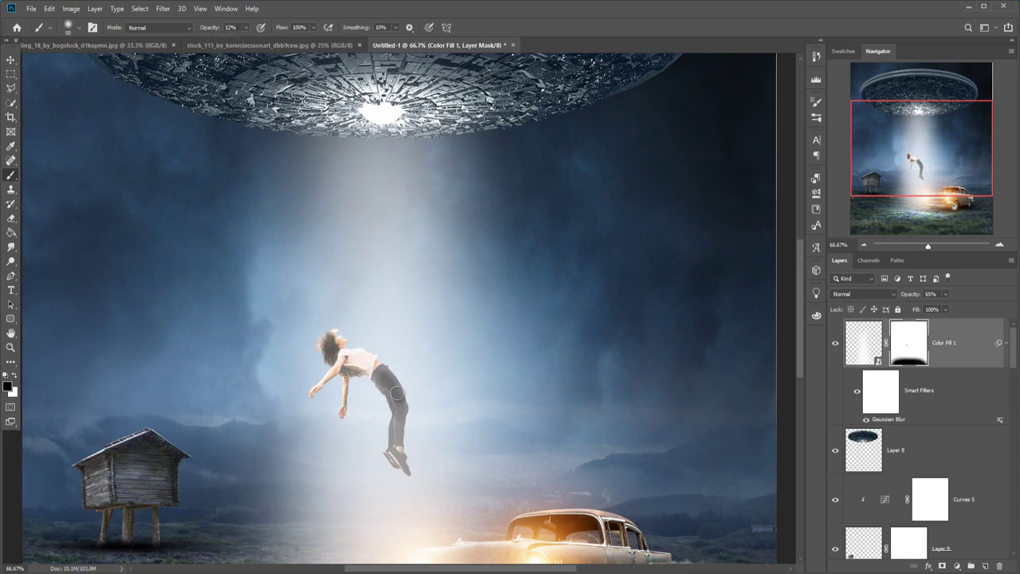
{"action": "mouse_move", "coordinate": [378, 373]}
{"action": "left_mouse_down"}
{"action": "mouse_move", "coordinate": [398, 410]}
{"action": "mouse_move", "coordinate": [403, 466]}
{"action": "mouse_move", "coordinate": [400, 413]}
{"action": "left_mouse_up"}
{"action": "key", "text": "bracketleft"}
{"action": "left_click_drag", "start_coordinate": [347, 361], "coordinate": [379, 368]}
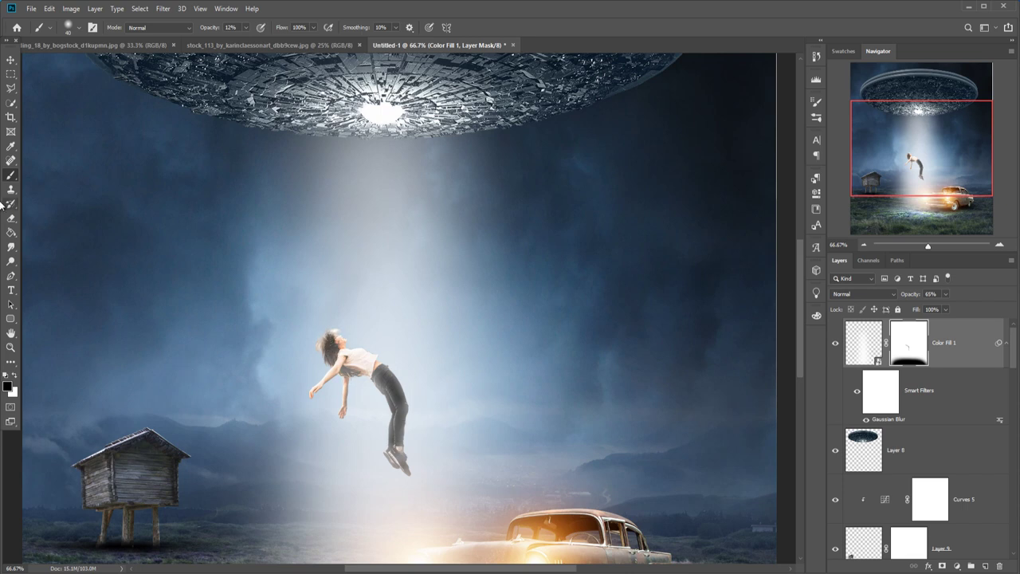
{"action": "left_click", "coordinate": [11, 60]}
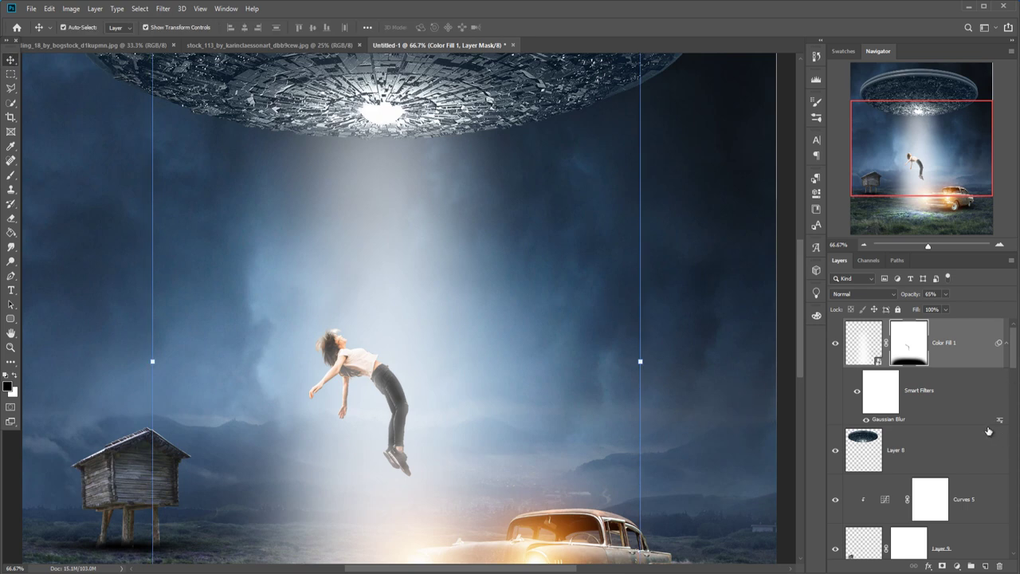
Add a new Overlay layer clipped to the UFO layer, Layer 8
{"action": "left_click", "coordinate": [938, 463]}
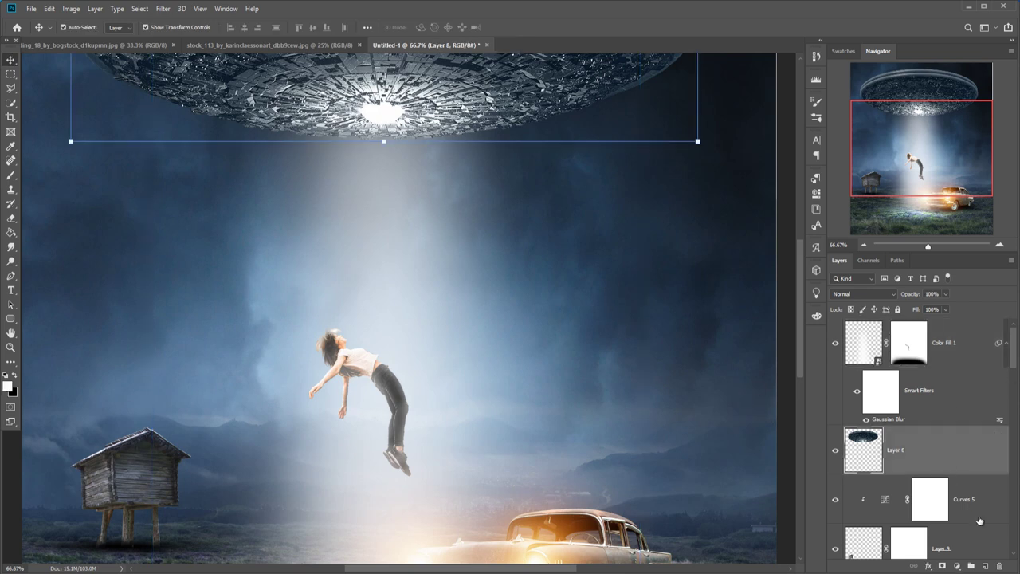
{"action": "left_click", "coordinate": [982, 555]}
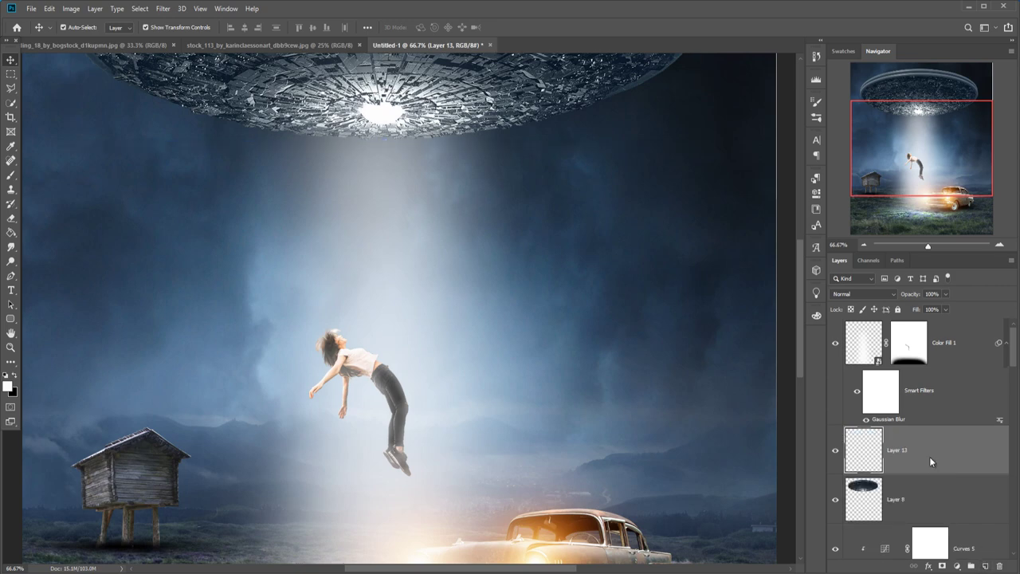
{"action": "right_click", "coordinate": [929, 456]}
{"action": "left_click", "coordinate": [810, 320]}
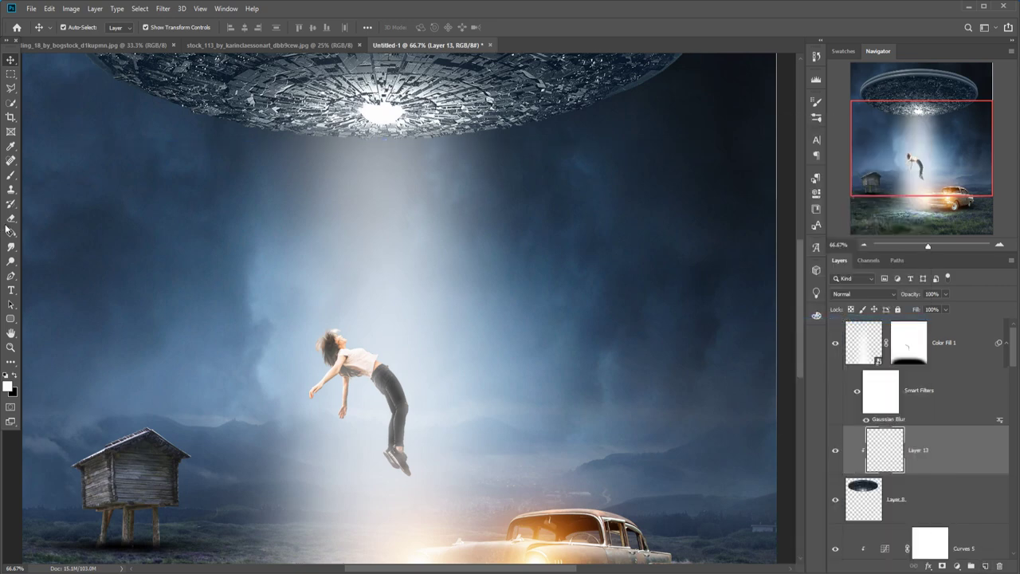
{"action": "key", "text": "b"}
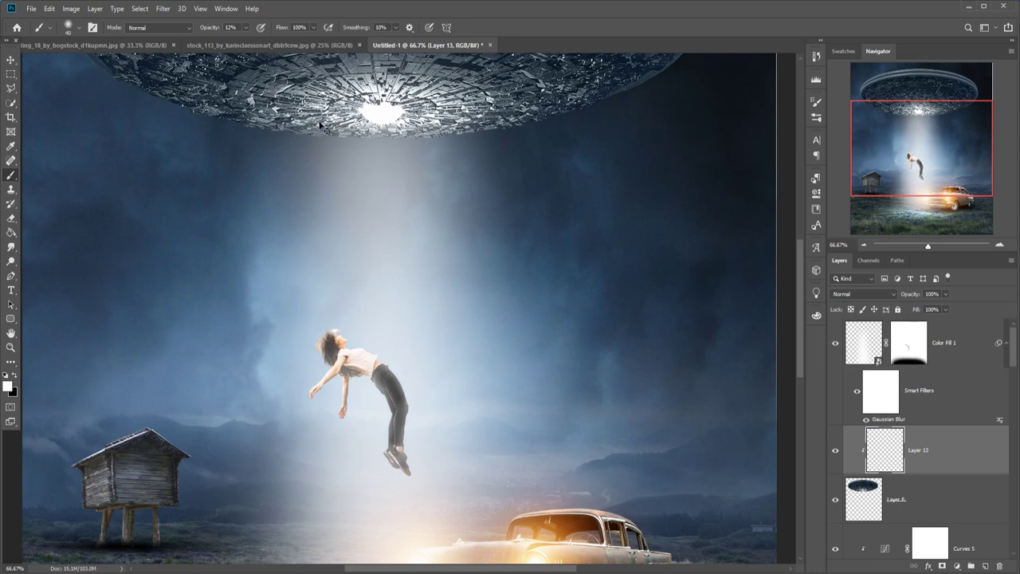
{"action": "key", "text": "ctrl+minus"}
{"action": "left_click", "coordinate": [883, 296]}
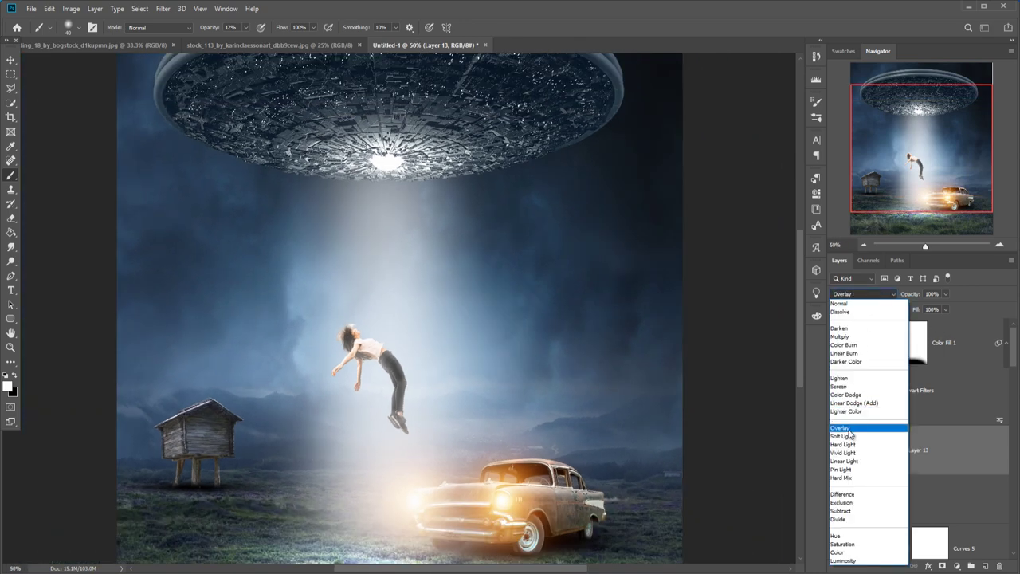
{"action": "left_click", "coordinate": [865, 430]}
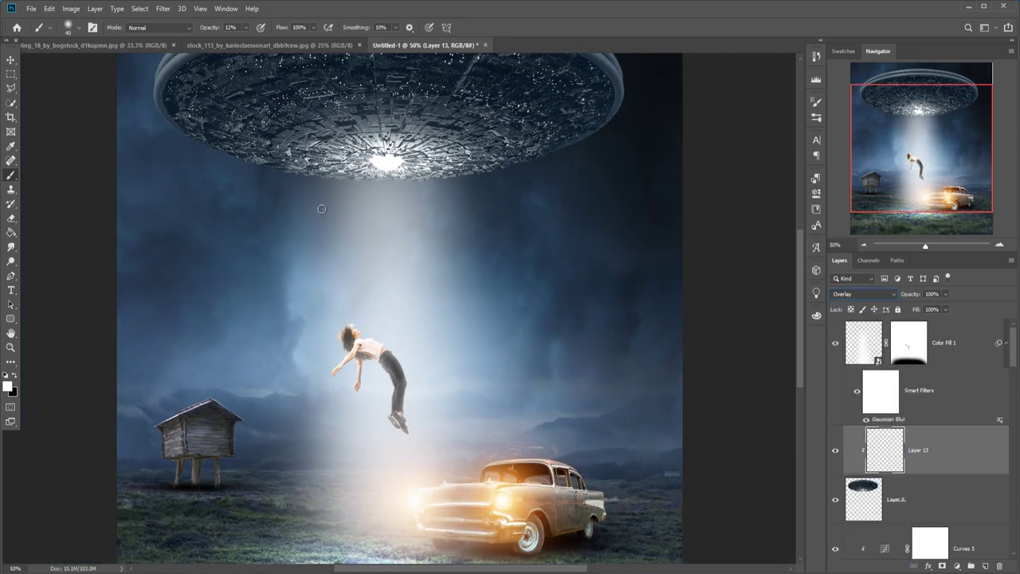
Paint a white glow at 100% opacity on the UFO's central light
{"action": "key", "text": "bracketright"}
{"action": "key", "text": "bracketright"}
{"action": "key", "text": "bracketright"}
{"action": "left_click", "coordinate": [246, 27]}
{"action": "left_click_drag", "start_coordinate": [245, 35], "coordinate": [342, 48]}
{"action": "key", "text": "bracketright"}
{"action": "key", "text": "bracketright"}
{"action": "key", "text": "bracketright"}
{"action": "left_click_drag", "start_coordinate": [378, 163], "coordinate": [478, 160]}
{"action": "left_click_drag", "start_coordinate": [391, 183], "coordinate": [318, 171]}
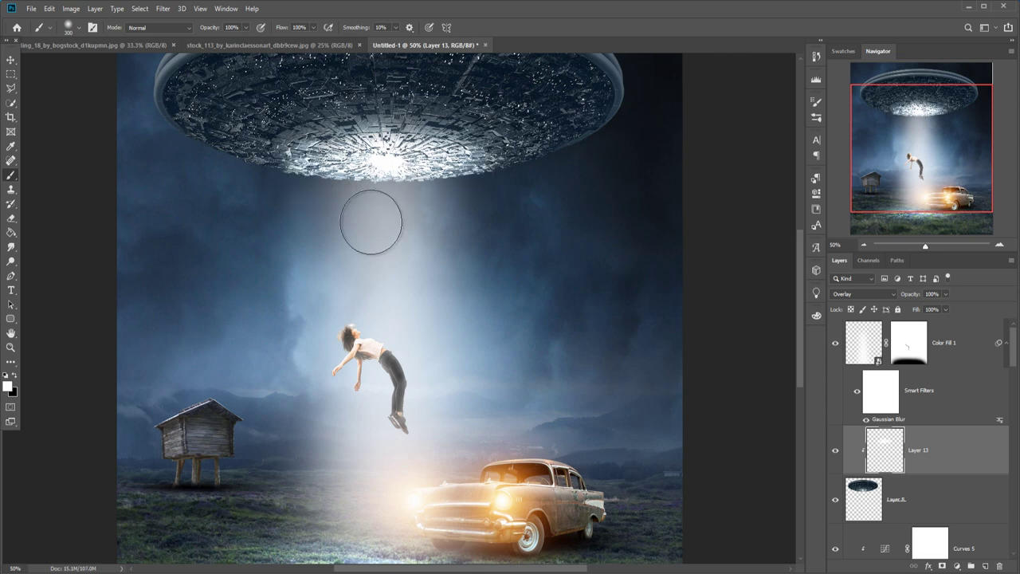
{"action": "key", "text": "ctrl+z"}
{"action": "key", "text": "ctrl+z"}
{"action": "key", "text": "ctrl+z"}
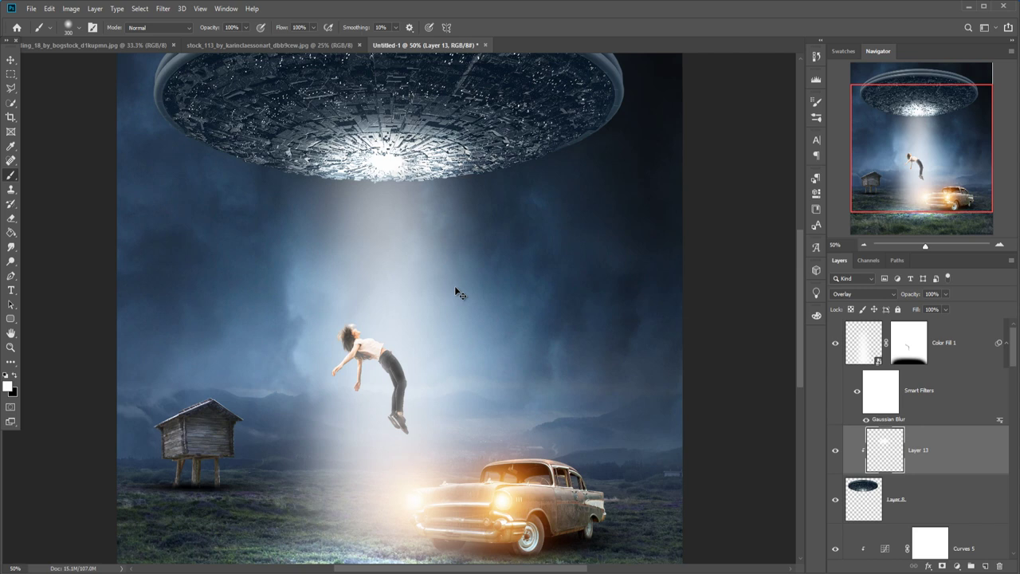
{"action": "key", "text": "ctrl+z"}
{"action": "key", "text": "ctrl+z"}
{"action": "key", "text": "ctrl+z"}
{"action": "key", "text": "ctrl+z"}
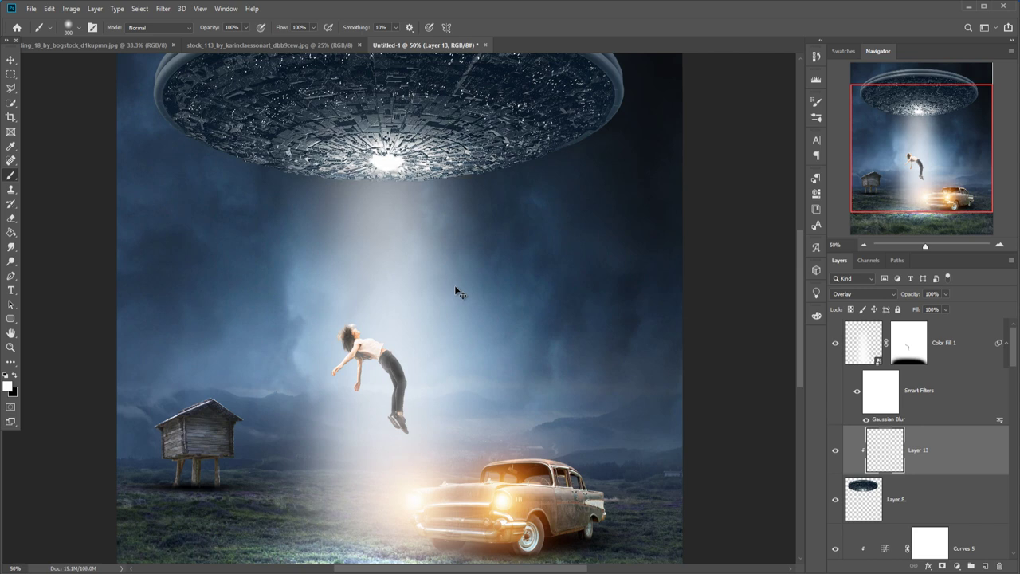
{"action": "left_click", "coordinate": [384, 166]}
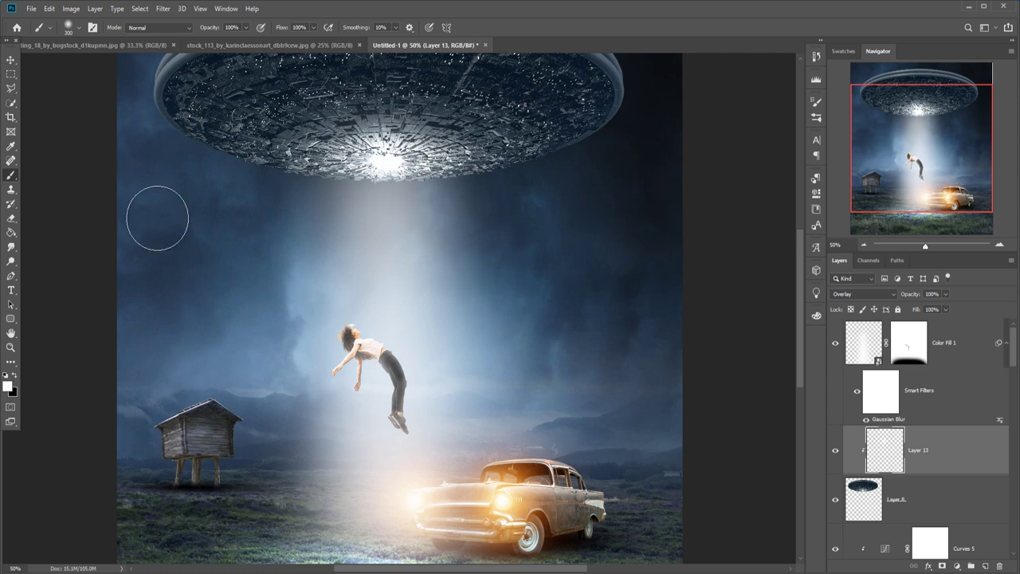
{"action": "left_click", "coordinate": [10, 60]}
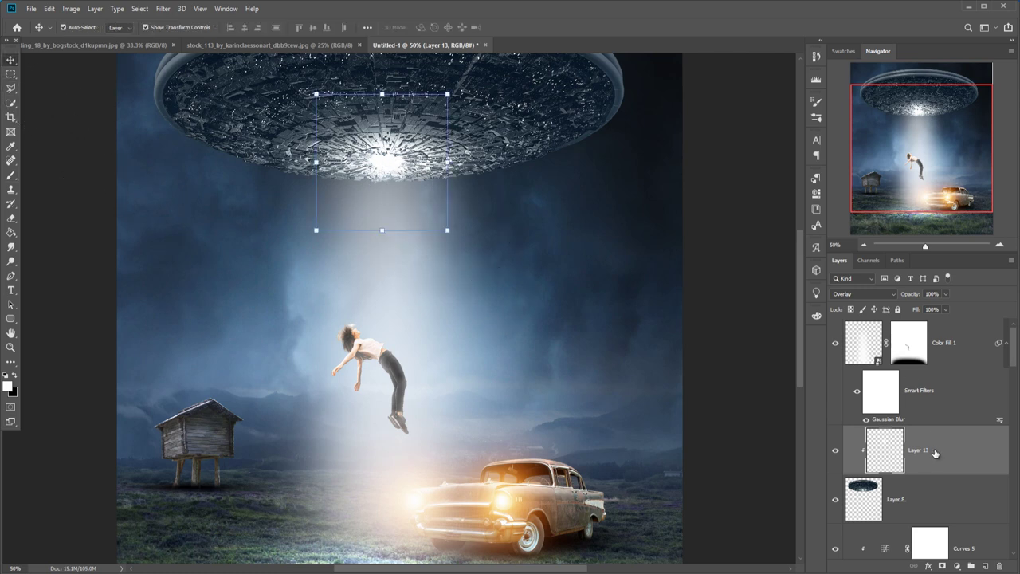
Add Layer 14 and paint a large size-900 white glow on the UFO underside
{"action": "left_click", "coordinate": [985, 565]}
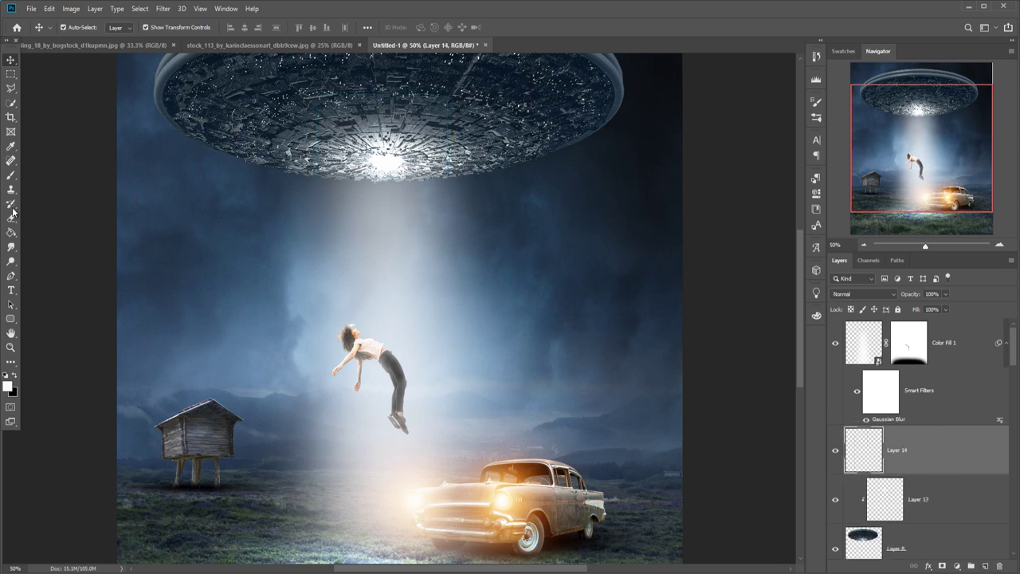
{"action": "left_click", "coordinate": [10, 175]}
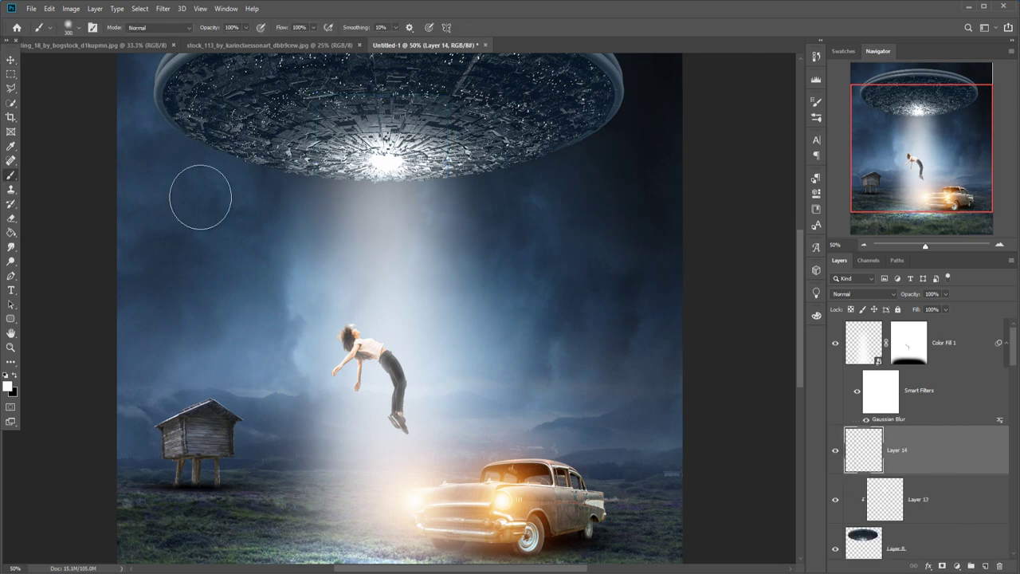
{"action": "key", "text": "bracketright"}
{"action": "key", "text": "bracketright"}
{"action": "key", "text": "bracketright"}
{"action": "left_click", "coordinate": [387, 174]}
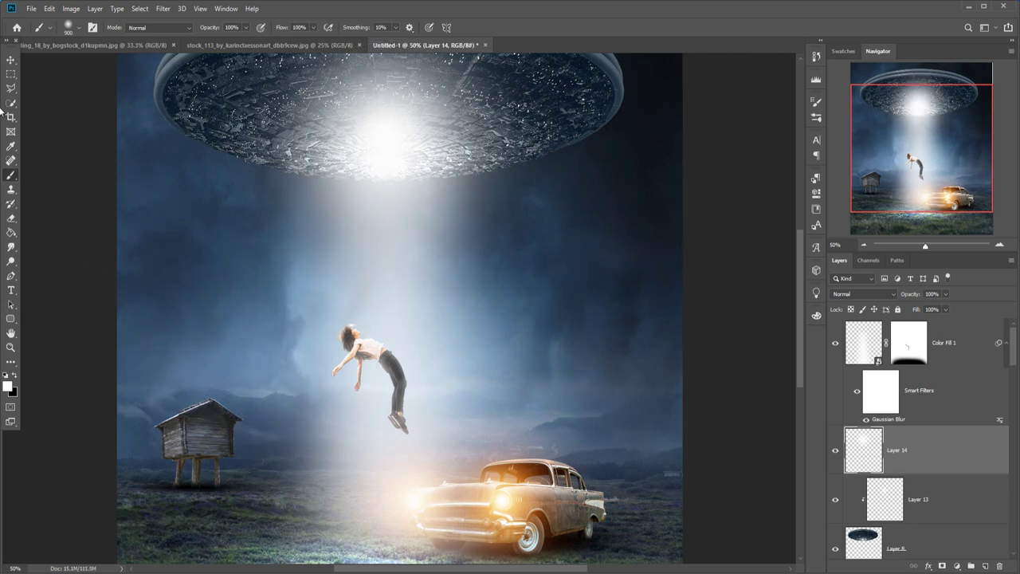
{"action": "left_click", "coordinate": [11, 62]}
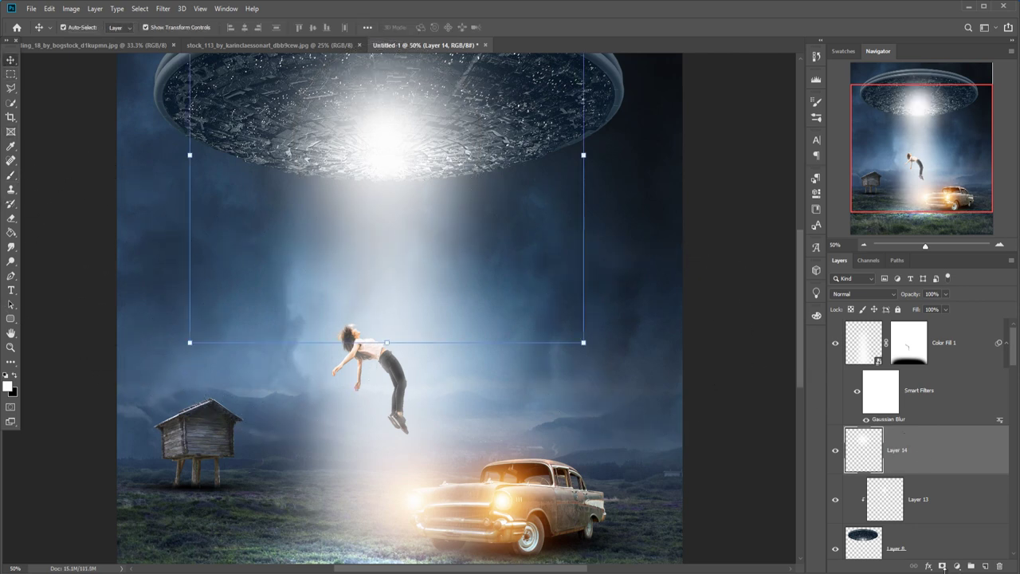
Mask Layer 14, move its glow lower and narrow it to about 94% width
{"action": "left_click", "coordinate": [941, 566]}
{"action": "left_click", "coordinate": [11, 175]}
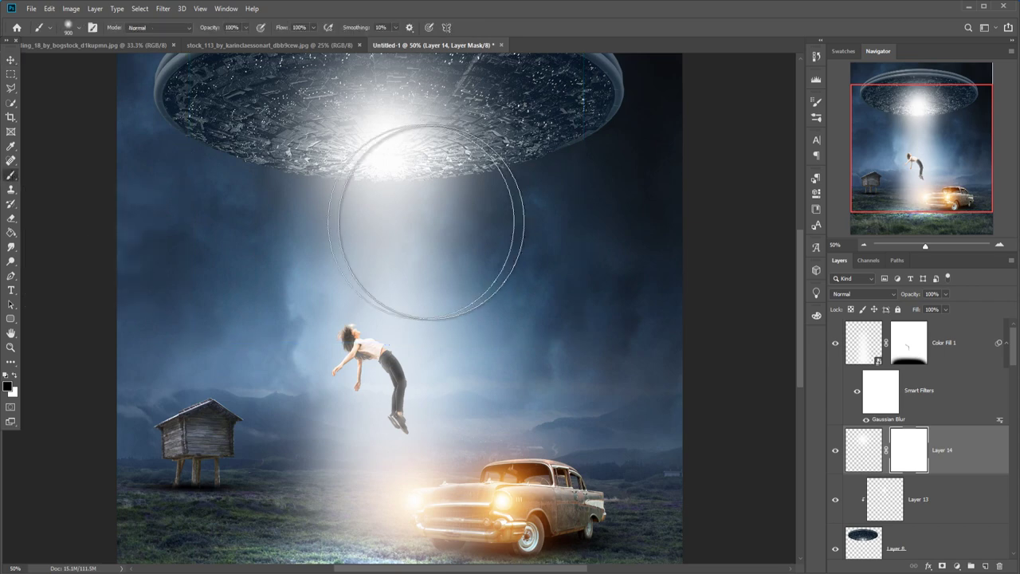
{"action": "key", "text": "ctrl+minus"}
{"action": "key", "text": "ctrl+minus"}
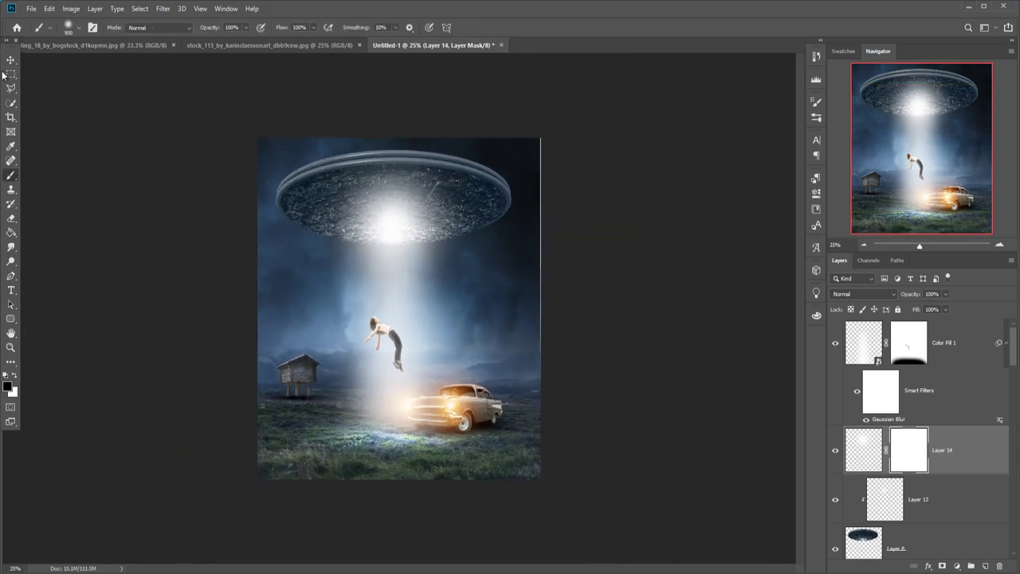
{"action": "key", "text": "v"}
{"action": "left_click", "coordinate": [861, 448]}
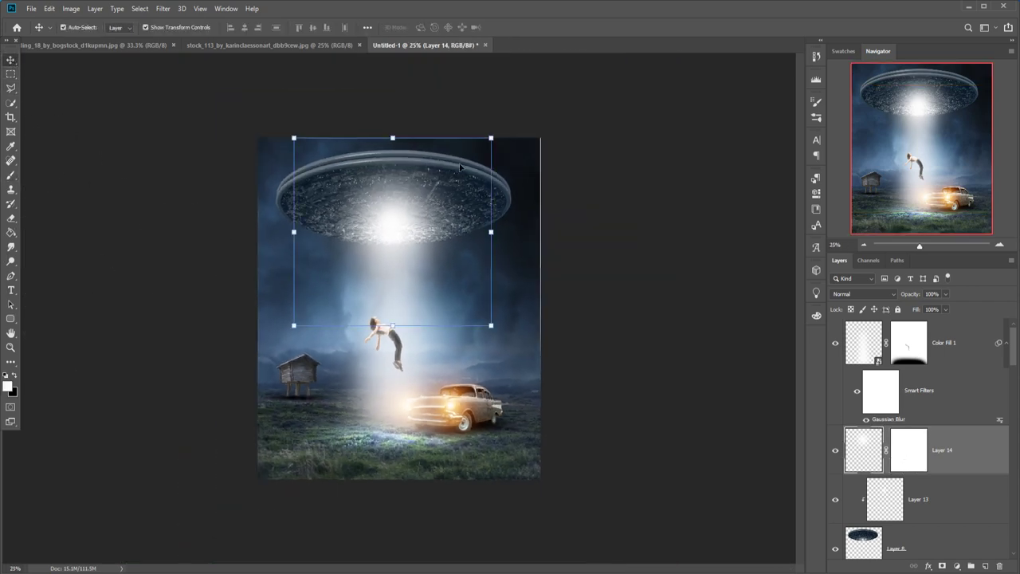
{"action": "mouse_move", "coordinate": [392, 137]}
{"action": "left_mouse_down"}
{"action": "mouse_move", "coordinate": [392, 276]}
{"action": "mouse_move", "coordinate": [406, 244]}
{"action": "left_mouse_up"}
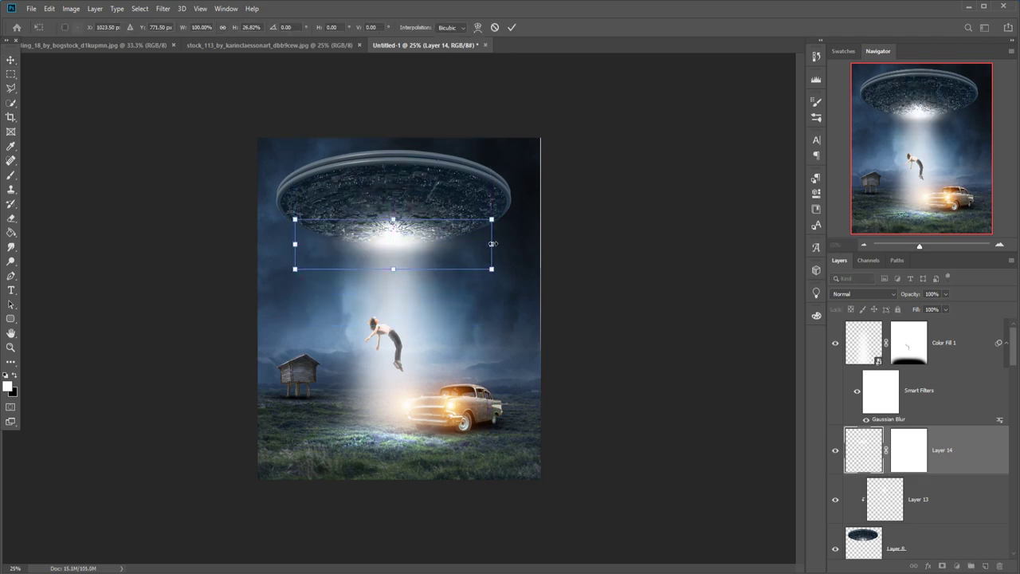
{"action": "left_click_drag", "start_coordinate": [491, 243], "coordinate": [482, 243]}
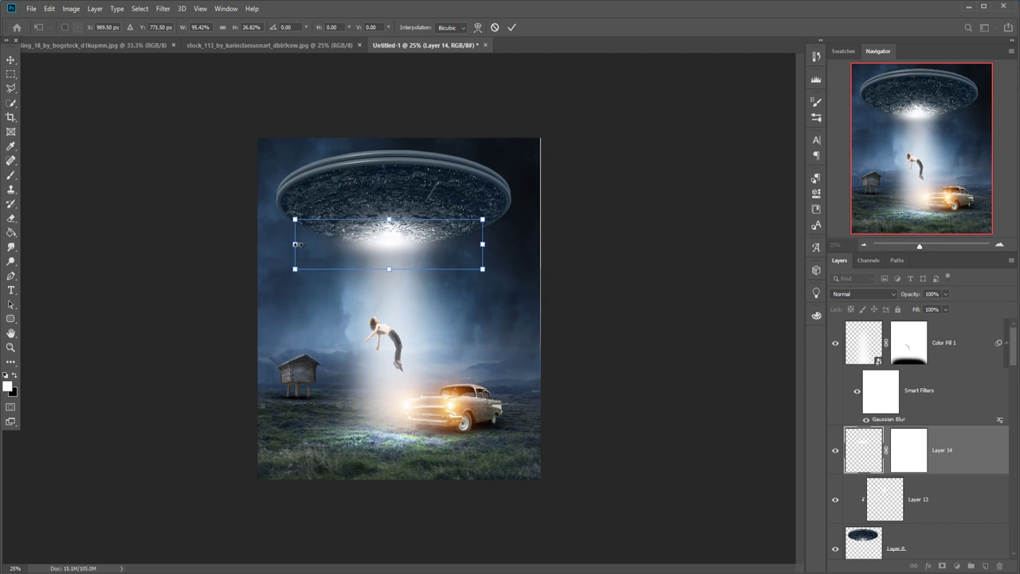
{"action": "left_click_drag", "start_coordinate": [296, 244], "coordinate": [307, 244]}
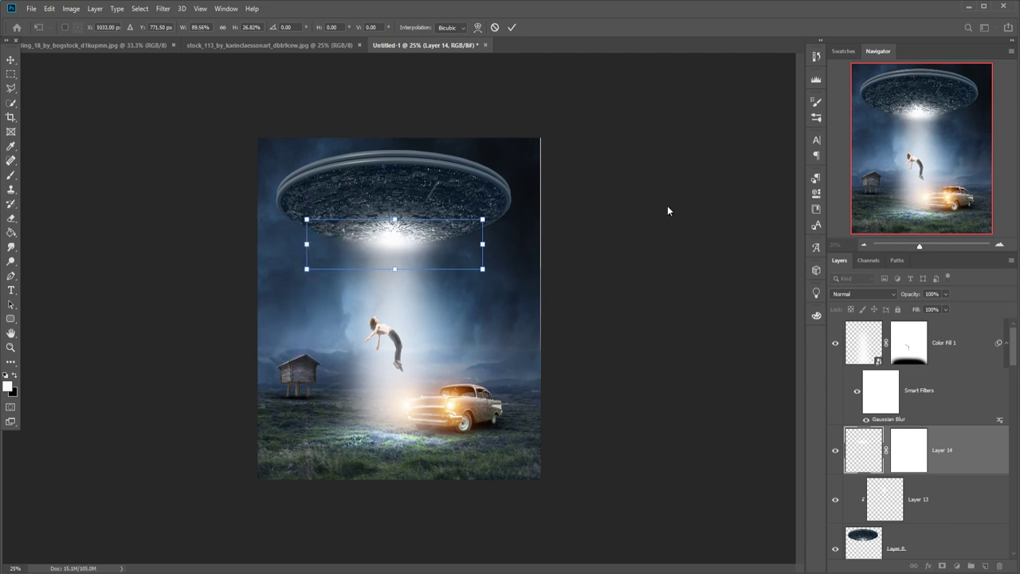
{"action": "left_click", "coordinate": [512, 28]}
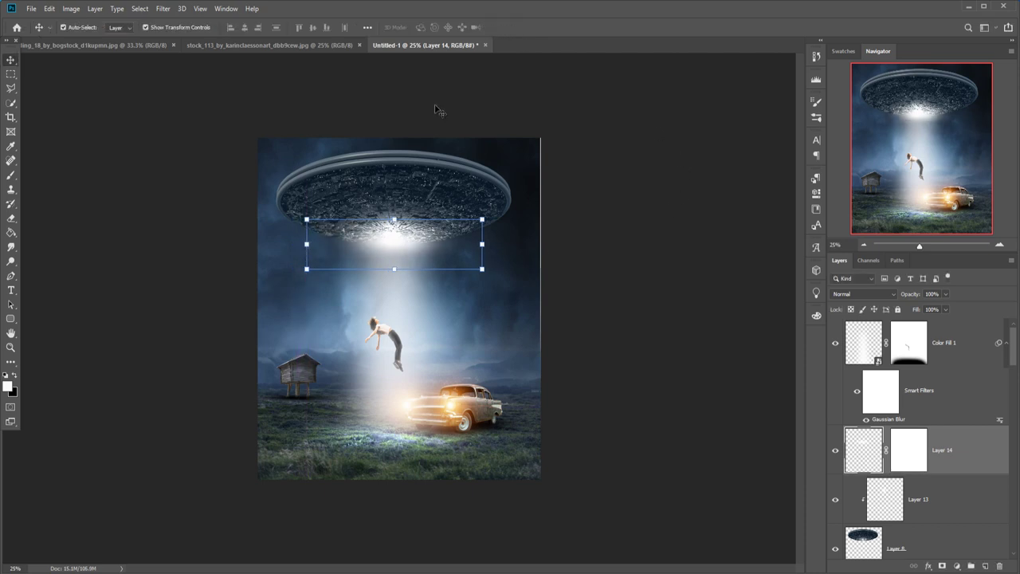
Add a new layer above Curves 1 and set a brush to 9% opacity
{"action": "scroll", "coordinate": [861, 399], "scroll_direction": "down", "scroll_amount": 10}
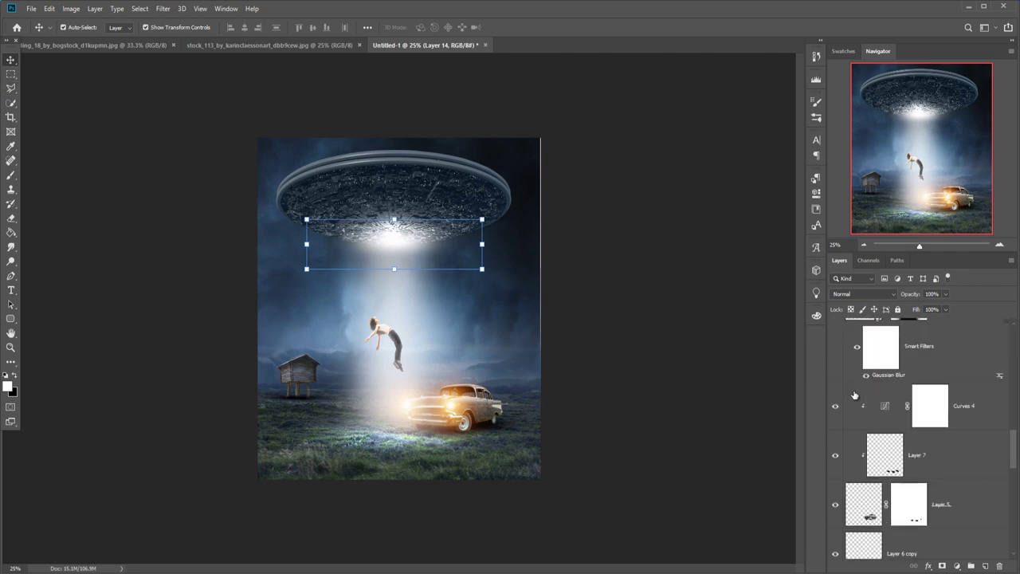
{"action": "scroll", "coordinate": [976, 380], "scroll_direction": "down", "scroll_amount": 5}
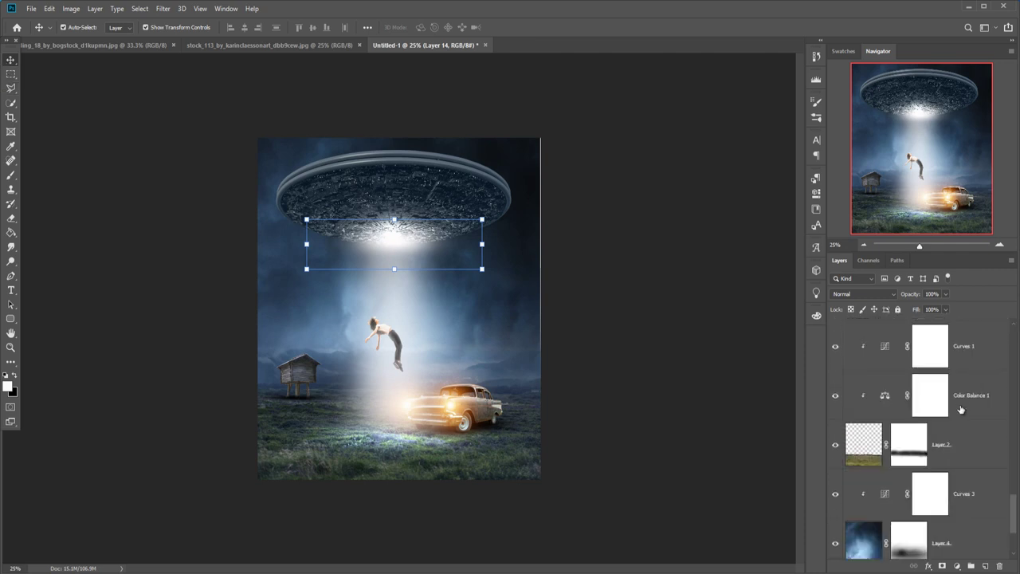
{"action": "scroll", "coordinate": [959, 423], "scroll_direction": "up", "scroll_amount": 2}
{"action": "left_click", "coordinate": [964, 455]}
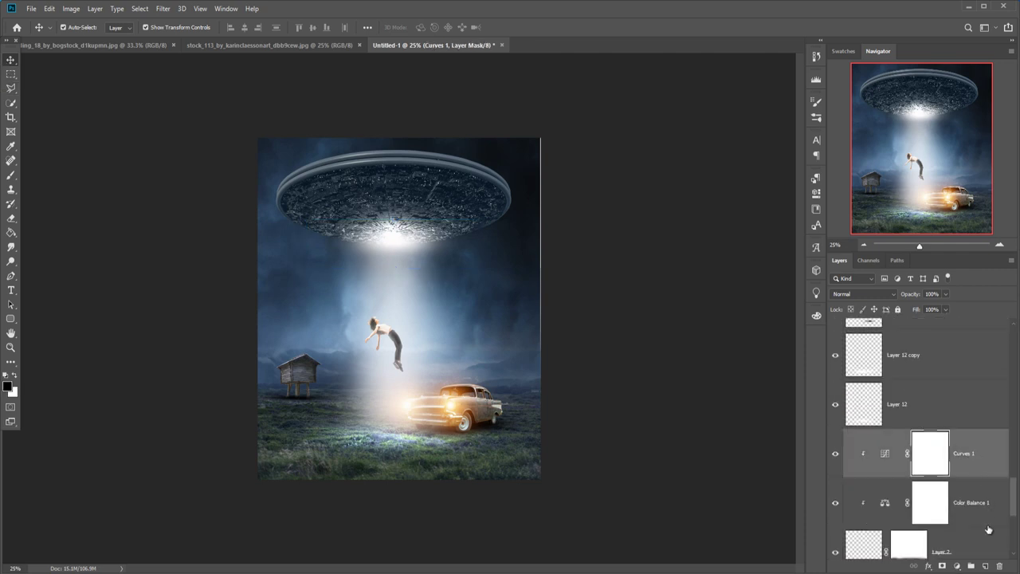
{"action": "left_click", "coordinate": [985, 566]}
{"action": "left_click", "coordinate": [11, 174]}
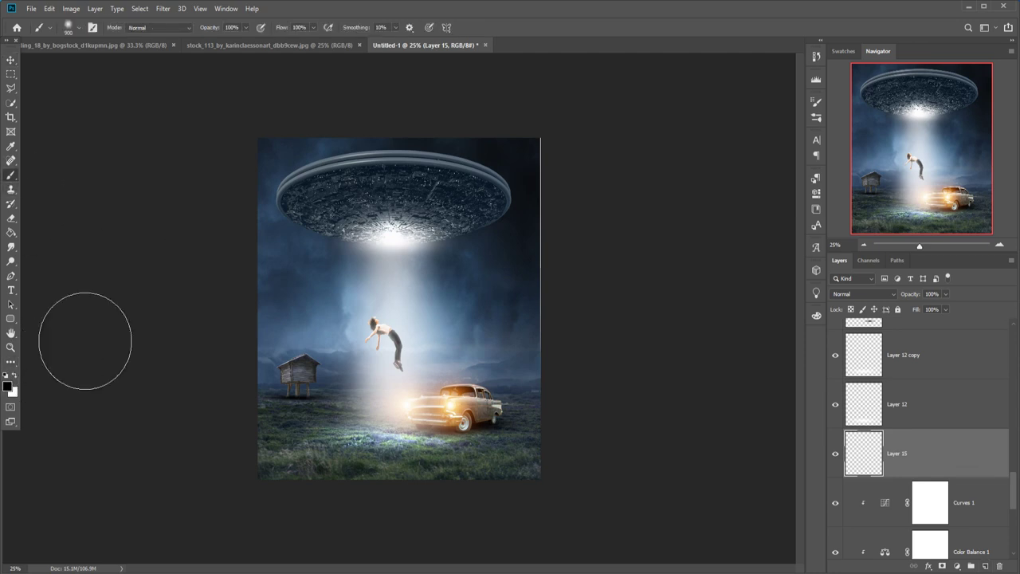
{"action": "left_click", "coordinate": [245, 28]}
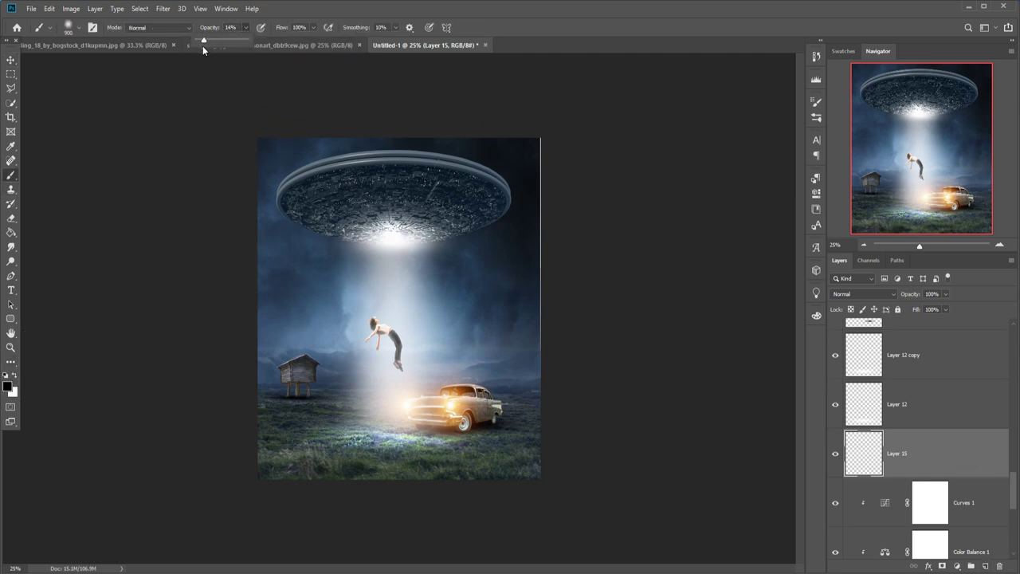
{"action": "left_click_drag", "start_coordinate": [201, 46], "coordinate": [202, 47]}
Faintly darken the area around the house and along the light beam
{"action": "mouse_move", "coordinate": [360, 335]}
{"action": "left_mouse_down"}
{"action": "mouse_move", "coordinate": [285, 387]}
{"action": "mouse_move", "coordinate": [267, 358]}
{"action": "mouse_move", "coordinate": [274, 363]}
{"action": "left_mouse_up"}
{"action": "mouse_move", "coordinate": [387, 343]}
{"action": "left_mouse_down"}
{"action": "mouse_move", "coordinate": [398, 387]}
{"action": "mouse_move", "coordinate": [505, 303]}
{"action": "left_mouse_up"}
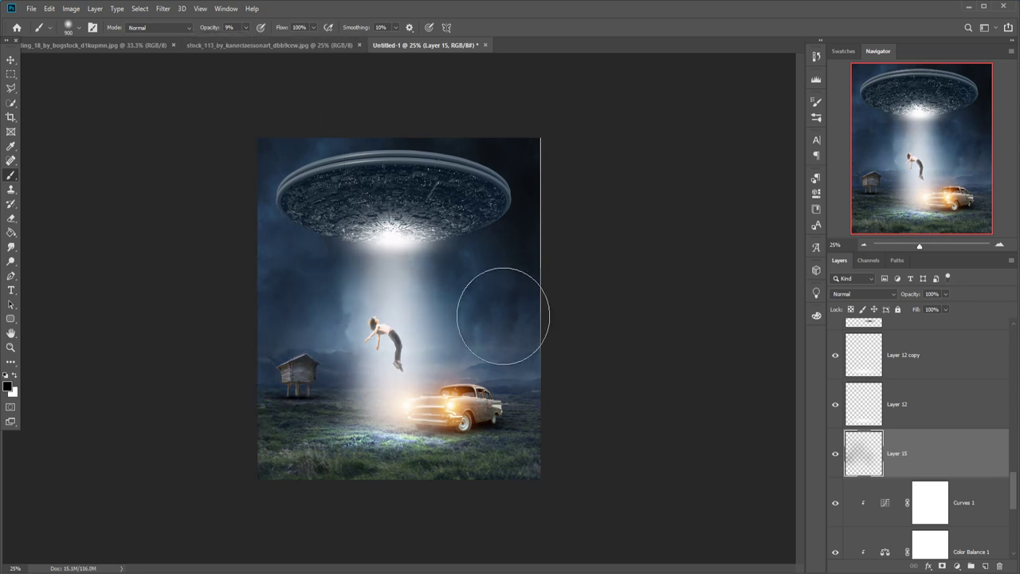
{"action": "mouse_move", "coordinate": [375, 359]}
{"action": "left_mouse_down"}
{"action": "mouse_move", "coordinate": [399, 307]}
{"action": "mouse_move", "coordinate": [388, 341]}
{"action": "mouse_move", "coordinate": [342, 296]}
{"action": "mouse_move", "coordinate": [389, 284]}
{"action": "mouse_move", "coordinate": [346, 274]}
{"action": "mouse_move", "coordinate": [351, 262]}
{"action": "left_mouse_up"}
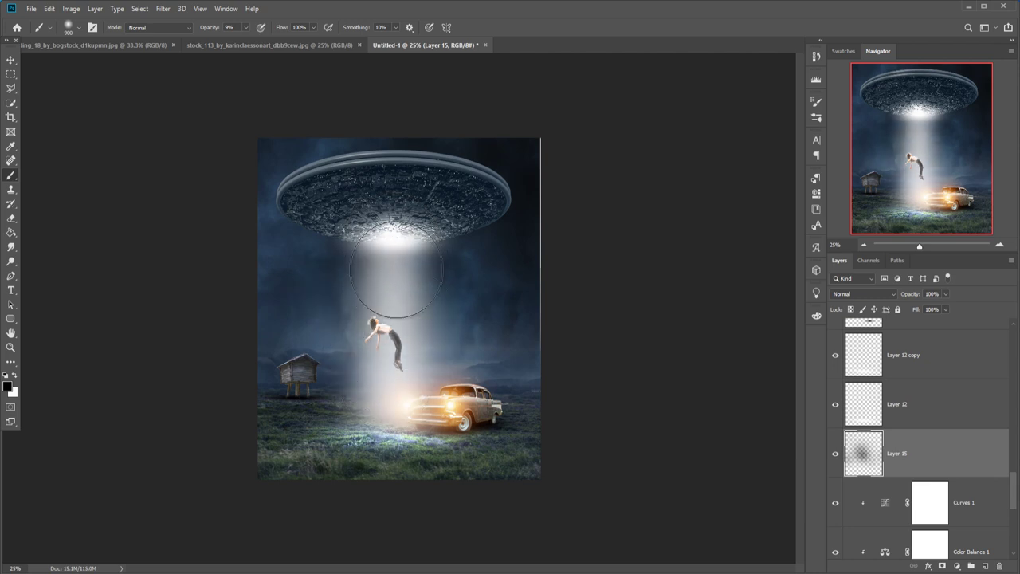
{"action": "left_click", "coordinate": [10, 60]}
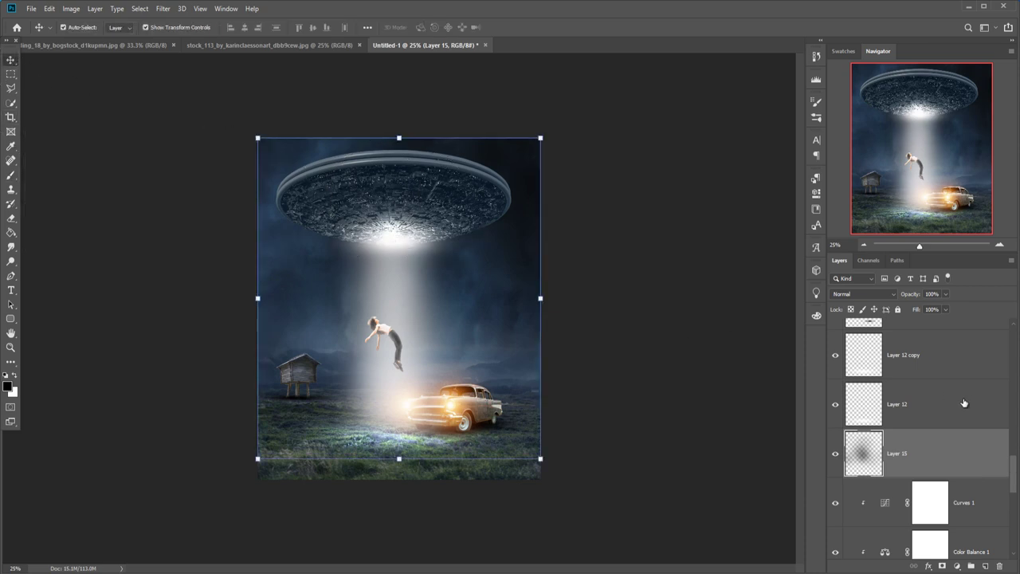
{"action": "scroll", "coordinate": [964, 404], "scroll_direction": "up", "scroll_amount": 2}
{"action": "scroll", "coordinate": [963, 422], "scroll_direction": "up", "scroll_amount": 2}
{"action": "scroll", "coordinate": [963, 446], "scroll_direction": "up", "scroll_amount": 3}
{"action": "scroll", "coordinate": [959, 475], "scroll_direction": "up", "scroll_amount": 2}
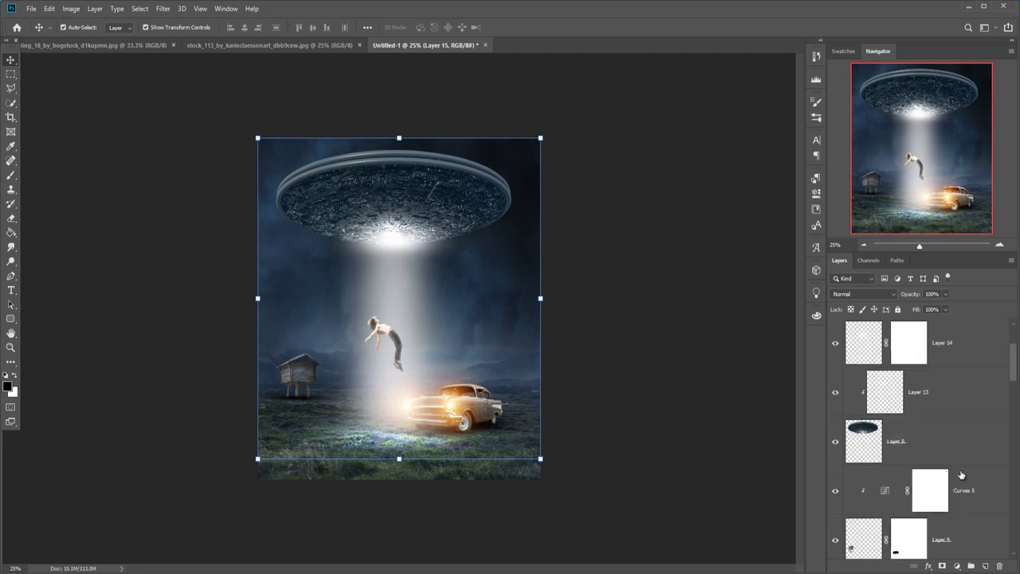
Add Layer 16 clipped to the UFO, set to Overlay and filled with 50% Gray
{"action": "left_click", "coordinate": [917, 434]}
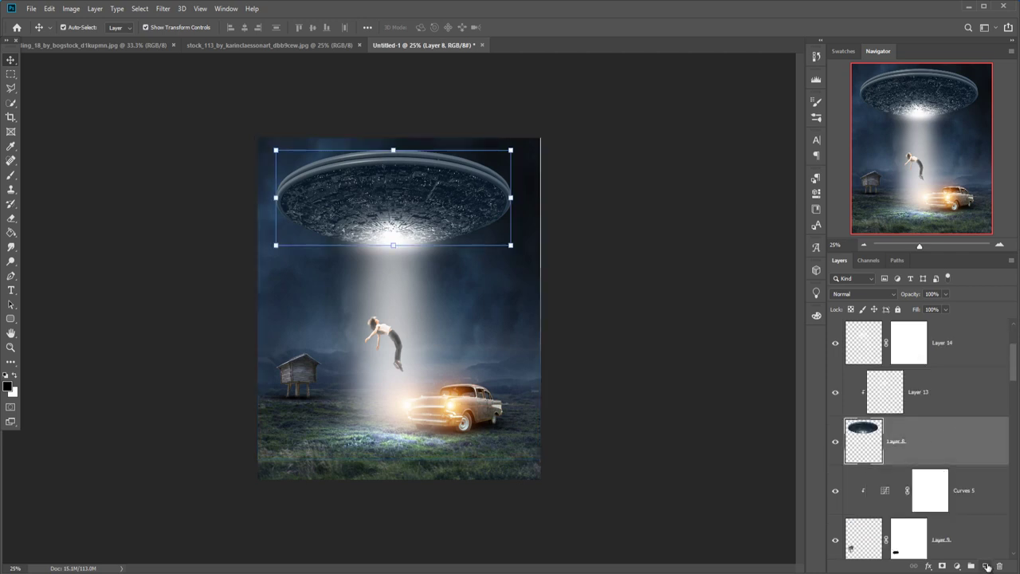
{"action": "left_click", "coordinate": [986, 565]}
{"action": "left_click", "coordinate": [864, 294]}
{"action": "left_click", "coordinate": [864, 411]}
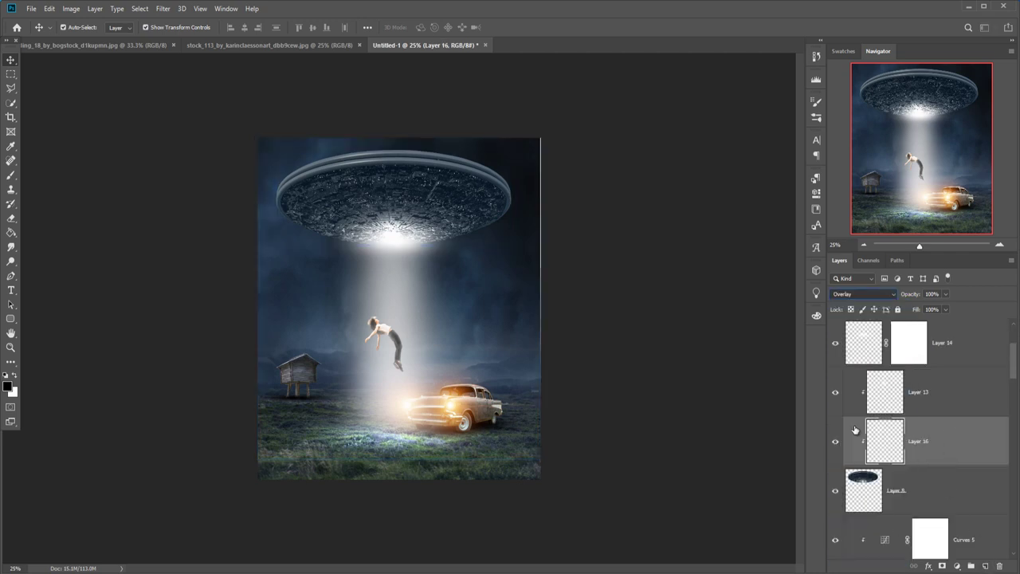
{"action": "left_click", "coordinate": [50, 8]}
{"action": "left_click", "coordinate": [58, 181]}
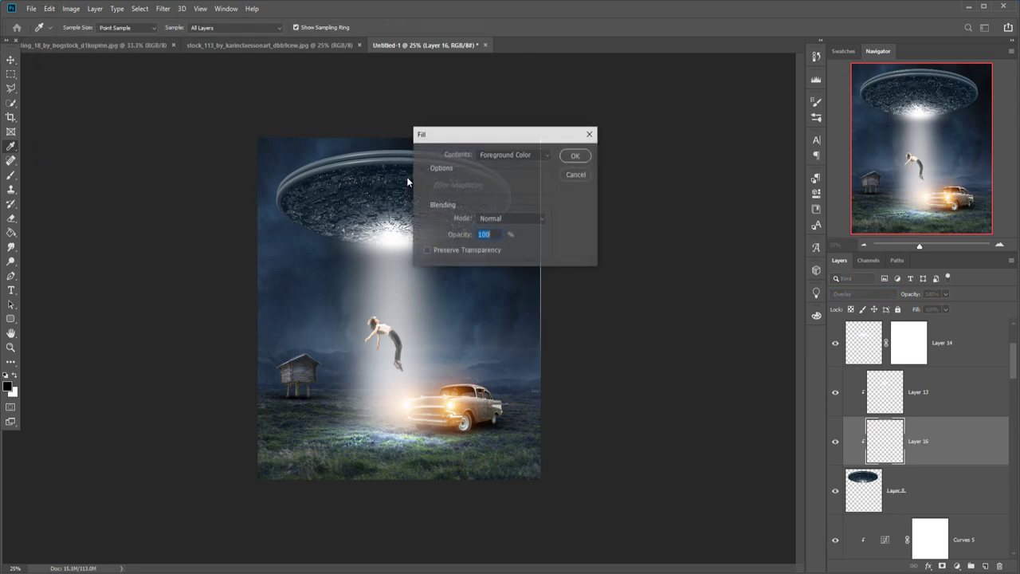
{"action": "left_click", "coordinate": [513, 155]}
{"action": "left_click", "coordinate": [493, 250]}
{"action": "left_click", "coordinate": [572, 157]}
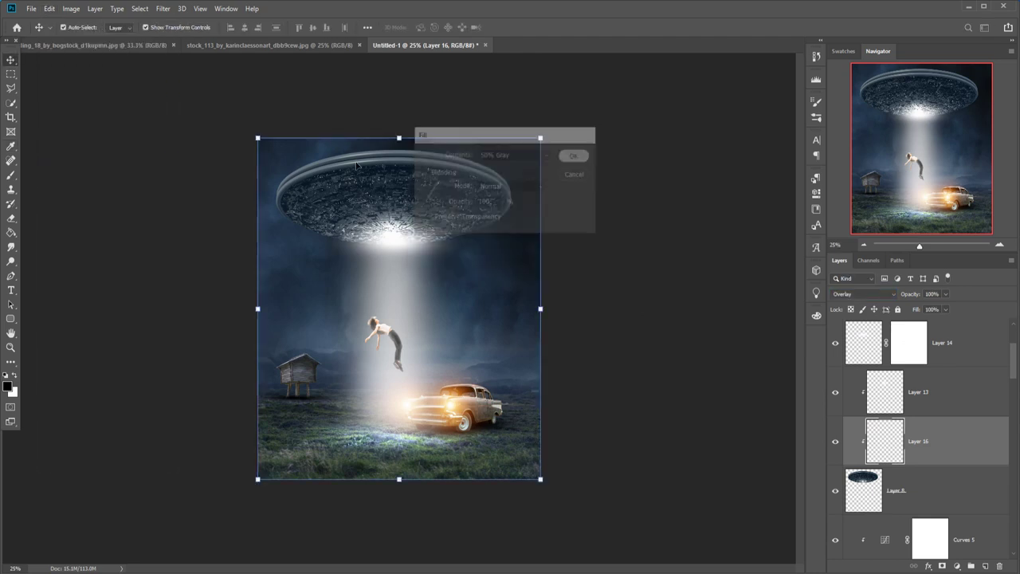
Dodge the UFO's top and inner rim and its underside at 34% exposure
{"action": "left_click", "coordinate": [13, 180]}
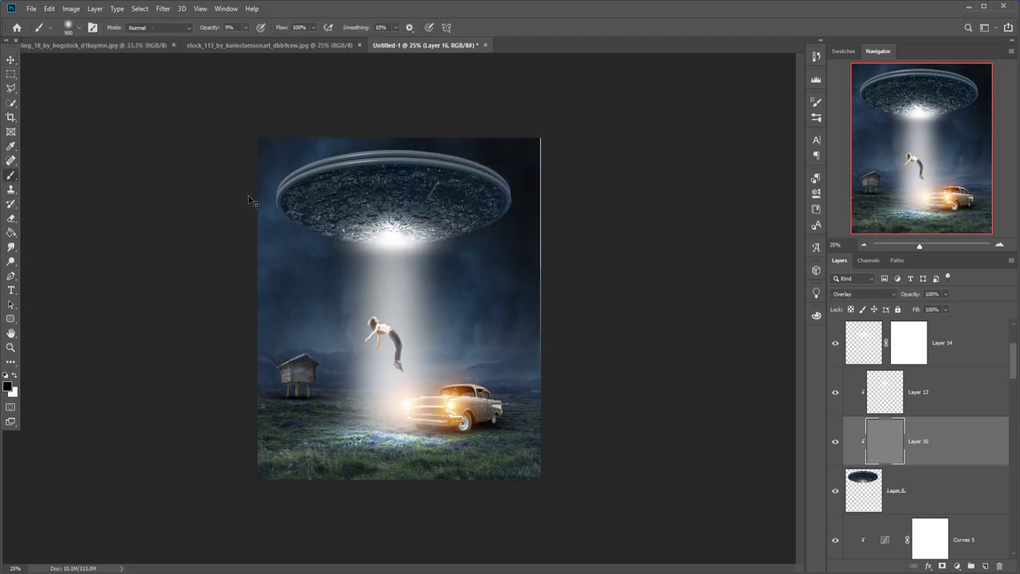
{"action": "key", "text": "ctrl+plus"}
{"action": "key", "text": "ctrl+plus"}
{"action": "key", "text": "ctrl+plus"}
{"action": "left_click_drag", "start_coordinate": [317, 244], "coordinate": [377, 516]}
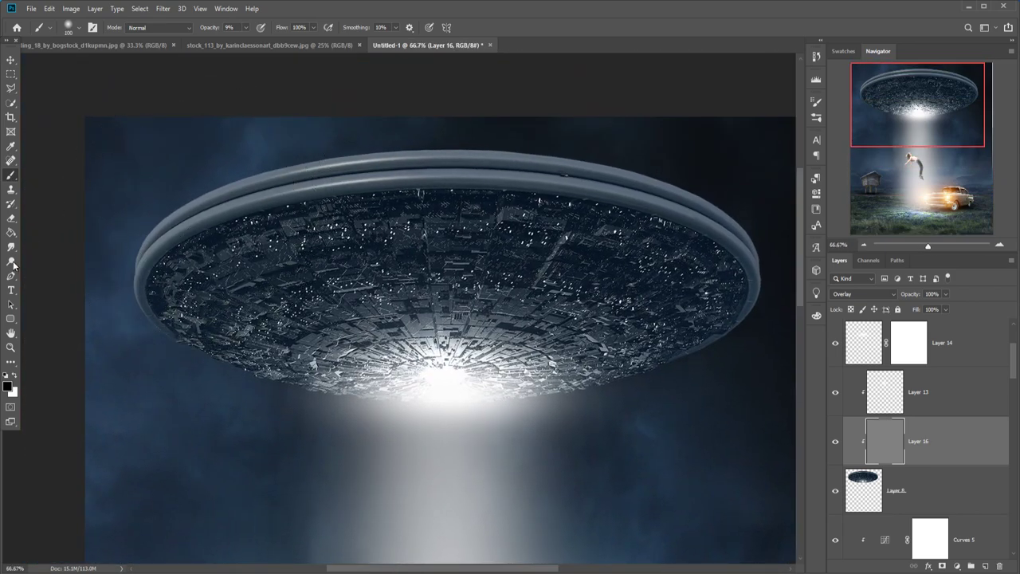
{"action": "key", "text": "o"}
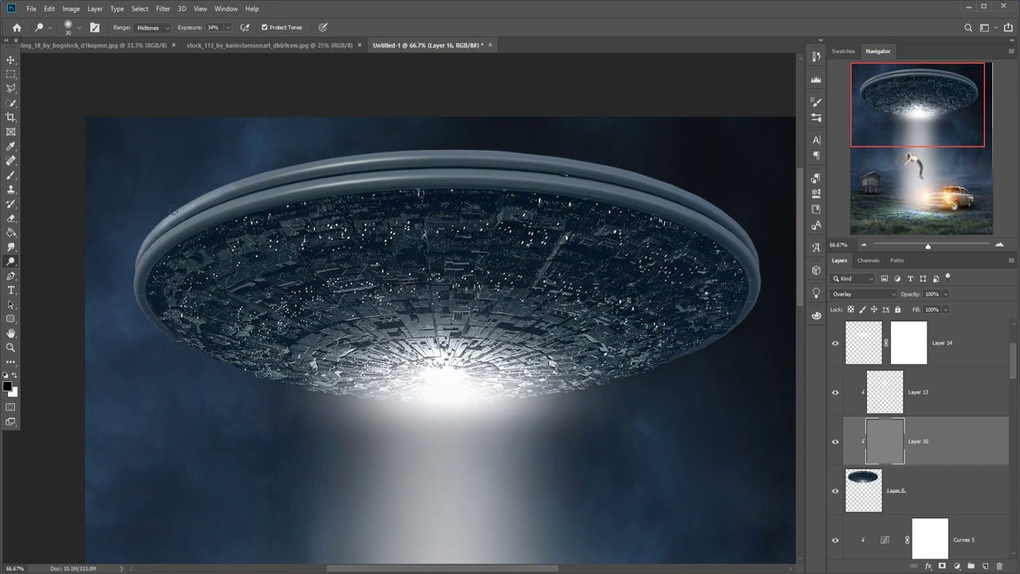
{"action": "mouse_move", "coordinate": [173, 212]}
{"action": "left_mouse_down"}
{"action": "mouse_move", "coordinate": [499, 157]}
{"action": "mouse_move", "coordinate": [608, 173]}
{"action": "mouse_move", "coordinate": [736, 227]}
{"action": "left_mouse_up"}
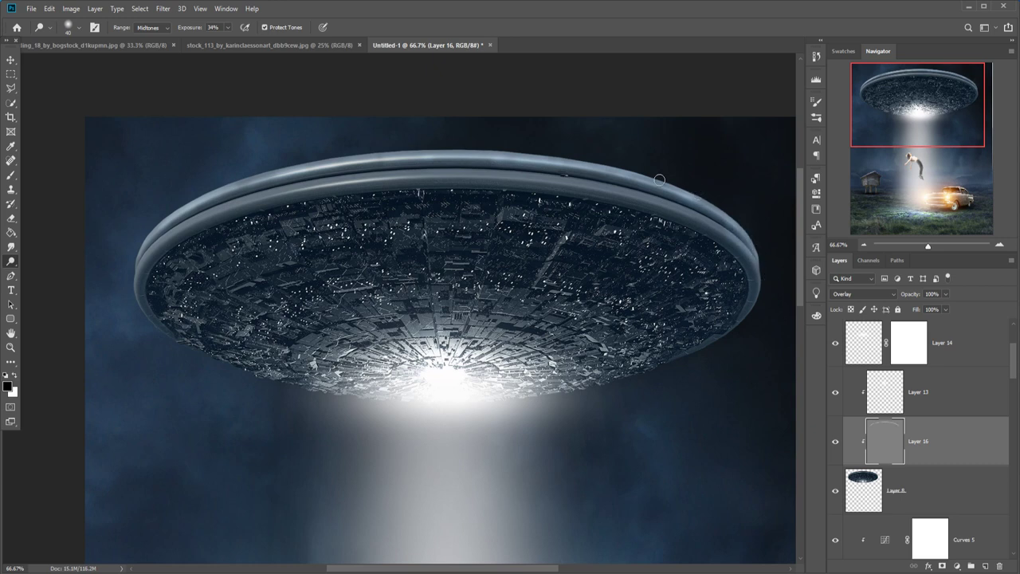
{"action": "mouse_move", "coordinate": [270, 186]}
{"action": "left_mouse_down"}
{"action": "mouse_move", "coordinate": [183, 223]}
{"action": "mouse_move", "coordinate": [345, 180]}
{"action": "left_mouse_up"}
{"action": "mouse_move", "coordinate": [169, 232]}
{"action": "left_mouse_down"}
{"action": "mouse_move", "coordinate": [430, 177]}
{"action": "mouse_move", "coordinate": [554, 182]}
{"action": "mouse_move", "coordinate": [709, 225]}
{"action": "mouse_move", "coordinate": [705, 216]}
{"action": "left_mouse_up"}
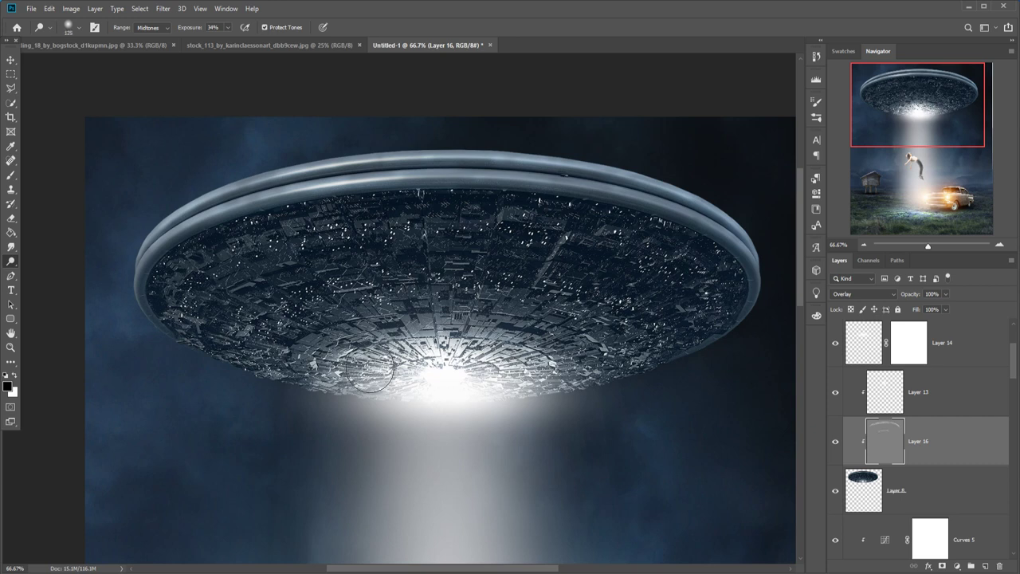
{"action": "key", "text": "bracketright"}
{"action": "key", "text": "bracketright"}
{"action": "key", "text": "bracketright"}
{"action": "left_click_drag", "start_coordinate": [518, 385], "coordinate": [530, 387]}
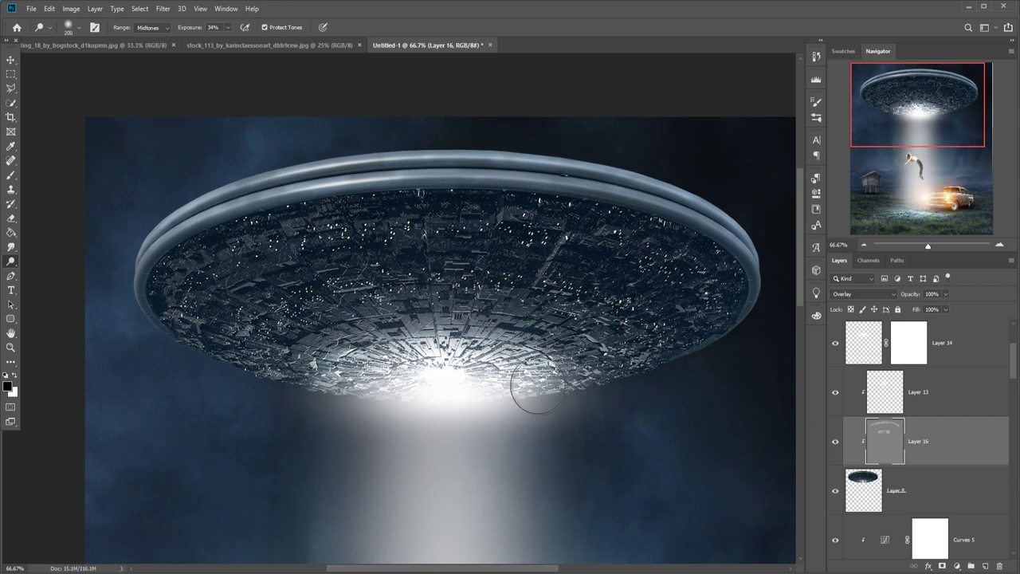
{"action": "left_click", "coordinate": [11, 59]}
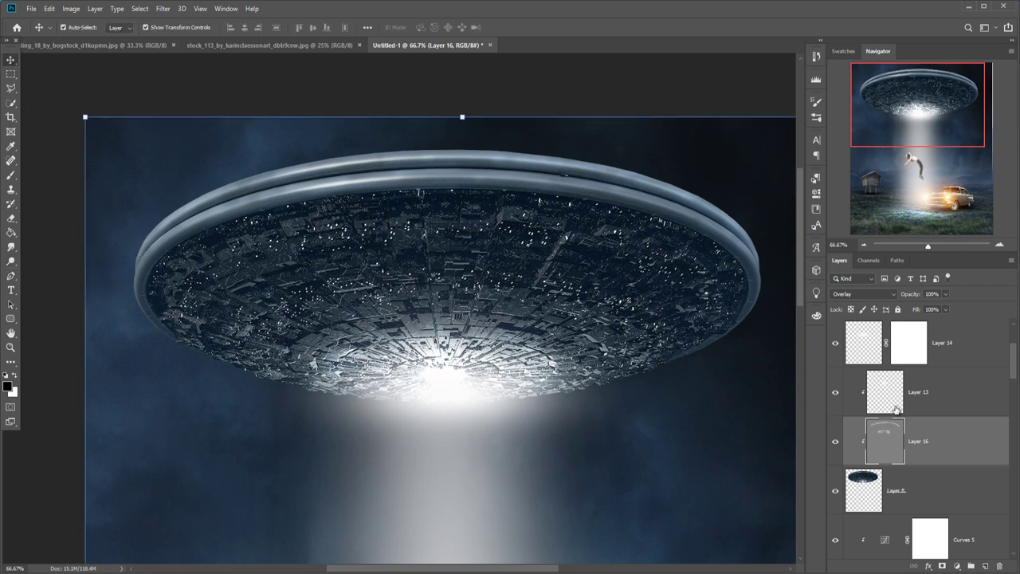
Fit the image to the window and select the car layer, Layer 5
{"action": "key", "text": "ctrl+0"}
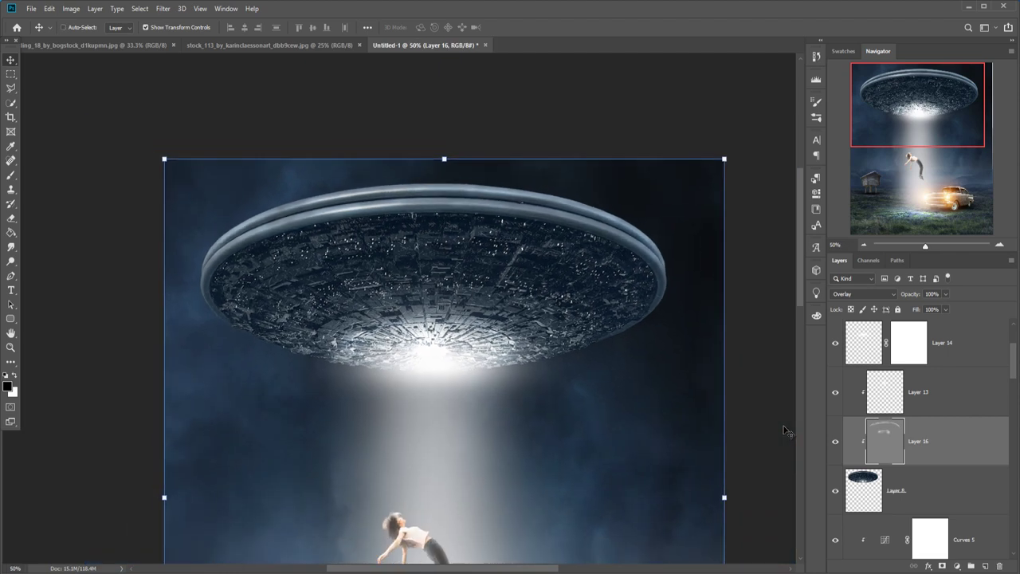
{"action": "scroll", "coordinate": [902, 411], "scroll_direction": "down", "scroll_amount": 3}
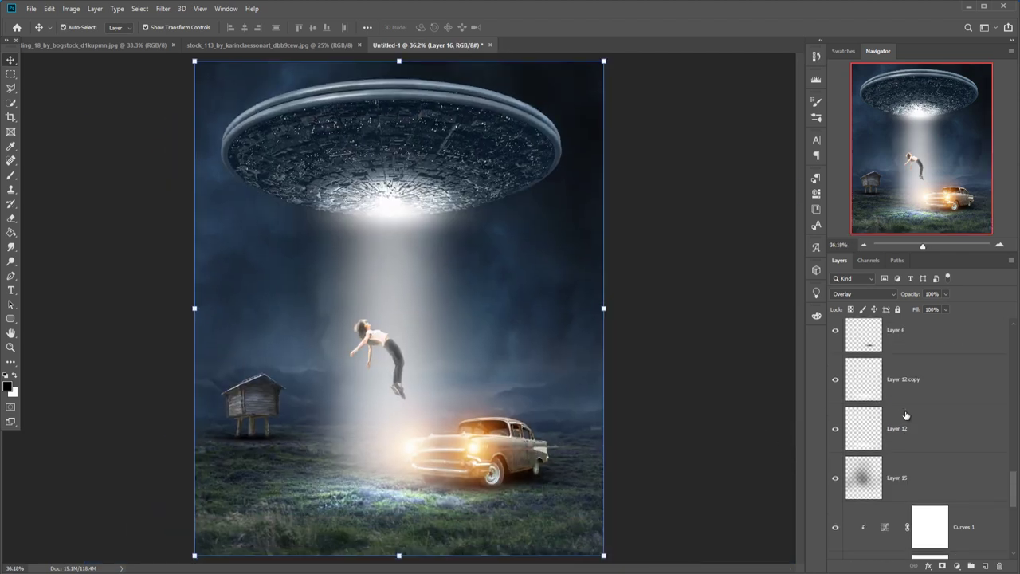
{"action": "scroll", "coordinate": [906, 415], "scroll_direction": "down", "scroll_amount": 3}
{"action": "scroll", "coordinate": [907, 416], "scroll_direction": "down", "scroll_amount": 3}
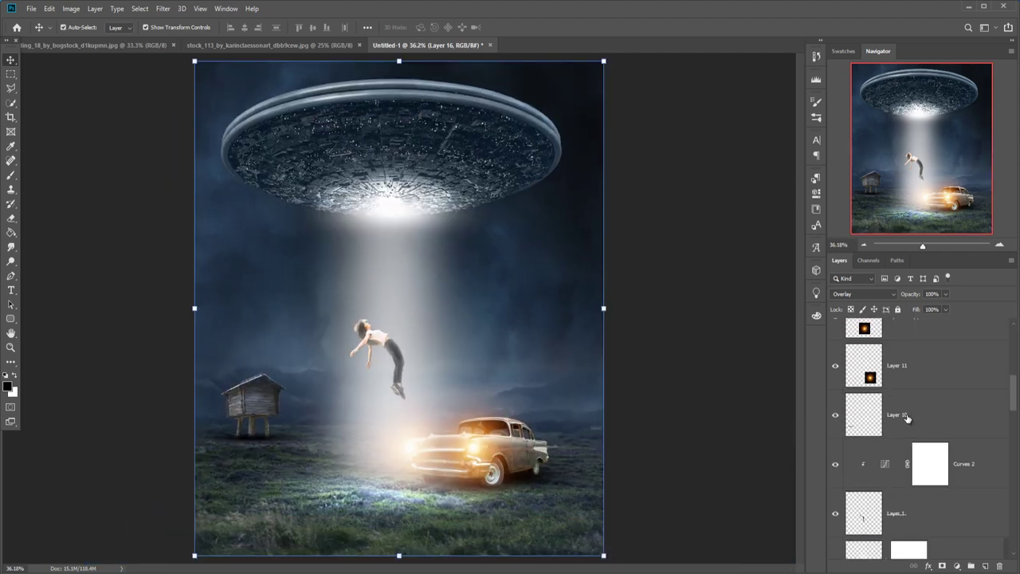
{"action": "scroll", "coordinate": [907, 416], "scroll_direction": "down", "scroll_amount": 3}
{"action": "scroll", "coordinate": [907, 418], "scroll_direction": "down", "scroll_amount": 3}
{"action": "scroll", "coordinate": [906, 416], "scroll_direction": "down", "scroll_amount": 3}
{"action": "scroll", "coordinate": [916, 423], "scroll_direction": "down", "scroll_amount": 3}
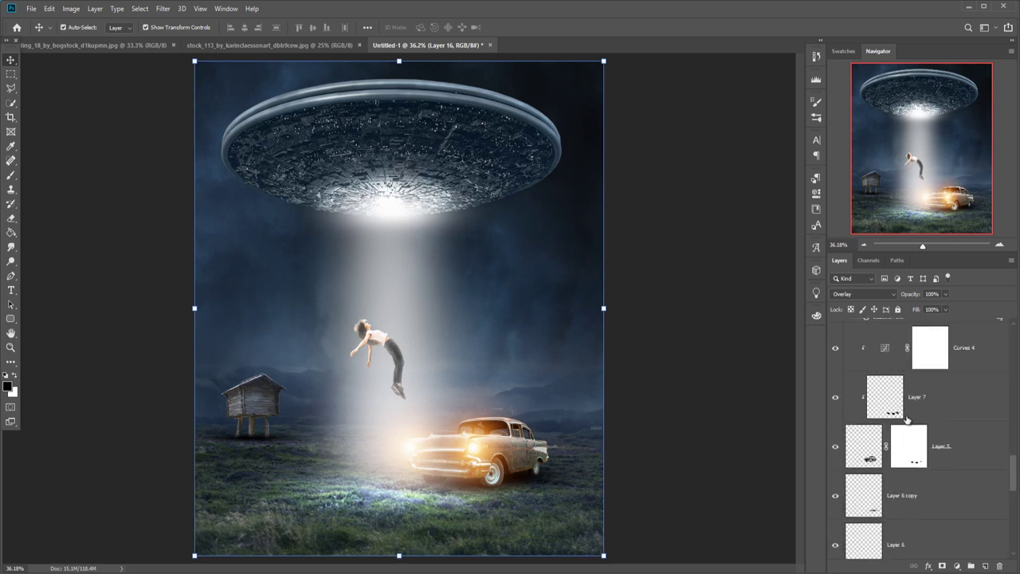
{"action": "scroll", "coordinate": [924, 430], "scroll_direction": "down", "scroll_amount": 3}
{"action": "scroll", "coordinate": [943, 447], "scroll_direction": "down", "scroll_amount": 3}
{"action": "left_click", "coordinate": [943, 448]}
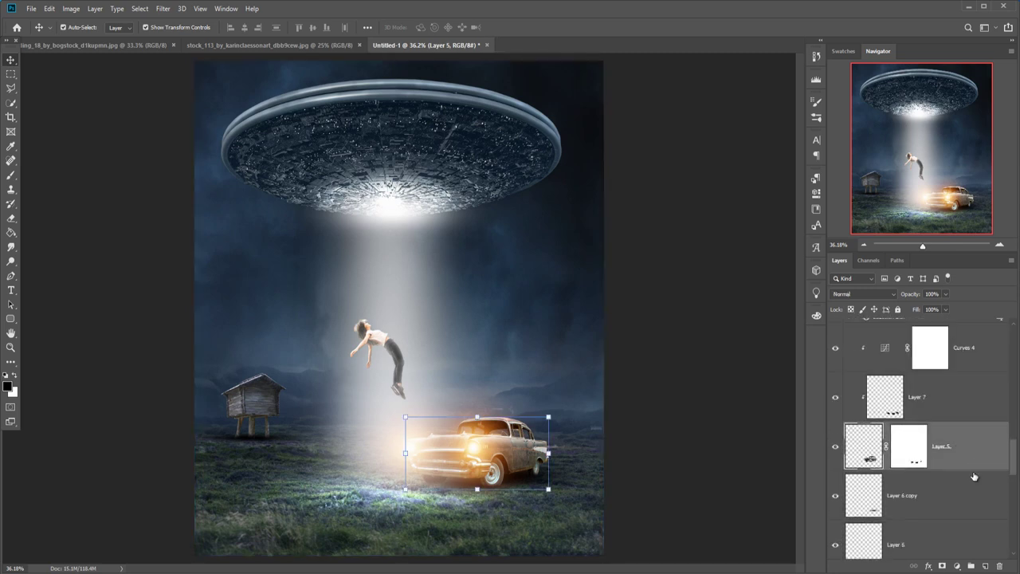
Add a new layer clipped to the car, set it to Overlay and fill it with 50% gray
{"action": "left_click", "coordinate": [987, 566]}
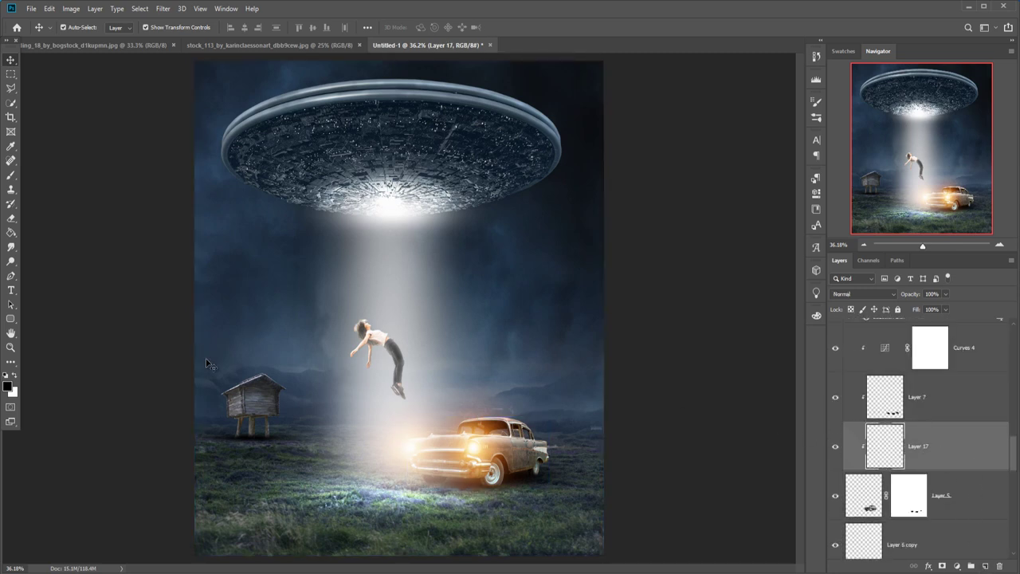
{"action": "left_click", "coordinate": [866, 294]}
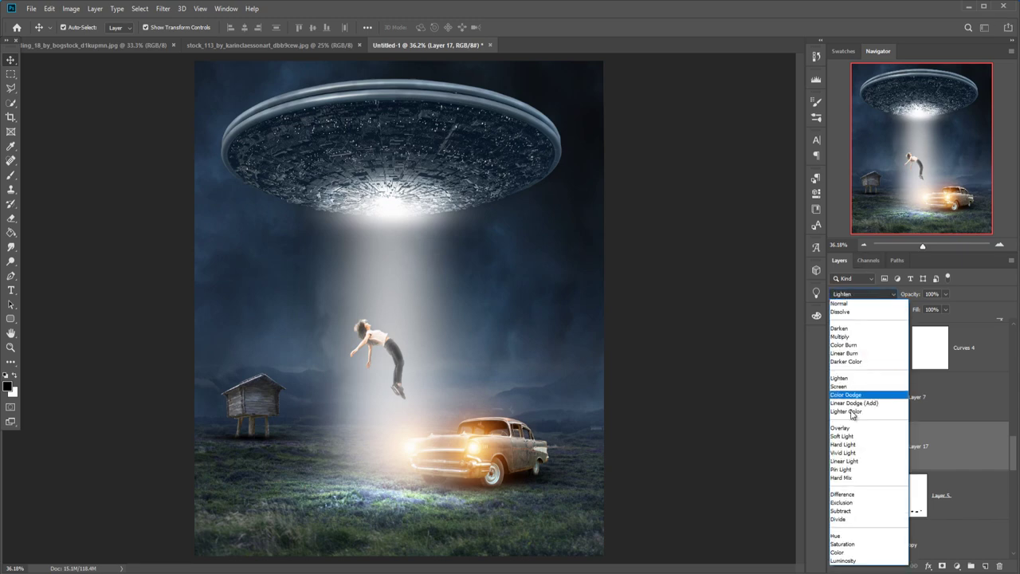
{"action": "left_click", "coordinate": [856, 422]}
{"action": "left_click", "coordinate": [50, 9]}
{"action": "left_click", "coordinate": [72, 164]}
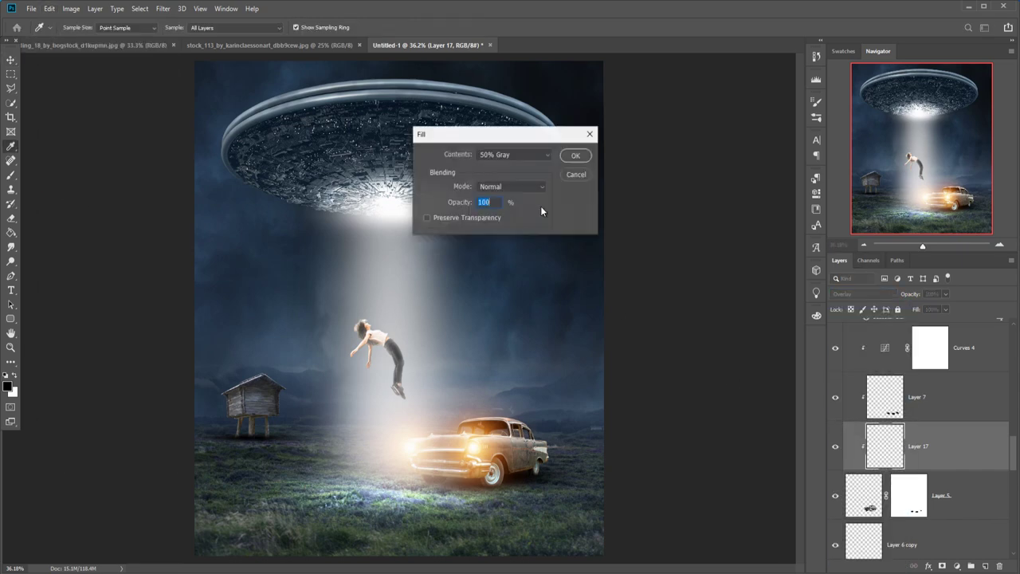
{"action": "left_click", "coordinate": [576, 156]}
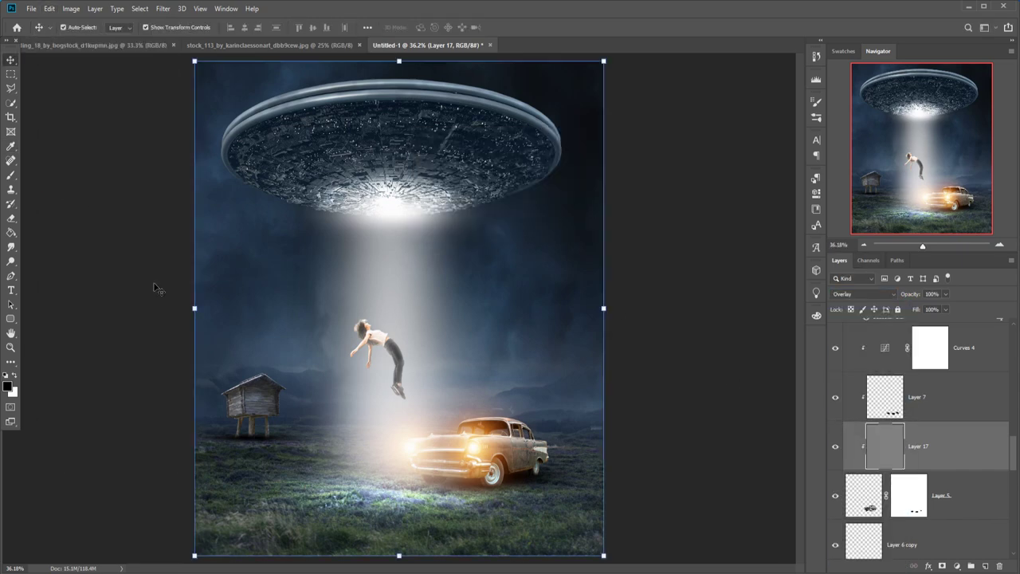
Dodge the car's front at 48% exposure and burn the grass behind it at 34%
{"action": "left_click", "coordinate": [10, 248]}
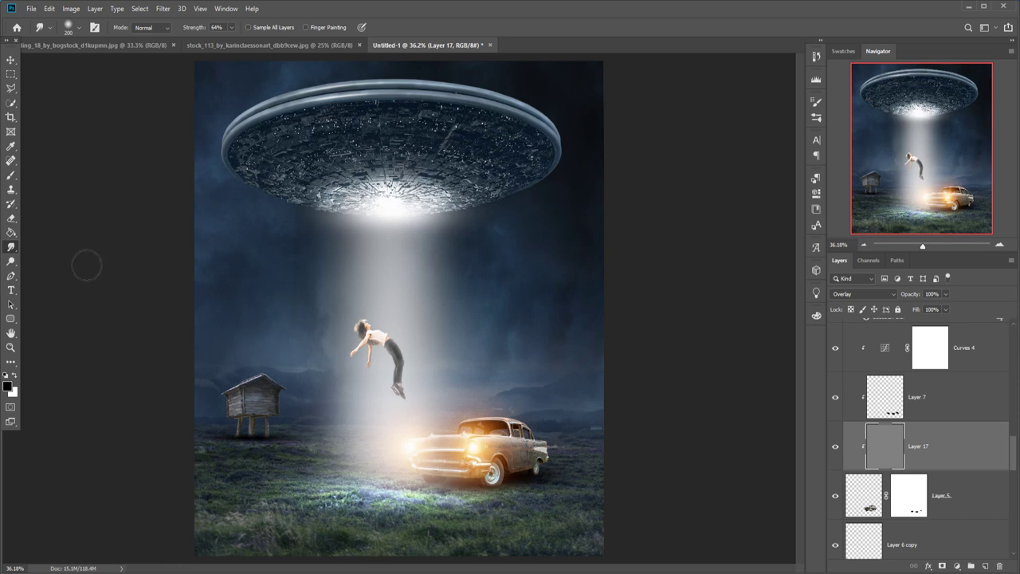
{"action": "right_click", "coordinate": [11, 260]}
{"action": "left_click", "coordinate": [48, 260]}
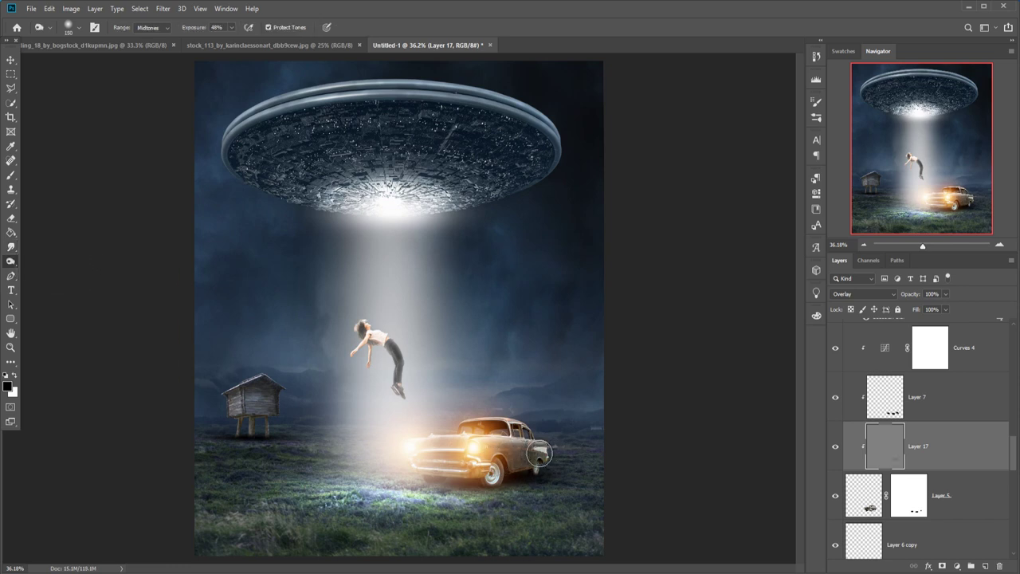
{"action": "mouse_move", "coordinate": [490, 462]}
{"action": "left_mouse_down"}
{"action": "mouse_move", "coordinate": [557, 462]}
{"action": "mouse_move", "coordinate": [553, 478]}
{"action": "left_mouse_up"}
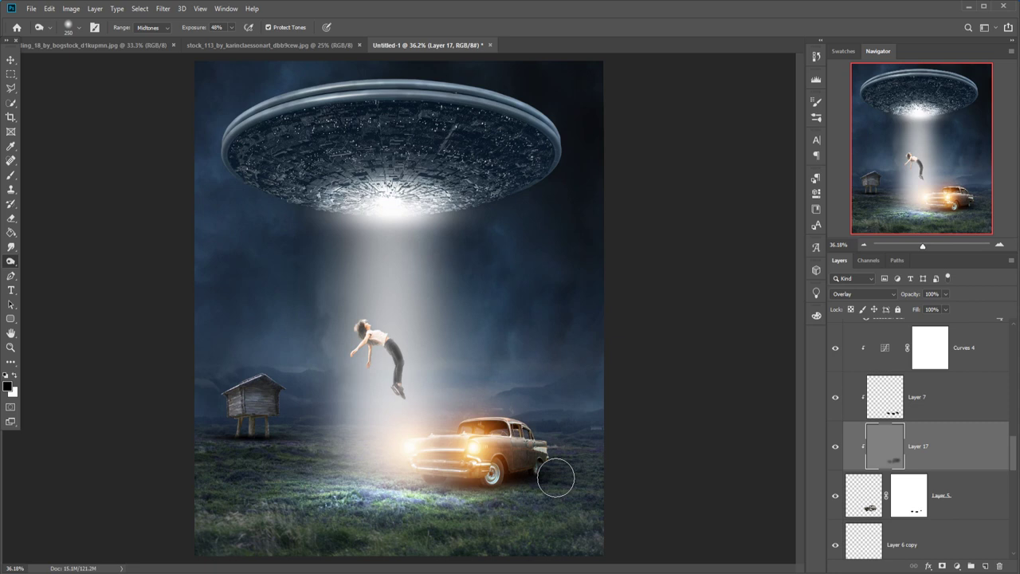
{"action": "right_click", "coordinate": [10, 260]}
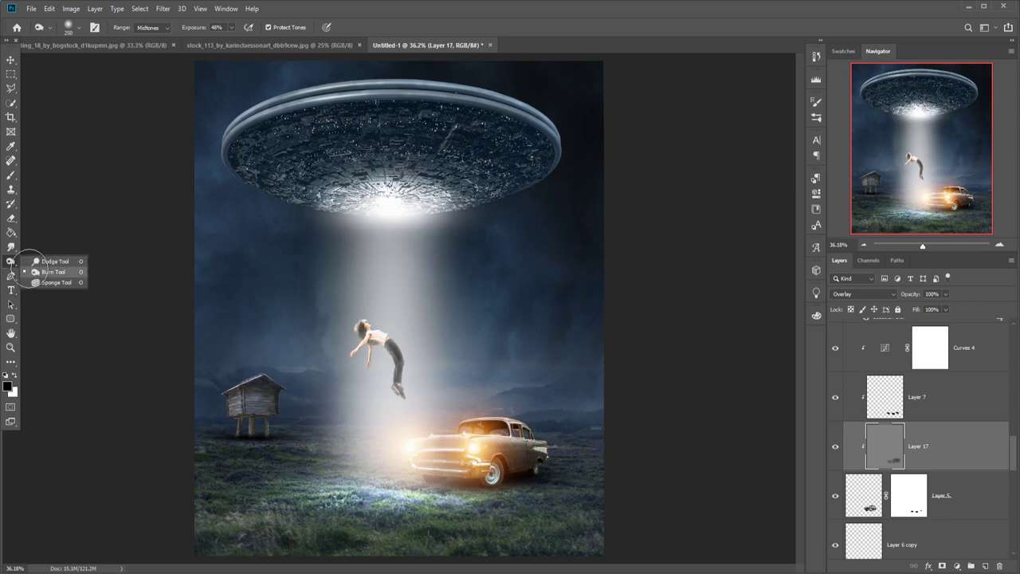
{"action": "right_click", "coordinate": [10, 260]}
{"action": "left_click", "coordinate": [52, 271]}
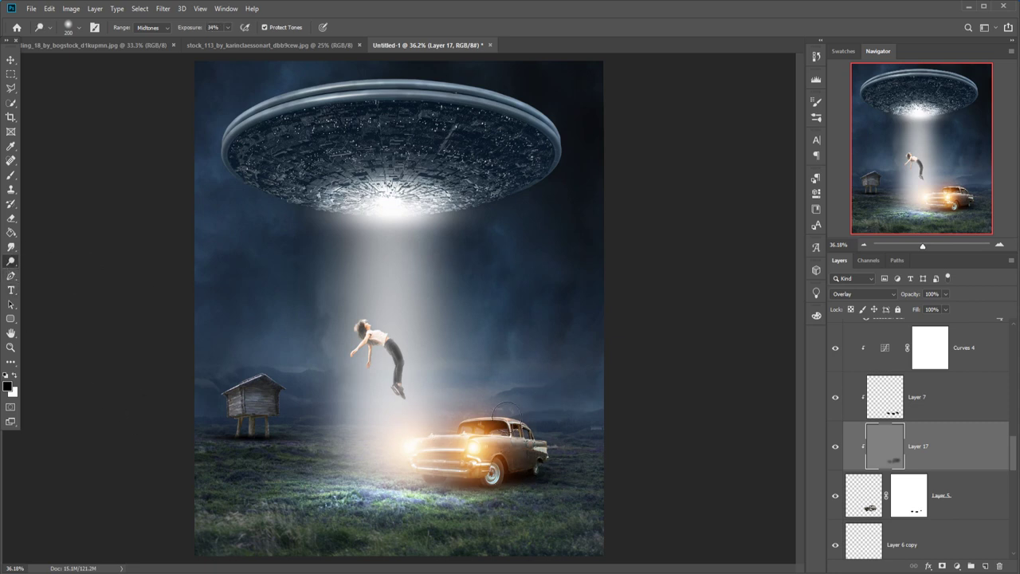
{"action": "left_click_drag", "start_coordinate": [504, 411], "coordinate": [597, 431]}
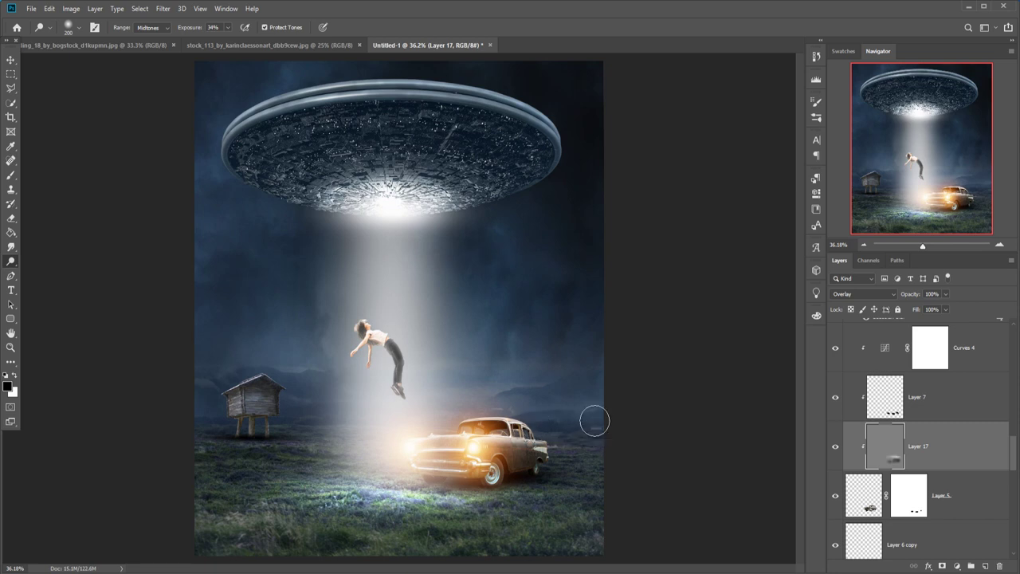
{"action": "left_click", "coordinate": [10, 61]}
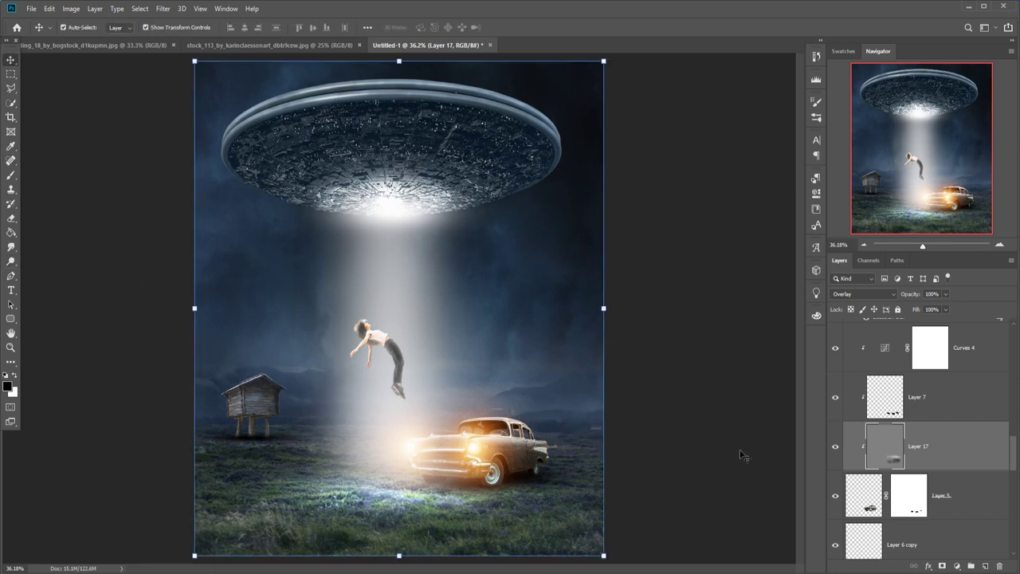
Create Overlay Layer 18 above the wooden hut and fill it with 50% gray
{"action": "scroll", "coordinate": [914, 446], "scroll_direction": "down", "scroll_amount": 5}
{"action": "left_click", "coordinate": [237, 400]}
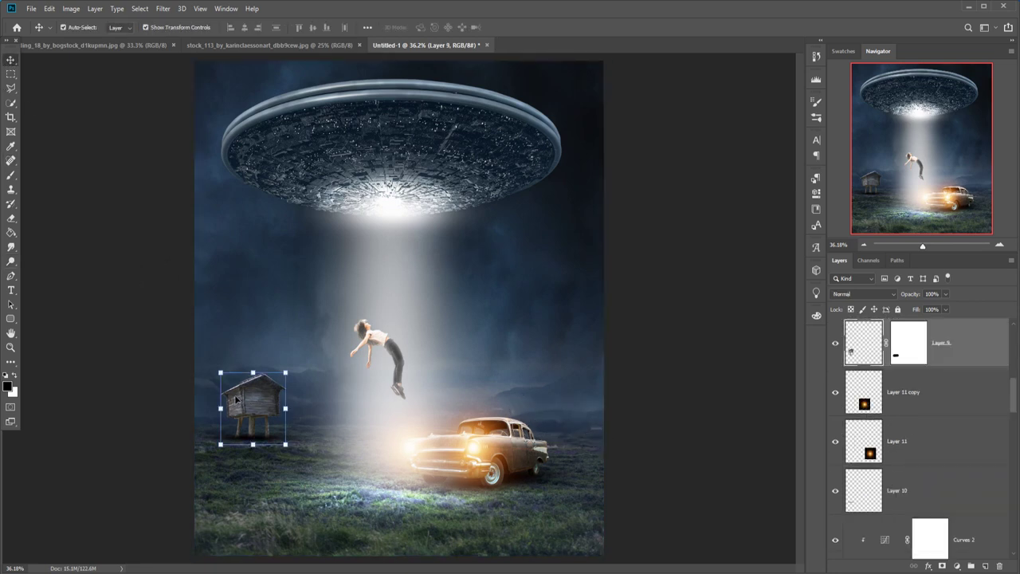
{"action": "key", "text": "ctrl+shift+alt+n"}
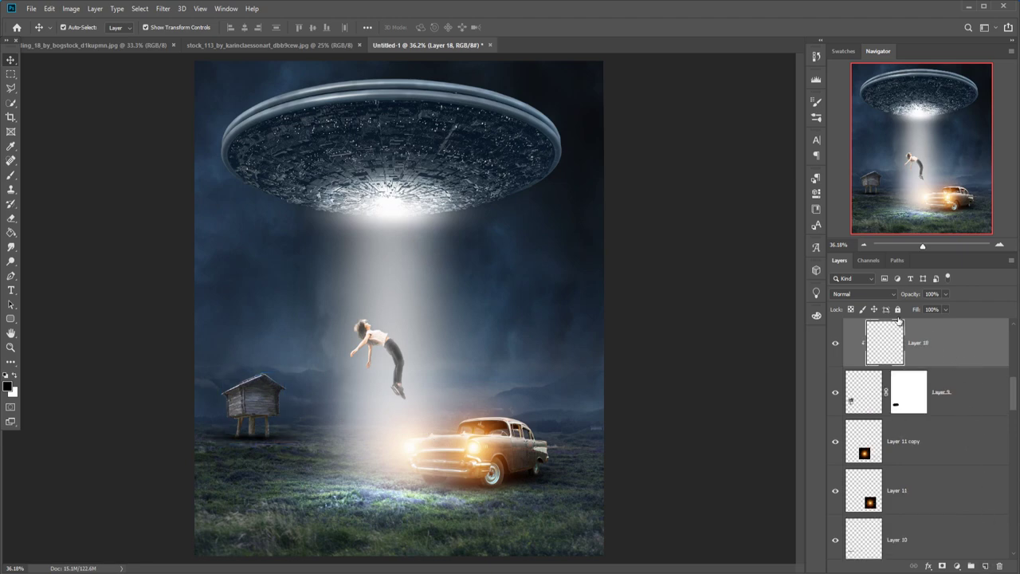
{"action": "left_click", "coordinate": [863, 294]}
{"action": "left_click", "coordinate": [840, 428]}
{"action": "left_click", "coordinate": [48, 8]}
{"action": "left_click", "coordinate": [64, 185]}
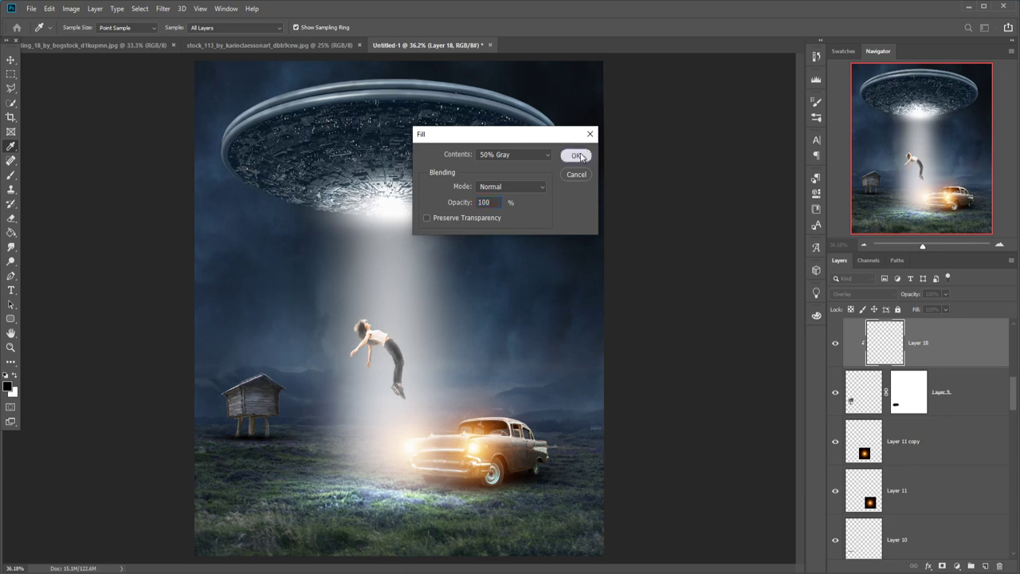
{"action": "left_click", "coordinate": [575, 156]}
With a smaller Dodge brush, brighten the hut's left and right roof edges
{"action": "key", "text": "o"}
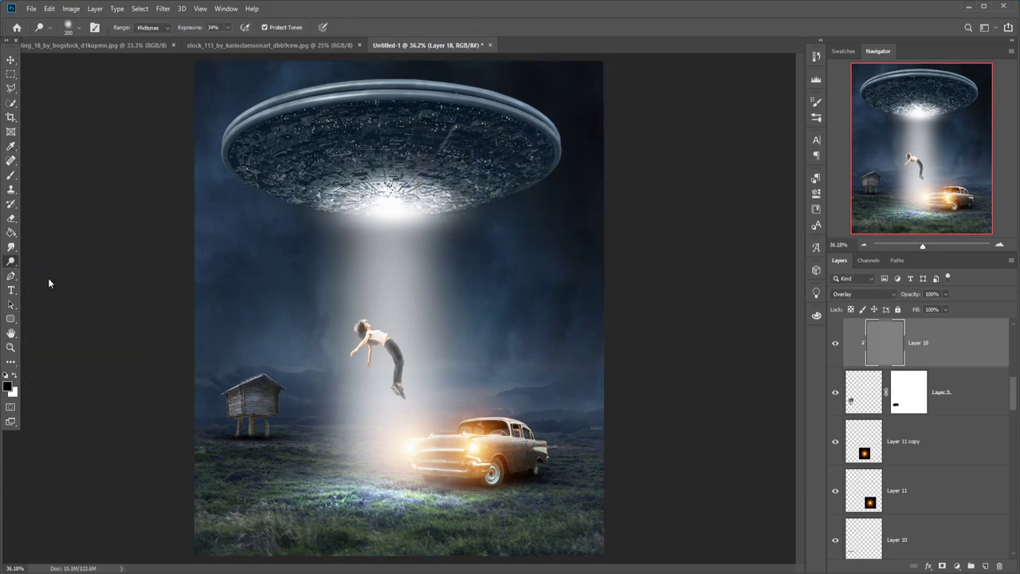
{"action": "scroll", "coordinate": [274, 360], "scroll_direction": "up", "scroll_amount": 5}
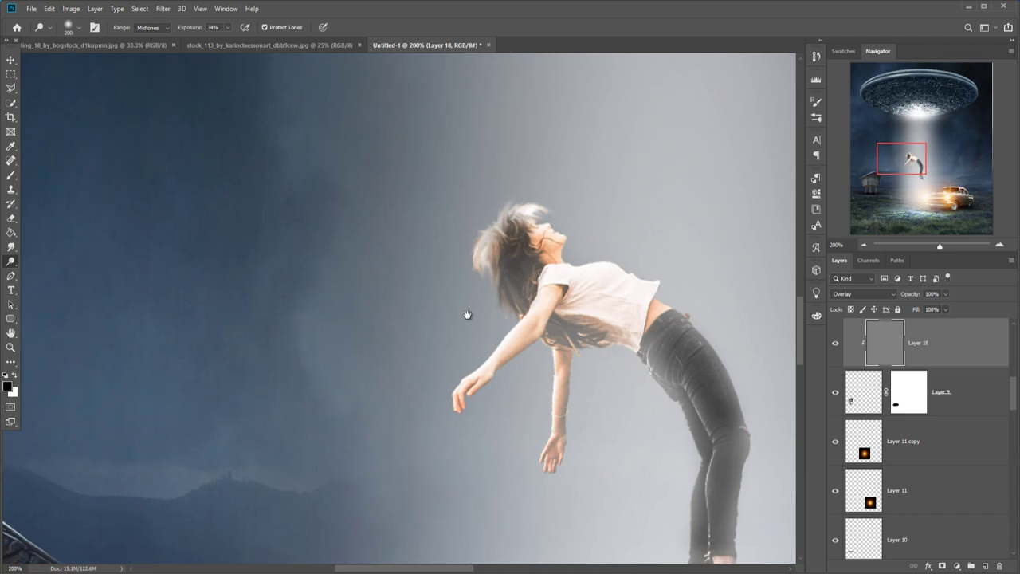
{"action": "mouse_move", "coordinate": [467, 314]}
{"action": "left_mouse_down"}
{"action": "mouse_move", "coordinate": [471, 290]}
{"action": "mouse_move", "coordinate": [462, 321]}
{"action": "left_mouse_up"}
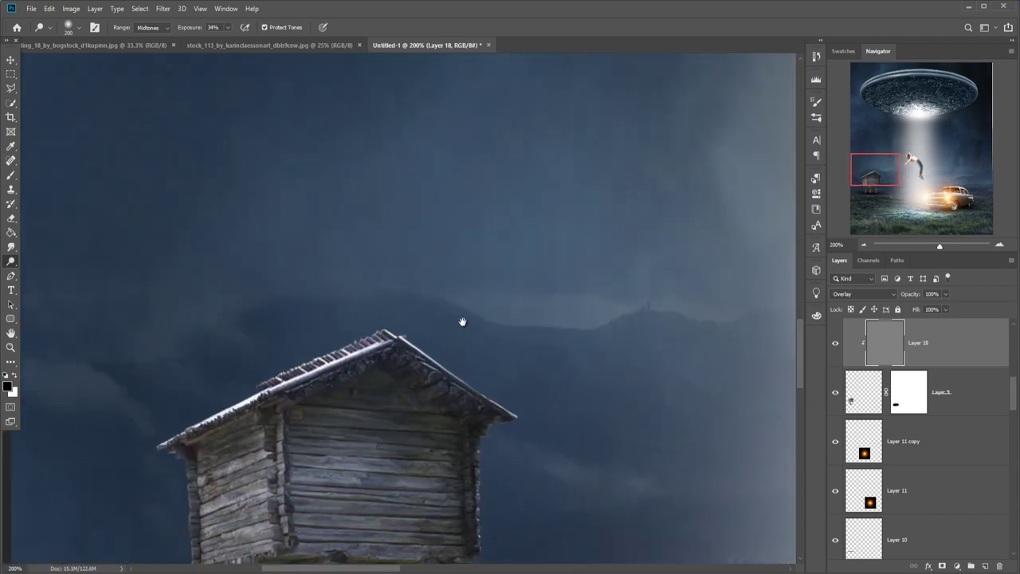
{"action": "key", "text": "bracketleft"}
{"action": "key", "text": "bracketleft"}
{"action": "key", "text": "bracketleft"}
{"action": "key", "text": "bracketleft"}
{"action": "left_click_drag", "start_coordinate": [252, 396], "coordinate": [340, 376]}
{"action": "left_click_drag", "start_coordinate": [391, 354], "coordinate": [481, 410]}
{"action": "left_click_drag", "start_coordinate": [481, 515], "coordinate": [480, 403]}
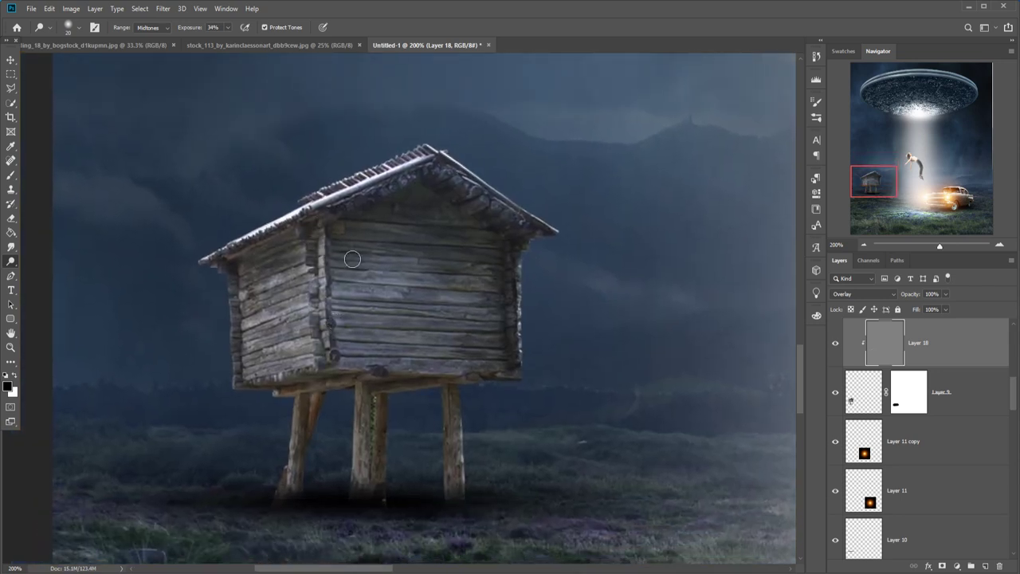
Dodge the planks of the hut's front wall and its front-left corner post
{"action": "left_click_drag", "start_coordinate": [348, 255], "coordinate": [460, 319]}
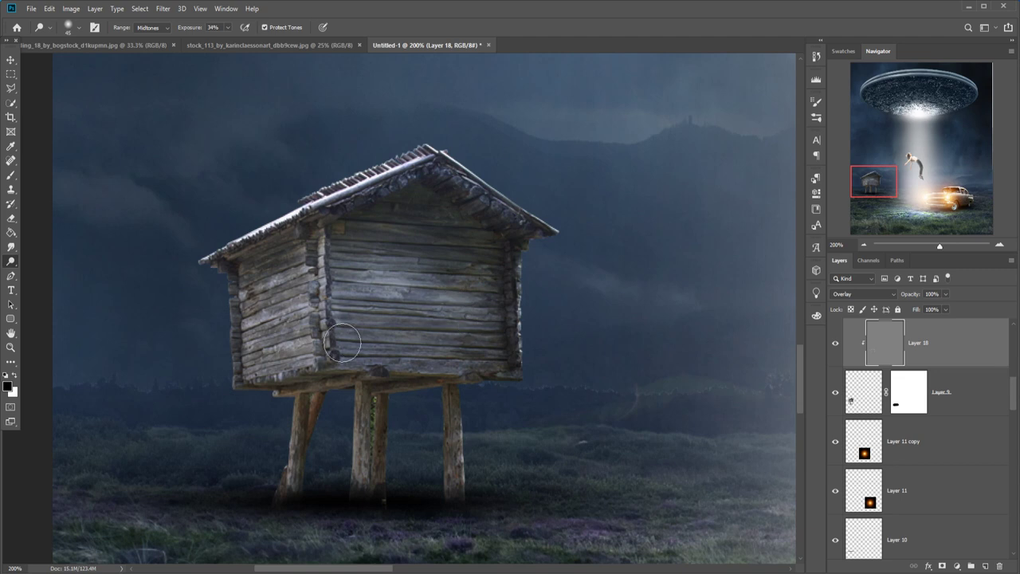
{"action": "left_click_drag", "start_coordinate": [343, 342], "coordinate": [454, 357]}
{"action": "left_click_drag", "start_coordinate": [327, 367], "coordinate": [494, 370]}
{"action": "left_click_drag", "start_coordinate": [366, 302], "coordinate": [513, 353]}
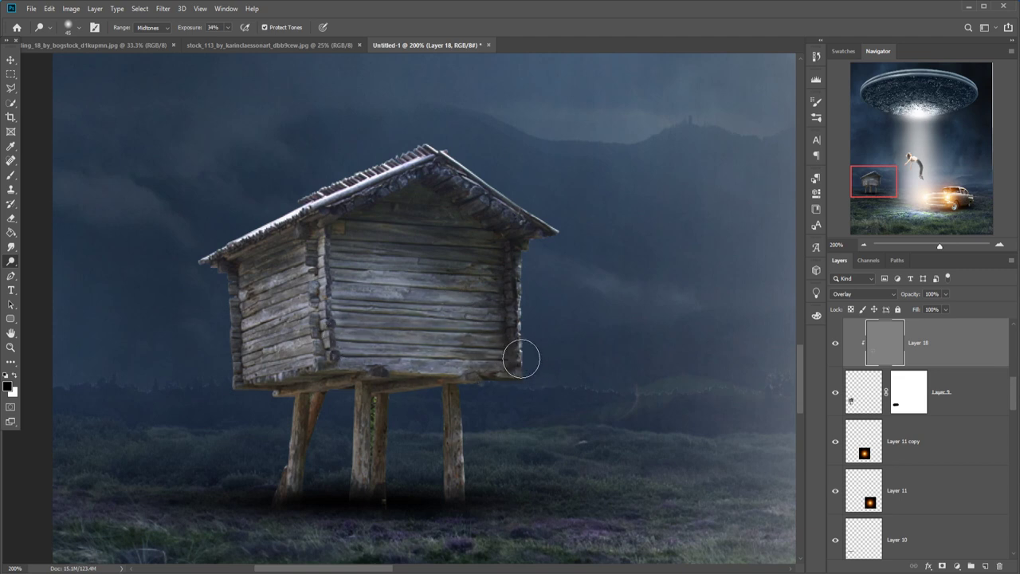
{"action": "left_click_drag", "start_coordinate": [318, 374], "coordinate": [306, 253]}
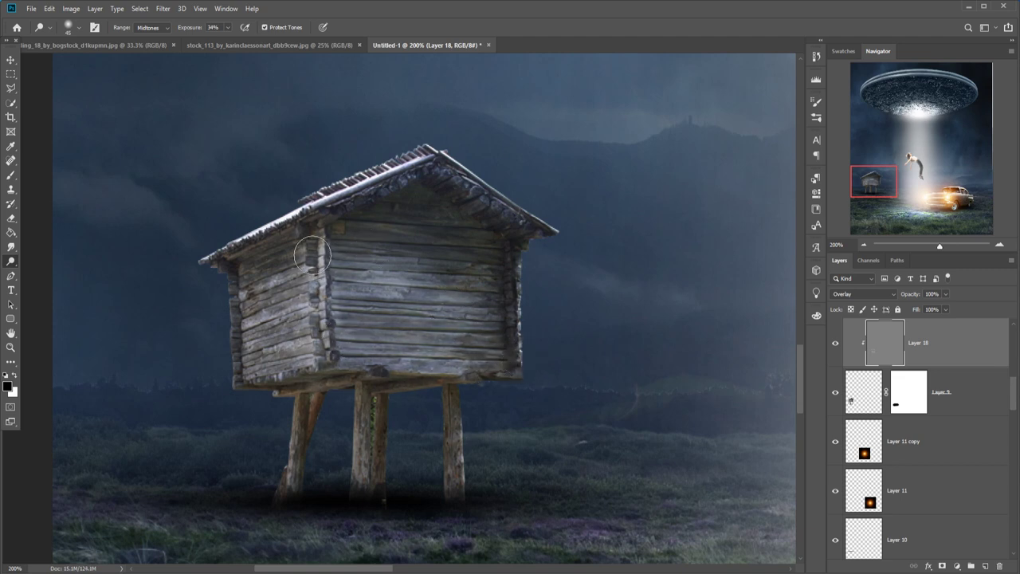
{"action": "left_click_drag", "start_coordinate": [322, 342], "coordinate": [323, 221]}
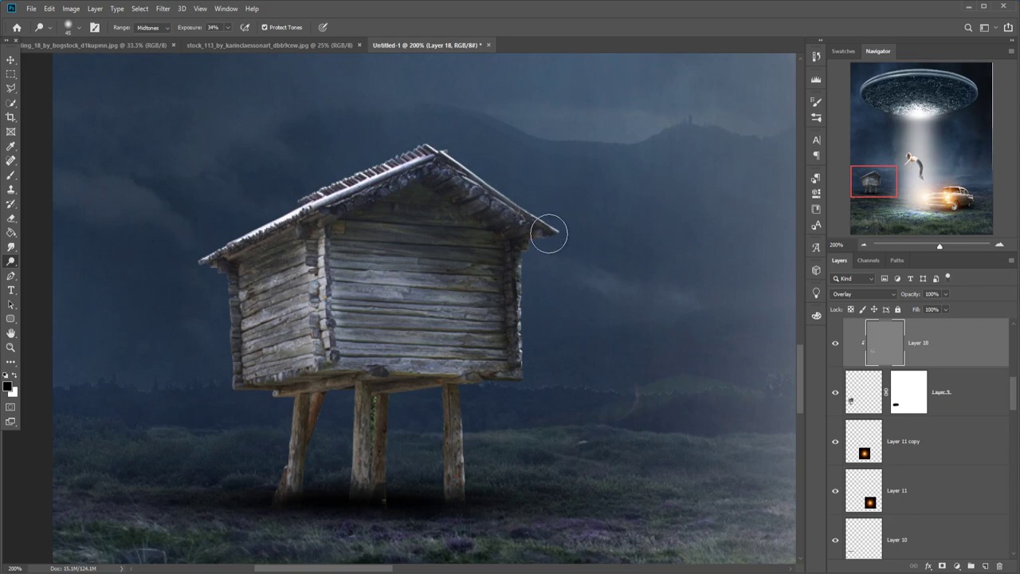
{"action": "left_click", "coordinate": [10, 61]}
{"action": "key", "text": "ctrl+minus"}
{"action": "key", "text": "ctrl+minus"}
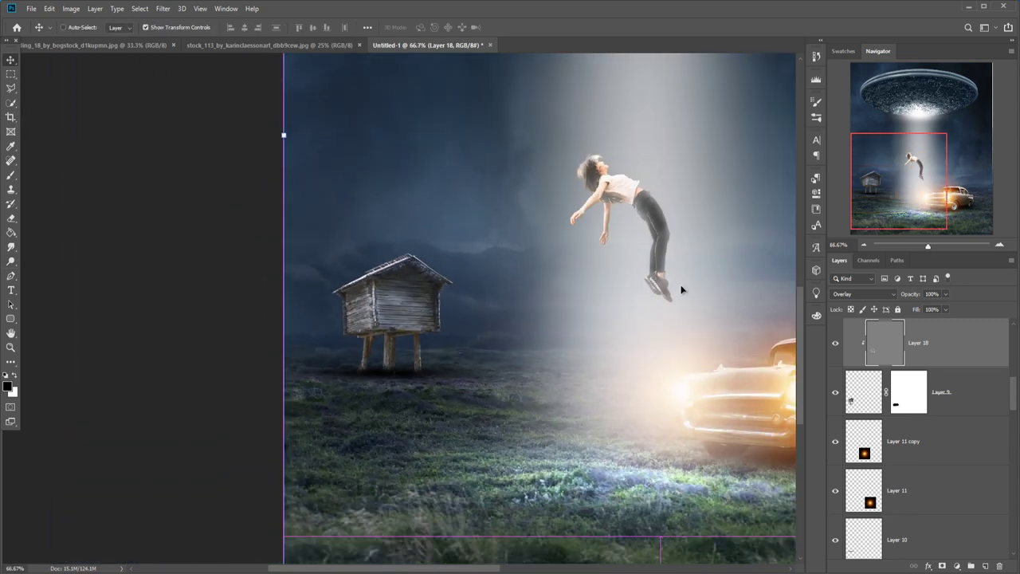
Add a new Overlay layer, Layer 19, above the floating woman's layer
{"action": "scroll", "coordinate": [1008, 444], "scroll_direction": "down", "scroll_amount": 1}
{"action": "scroll", "coordinate": [1005, 445], "scroll_direction": "down", "scroll_amount": 1}
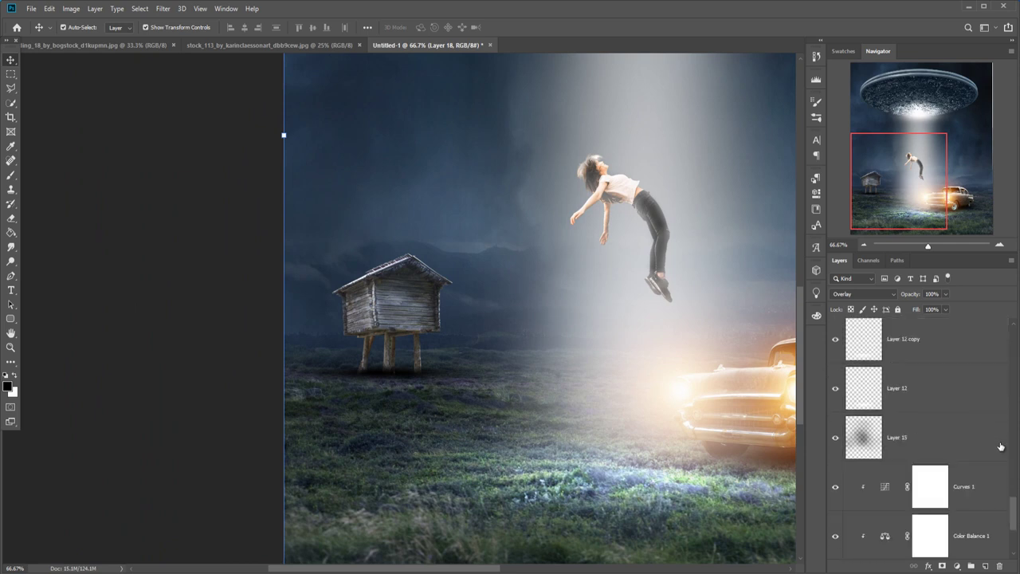
{"action": "scroll", "coordinate": [1003, 445], "scroll_direction": "down", "scroll_amount": 1}
{"action": "scroll", "coordinate": [1000, 446], "scroll_direction": "down", "scroll_amount": 2}
{"action": "scroll", "coordinate": [1001, 446], "scroll_direction": "down", "scroll_amount": 3}
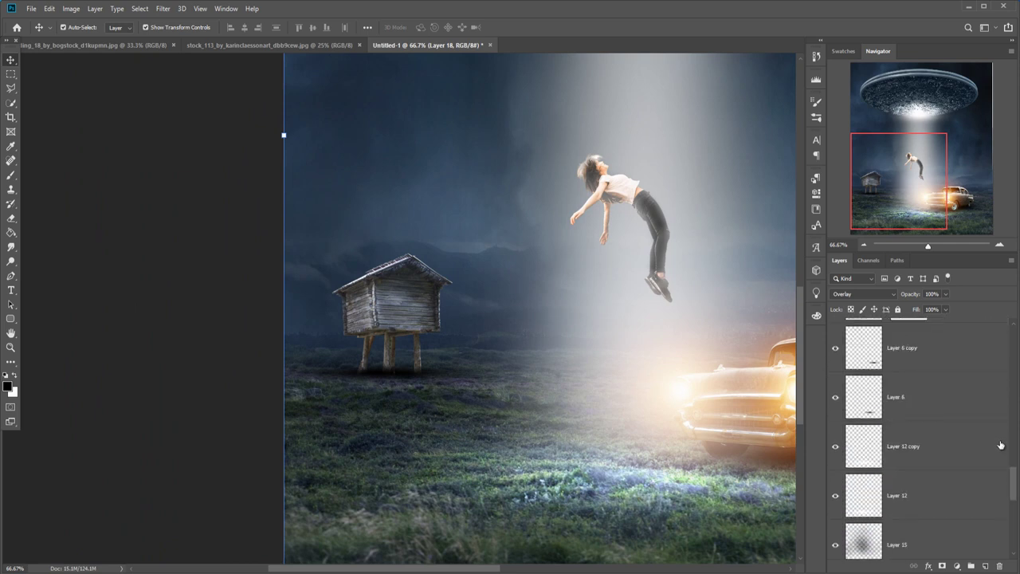
{"action": "scroll", "coordinate": [1001, 445], "scroll_direction": "down", "scroll_amount": 2}
{"action": "scroll", "coordinate": [1001, 444], "scroll_direction": "down", "scroll_amount": 2}
{"action": "scroll", "coordinate": [1000, 444], "scroll_direction": "down", "scroll_amount": 2}
{"action": "left_click", "coordinate": [929, 427]}
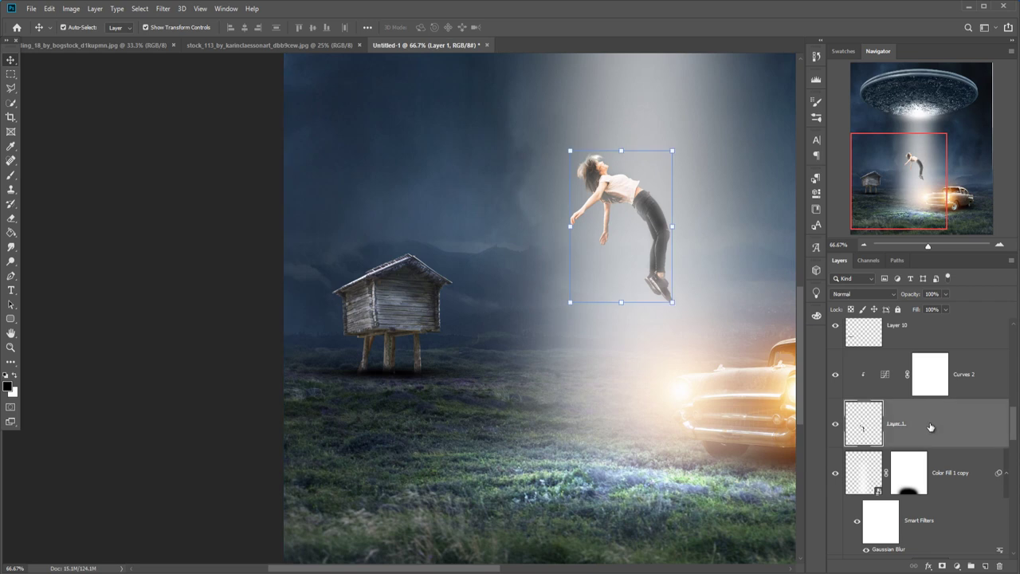
{"action": "left_click", "coordinate": [960, 564]}
{"action": "left_click", "coordinate": [899, 432]}
{"action": "left_click", "coordinate": [985, 565]}
{"action": "left_click", "coordinate": [863, 294]}
{"action": "left_click", "coordinate": [846, 431]}
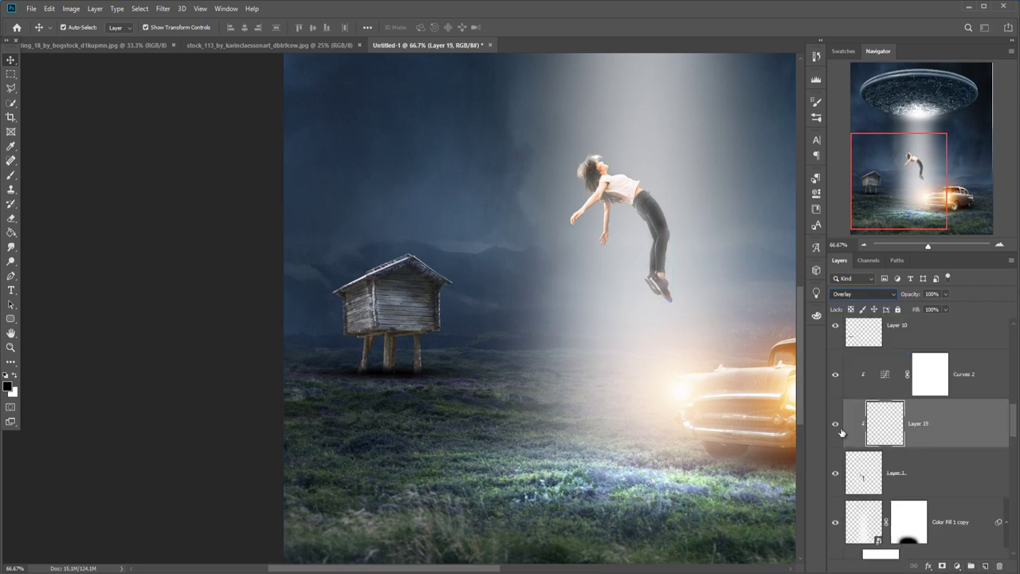
Pick the Dodge tool and fill Layer 19 with 50% gray
{"action": "left_click", "coordinate": [11, 176]}
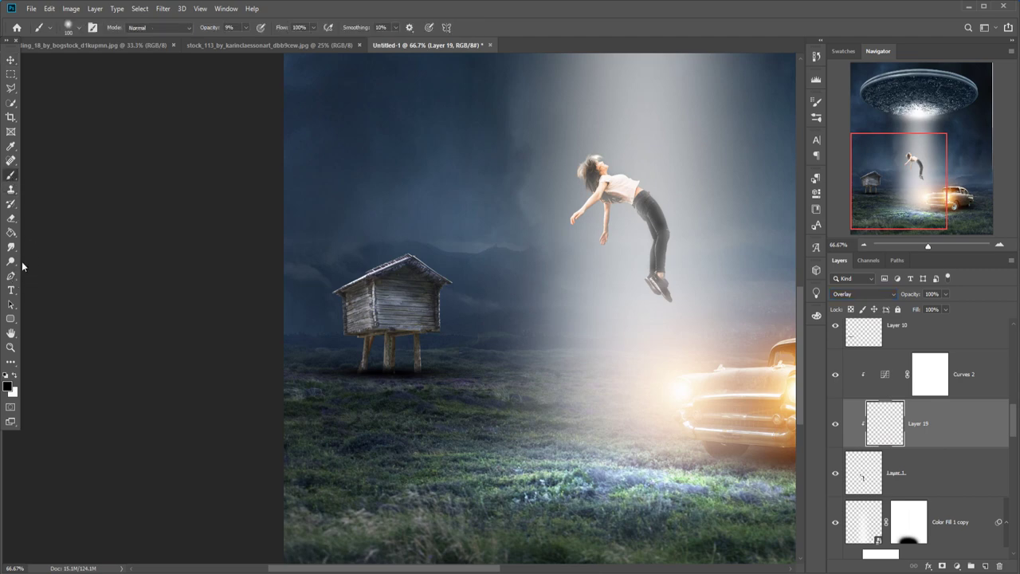
{"action": "left_click", "coordinate": [14, 261]}
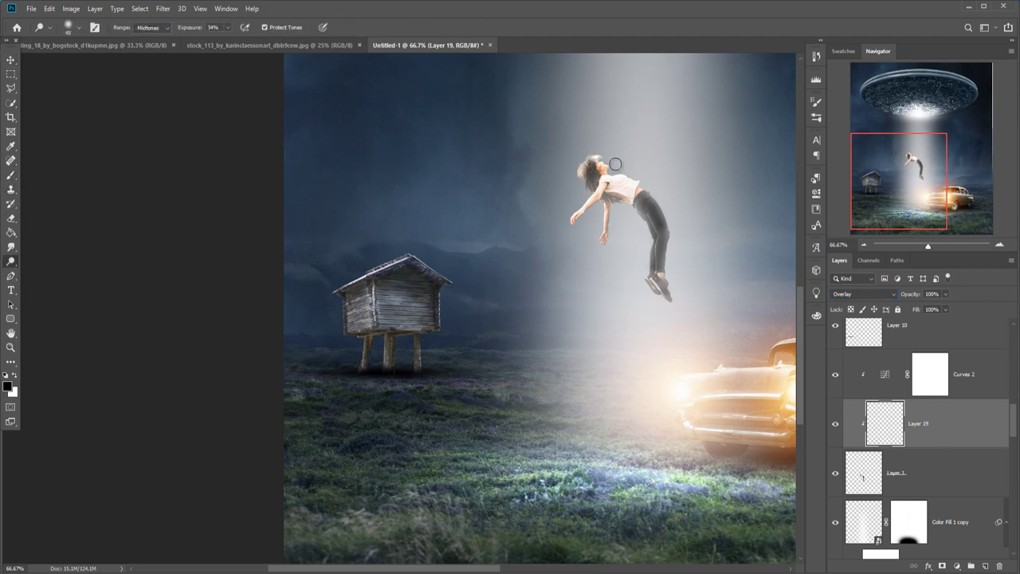
{"action": "scroll", "coordinate": [615, 164], "scroll_direction": "up", "scroll_amount": 3}
{"action": "scroll", "coordinate": [712, 230], "scroll_direction": "up", "scroll_amount": 3}
{"action": "scroll", "coordinate": [252, 321], "scroll_direction": "down", "scroll_amount": 2}
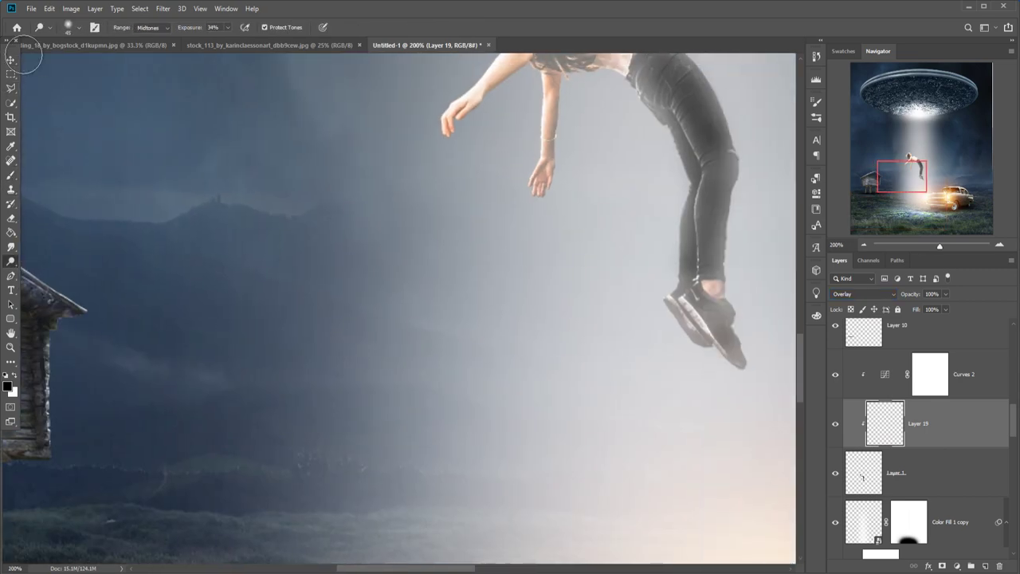
{"action": "left_click", "coordinate": [49, 8]}
{"action": "left_click", "coordinate": [72, 186]}
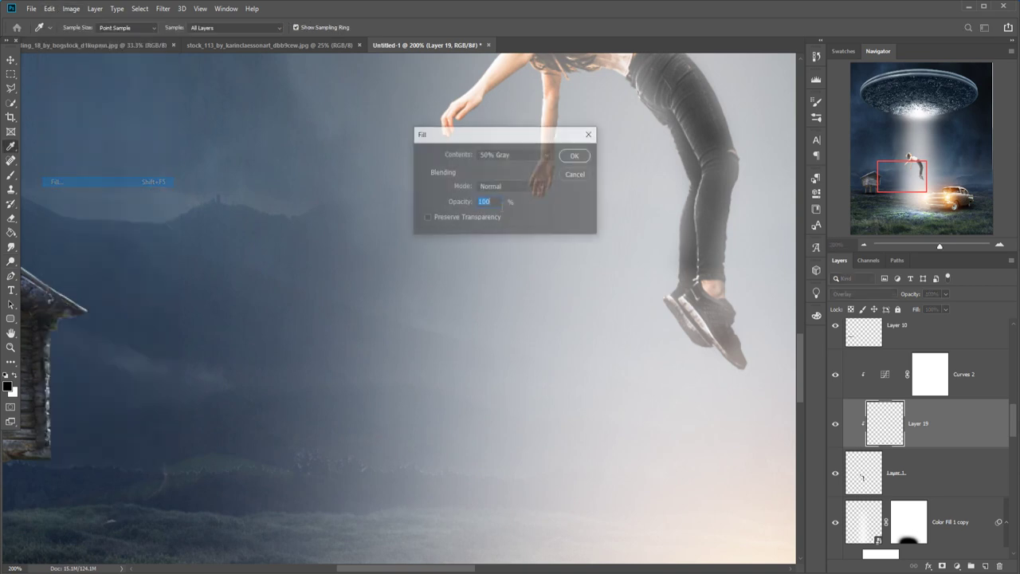
{"action": "left_click", "coordinate": [575, 156]}
Dodge the woman's hair, face, jeans, calf, waist and forearm at 100% exposure
{"action": "left_click_drag", "start_coordinate": [651, 205], "coordinate": [560, 446]}
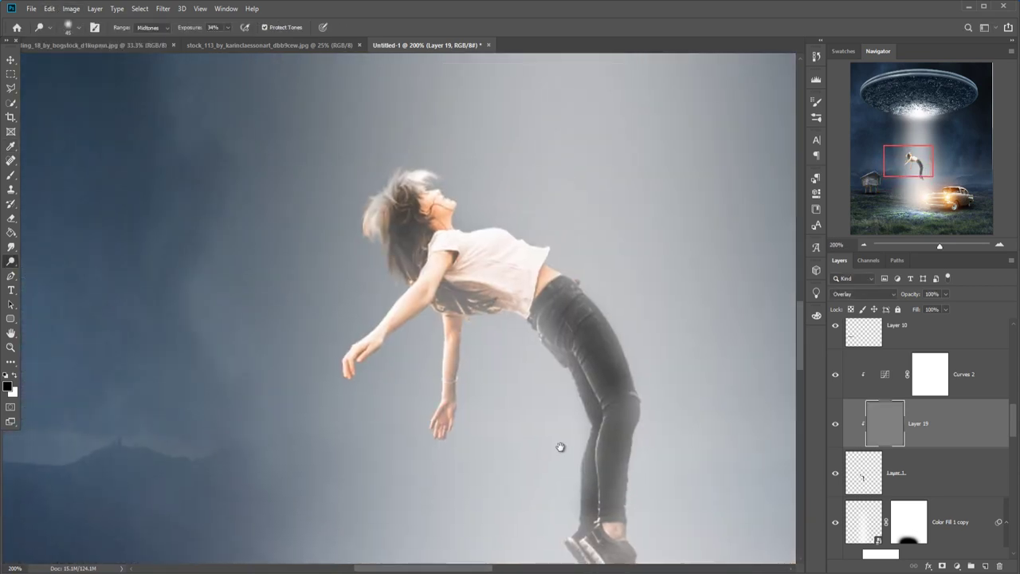
{"action": "mouse_move", "coordinate": [409, 161]}
{"action": "left_mouse_down"}
{"action": "mouse_move", "coordinate": [451, 178]}
{"action": "mouse_move", "coordinate": [476, 222]}
{"action": "mouse_move", "coordinate": [503, 218]}
{"action": "mouse_move", "coordinate": [517, 231]}
{"action": "left_mouse_up"}
{"action": "left_click_drag", "start_coordinate": [229, 27], "coordinate": [326, 56]}
{"action": "mouse_move", "coordinate": [581, 273]}
{"action": "left_mouse_down"}
{"action": "mouse_move", "coordinate": [633, 349]}
{"action": "mouse_move", "coordinate": [596, 285]}
{"action": "mouse_move", "coordinate": [631, 354]}
{"action": "mouse_move", "coordinate": [607, 337]}
{"action": "mouse_move", "coordinate": [627, 334]}
{"action": "mouse_move", "coordinate": [642, 505]}
{"action": "mouse_move", "coordinate": [627, 481]}
{"action": "left_mouse_up"}
{"action": "scroll", "coordinate": [637, 398], "scroll_direction": "down", "scroll_amount": 2}
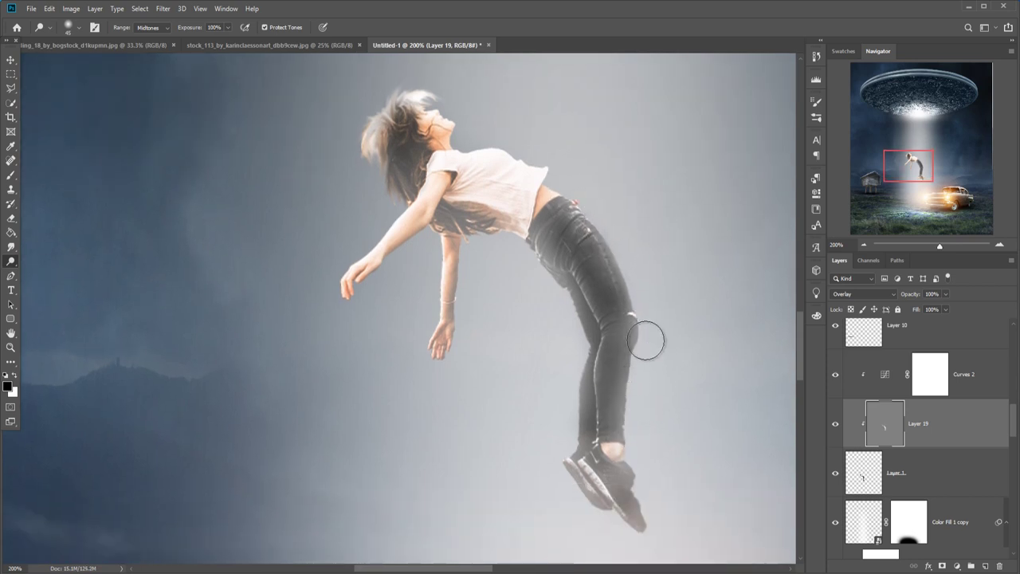
{"action": "left_click_drag", "start_coordinate": [632, 365], "coordinate": [644, 480]}
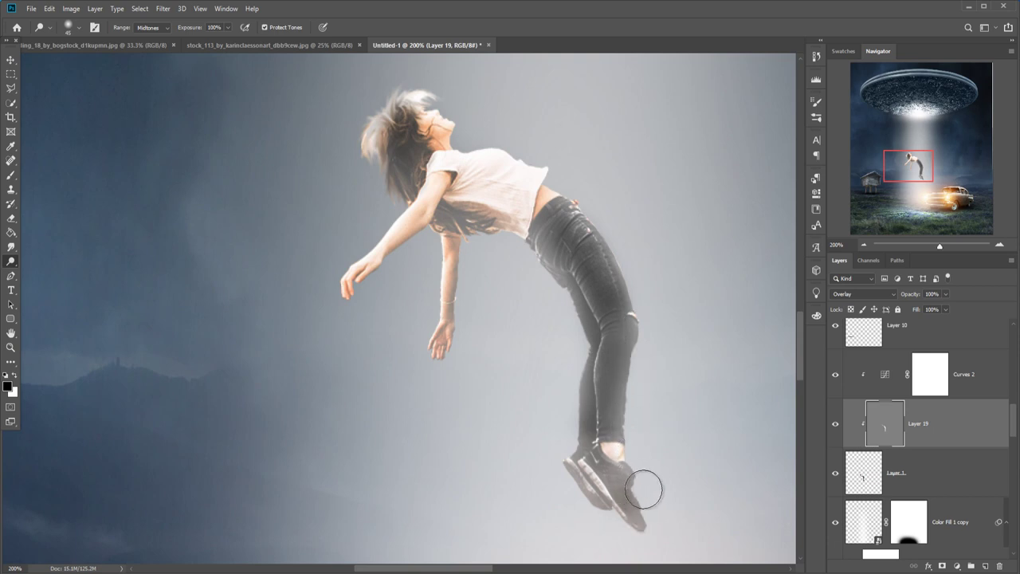
{"action": "mouse_move", "coordinate": [561, 209]}
{"action": "left_mouse_down"}
{"action": "mouse_move", "coordinate": [539, 205]}
{"action": "mouse_move", "coordinate": [531, 164]}
{"action": "mouse_move", "coordinate": [574, 183]}
{"action": "left_mouse_up"}
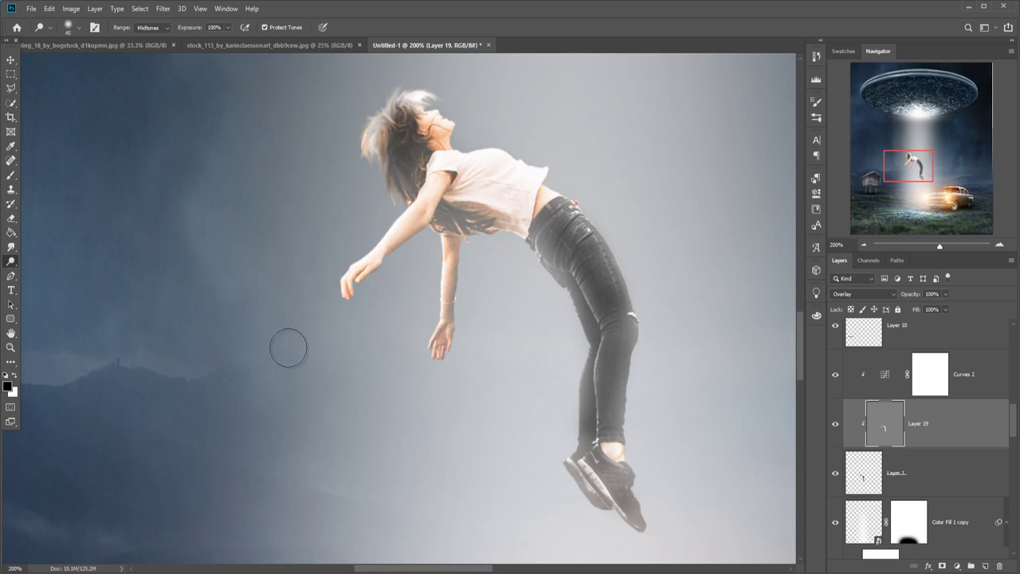
{"action": "left_click_drag", "start_coordinate": [431, 278], "coordinate": [420, 344]}
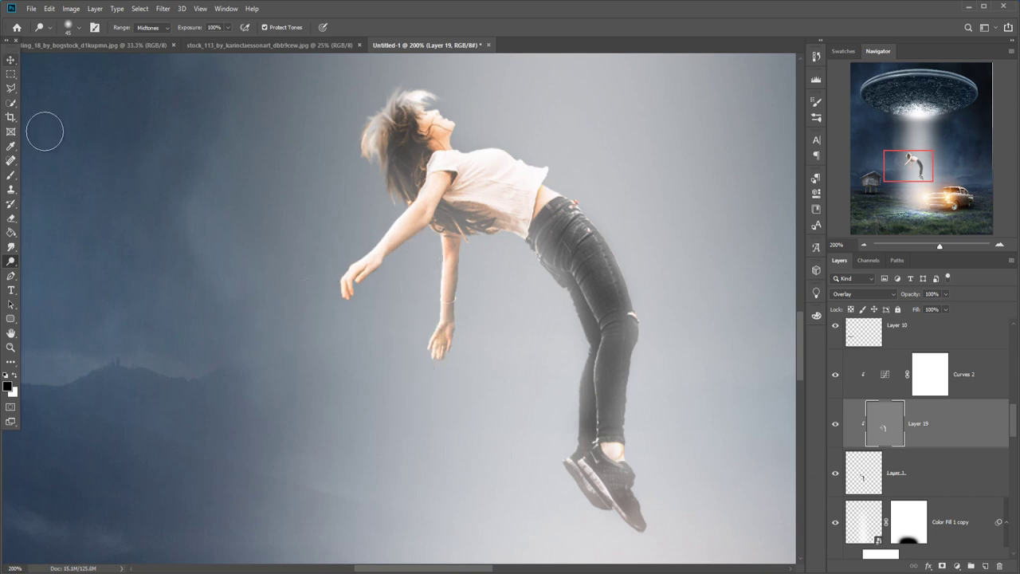
{"action": "left_click", "coordinate": [12, 63]}
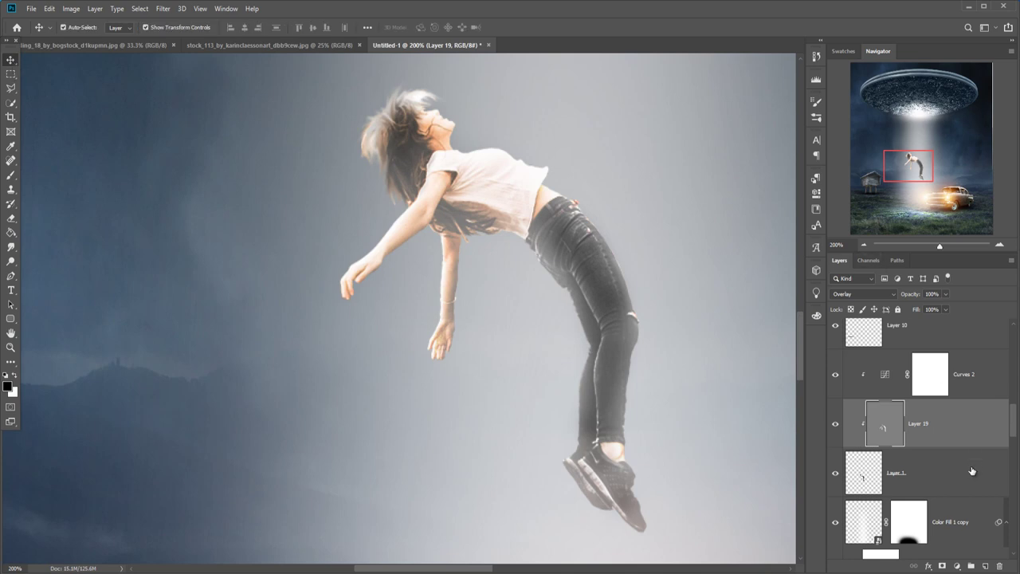
{"action": "scroll", "coordinate": [972, 470], "scroll_direction": "up", "scroll_amount": 5}
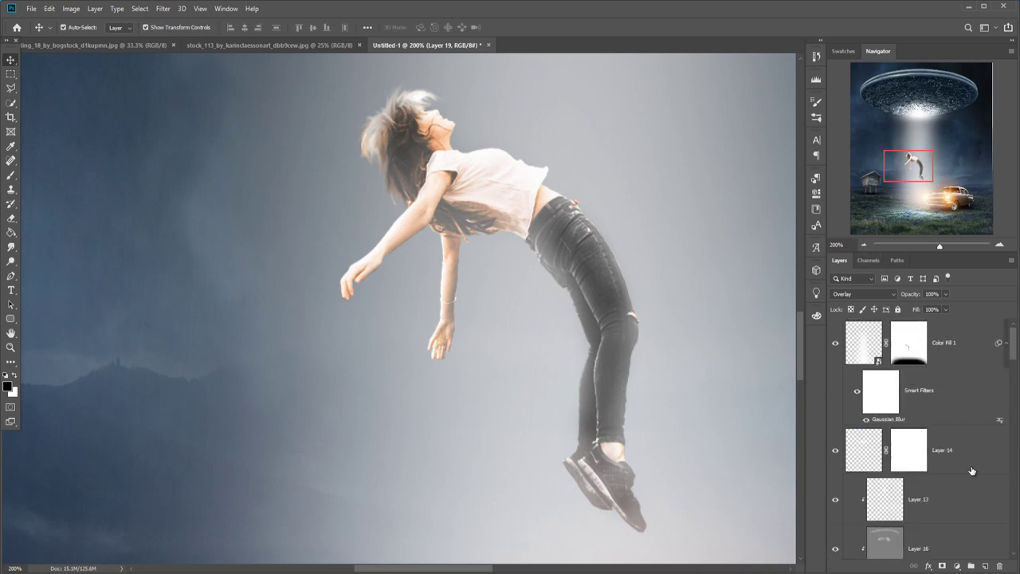
{"action": "left_click", "coordinate": [946, 351]}
{"action": "key", "text": "ctrl+0"}
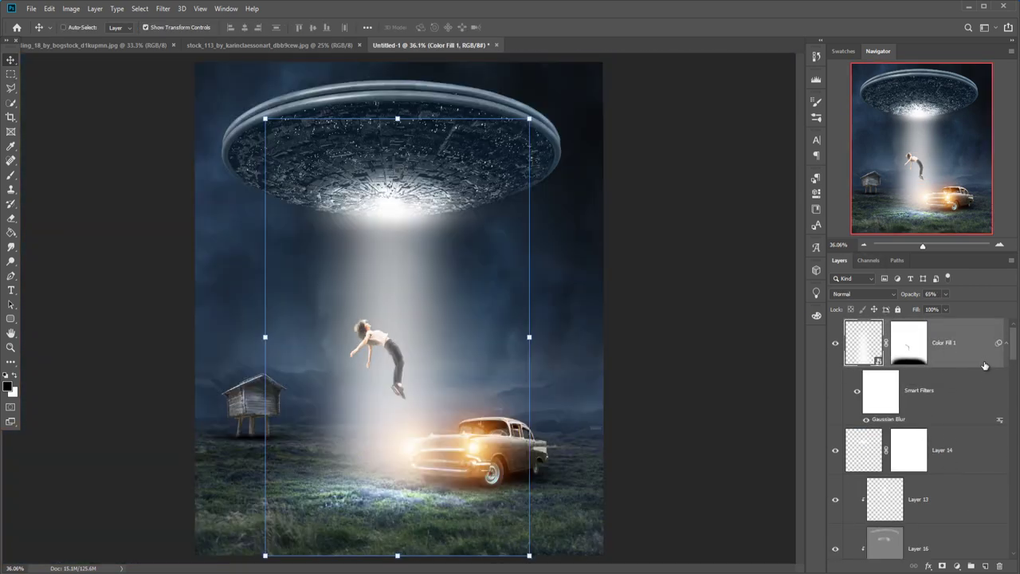
{"action": "left_click", "coordinate": [957, 566]}
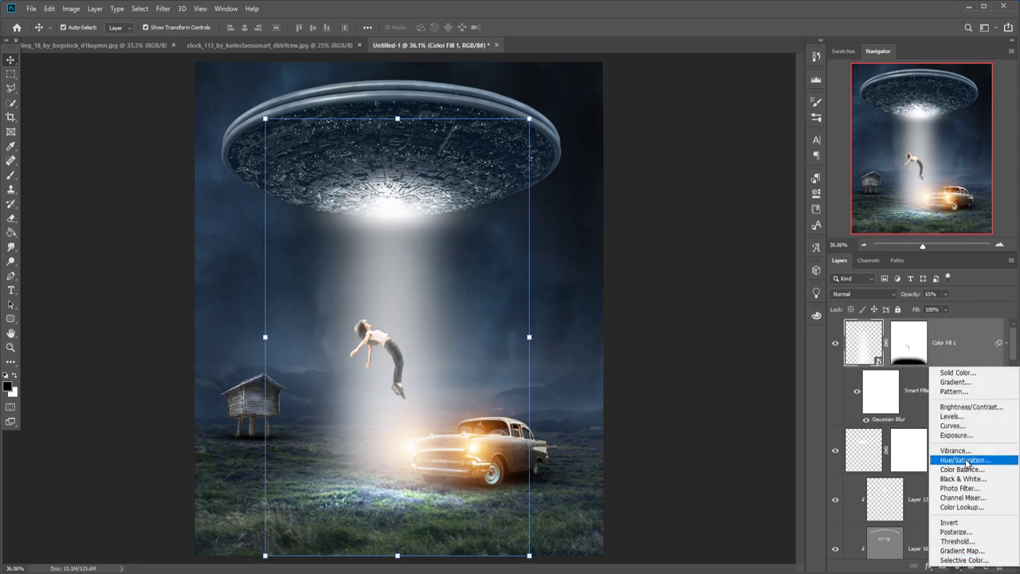
{"action": "left_click", "coordinate": [941, 331]}
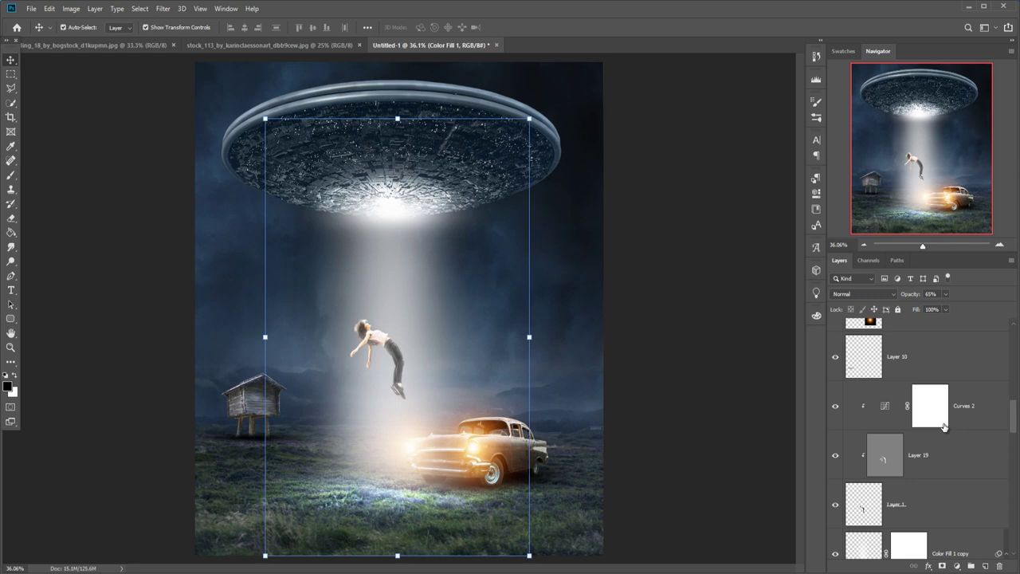
{"action": "scroll", "coordinate": [944, 428], "scroll_direction": "down", "scroll_amount": 2}
{"action": "scroll", "coordinate": [943, 428], "scroll_direction": "down", "scroll_amount": 3}
{"action": "scroll", "coordinate": [943, 427], "scroll_direction": "down", "scroll_amount": 2}
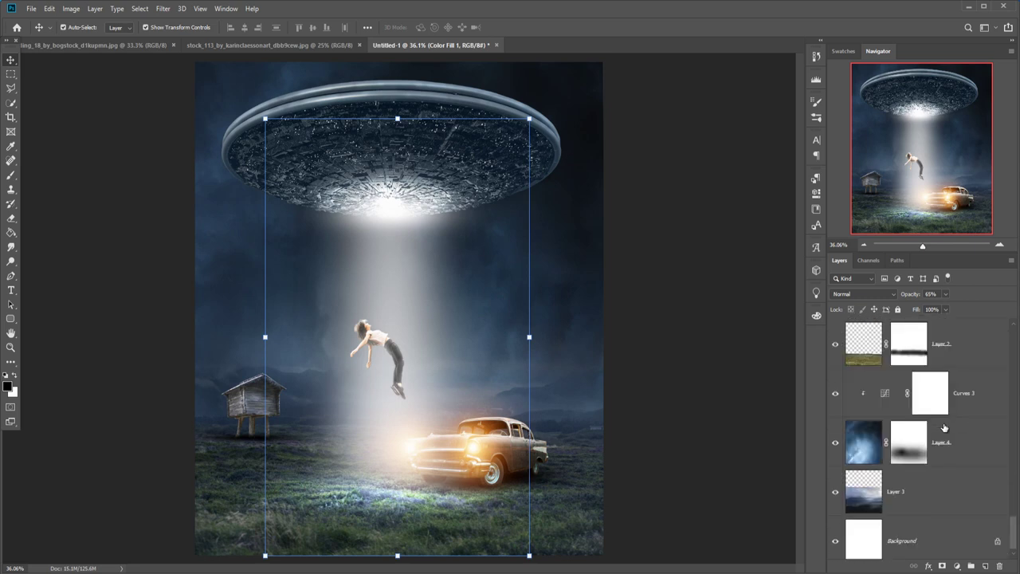
{"action": "scroll", "coordinate": [944, 428], "scroll_direction": "up", "scroll_amount": 2}
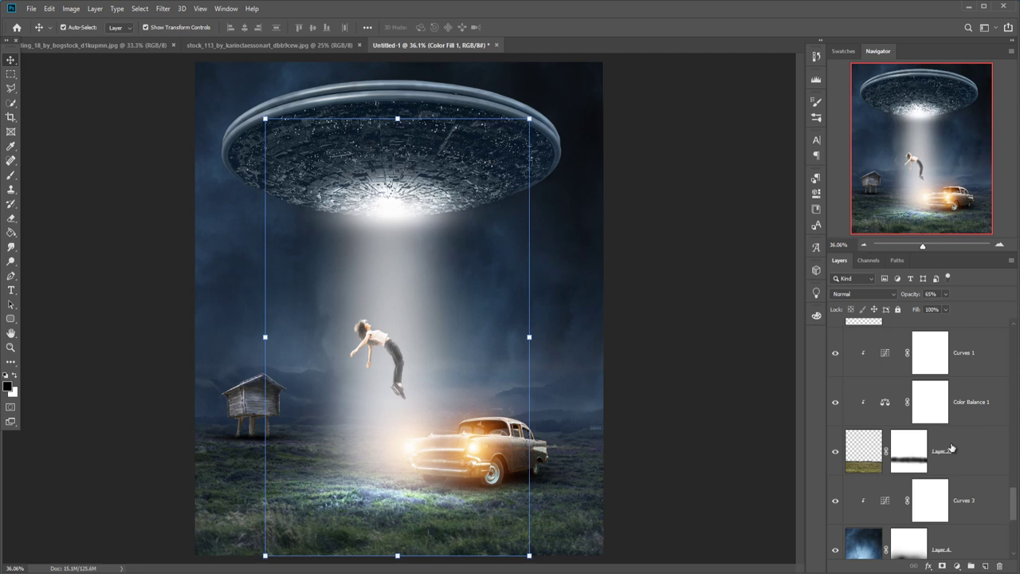
Add Layer 20 above Color Fill 1 and paint faint 9% dark strokes along the bottom edge
{"action": "scroll", "coordinate": [950, 448], "scroll_direction": "up", "scroll_amount": 10}
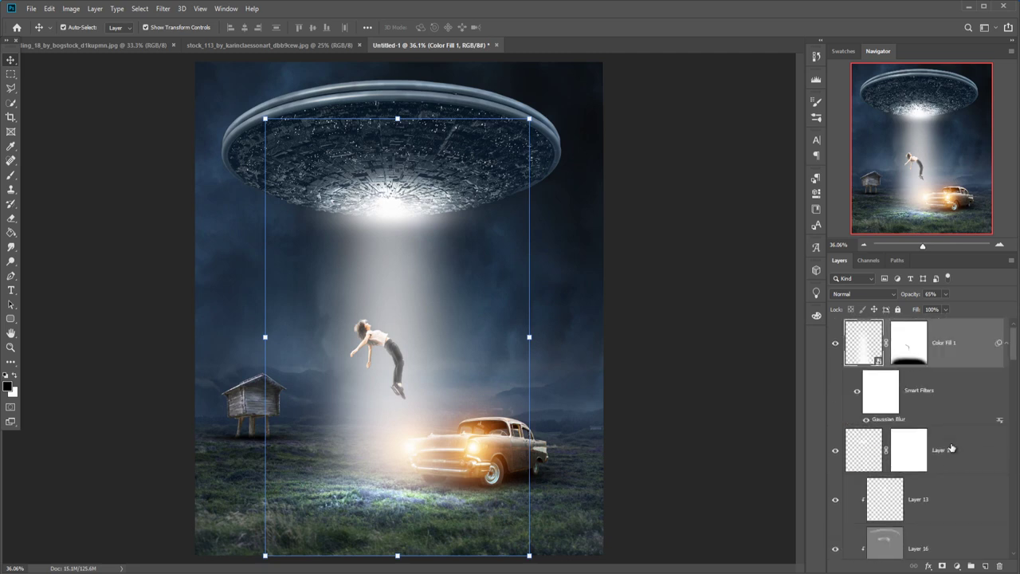
{"action": "left_click", "coordinate": [985, 565]}
{"action": "left_click", "coordinate": [10, 176]}
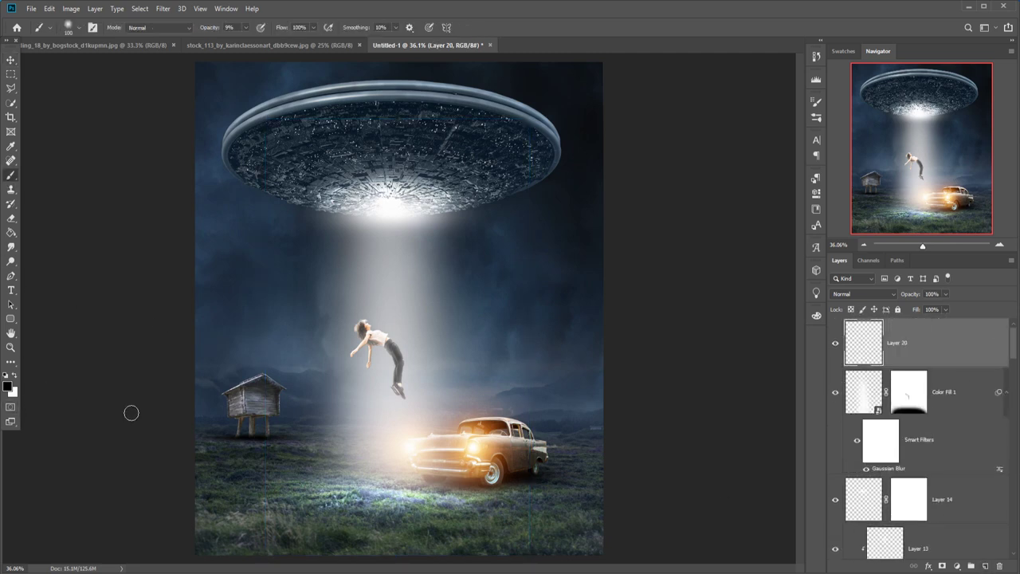
{"action": "key", "text": "ctrl+minus"}
{"action": "key", "text": "ctrl+minus"}
{"action": "key", "text": "ctrl+minus"}
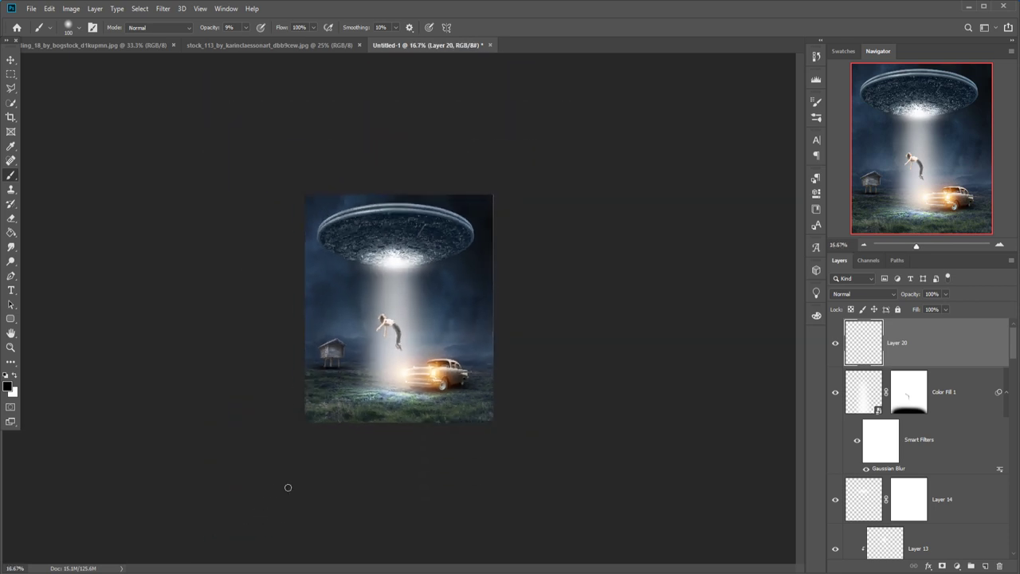
{"action": "key", "text": "bracketright"}
{"action": "key", "text": "bracketright"}
{"action": "key", "text": "bracketright"}
{"action": "key", "text": "bracketright"}
{"action": "key", "text": "bracketright"}
{"action": "key", "text": "bracketright"}
{"action": "key", "text": "bracketright"}
{"action": "key", "text": "bracketright"}
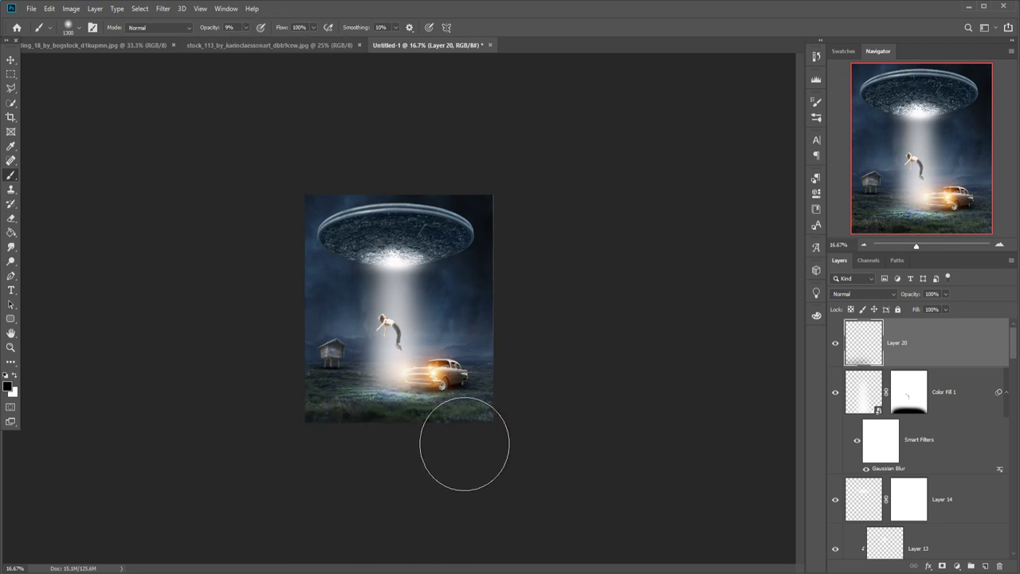
{"action": "mouse_move", "coordinate": [465, 444]}
{"action": "left_mouse_down"}
{"action": "mouse_move", "coordinate": [493, 436]}
{"action": "mouse_move", "coordinate": [312, 435]}
{"action": "mouse_move", "coordinate": [298, 464]}
{"action": "mouse_move", "coordinate": [474, 452]}
{"action": "left_mouse_up"}
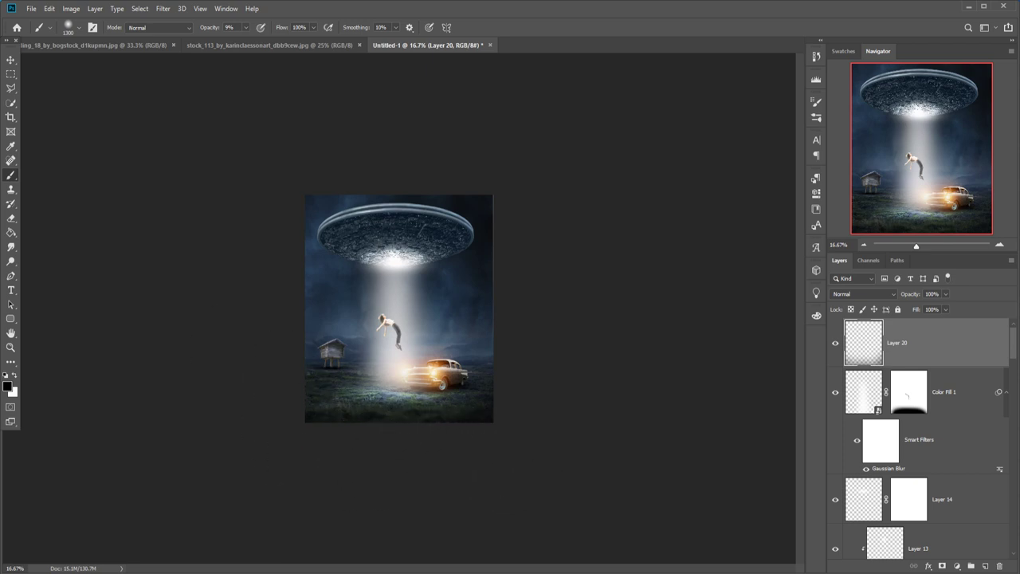
Zoom in on the composite and select the Curves 1 layer mask with the Brush tool
{"action": "left_click", "coordinate": [11, 59]}
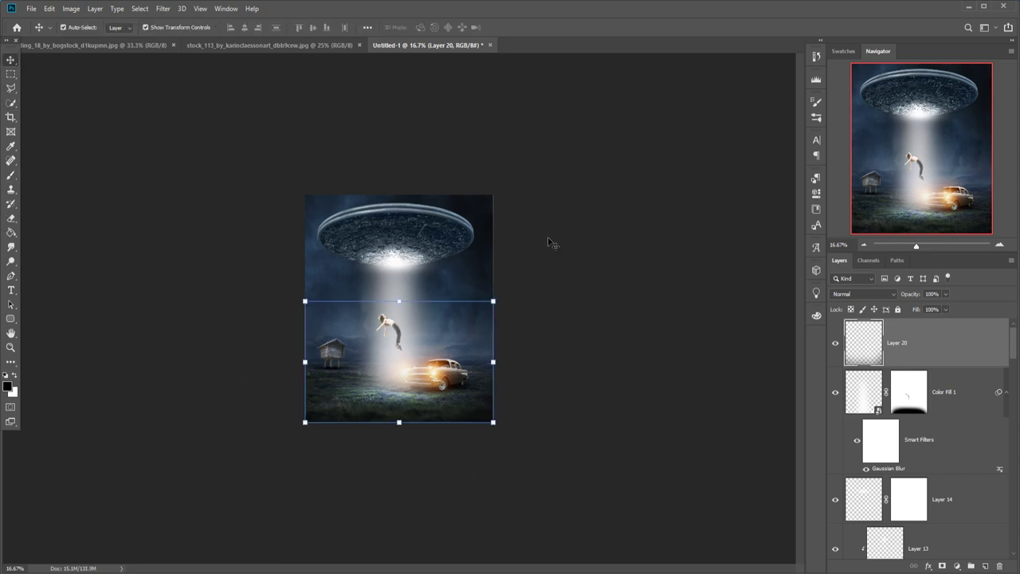
{"action": "key", "text": "ctrl+plus"}
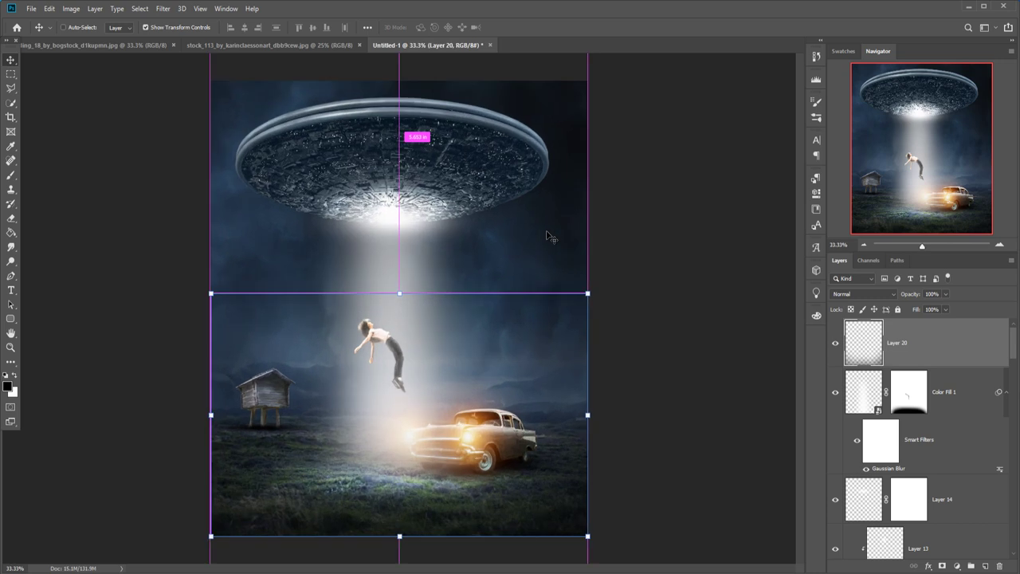
{"action": "key", "text": "ctrl+plus"}
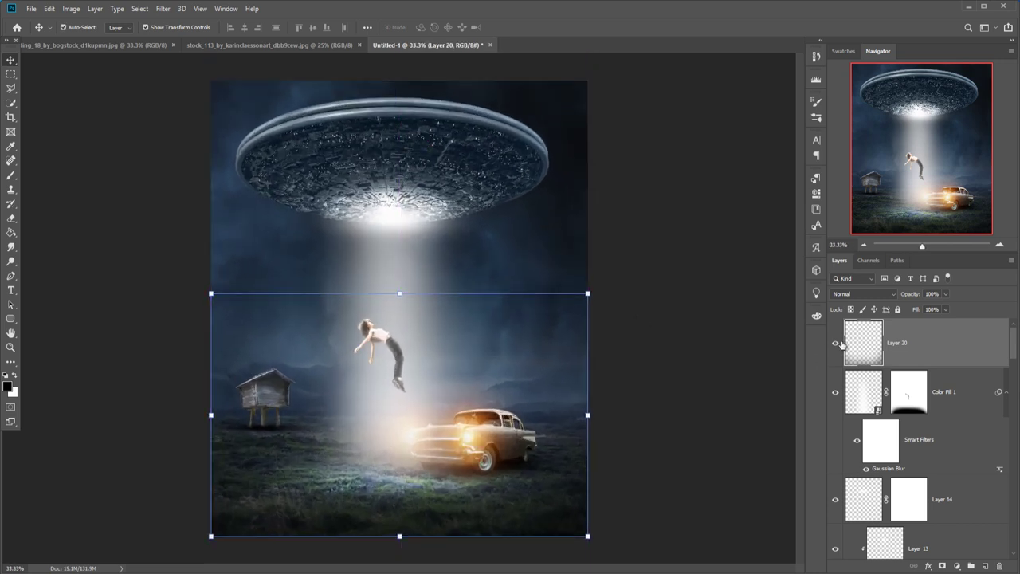
{"action": "scroll", "coordinate": [922, 388], "scroll_direction": "down", "scroll_amount": 2}
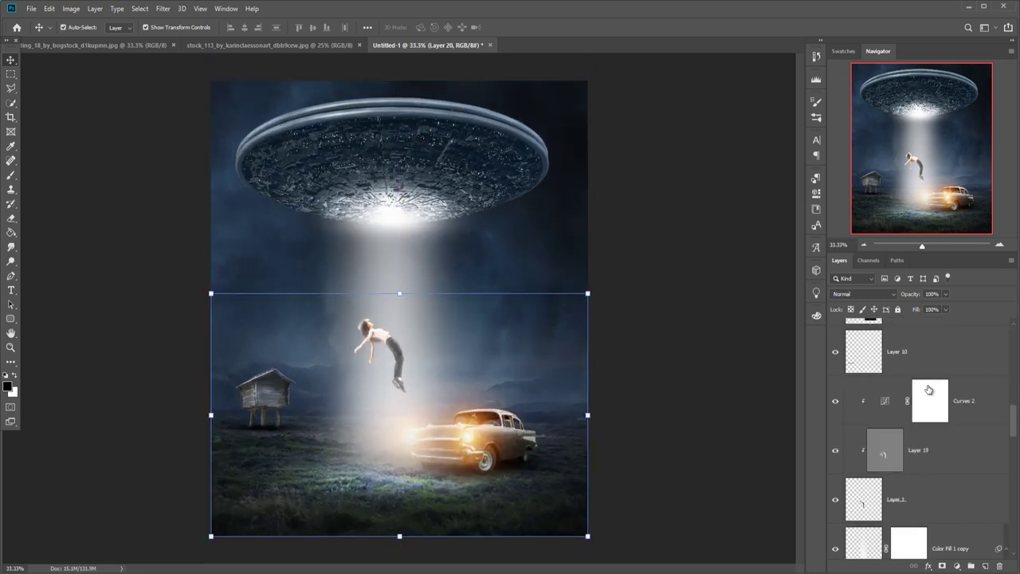
{"action": "scroll", "coordinate": [924, 389], "scroll_direction": "down", "scroll_amount": 2}
{"action": "scroll", "coordinate": [927, 390], "scroll_direction": "down", "scroll_amount": 2}
{"action": "scroll", "coordinate": [928, 389], "scroll_direction": "down", "scroll_amount": 2}
{"action": "scroll", "coordinate": [928, 391], "scroll_direction": "down", "scroll_amount": 2}
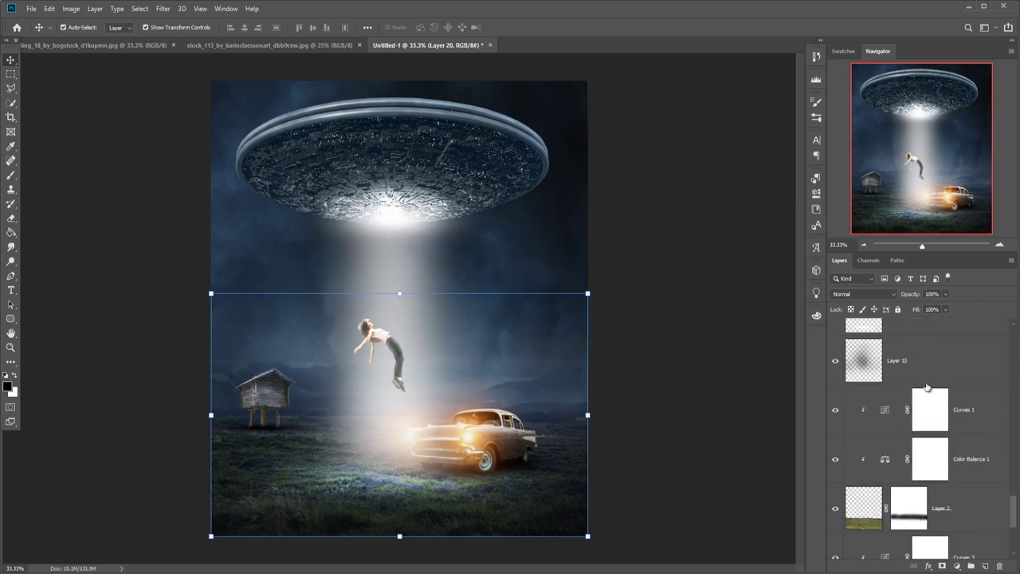
{"action": "left_click", "coordinate": [929, 410]}
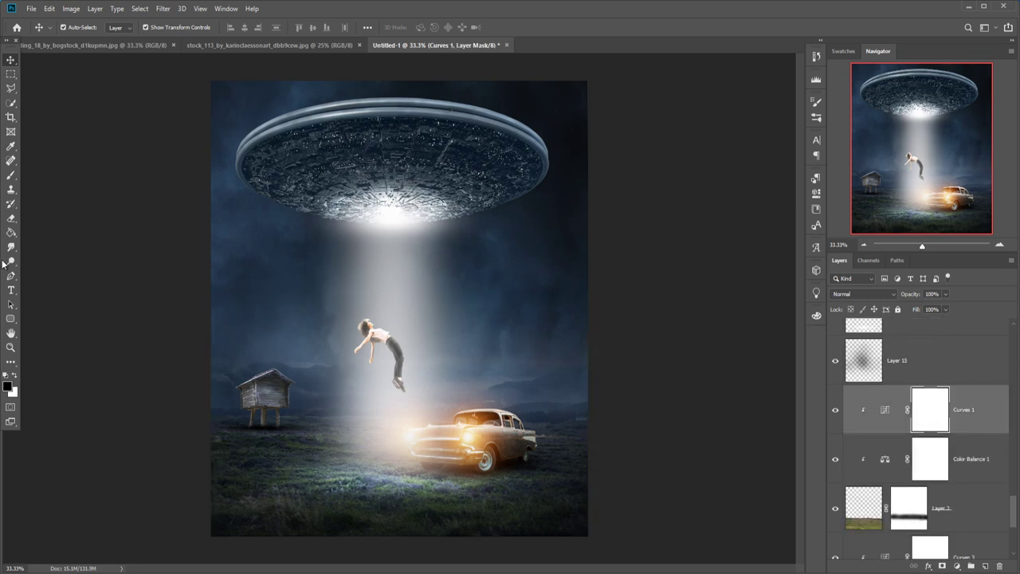
{"action": "left_click", "coordinate": [11, 175]}
Paint faint 12% black on the Curves 1 mask over the lower-left grass
{"action": "left_click_drag", "start_coordinate": [246, 27], "coordinate": [268, 42]}
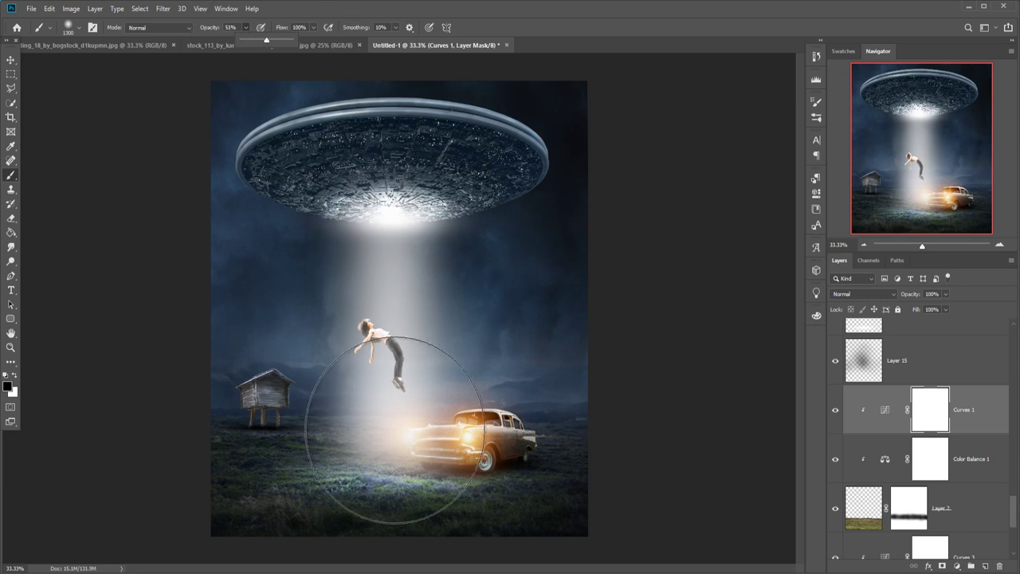
{"action": "key", "text": "bracketleft"}
{"action": "key", "text": "bracketleft"}
{"action": "key", "text": "bracketleft"}
{"action": "key", "text": "bracketleft"}
{"action": "key", "text": "bracketleft"}
{"action": "left_click_drag", "start_coordinate": [317, 476], "coordinate": [379, 480]}
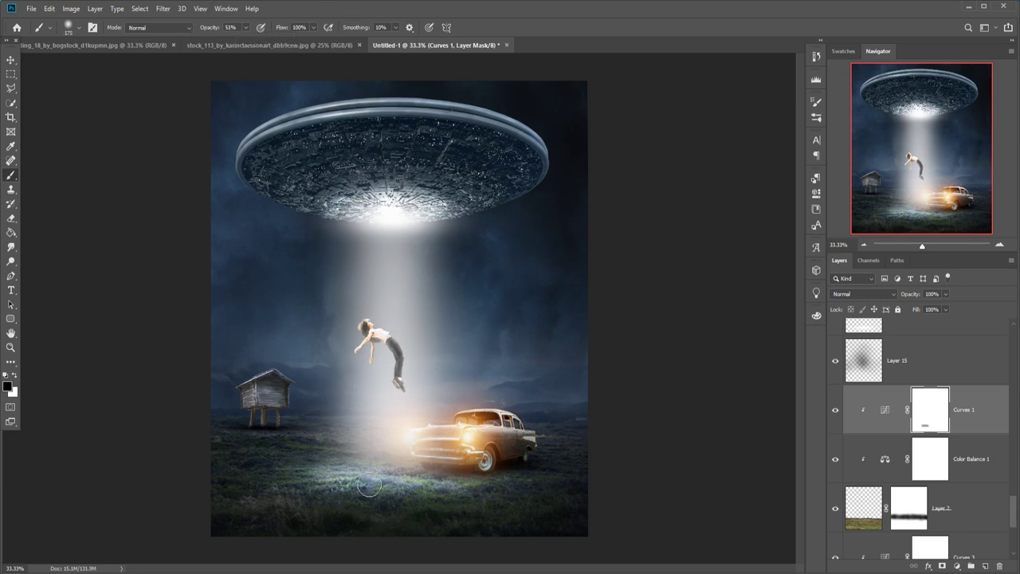
{"action": "key", "text": "ctrl+z"}
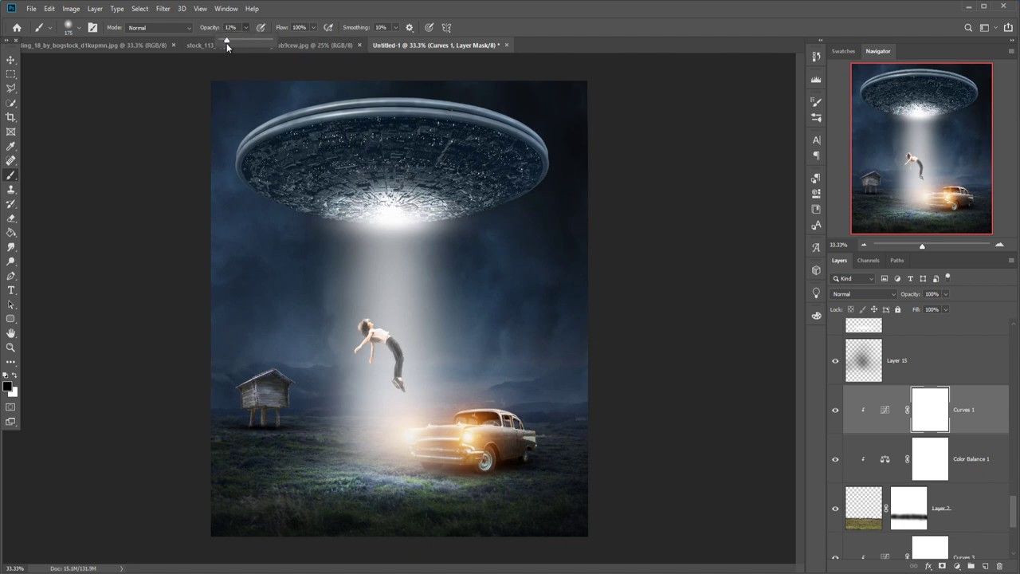
{"action": "mouse_move", "coordinate": [311, 481]}
{"action": "left_mouse_down"}
{"action": "mouse_move", "coordinate": [328, 481]}
{"action": "mouse_move", "coordinate": [263, 483]}
{"action": "mouse_move", "coordinate": [542, 488]}
{"action": "mouse_move", "coordinate": [458, 492]}
{"action": "mouse_move", "coordinate": [486, 492]}
{"action": "mouse_move", "coordinate": [292, 464]}
{"action": "mouse_move", "coordinate": [282, 485]}
{"action": "mouse_move", "coordinate": [556, 487]}
{"action": "mouse_move", "coordinate": [370, 485]}
{"action": "left_mouse_up"}
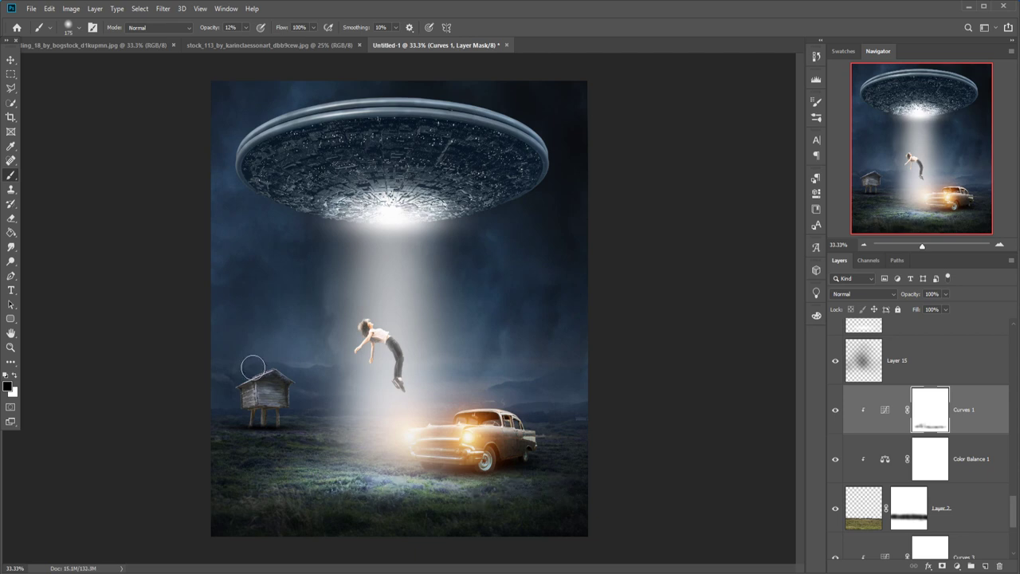
{"action": "left_click", "coordinate": [10, 60]}
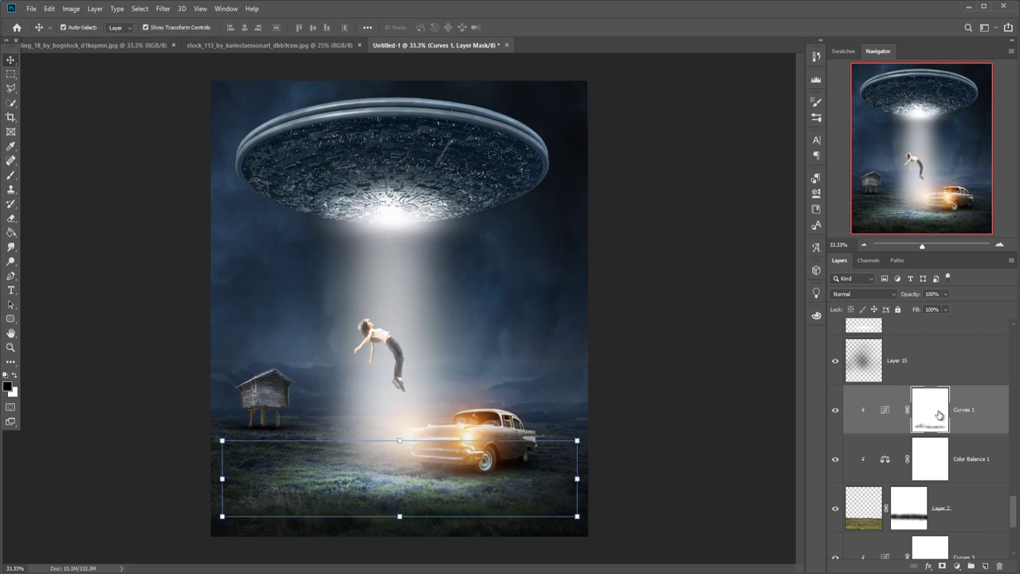
Stamp all visible layers into Layer 21, make it a smart object, and open Camera Raw Filter
{"action": "scroll", "coordinate": [938, 414], "scroll_direction": "up", "scroll_amount": 3}
{"action": "scroll", "coordinate": [937, 414], "scroll_direction": "up", "scroll_amount": 3}
{"action": "scroll", "coordinate": [935, 414], "scroll_direction": "up", "scroll_amount": 3}
{"action": "scroll", "coordinate": [932, 413], "scroll_direction": "up", "scroll_amount": 3}
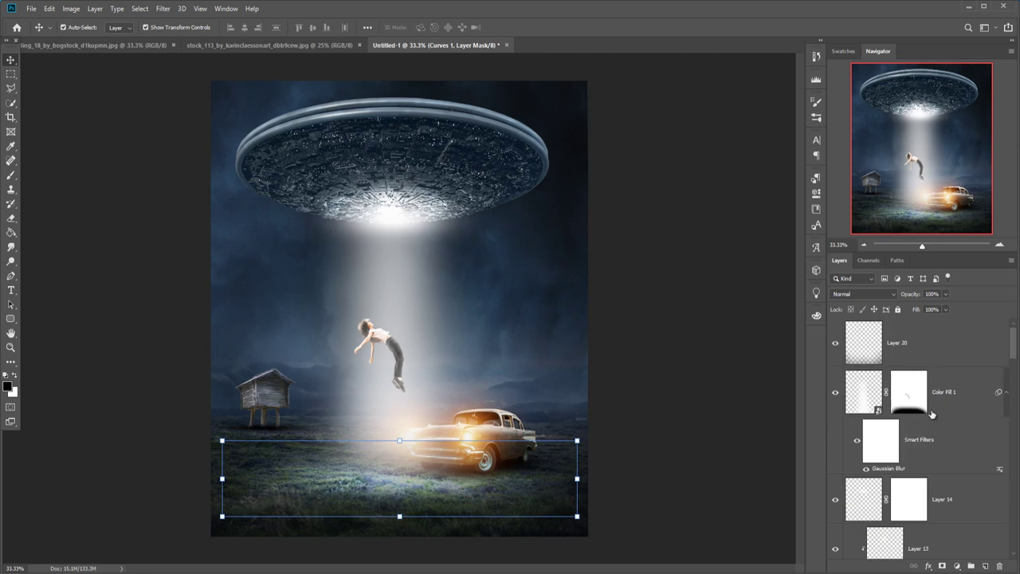
{"action": "left_click", "coordinate": [935, 347]}
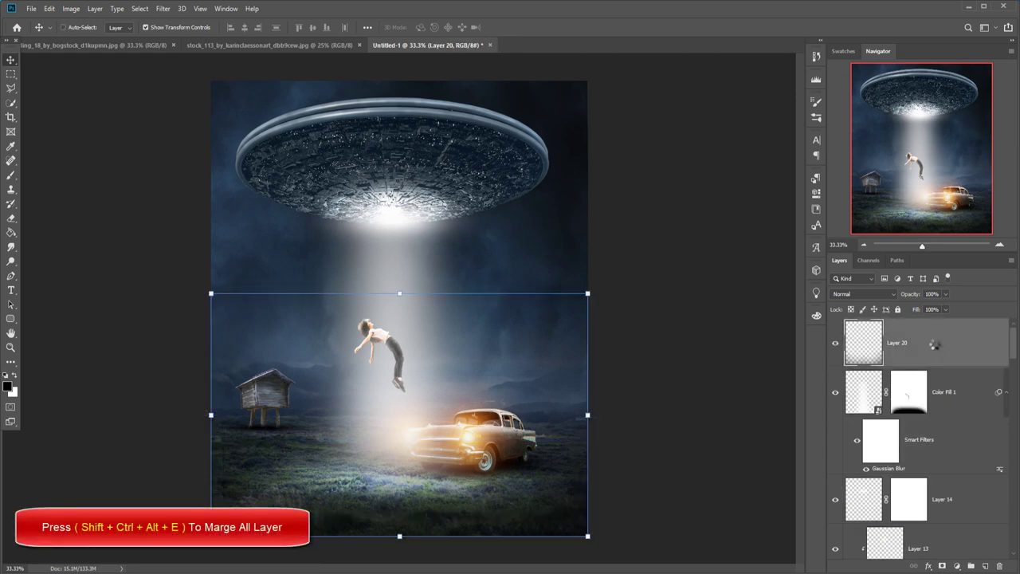
{"action": "key", "text": "shift+ctrl+alt+e"}
{"action": "right_click", "coordinate": [934, 343]}
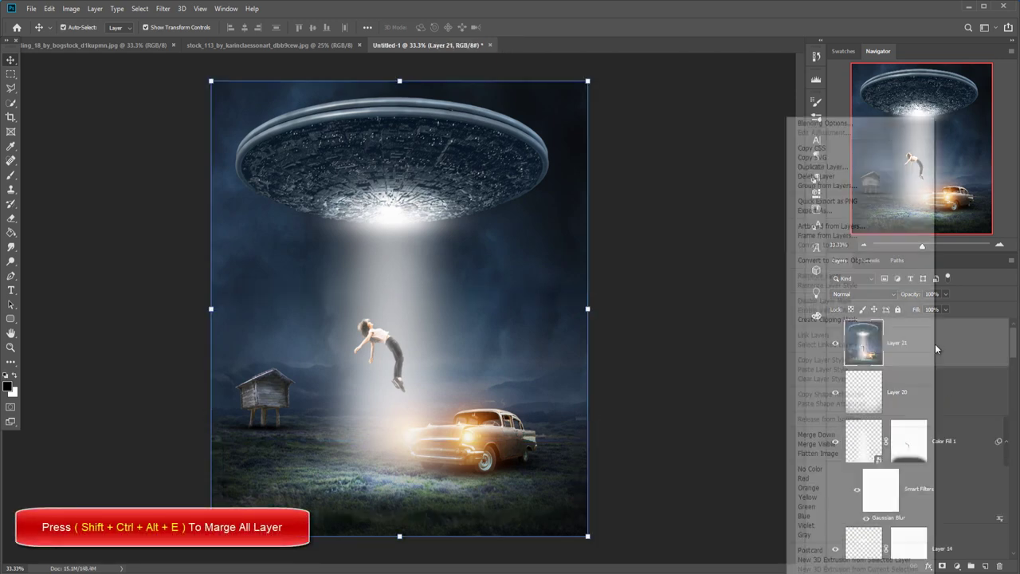
{"action": "left_click", "coordinate": [834, 262]}
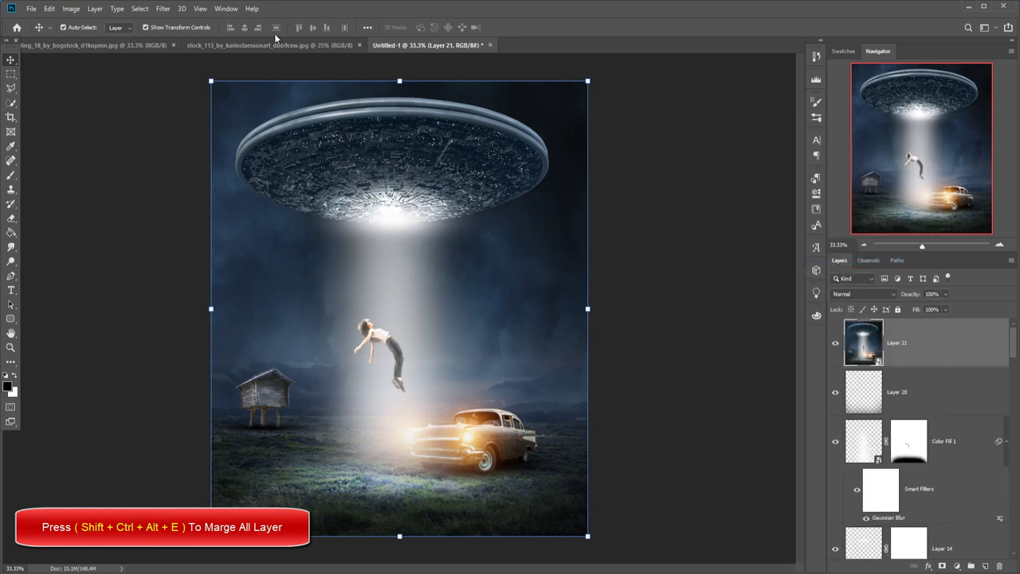
{"action": "left_click", "coordinate": [164, 8]}
{"action": "left_click", "coordinate": [176, 77]}
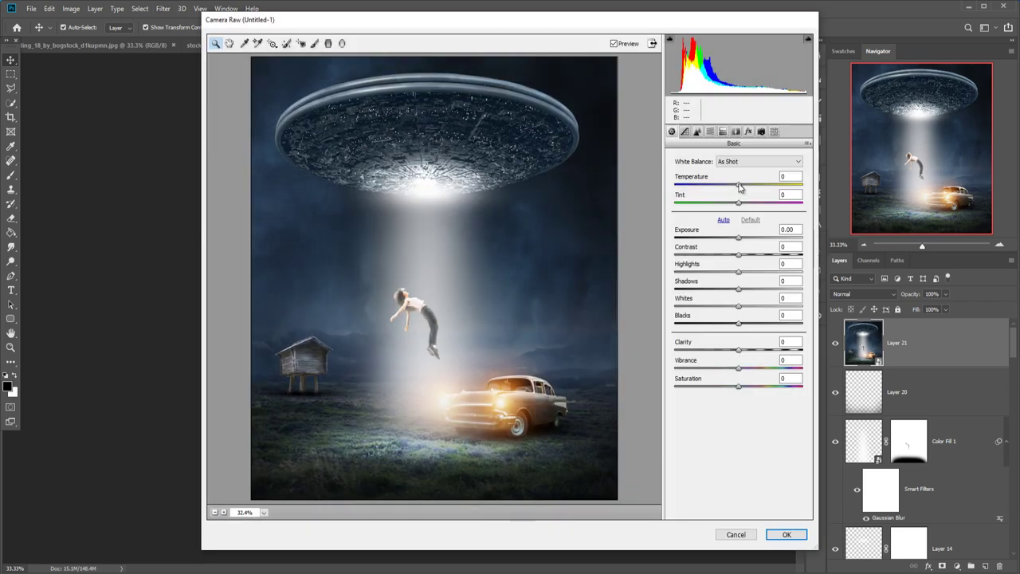
Set Temperature -7, Exposure -0.15, Highlights +27, Shadows -23, Whites +21, Blacks -20, and slightly raise Saturation
{"action": "left_click_drag", "start_coordinate": [740, 187], "coordinate": [735, 187]}
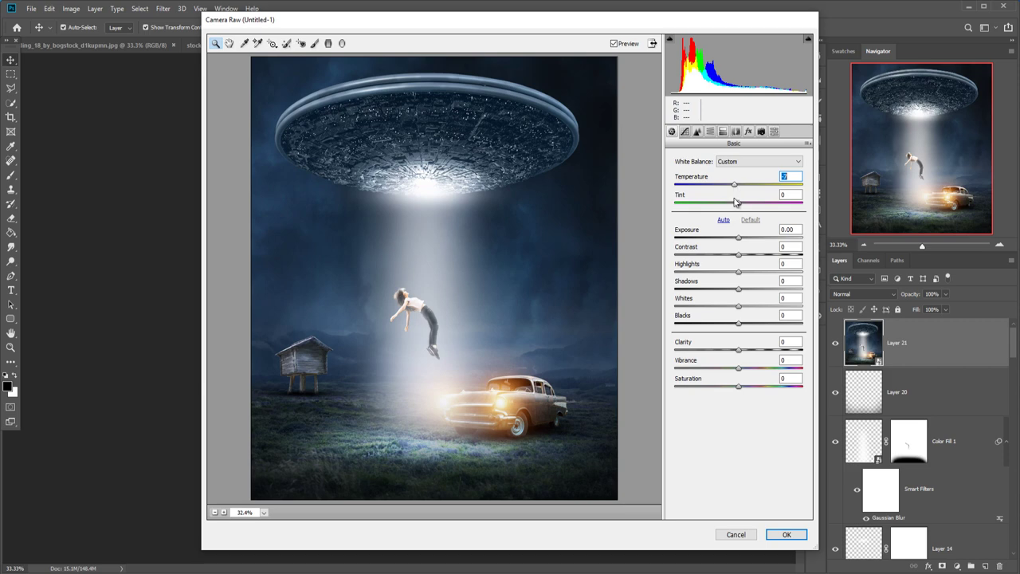
{"action": "left_click_drag", "start_coordinate": [739, 238], "coordinate": [739, 238]}
{"action": "mouse_move", "coordinate": [739, 275]}
{"action": "left_mouse_down"}
{"action": "mouse_move", "coordinate": [758, 275]}
{"action": "mouse_move", "coordinate": [749, 304]}
{"action": "mouse_move", "coordinate": [719, 290]}
{"action": "left_mouse_up"}
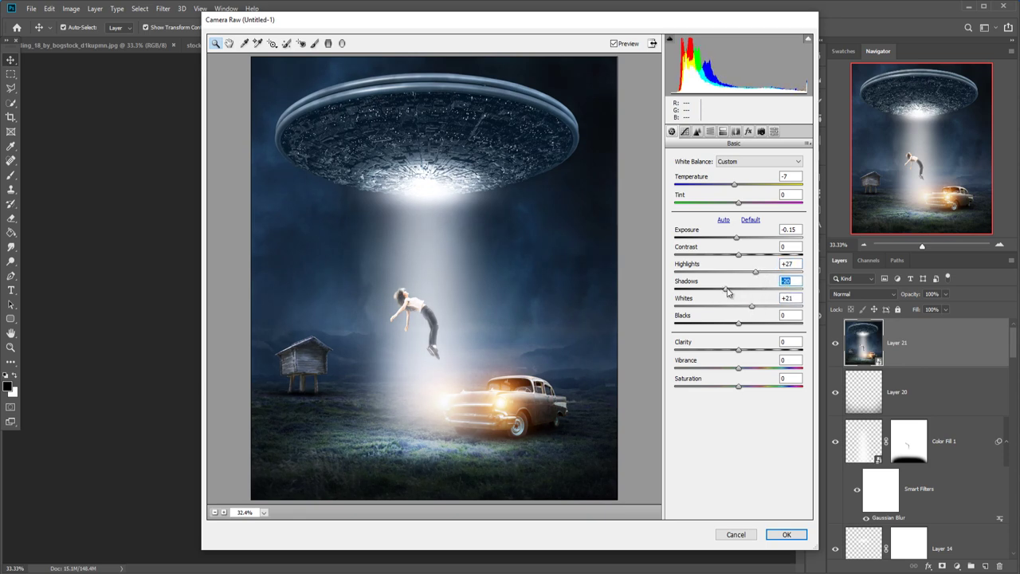
{"action": "left_click_drag", "start_coordinate": [739, 324], "coordinate": [726, 327]}
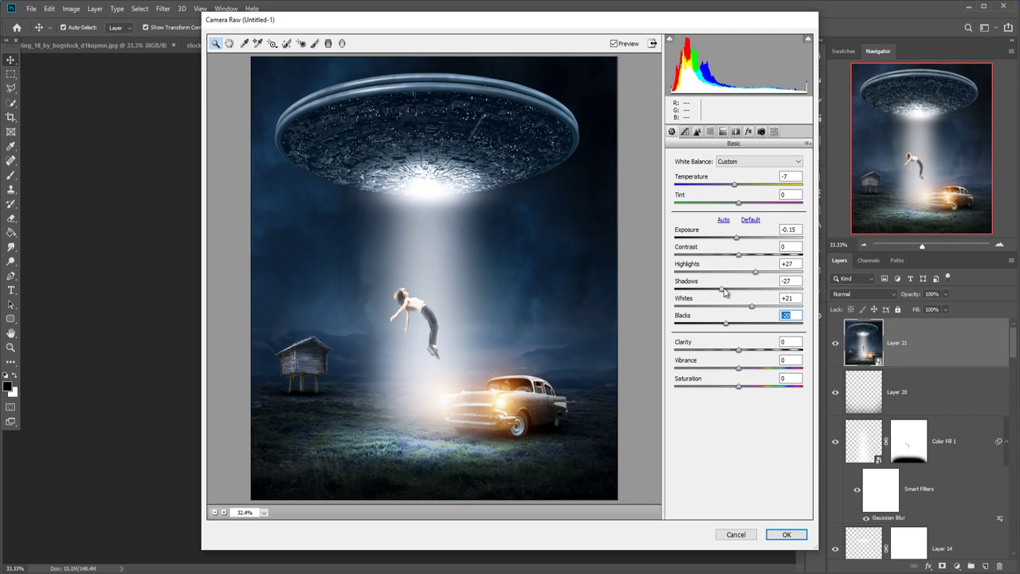
{"action": "left_click_drag", "start_coordinate": [722, 291], "coordinate": [726, 291]}
{"action": "left_click_drag", "start_coordinate": [738, 388], "coordinate": [740, 388]}
{"action": "left_click", "coordinate": [723, 132]}
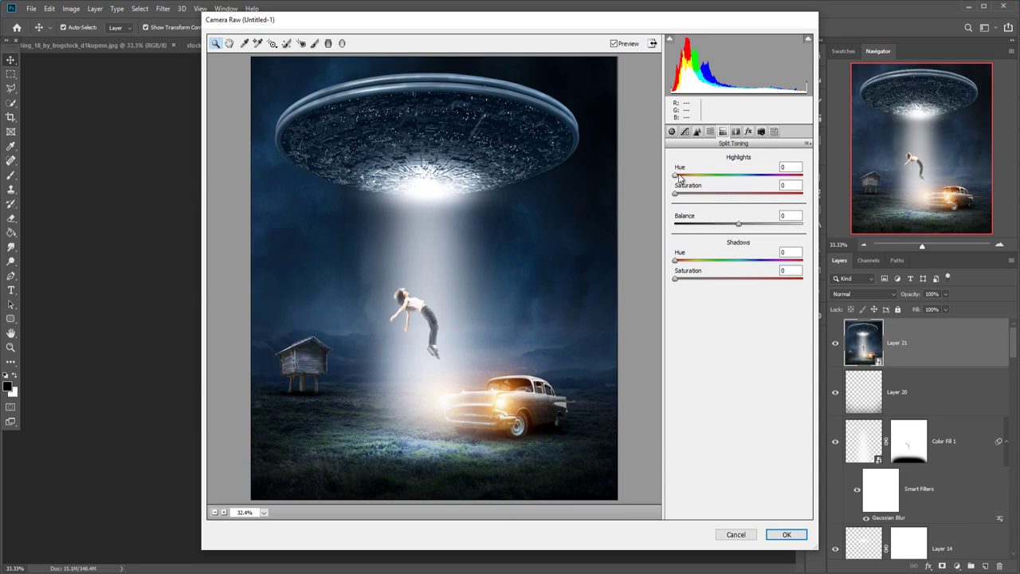
Split-tone teal highlights (hue ~101, saturation 24) and blue shadows (hue 231, saturation 15), and adjust the Greens hue
{"action": "mouse_move", "coordinate": [675, 175]}
{"action": "left_mouse_down"}
{"action": "mouse_move", "coordinate": [693, 178]}
{"action": "mouse_move", "coordinate": [693, 198]}
{"action": "left_mouse_up"}
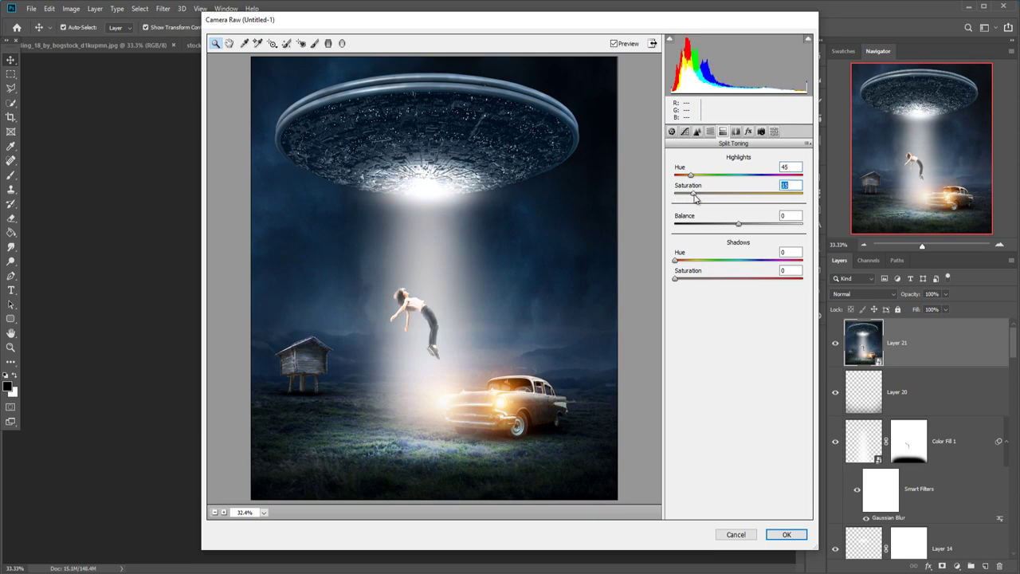
{"action": "left_click_drag", "start_coordinate": [675, 261], "coordinate": [751, 263]}
{"action": "left_click_drag", "start_coordinate": [675, 278], "coordinate": [758, 265]}
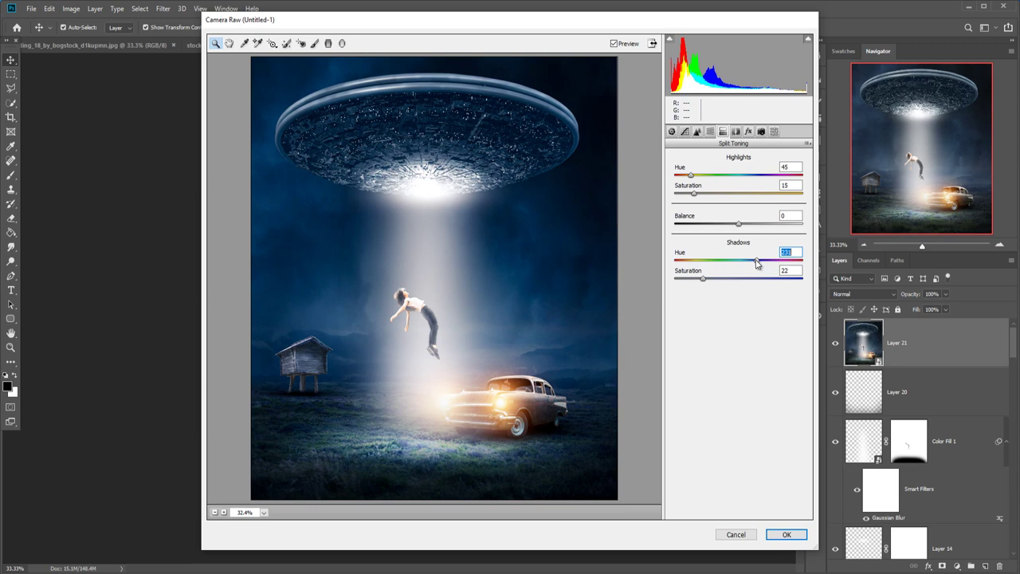
{"action": "left_click_drag", "start_coordinate": [702, 279], "coordinate": [695, 280]}
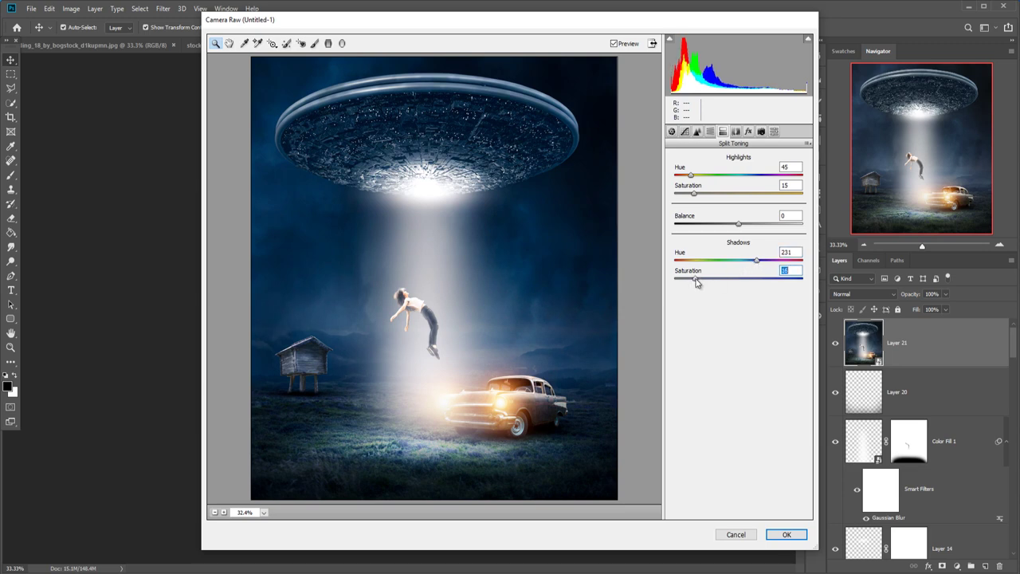
{"action": "left_click_drag", "start_coordinate": [693, 194], "coordinate": [705, 196]}
{"action": "mouse_move", "coordinate": [691, 176]}
{"action": "left_mouse_down"}
{"action": "mouse_move", "coordinate": [767, 182]}
{"action": "mouse_move", "coordinate": [704, 182]}
{"action": "mouse_move", "coordinate": [715, 178]}
{"action": "left_mouse_up"}
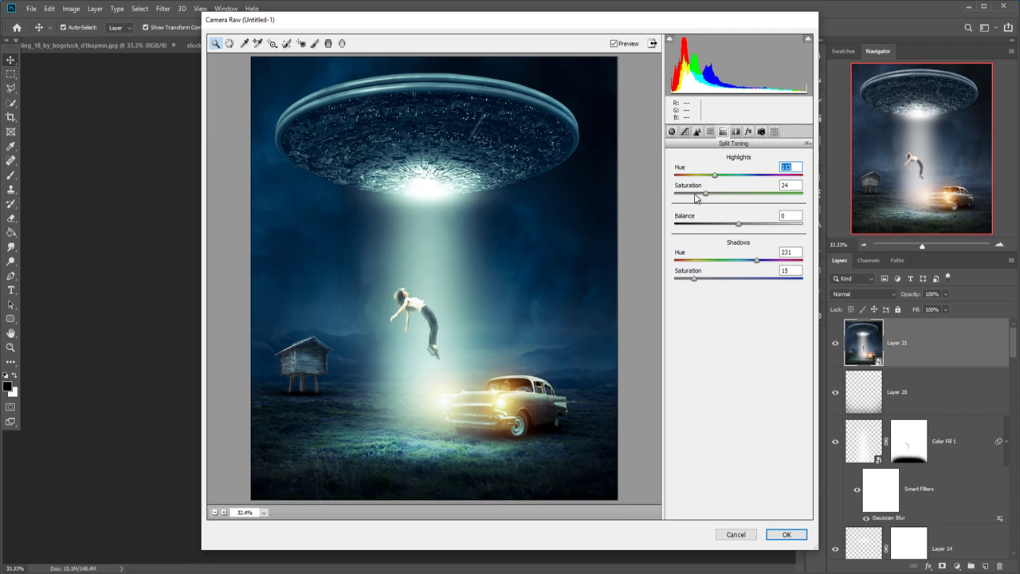
{"action": "left_click", "coordinate": [713, 133]}
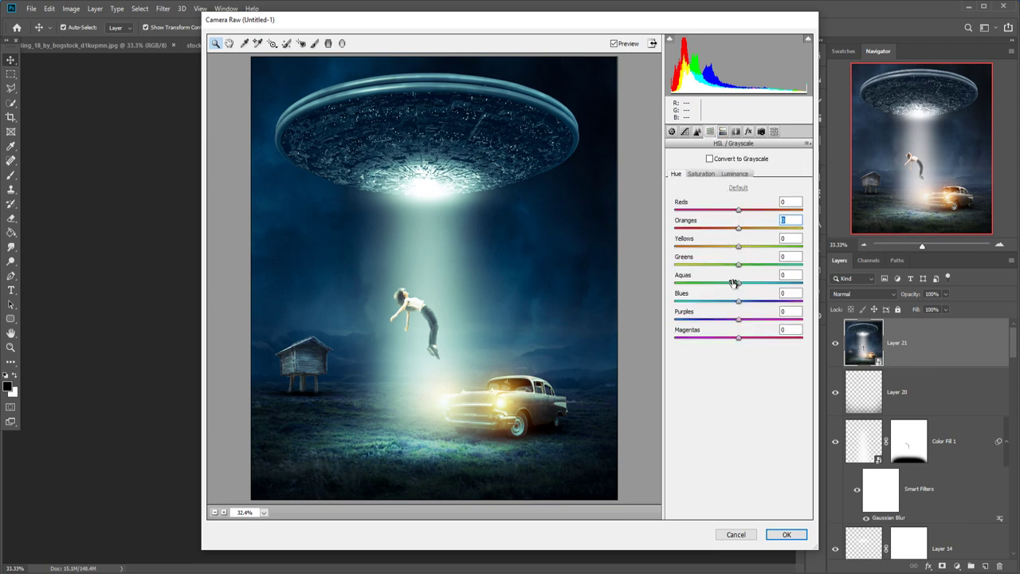
{"action": "left_click_drag", "start_coordinate": [738, 266], "coordinate": [738, 277]}
{"action": "left_click", "coordinate": [723, 132]}
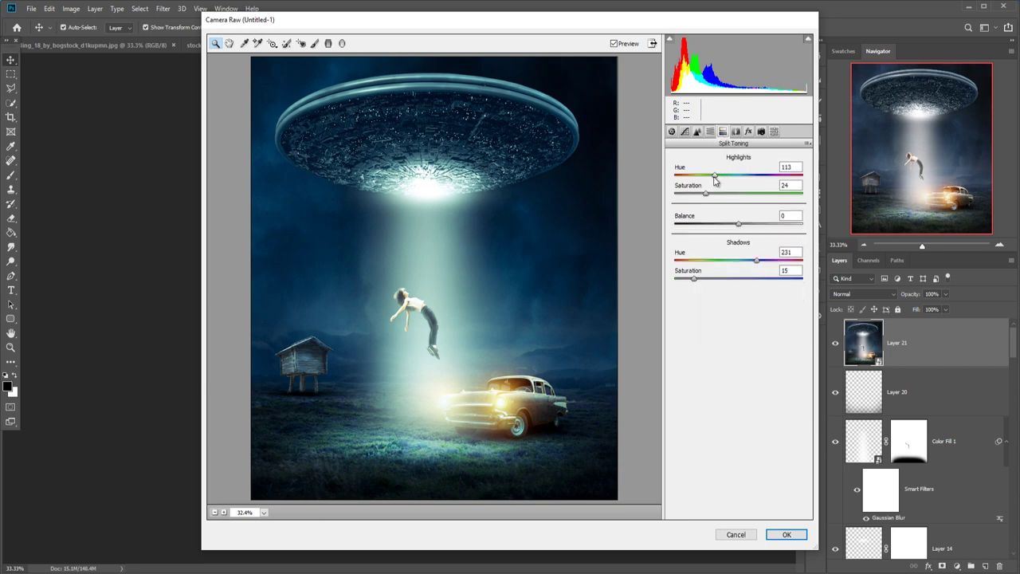
{"action": "mouse_move", "coordinate": [715, 175]}
{"action": "left_mouse_down"}
{"action": "mouse_move", "coordinate": [695, 182]}
{"action": "mouse_move", "coordinate": [705, 181]}
{"action": "left_mouse_up"}
Add sharpening and a -12 post-crop vignette, then apply the Camera Raw filter
{"action": "left_click", "coordinate": [697, 132]}
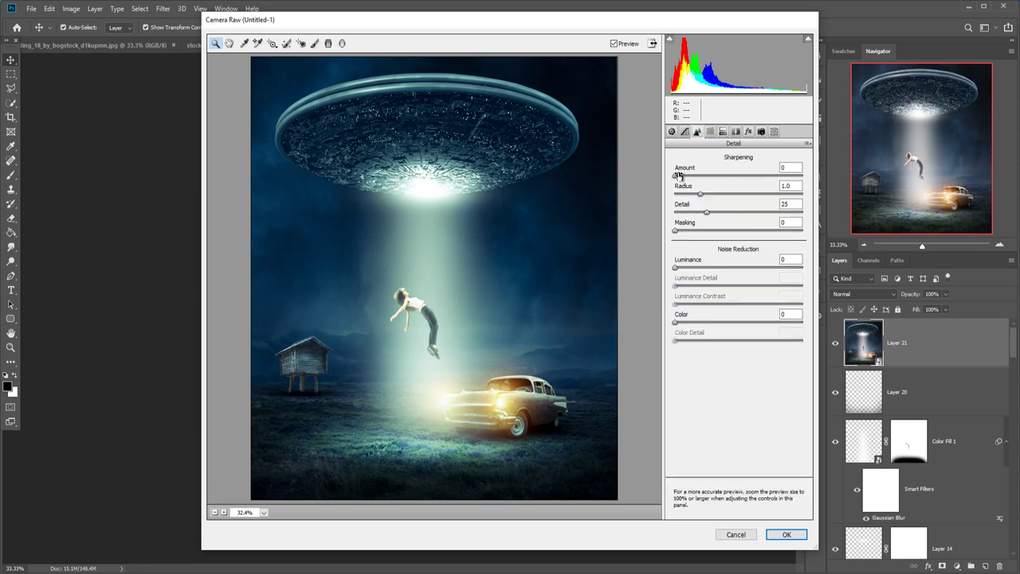
{"action": "left_click_drag", "start_coordinate": [677, 176], "coordinate": [753, 178]}
{"action": "left_click", "coordinate": [748, 131]}
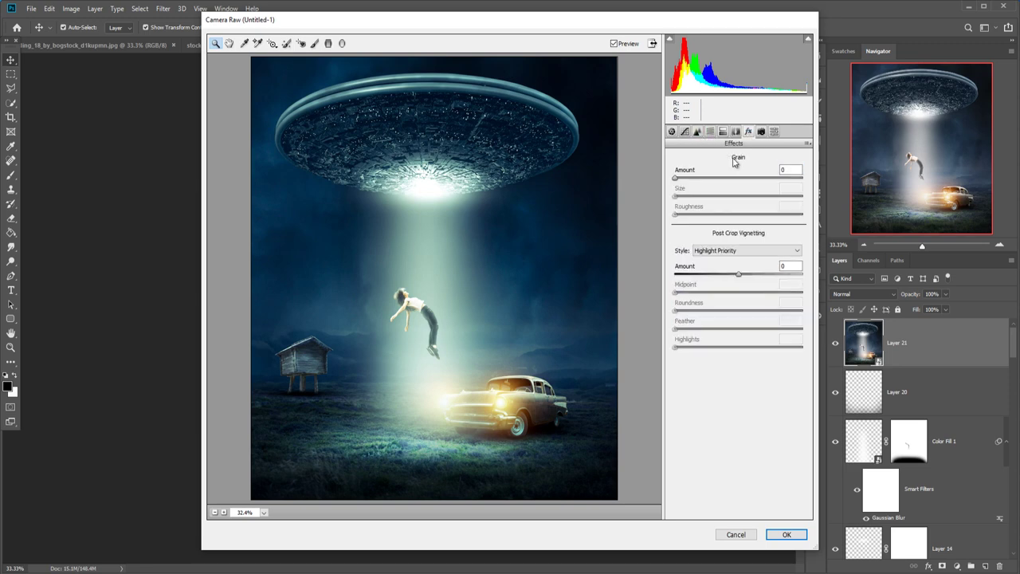
{"action": "left_click_drag", "start_coordinate": [739, 274], "coordinate": [731, 274]}
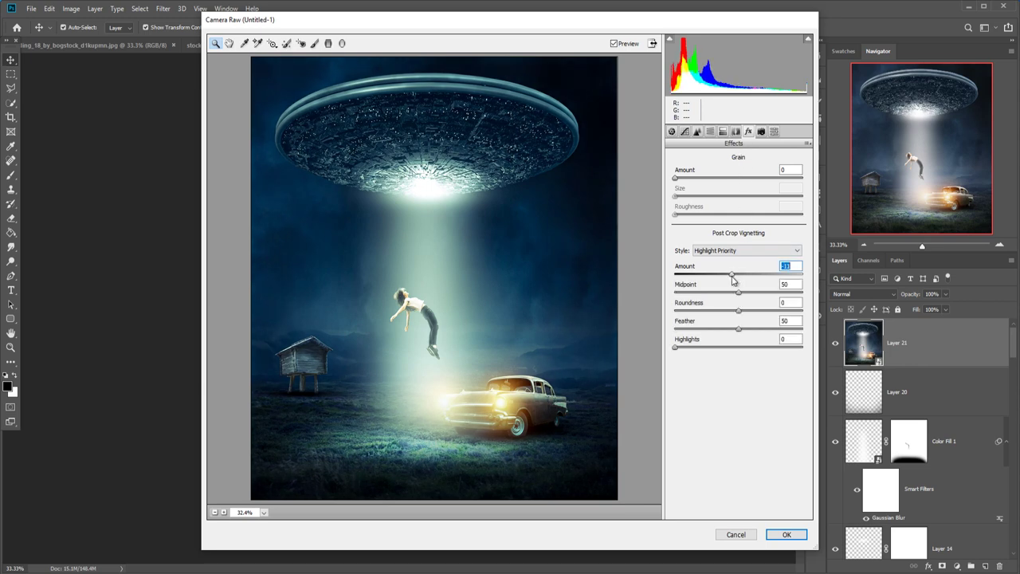
{"action": "left_click", "coordinate": [782, 534]}
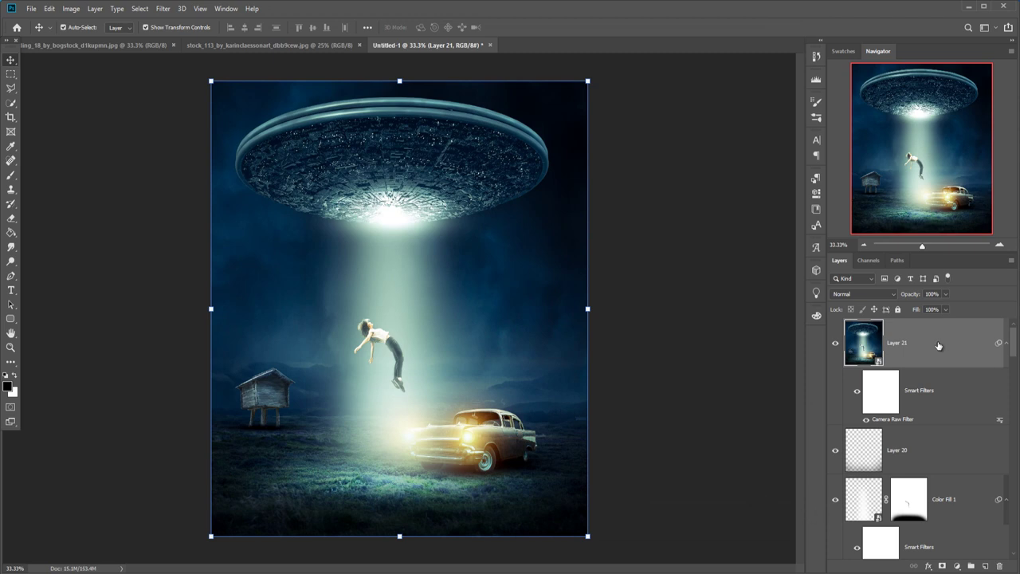
Add a Photo Filter adjustment layer using Warming Filter (85) at 25% density
{"action": "left_click", "coordinate": [956, 566]}
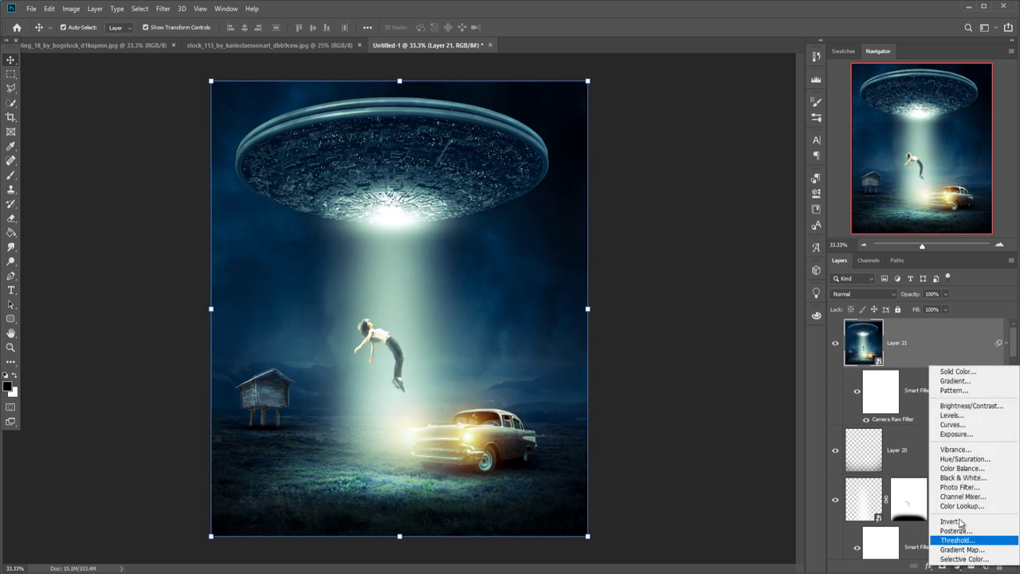
{"action": "left_click", "coordinate": [956, 487]}
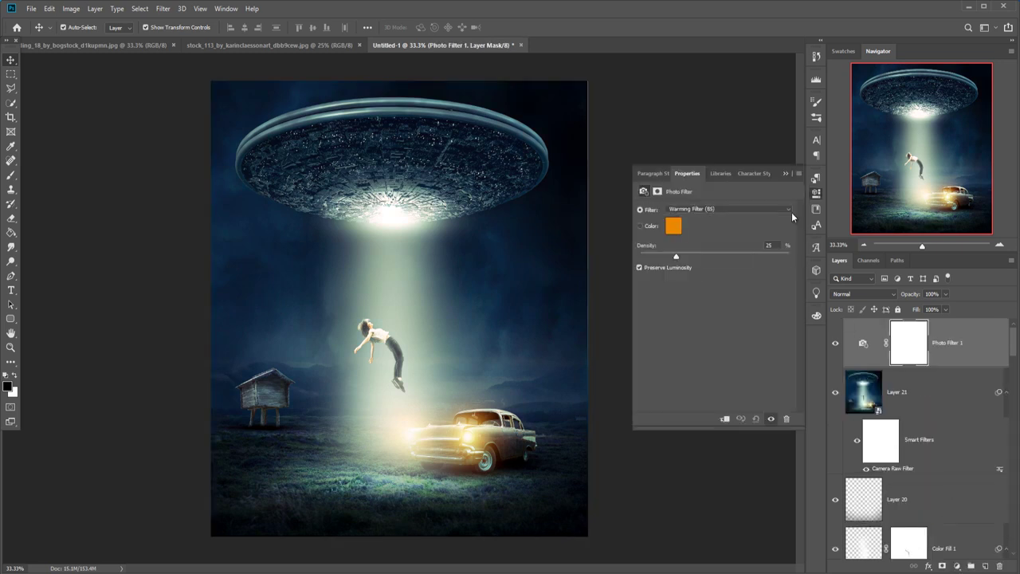
{"action": "left_click", "coordinate": [785, 174]}
{"action": "key", "text": "ctrl+2"}
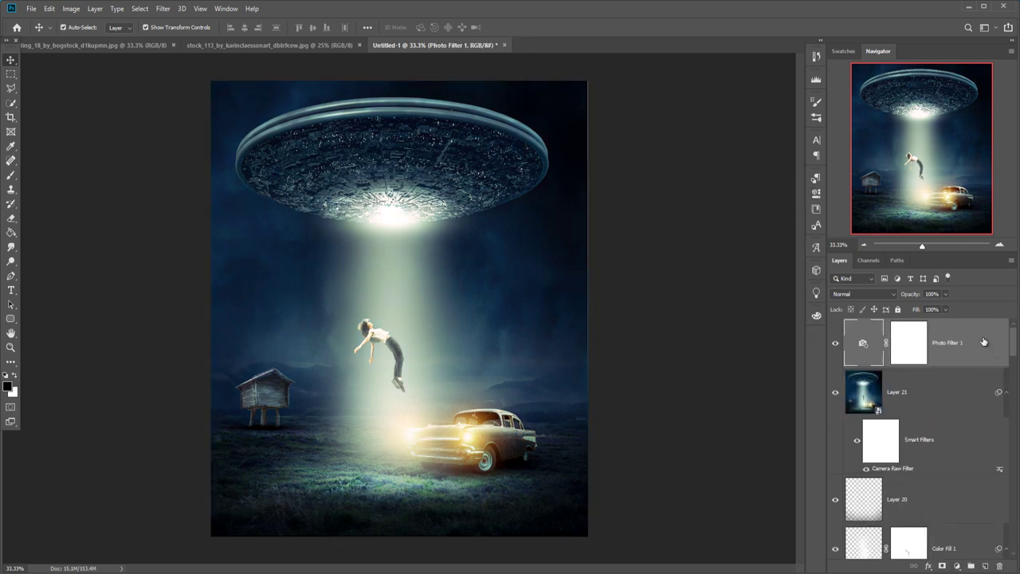